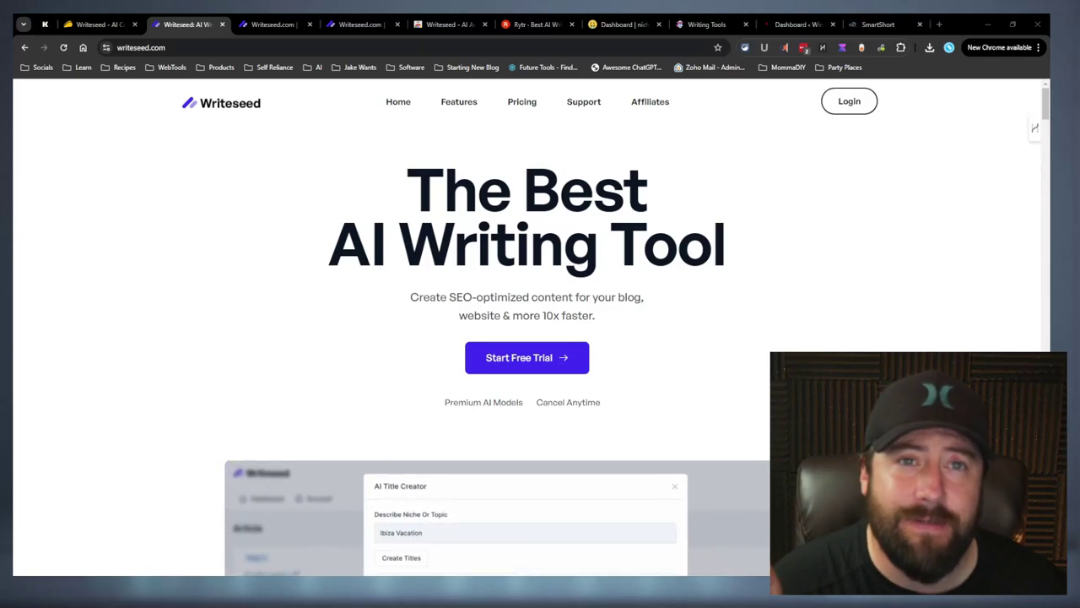
# Review the Writeseed lifetime deal page on AppSumo and return to the Writeseed homepage.
pyautogui.click(122, 17)
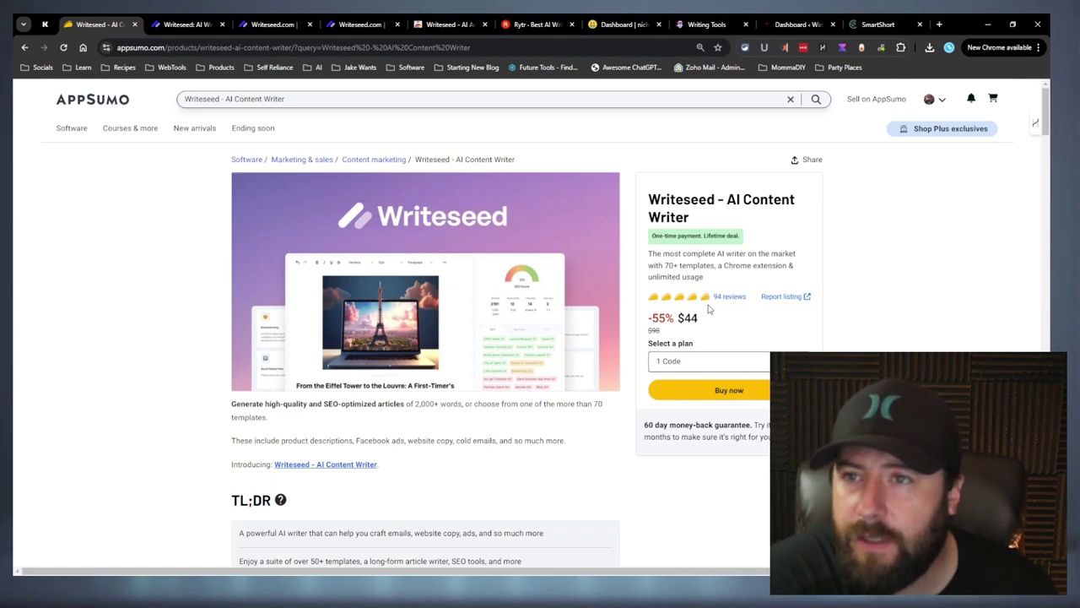
pyautogui.click(183, 21)
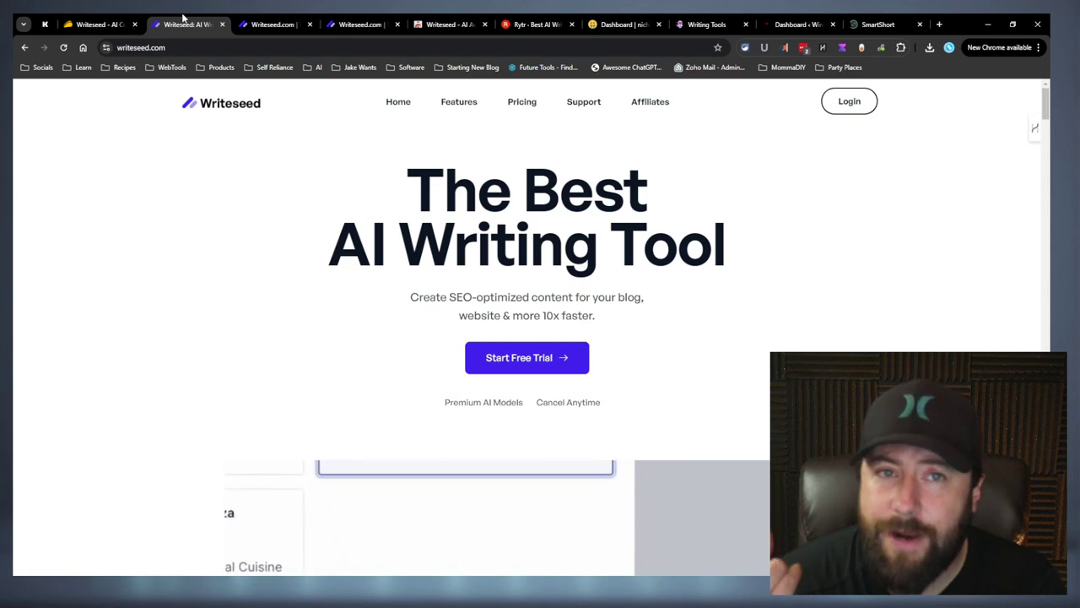
# Look over the competing AI writers: the WordHero tools page, the Nichesss dashboard and the Rytr documents page.
pyautogui.click(697, 22)
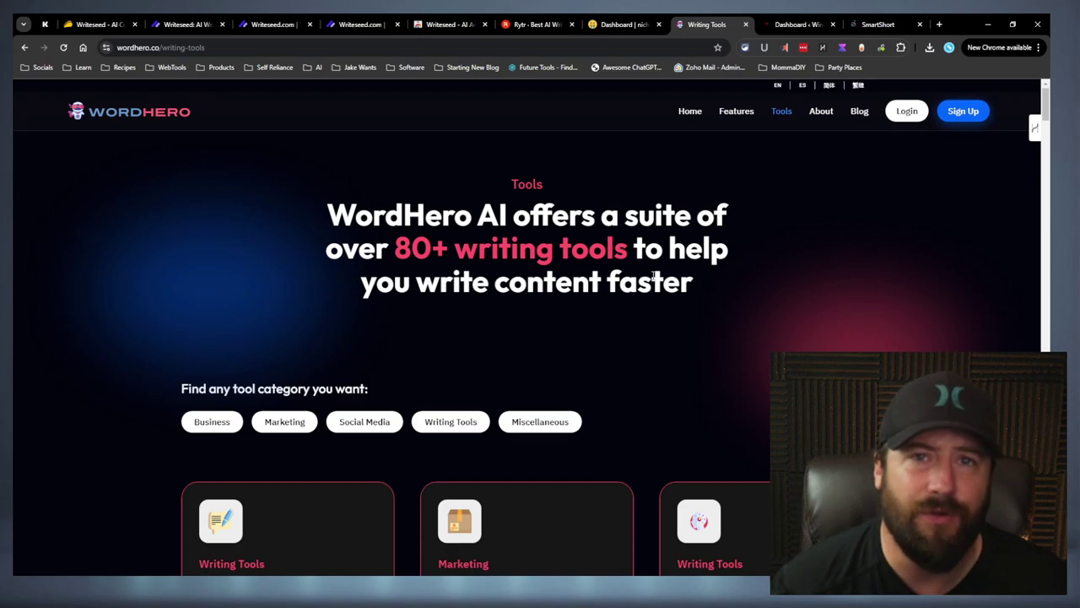
pyautogui.click(622, 24)
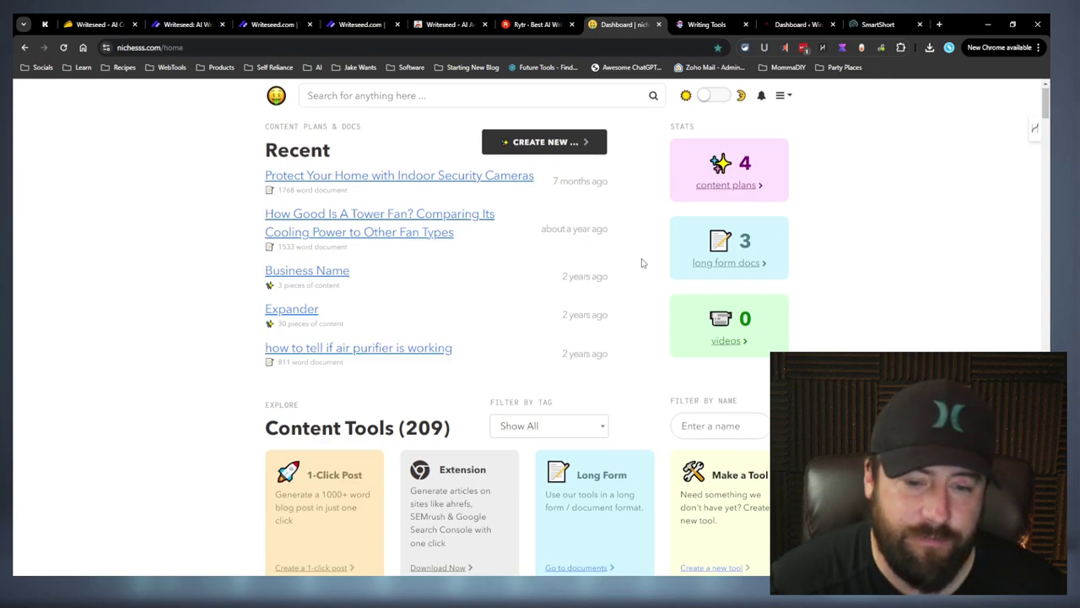
pyautogui.scroll(-6, 644, 257)
pyautogui.scroll(5, 640, 249)
pyautogui.scroll(1, 640, 246)
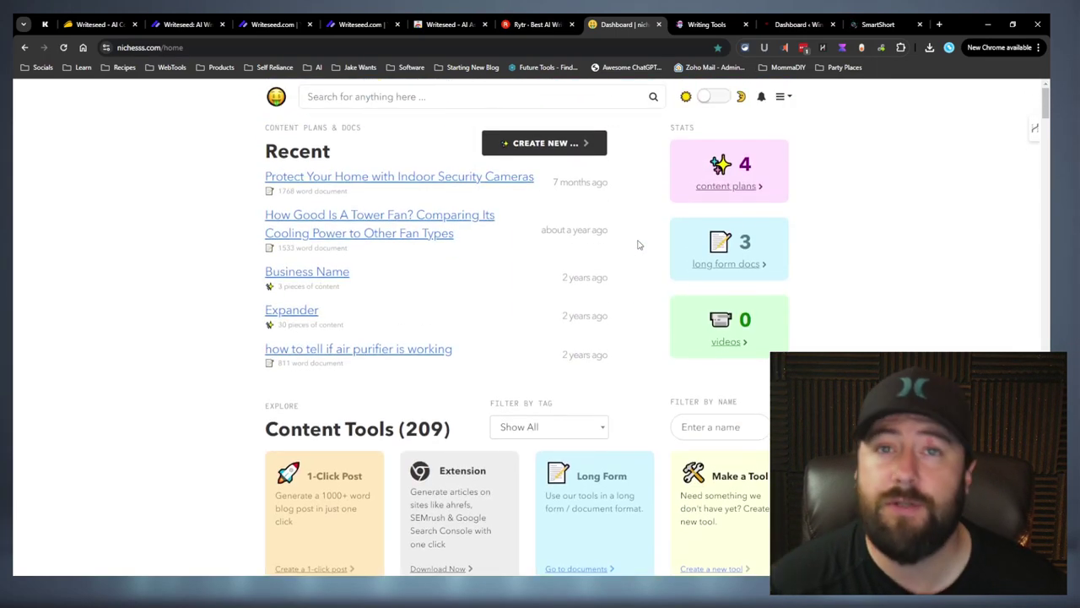
pyautogui.click(536, 22)
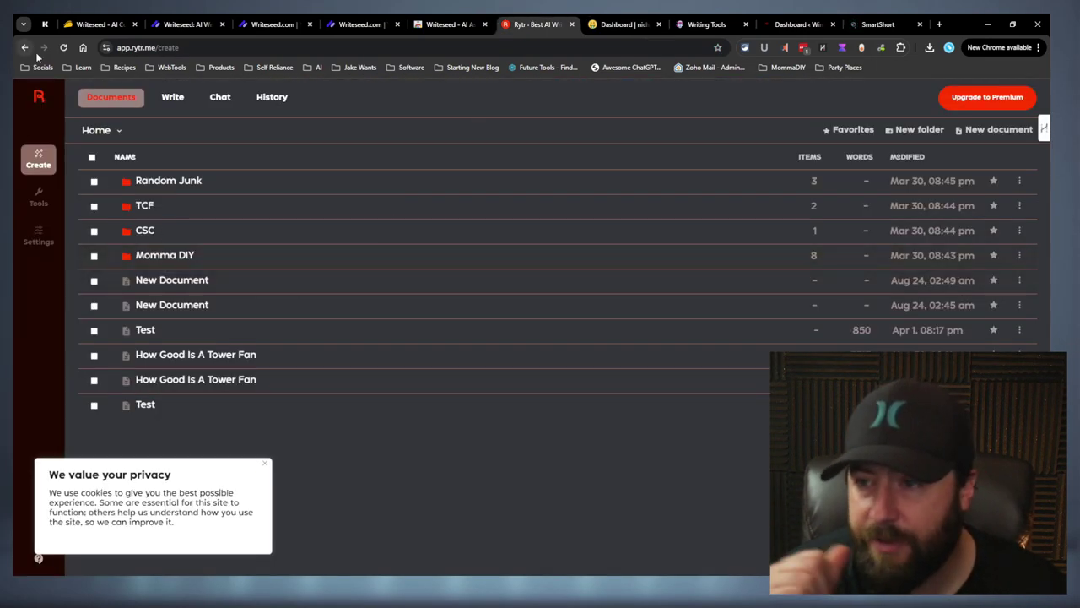
# Switch back to Writeseed, open its user dashboard and look through the list of created texts.
pyautogui.click(200, 22)
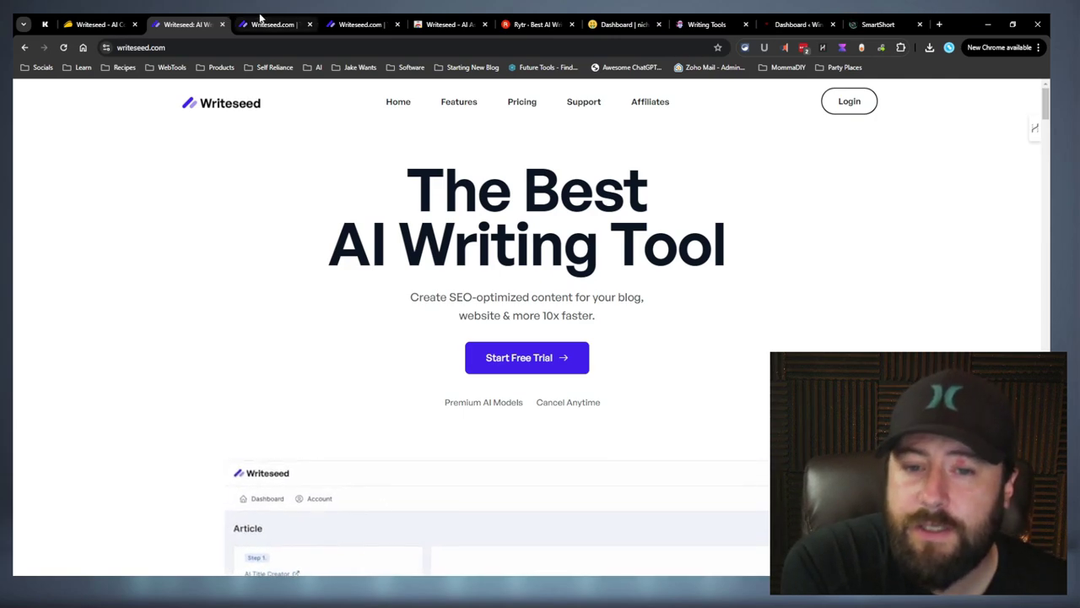
pyautogui.click(272, 23)
pyautogui.click(189, 101)
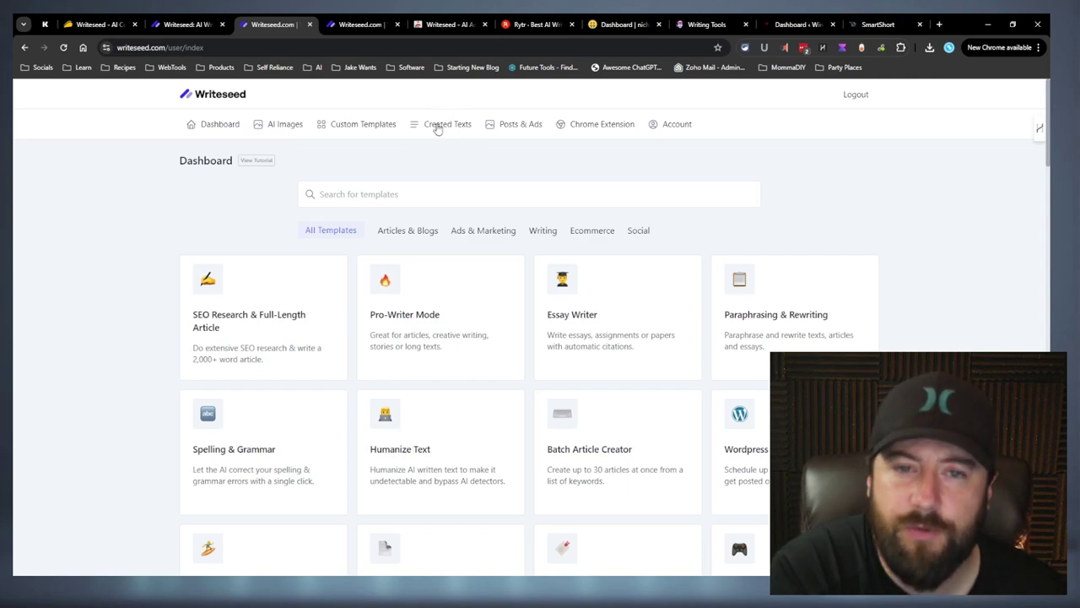
pyautogui.click(437, 127)
pyautogui.scroll(-2, 532, 335)
pyautogui.scroll(2, 164, 202)
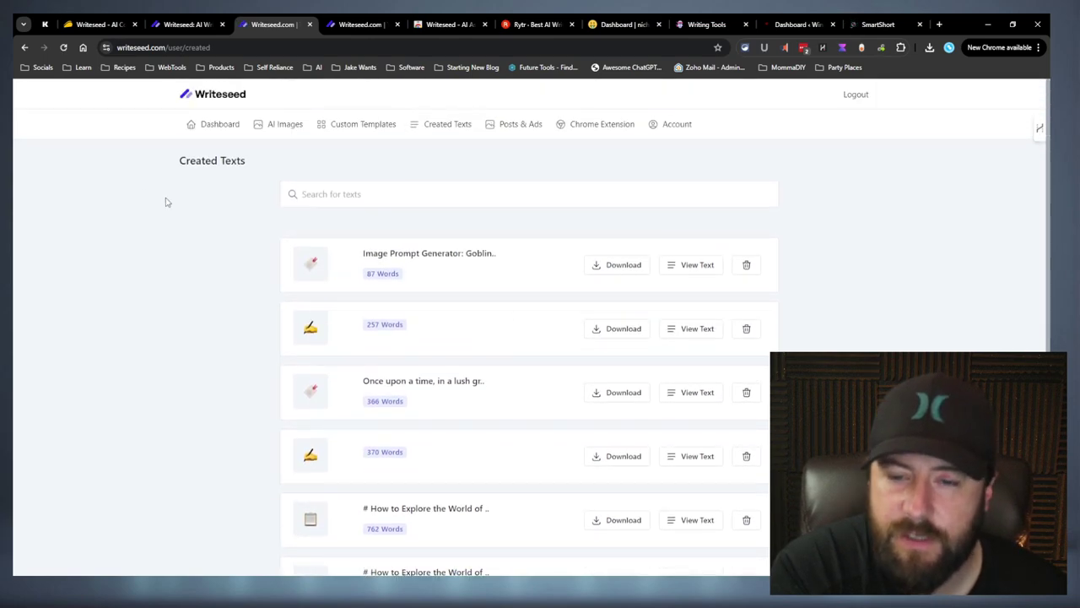
# View the Social Media Posts & Ads designer and return to the Writeseed dashboard.
pyautogui.click(213, 124)
pyautogui.click(520, 125)
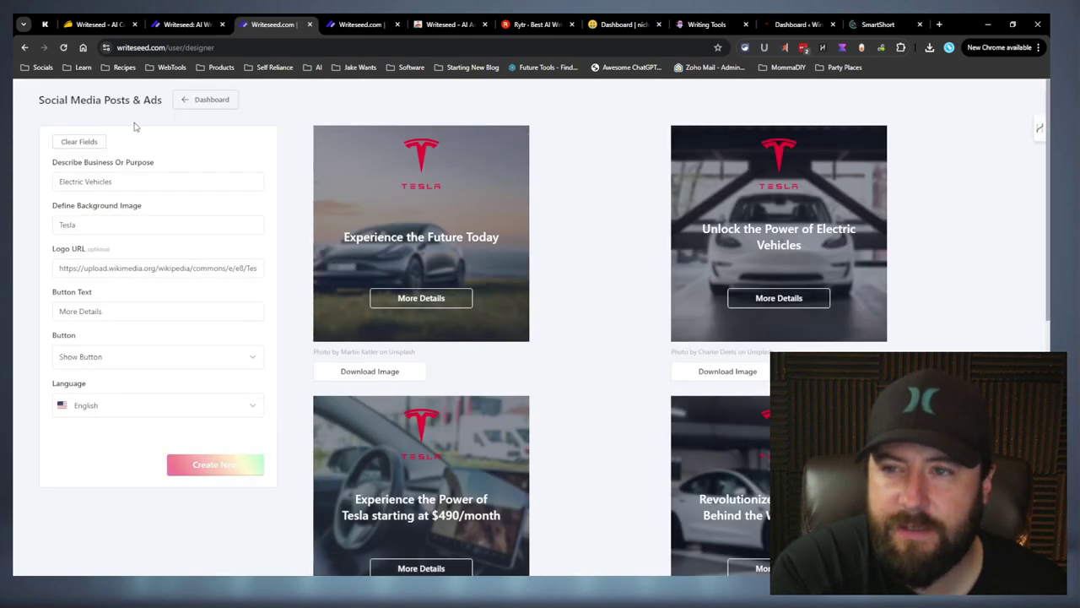
pyautogui.click(205, 100)
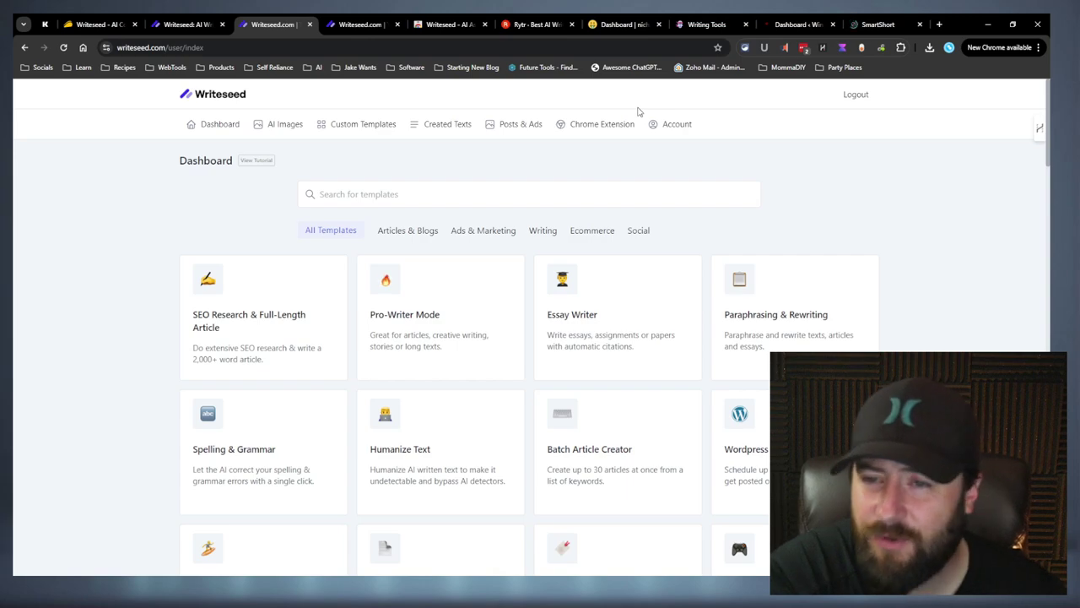
pyautogui.click(220, 129)
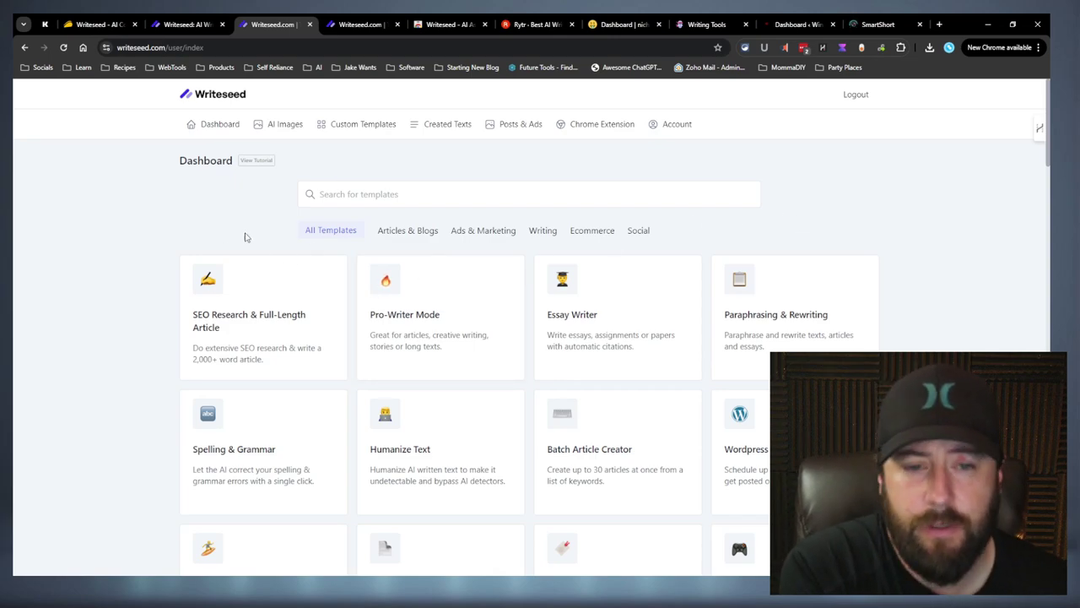
# Filter the dashboard templates through the Articles & Blogs, Ads & Marketing, Social, Ecommerce and Writing categories.
pyautogui.click(398, 231)
pyautogui.click(460, 231)
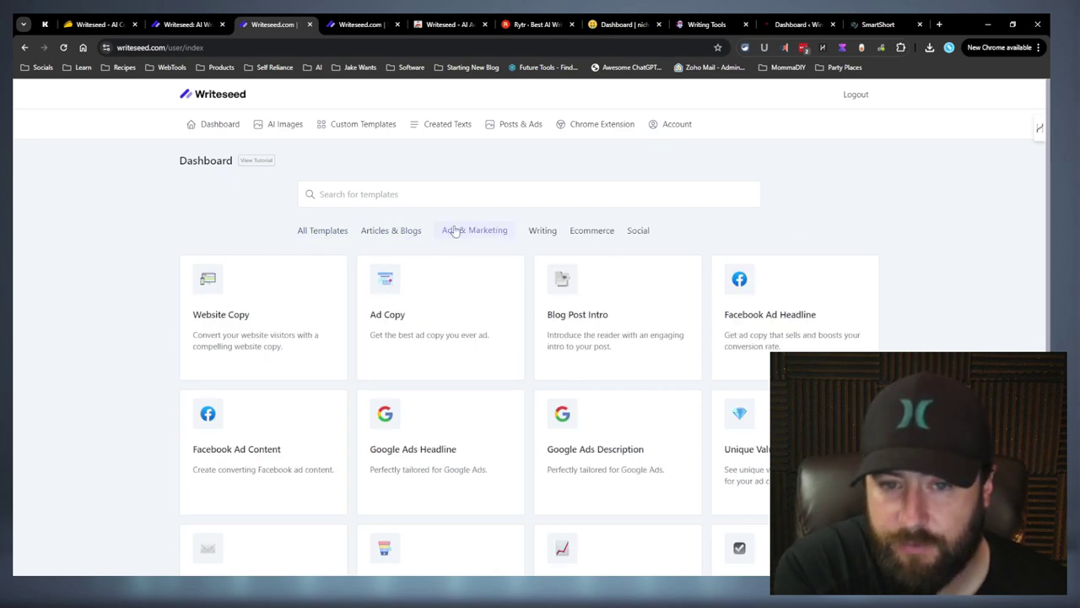
pyautogui.click(339, 232)
pyautogui.click(632, 231)
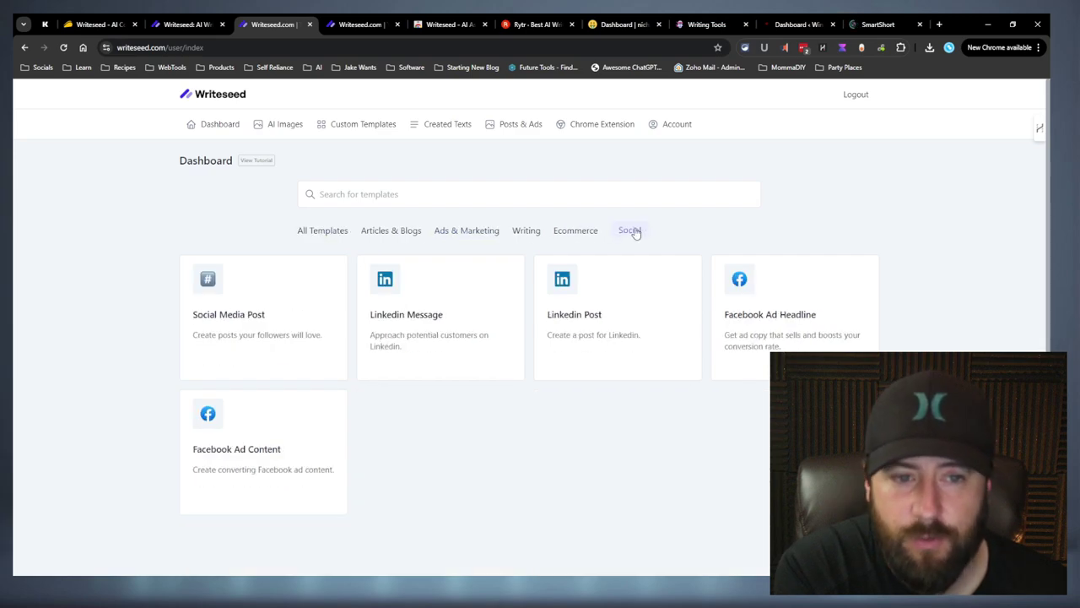
pyautogui.click(577, 234)
pyautogui.click(521, 233)
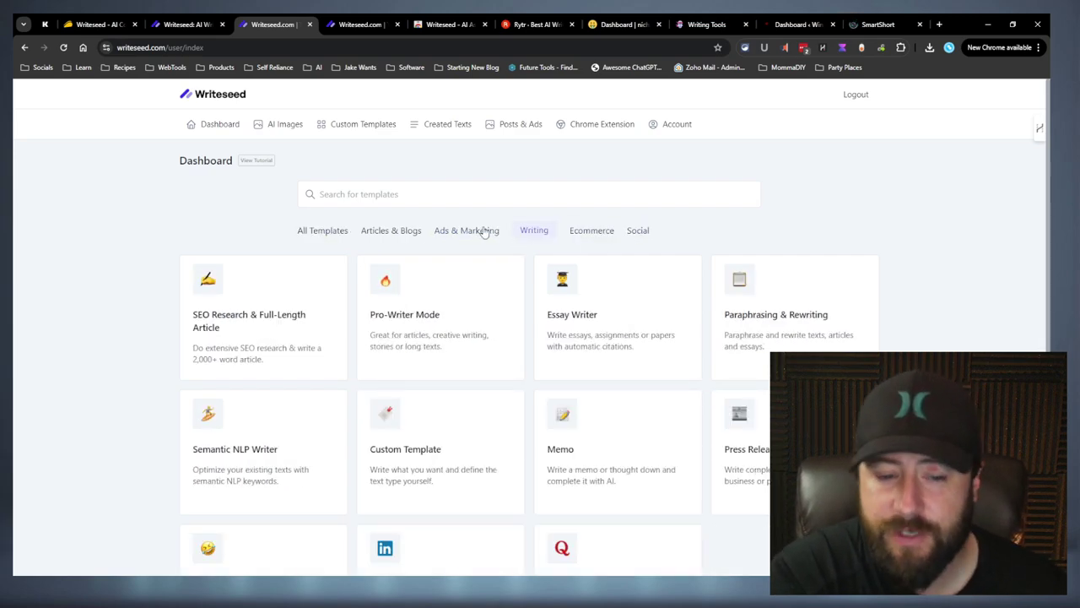
# Look through the Articles & Blogs templates and show the Ads & Marketing templates again.
pyautogui.click(484, 232)
pyautogui.click(399, 232)
pyautogui.scroll(-3, 495, 220)
pyautogui.scroll(3, 495, 219)
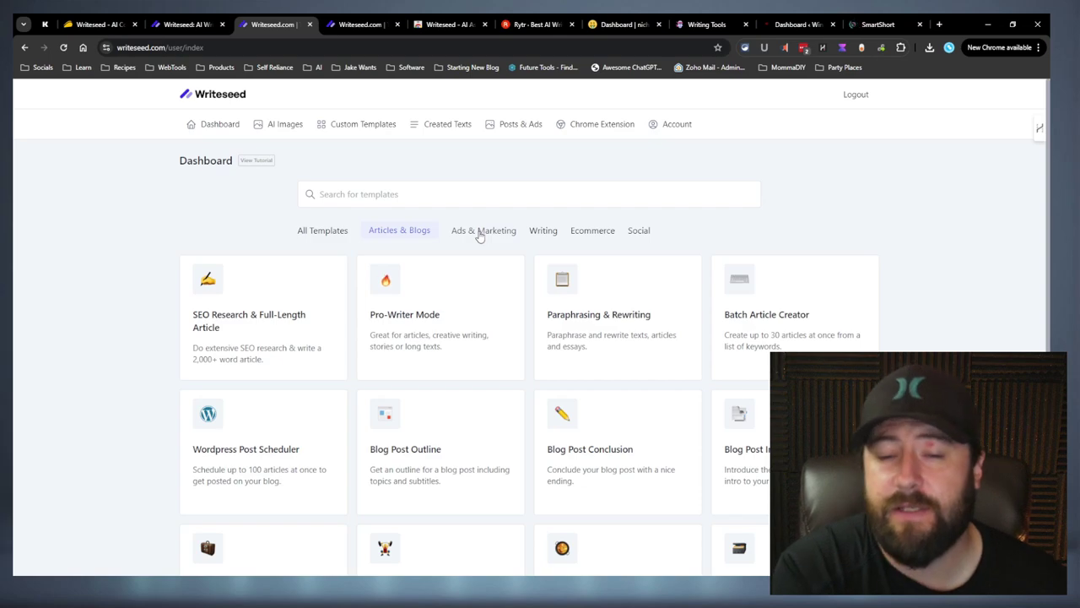
pyautogui.click(479, 233)
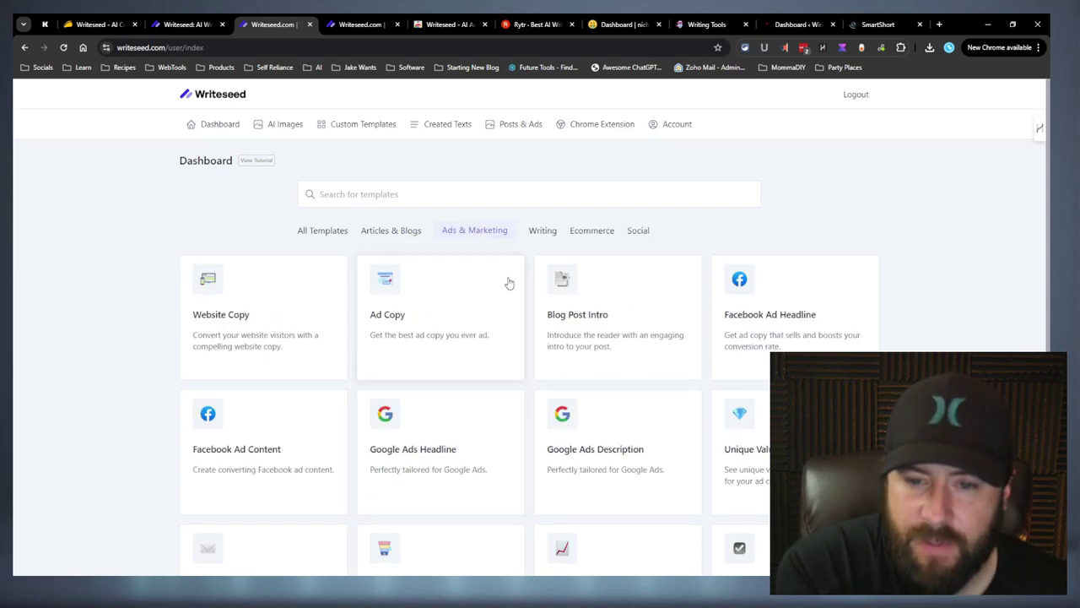
# View the Social Media Post template from the Social category and return to the dashboard.
pyautogui.click(642, 232)
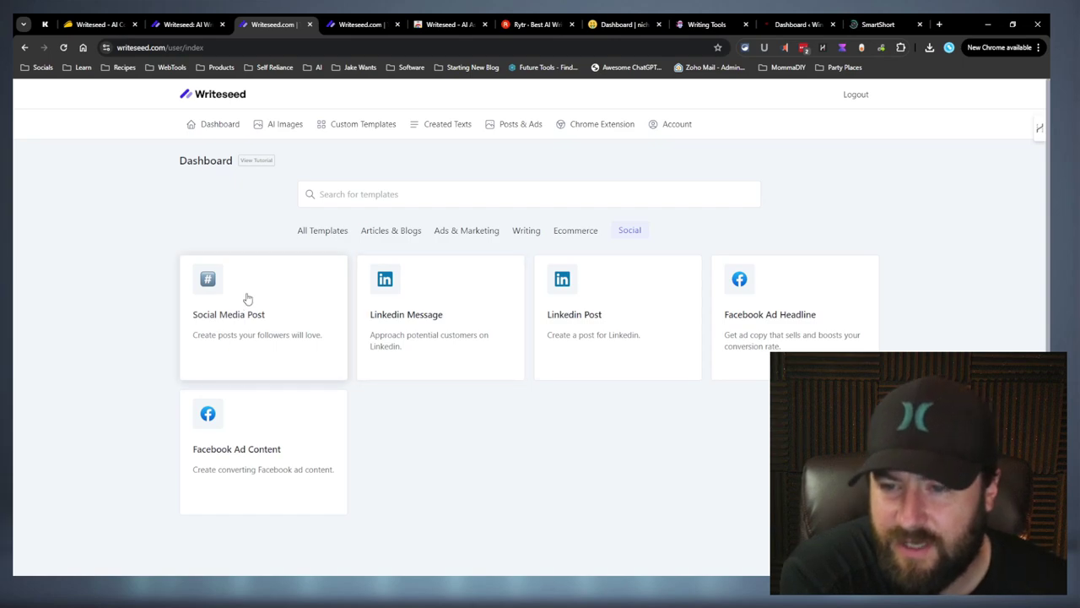
pyautogui.click(245, 297)
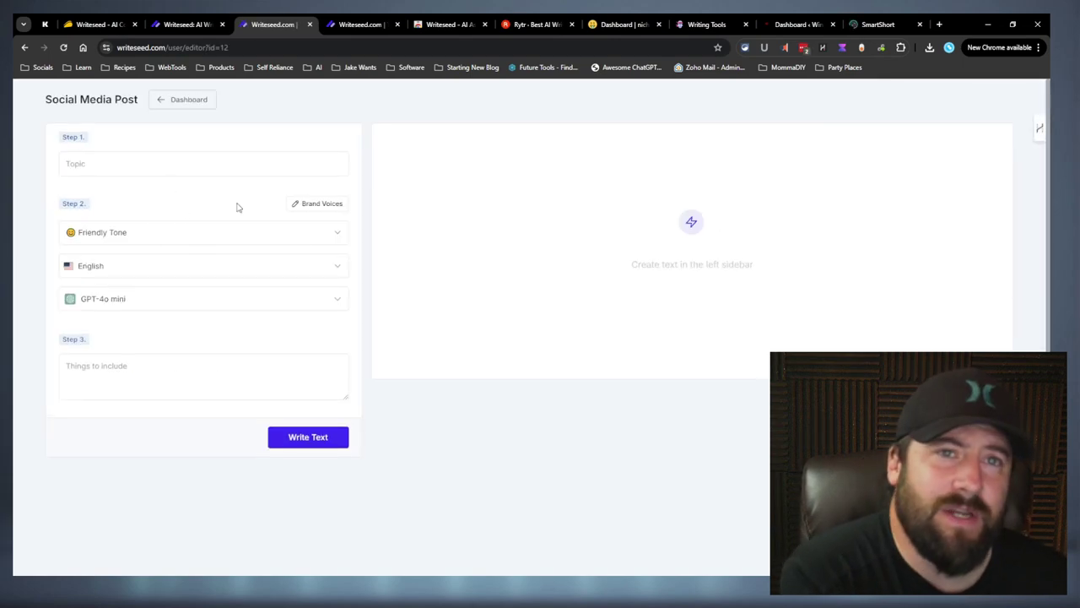
pyautogui.click(174, 100)
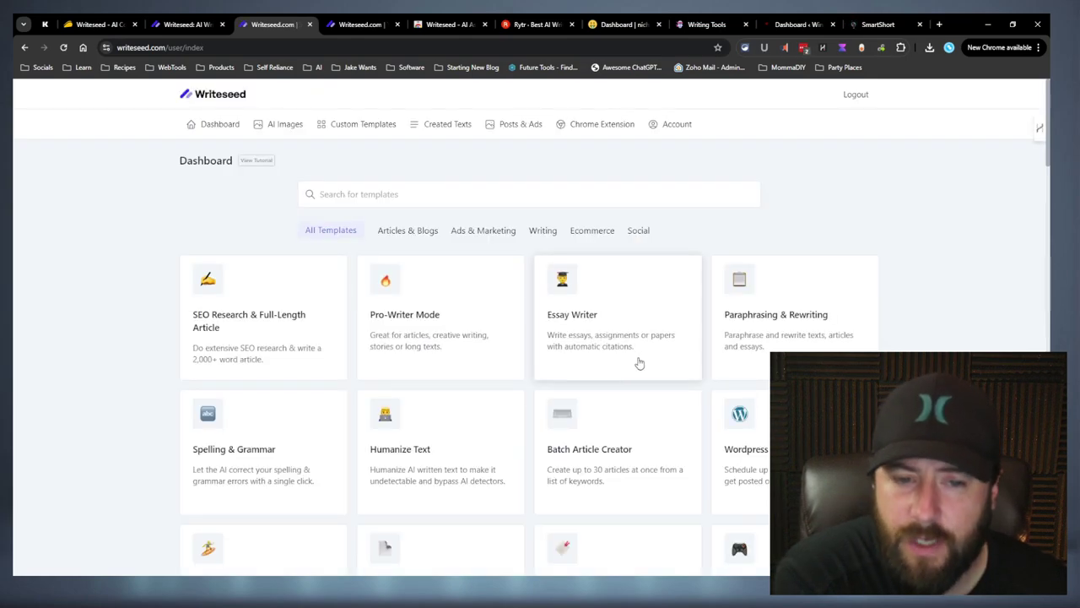
# Compare the Ecommerce and Social template categories, ending on the full list of Ecommerce templates.
pyautogui.click(588, 233)
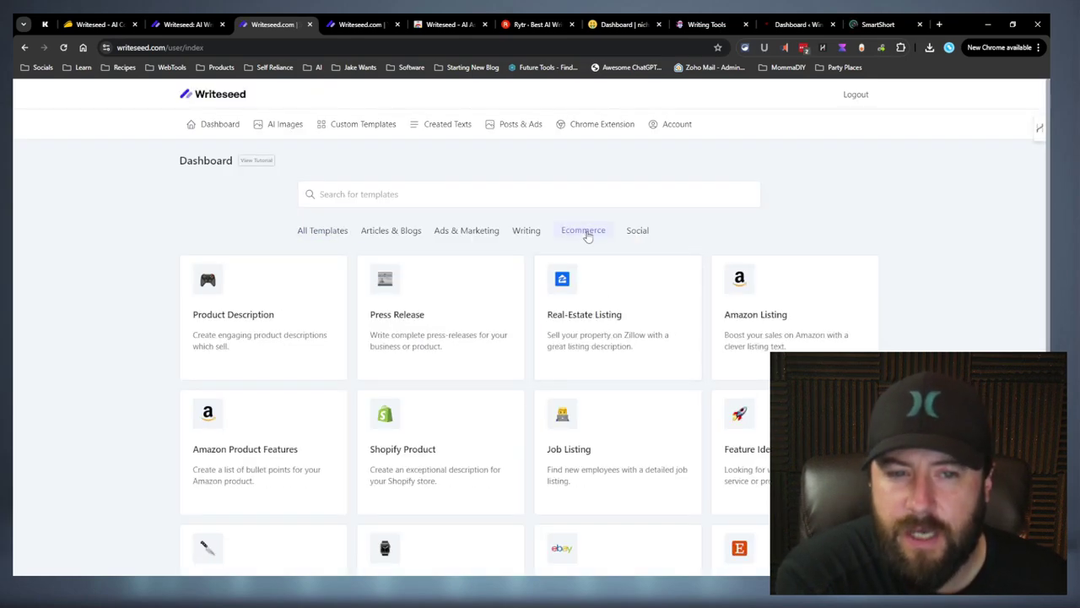
pyautogui.click(639, 232)
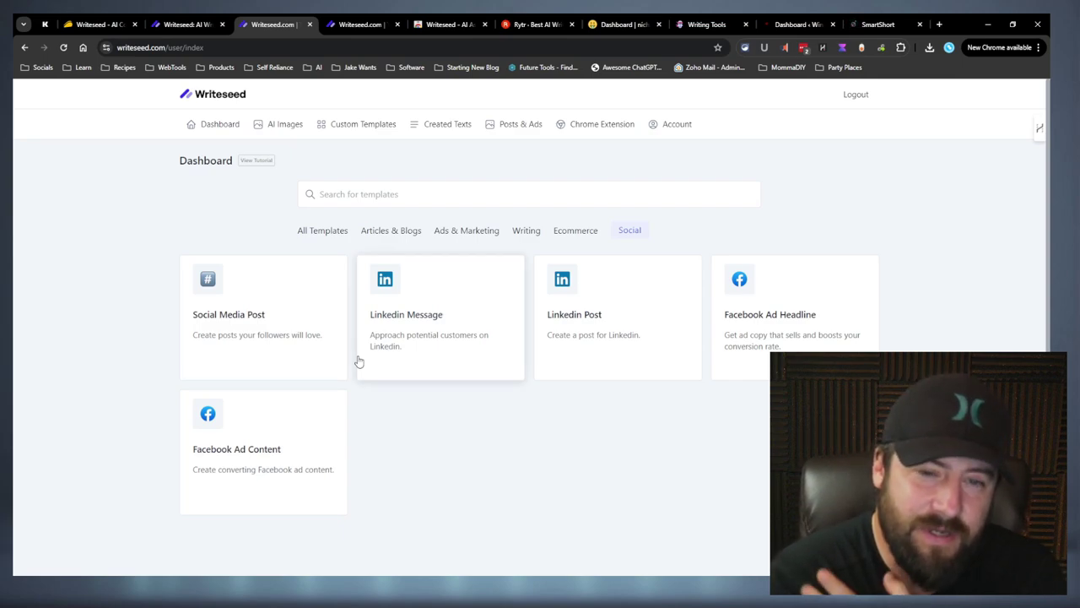
pyautogui.click(579, 233)
pyautogui.scroll(-2, 622, 233)
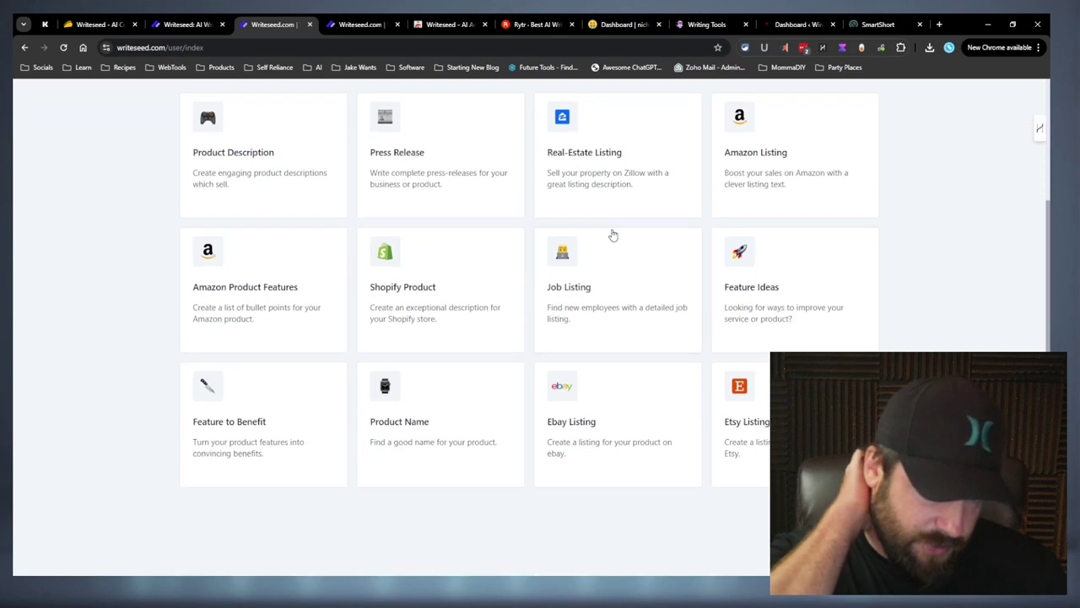
pyautogui.scroll(1, 778, 171)
# Open the Amazon Listing template, examine its selectable AI models, and return to the dashboard.
pyautogui.click(776, 208)
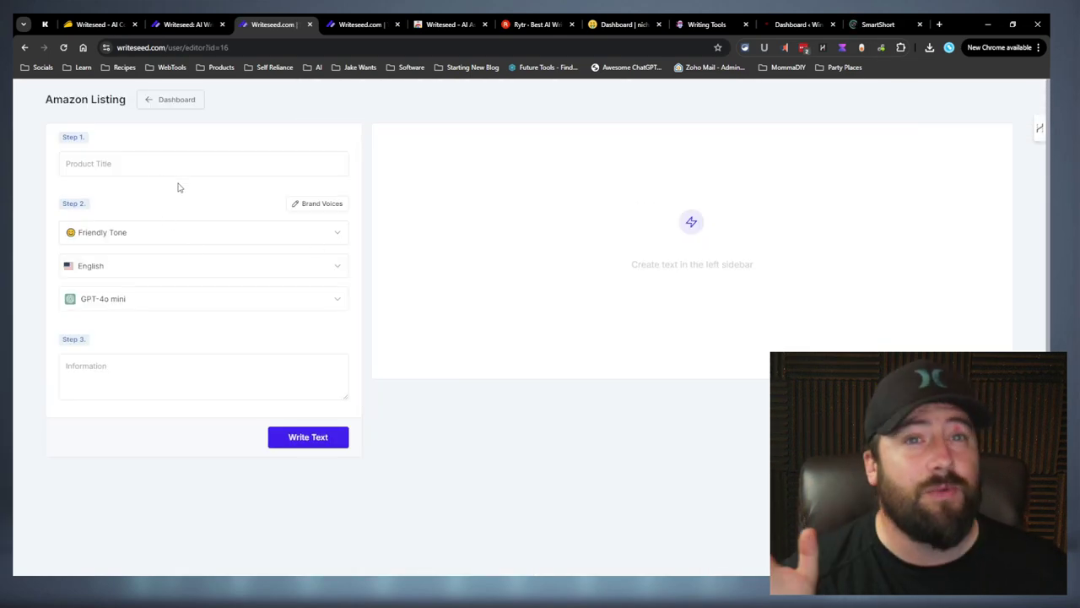
pyautogui.click(175, 102)
pyautogui.hotkey('alt', 'Left')
pyautogui.click(128, 299)
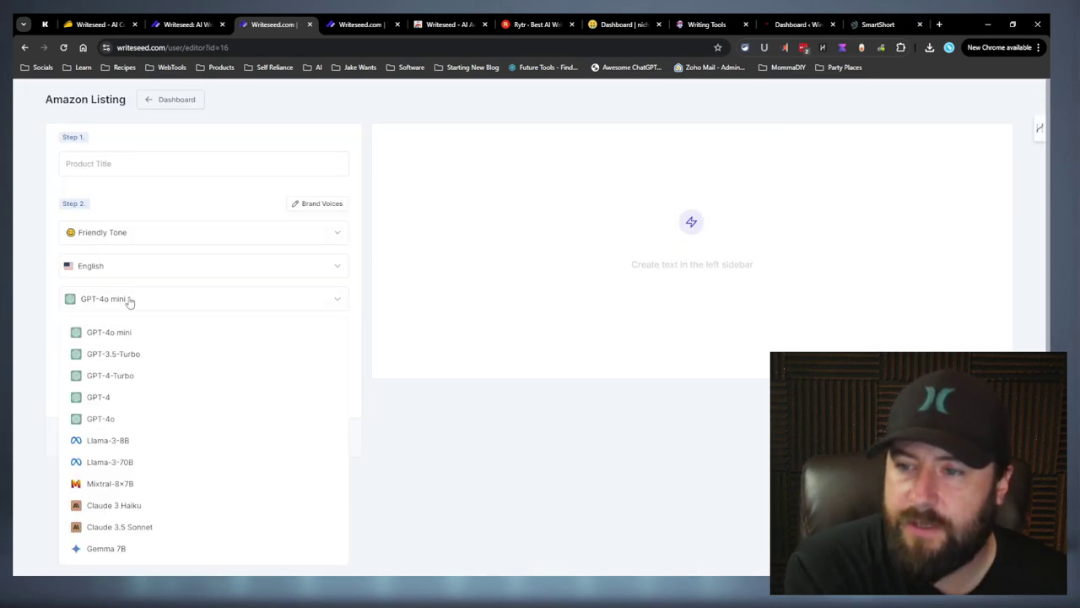
pyautogui.scroll(-1, 204, 426)
pyautogui.scroll(-1, 204, 426)
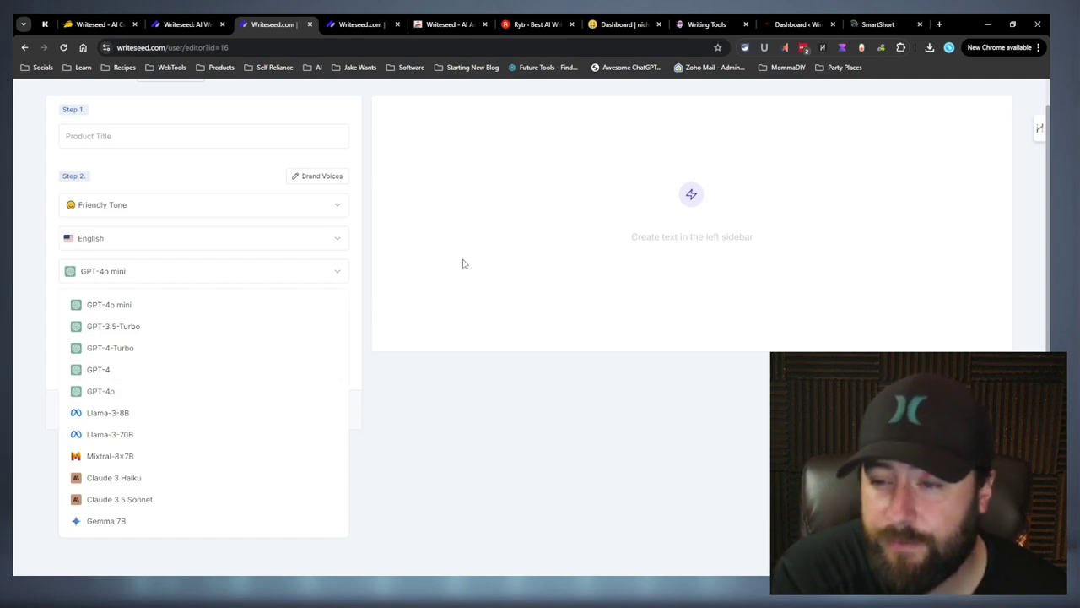
pyautogui.click(265, 272)
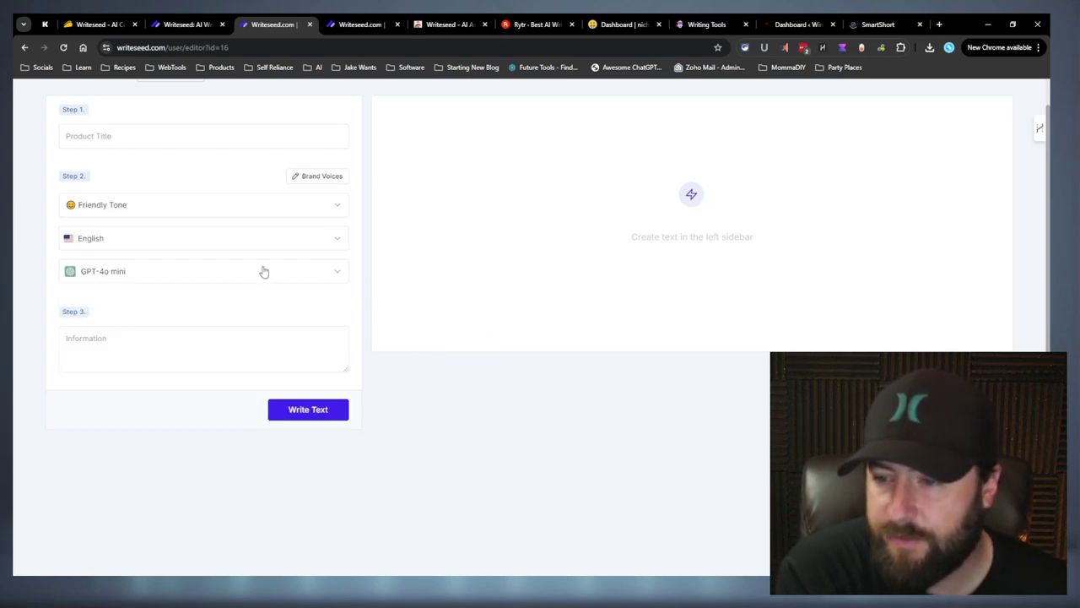
pyautogui.scroll(2, 265, 250)
pyautogui.click(159, 100)
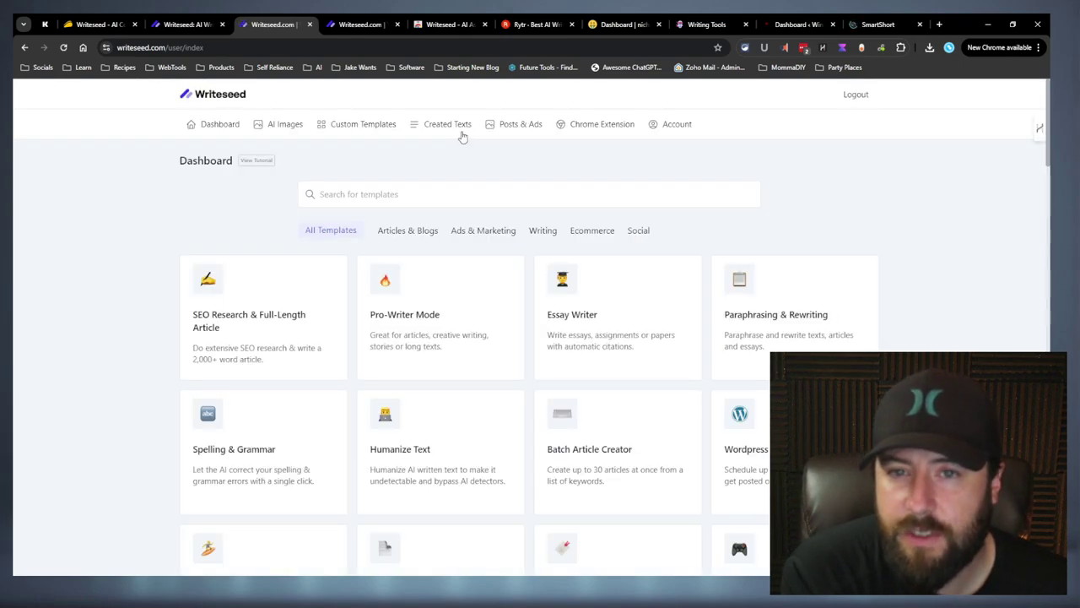
# Examine the templates offered under Ads & Marketing, Writing and Ecommerce, finishing with the Ecommerce listings.
pyautogui.scroll(-2, 400, 133)
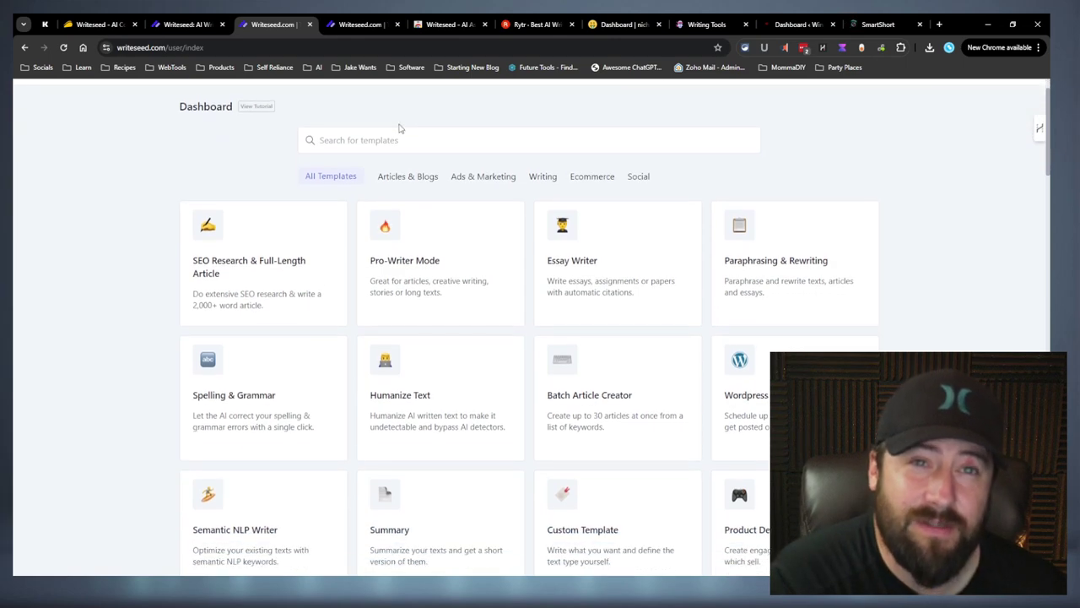
pyautogui.scroll(1, 400, 127)
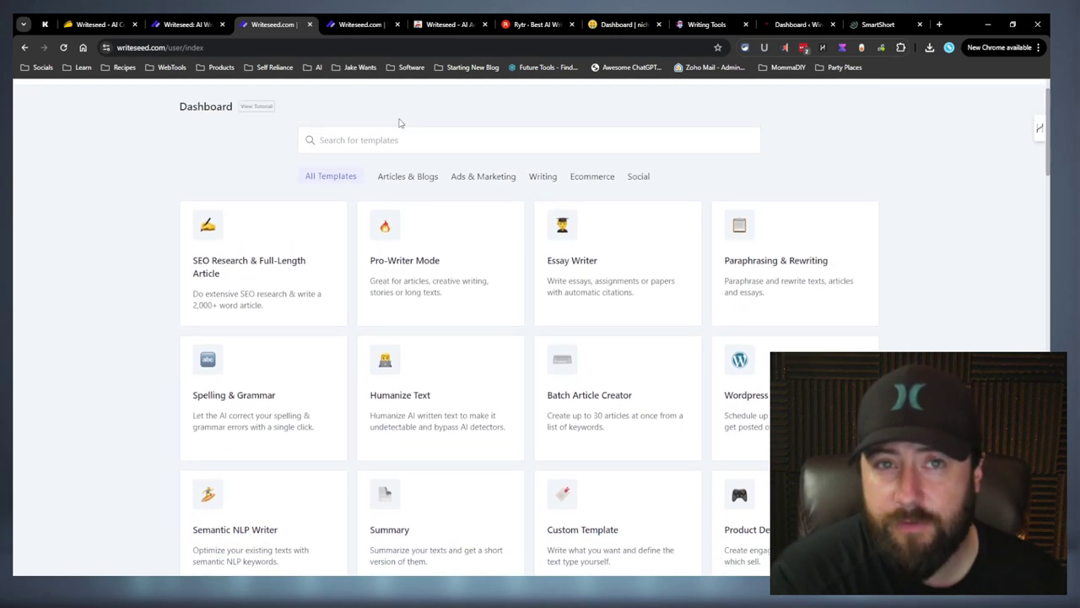
pyautogui.click(492, 178)
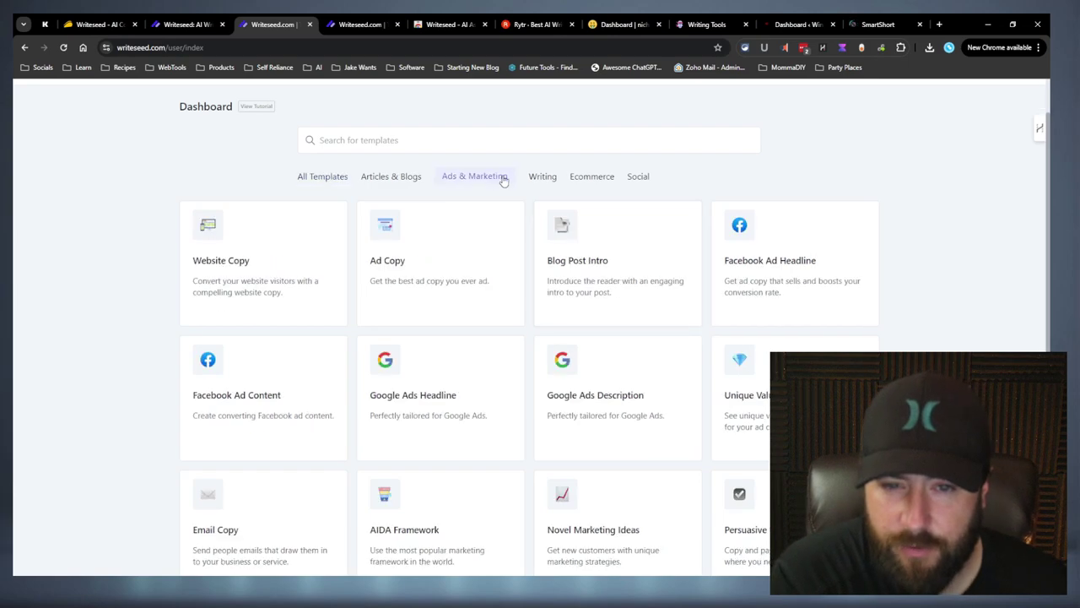
pyautogui.click(534, 178)
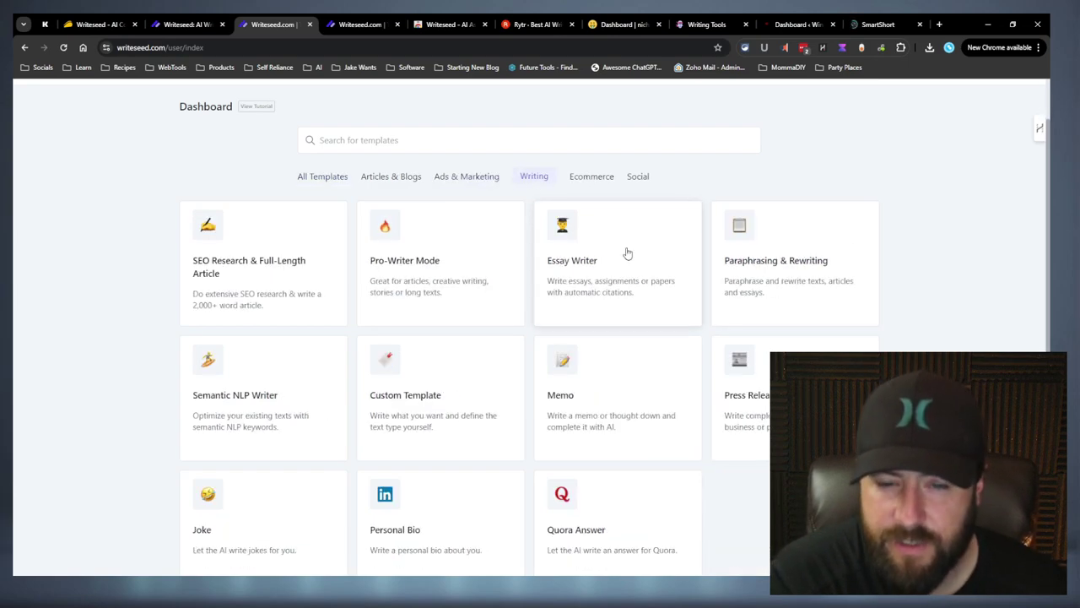
pyautogui.click(597, 178)
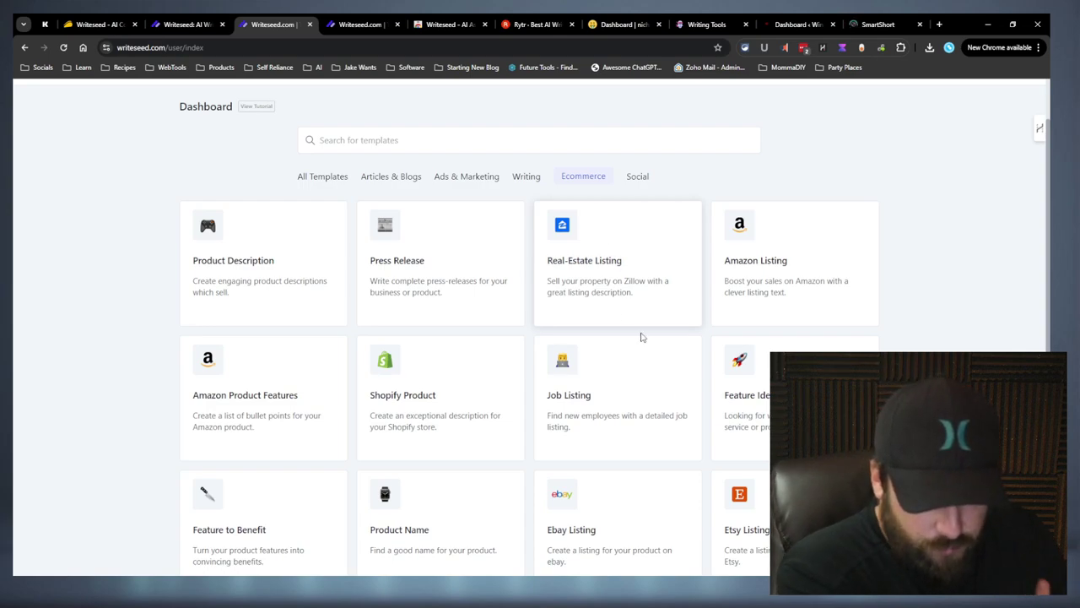
pyautogui.scroll(-1, 646, 346)
pyautogui.scroll(-1, 647, 378)
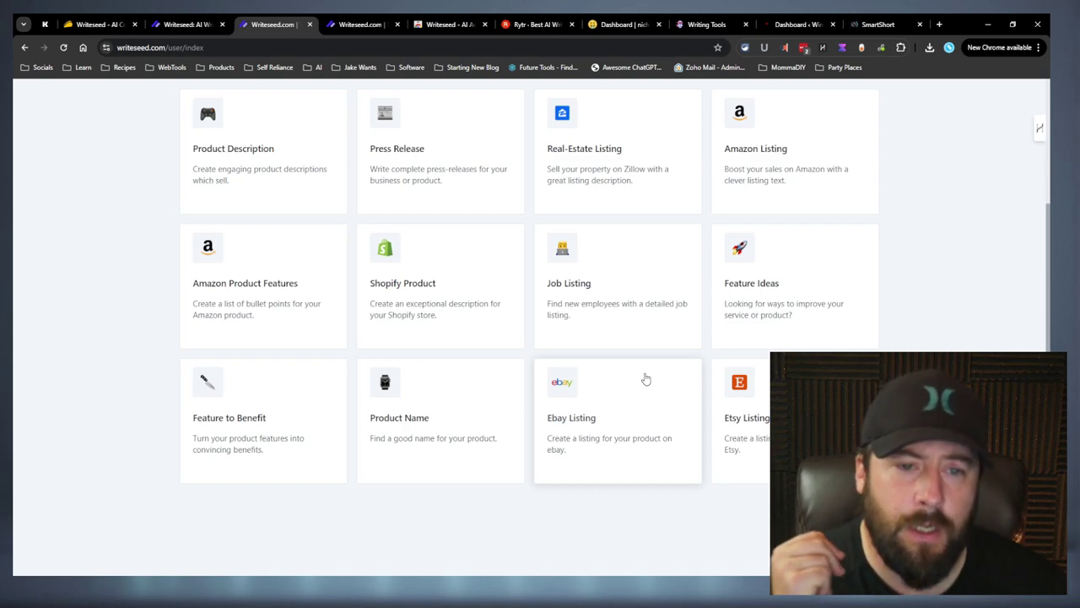
pyautogui.scroll(1, 646, 381)
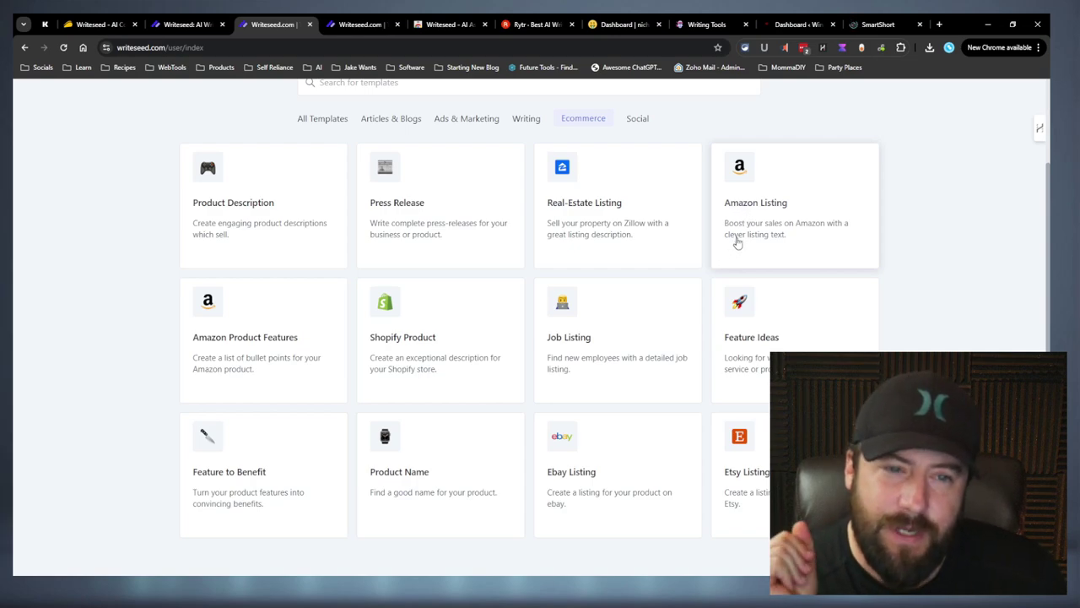
# View the Real-Estate Listing template form and return to the dashboard's Ecommerce templates.
pyautogui.click(619, 199)
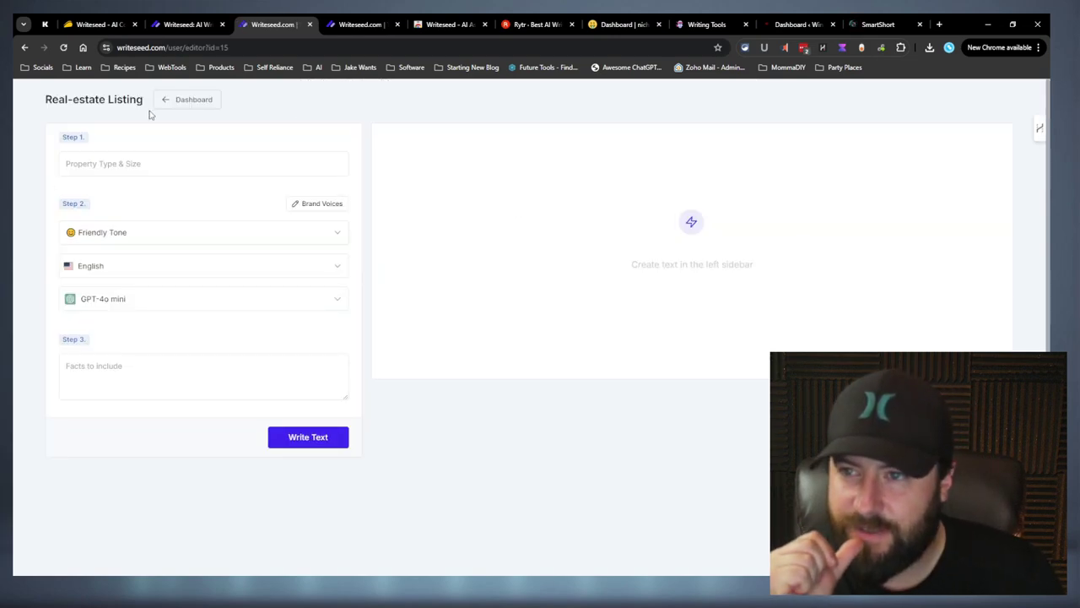
pyautogui.click(171, 101)
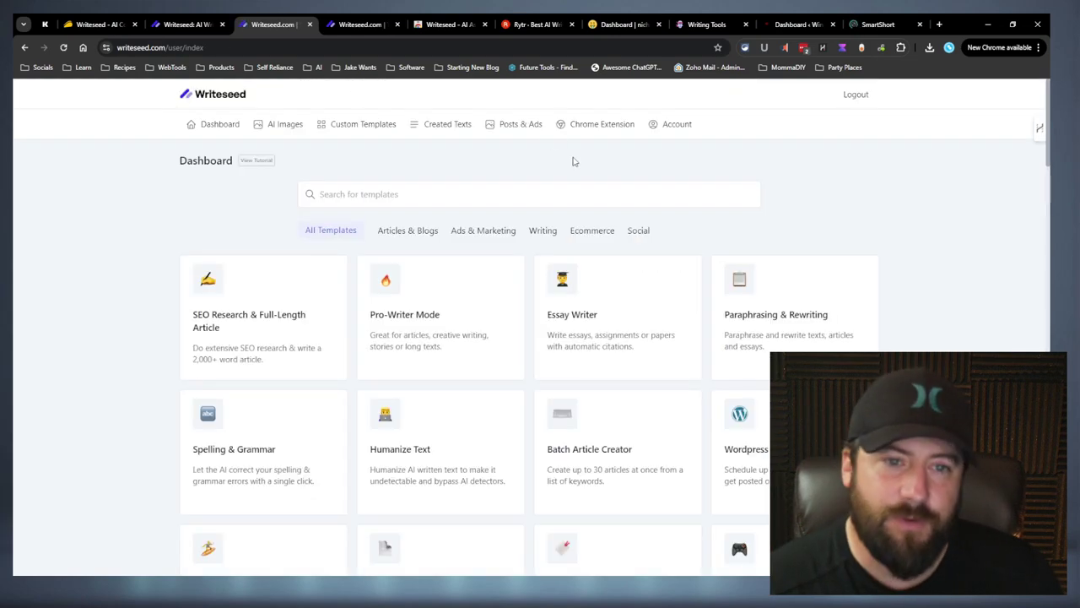
pyautogui.click(591, 233)
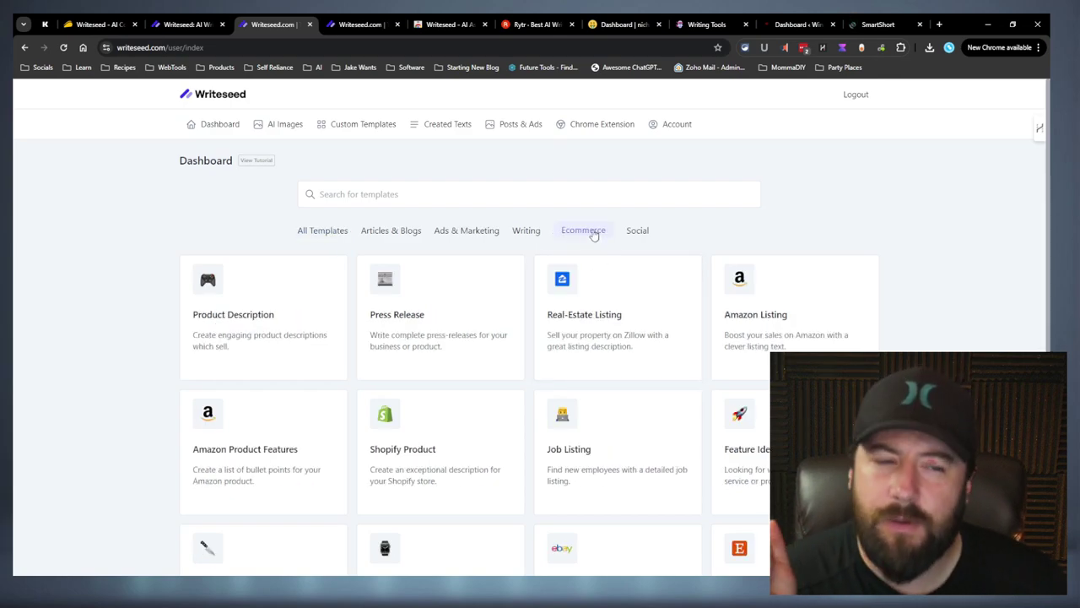
# Examine the Ecommerce template list, view the Press Release template, and return to the dashboard.
pyautogui.scroll(-1, 597, 238)
pyautogui.scroll(-2, 616, 302)
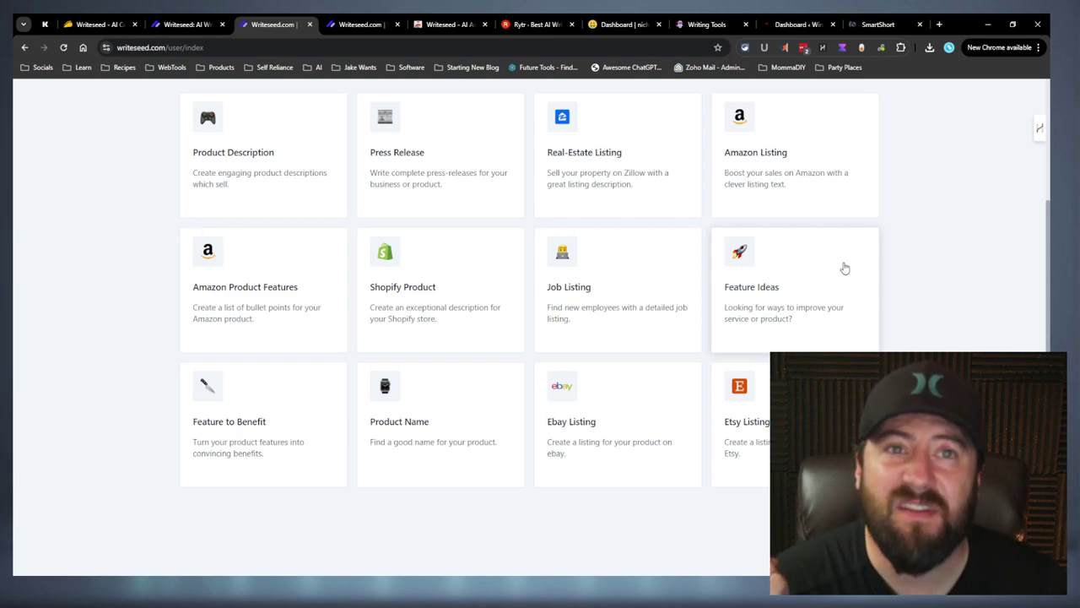
pyautogui.scroll(2, 767, 345)
pyautogui.scroll(-2, 779, 273)
pyautogui.scroll(3, 788, 321)
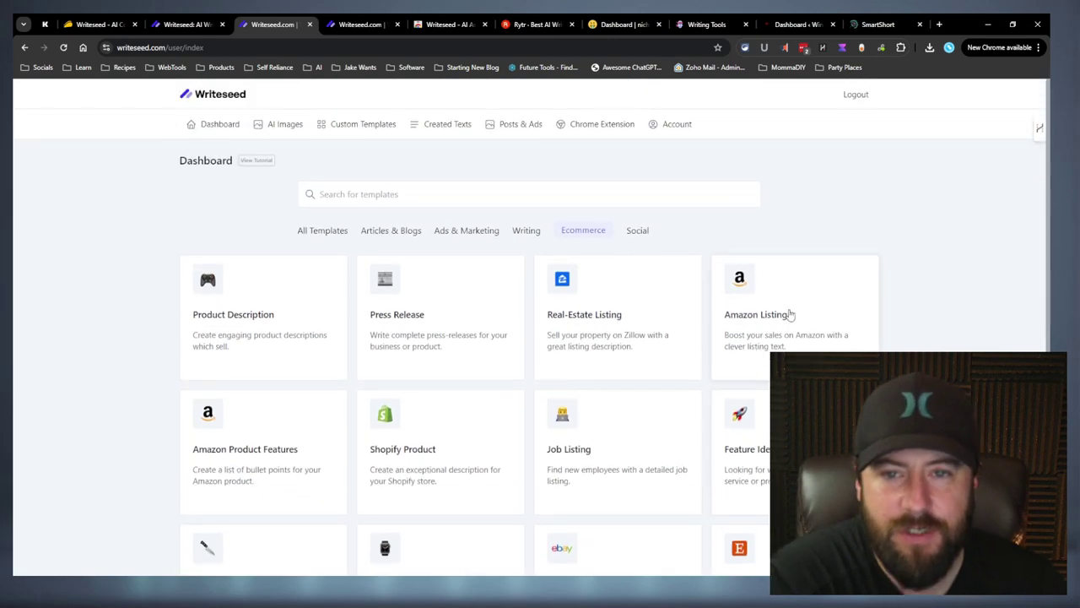
pyautogui.click(471, 326)
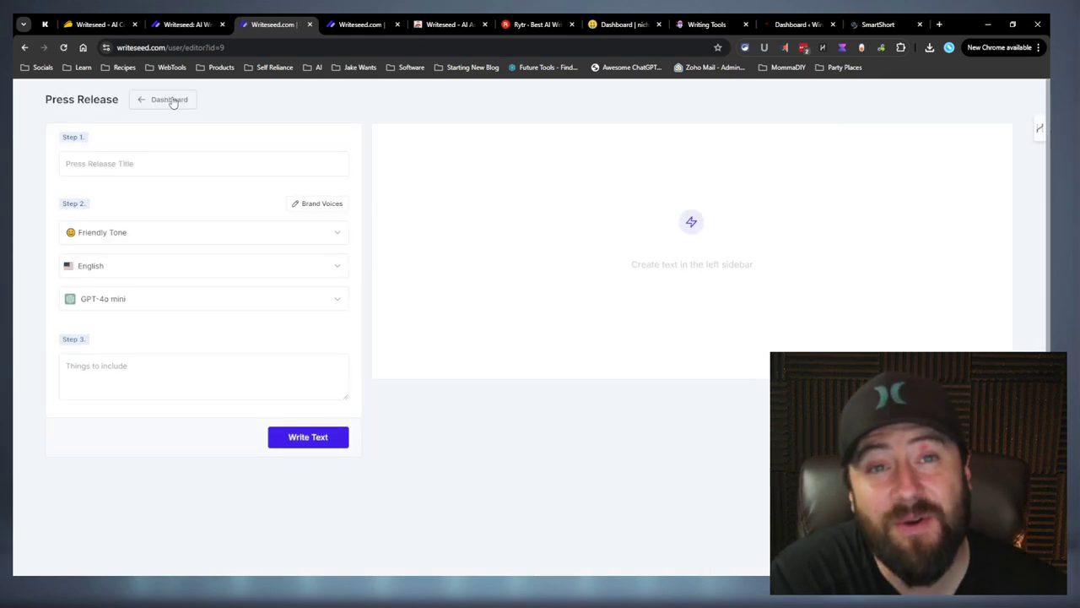
pyautogui.click(170, 99)
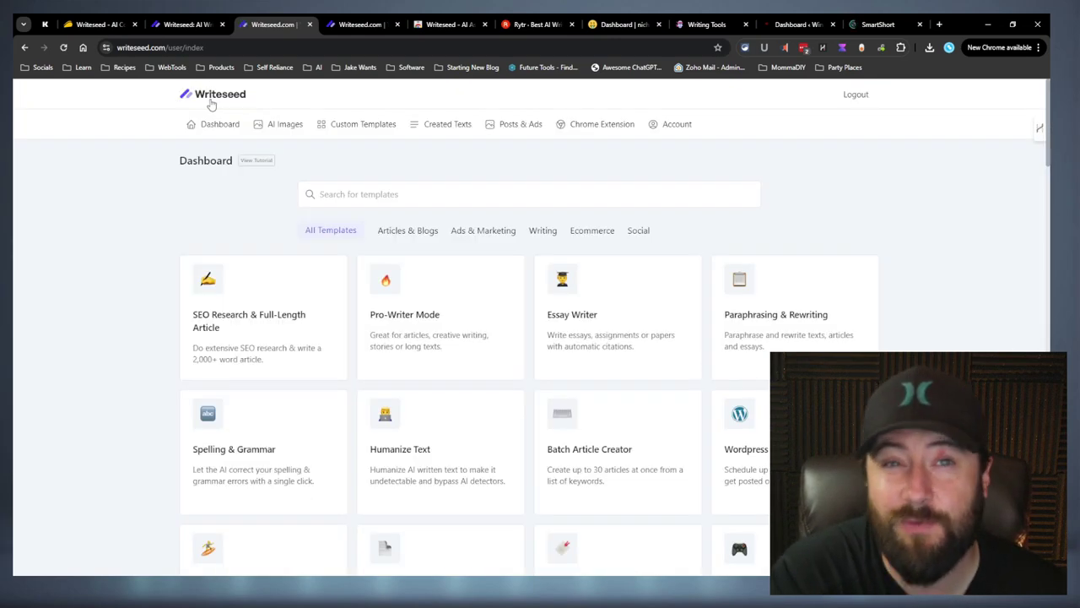
# Examine the templates offered in the Ads & Marketing and Writing categories.
pyautogui.click(480, 231)
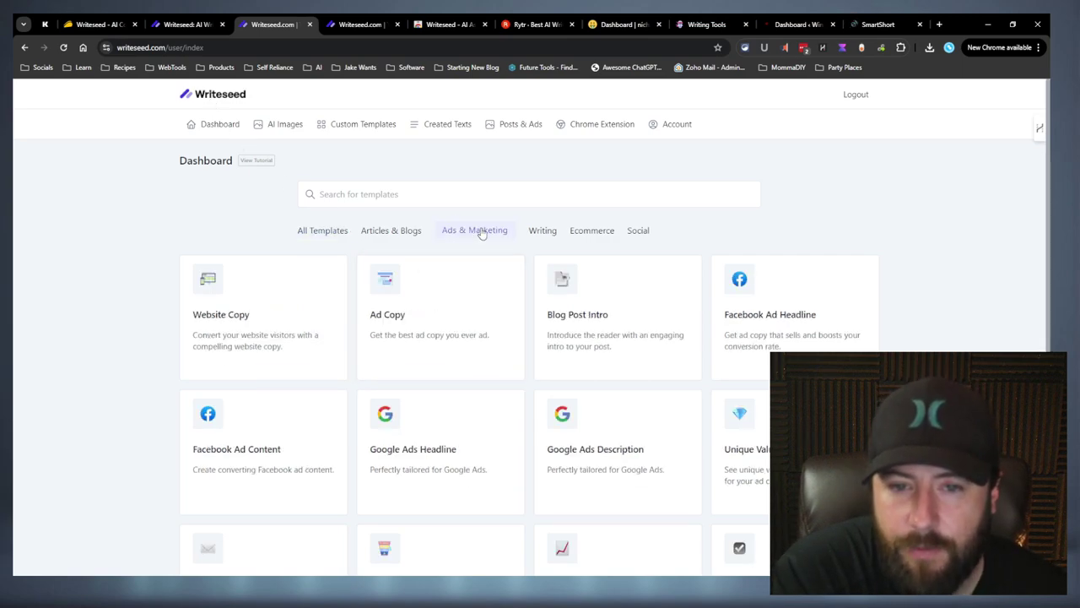
pyautogui.scroll(-2, 540, 237)
pyautogui.scroll(2, 607, 278)
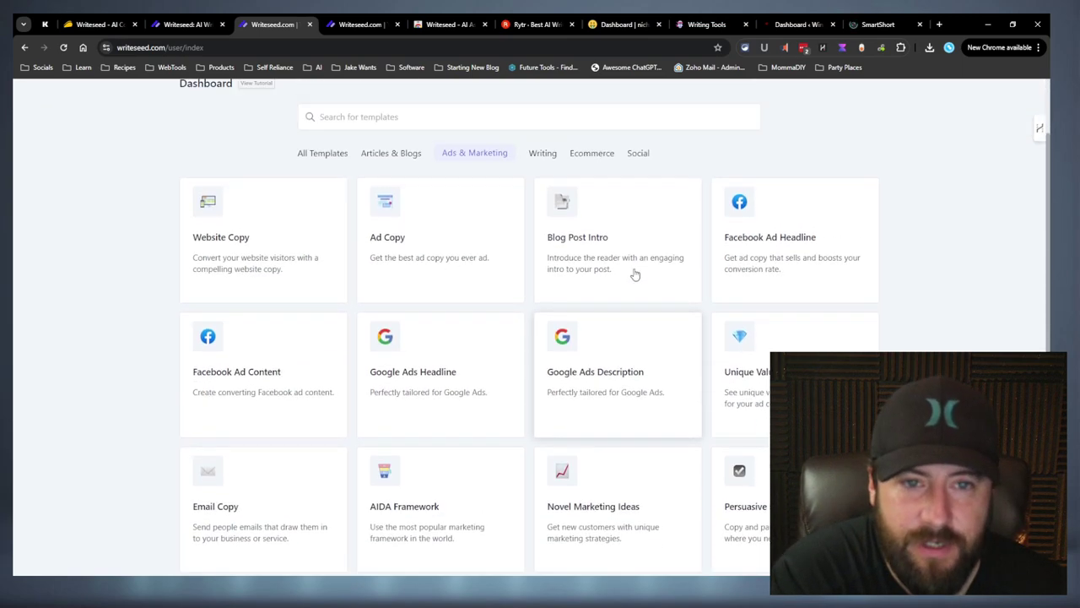
pyautogui.click(548, 232)
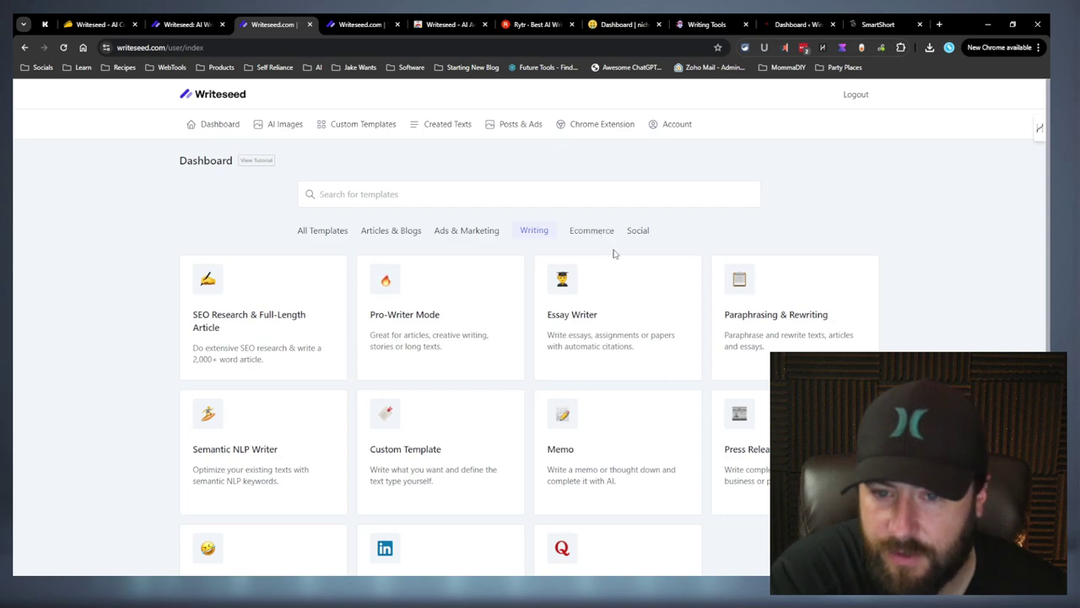
pyautogui.scroll(-2, 527, 288)
pyautogui.scroll(2, 670, 342)
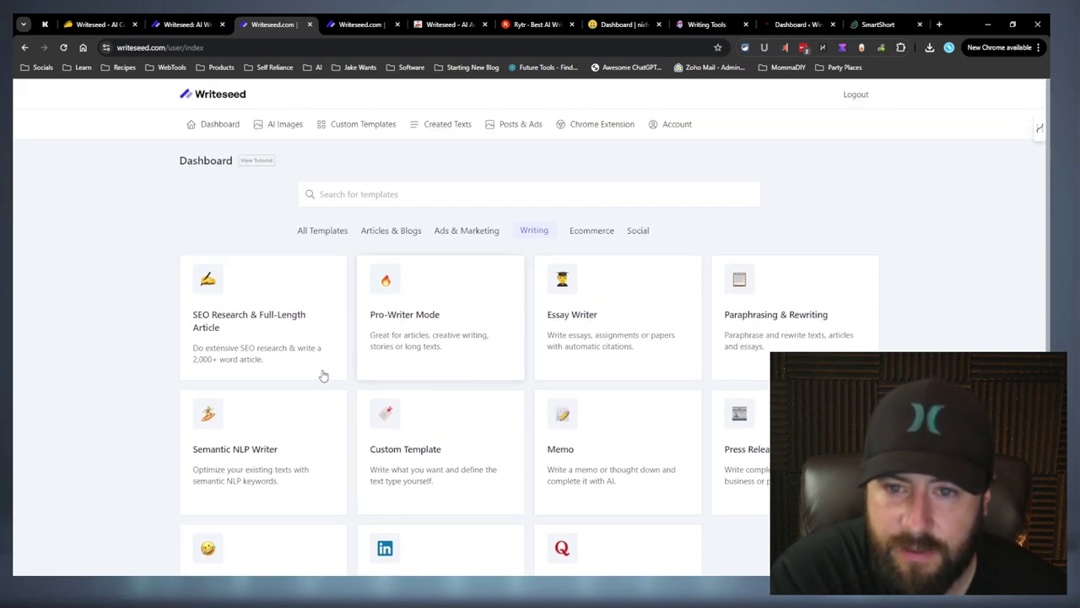
# Compare the Ecommerce and Social template categories, ending on the Writing templates.
pyautogui.click(596, 232)
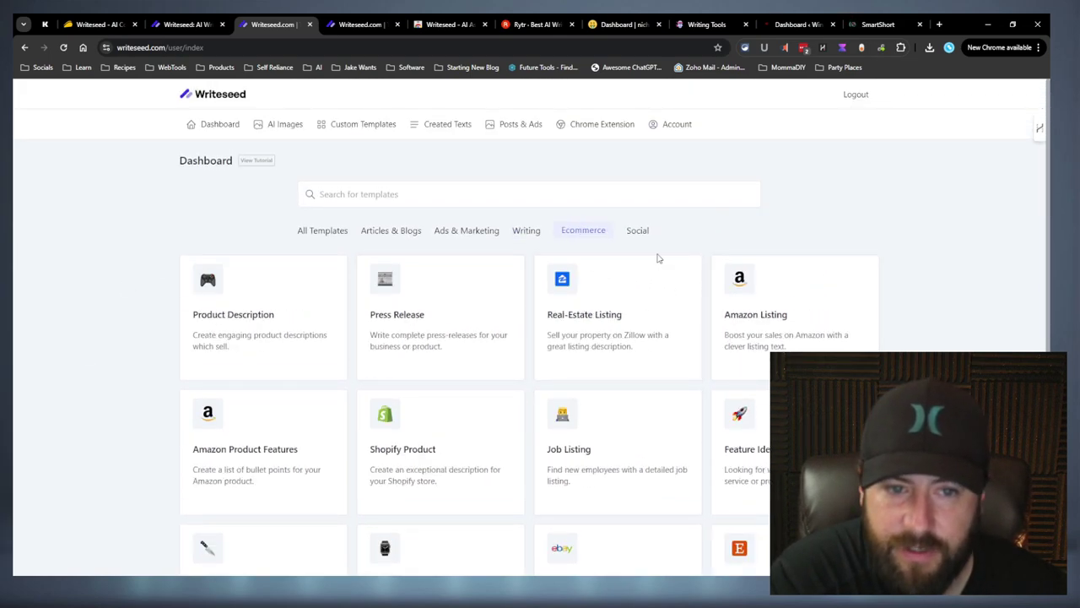
pyautogui.scroll(-3, 755, 311)
pyautogui.scroll(3, 777, 306)
pyautogui.click(639, 231)
pyautogui.click(579, 232)
pyautogui.scroll(-2, 697, 350)
pyautogui.scroll(2, 694, 337)
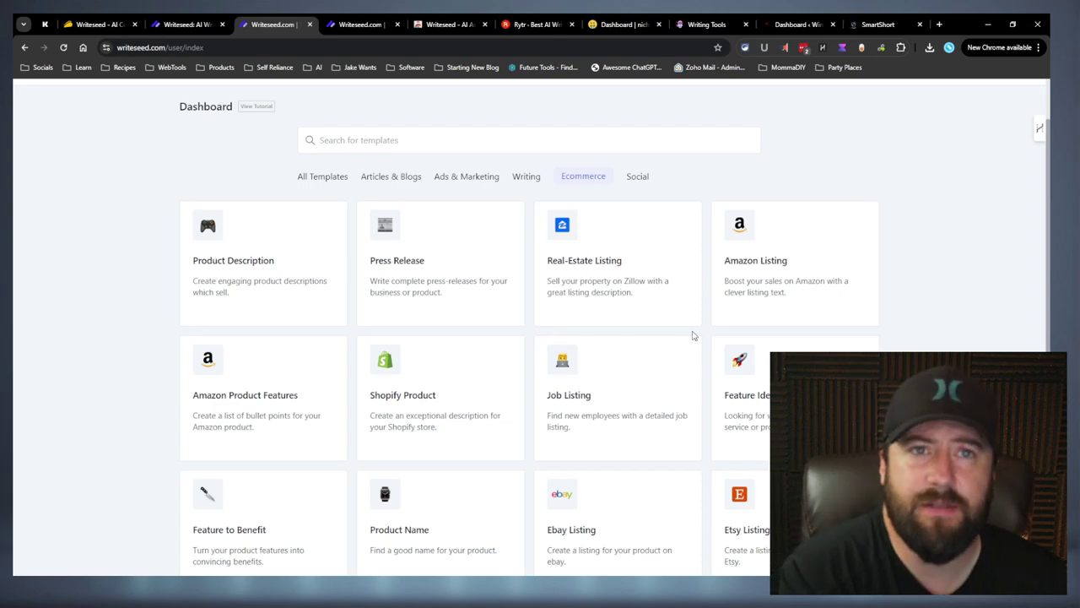
pyautogui.click(521, 178)
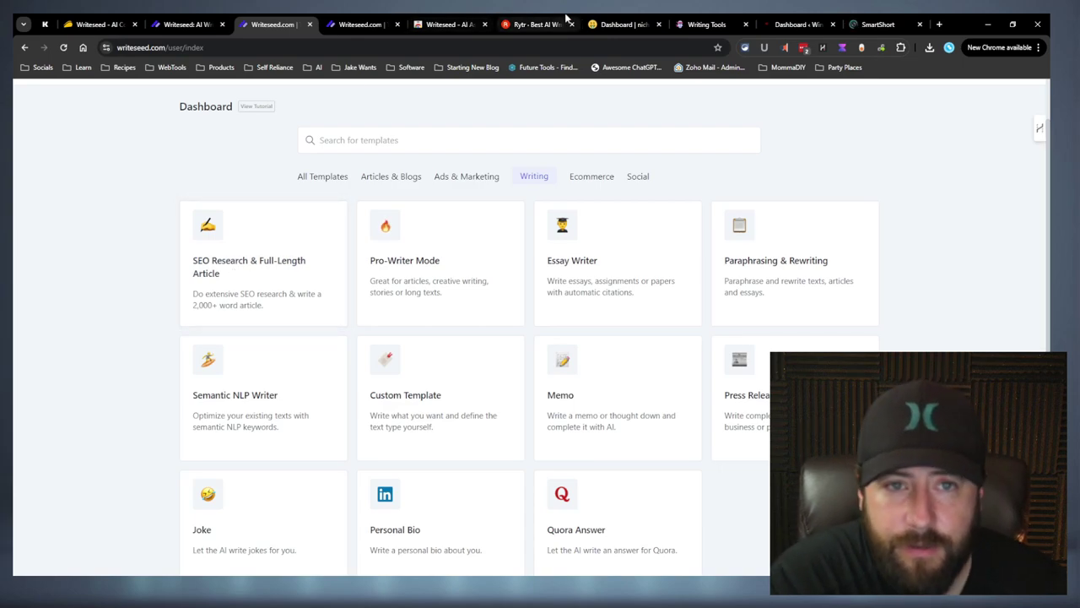
# Look over the competing AI writers such as Rytr and WordHero, ending back on the Writeseed dashboard.
pyautogui.click(536, 24)
pyautogui.click(637, 20)
pyautogui.click(707, 23)
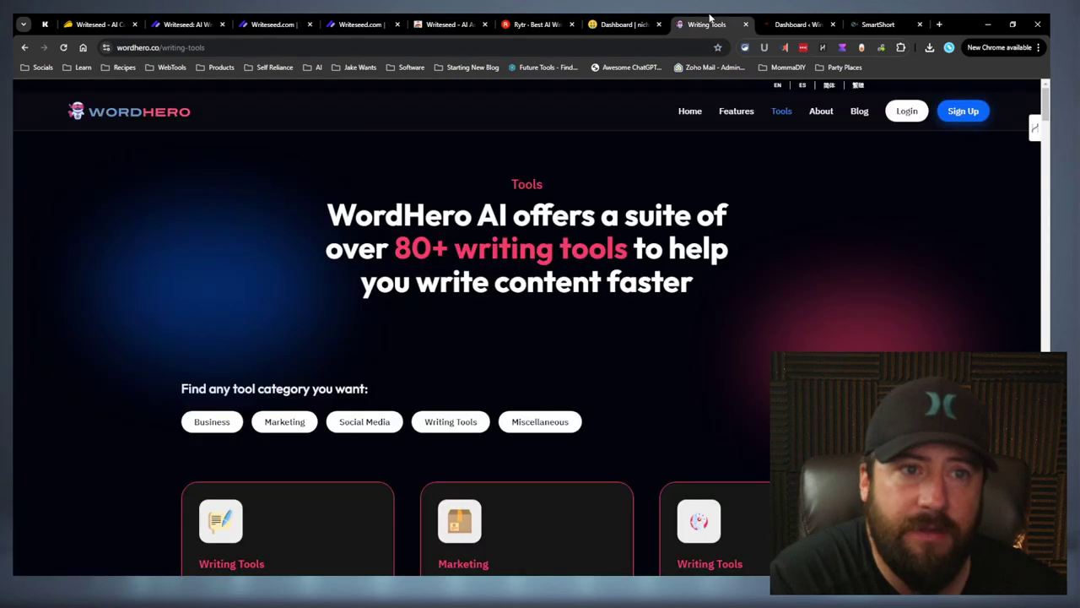
pyautogui.click(536, 24)
pyautogui.click(187, 24)
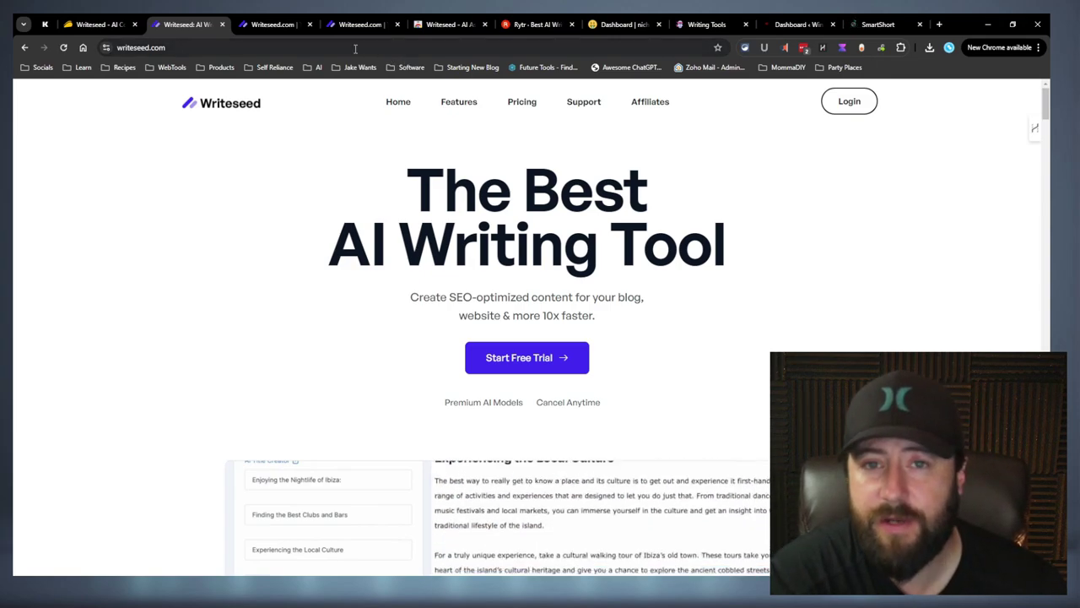
pyautogui.click(270, 24)
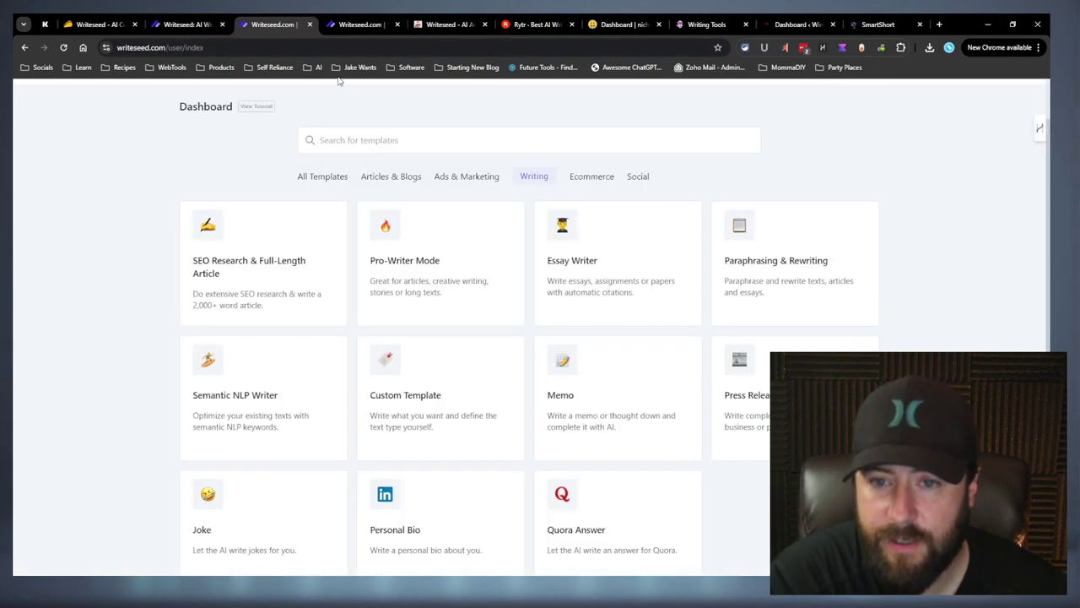
# Go through the Articles & Blogs, All Templates and Ads & Marketing categories, finishing on Writing.
pyautogui.click(403, 182)
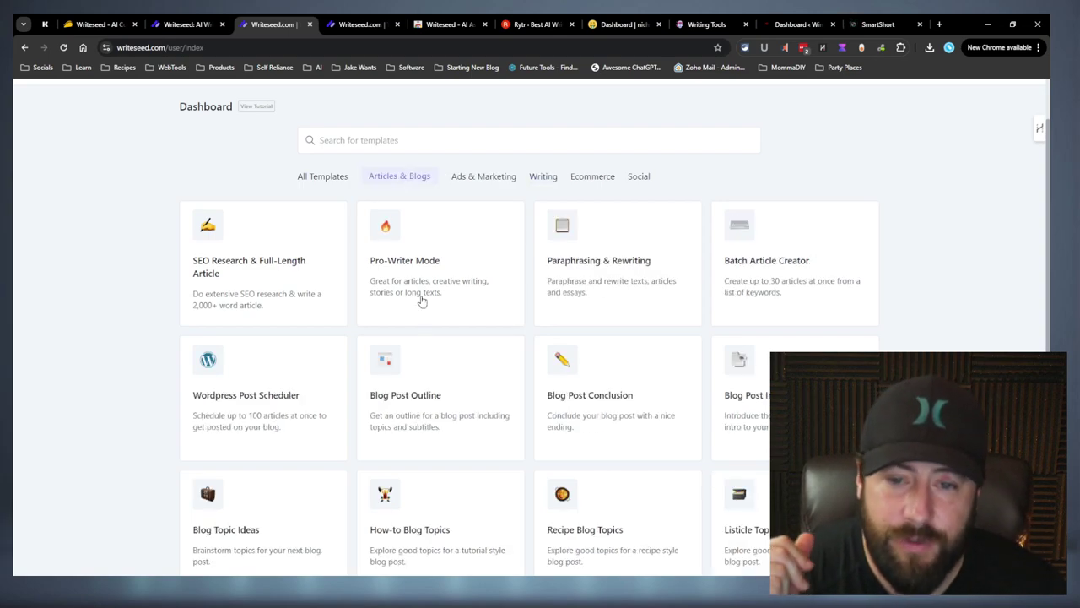
pyautogui.click(319, 181)
pyautogui.click(468, 179)
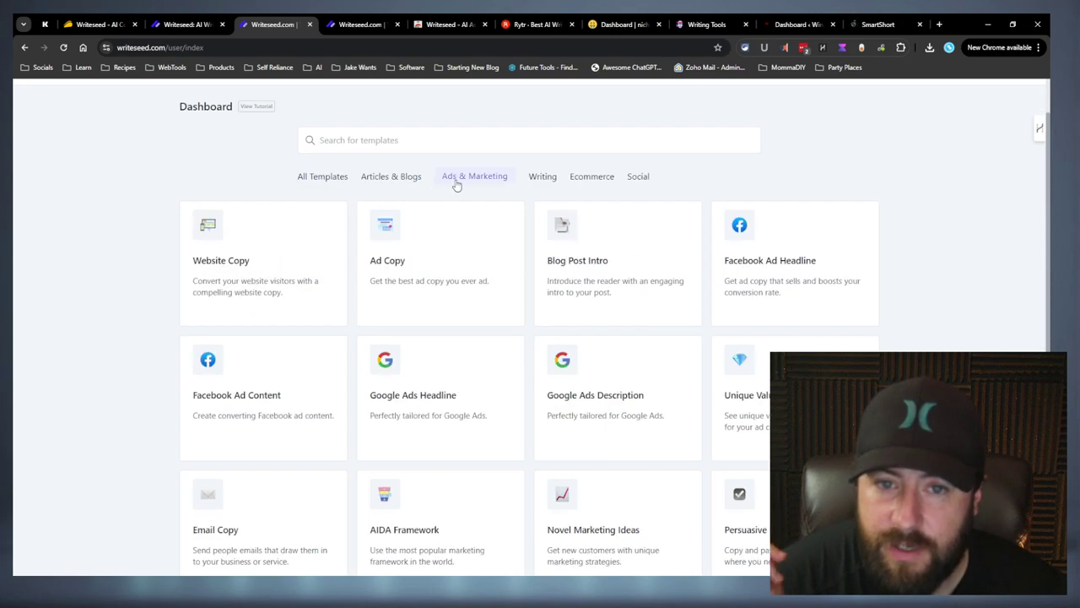
pyautogui.click(542, 176)
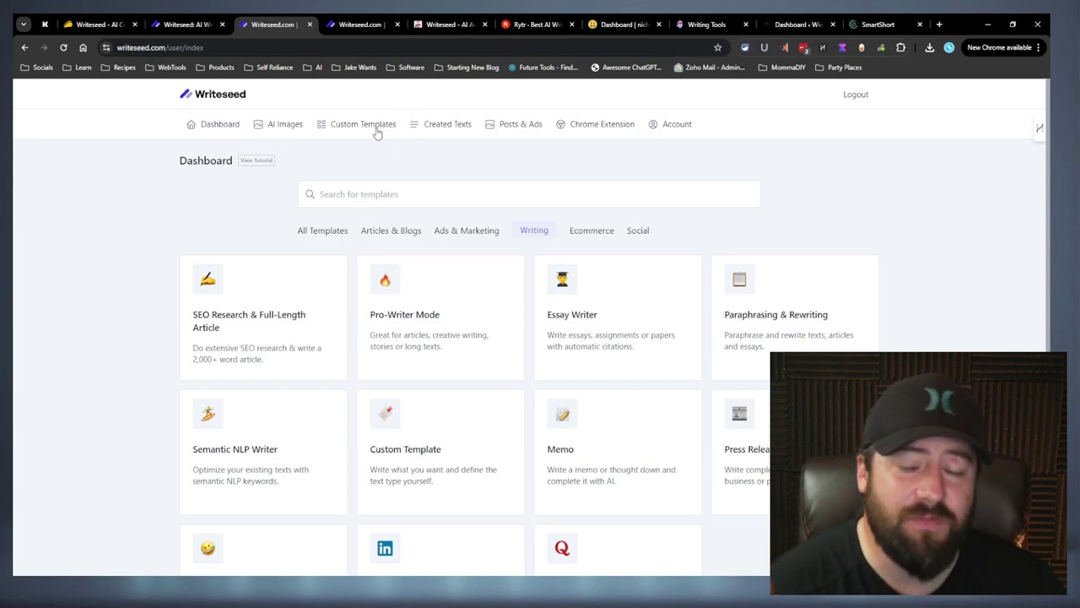
# Open Pro-Writer Mode and check the AI topic suggestions for the blank document.
pyautogui.click(439, 285)
pyautogui.click(496, 218)
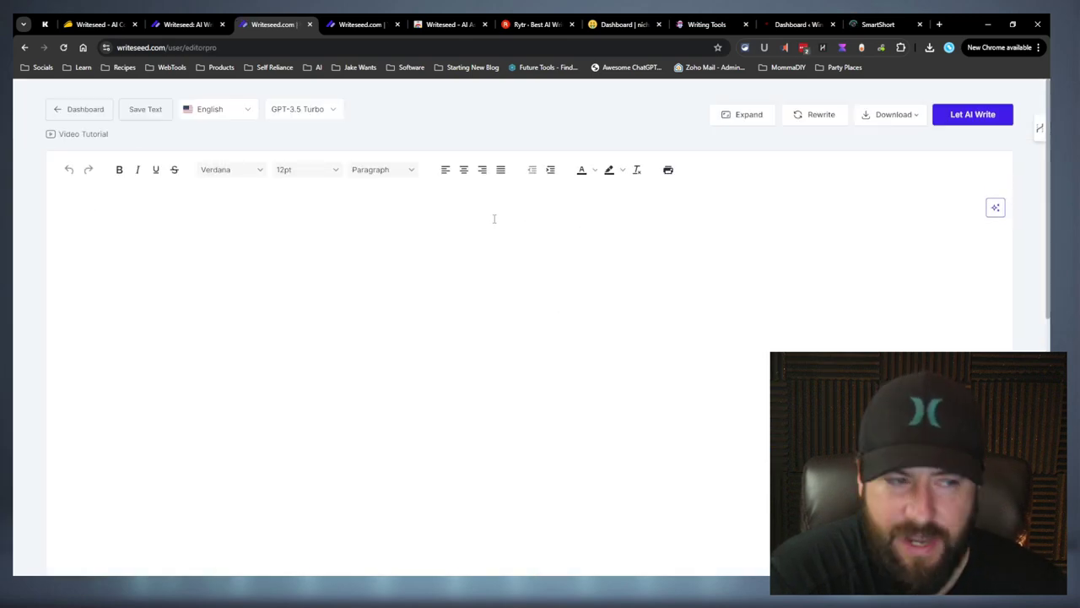
pyautogui.click(995, 208)
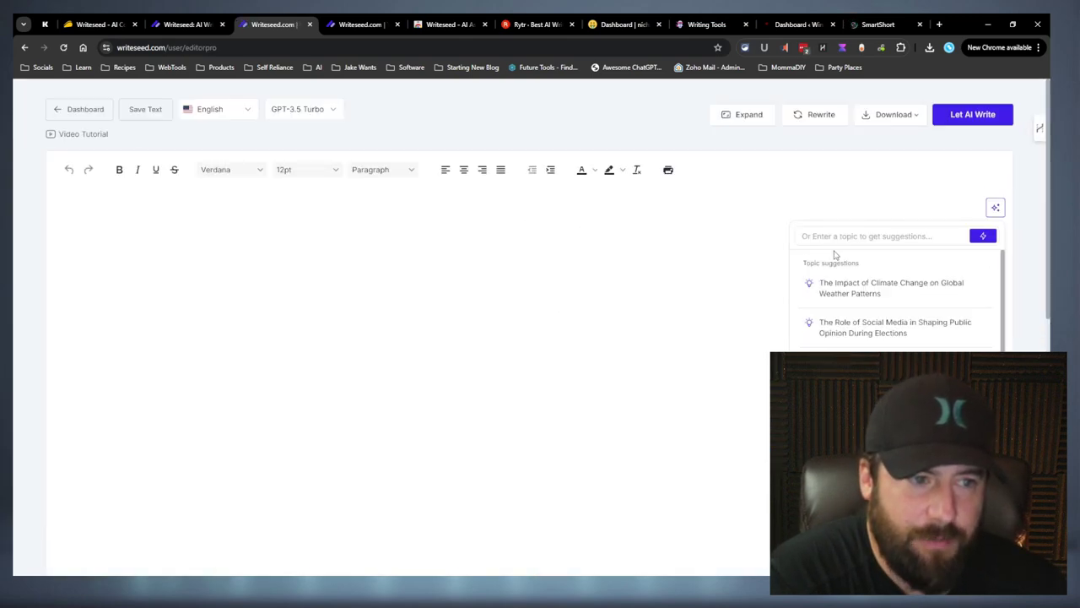
pyautogui.click(367, 218)
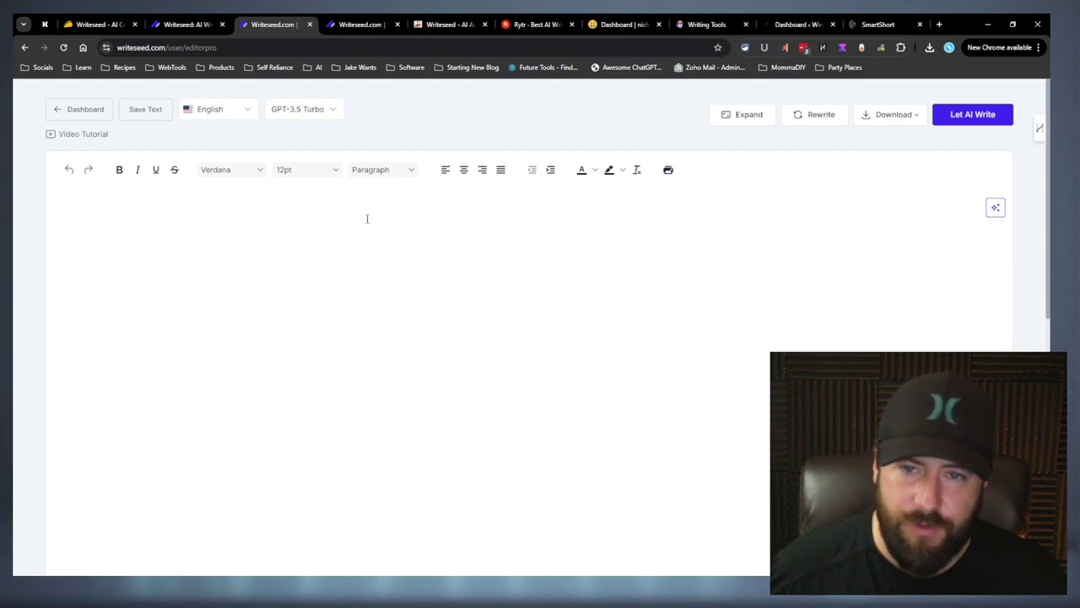
# Enter the prompt "write a title for wine tasting 101", check its topic suggestions, and have the AI write the title.
pyautogui.write('write a title for wine tasting 101')
pyautogui.moveTo(328, 219); pyautogui.dragTo(48, 237)
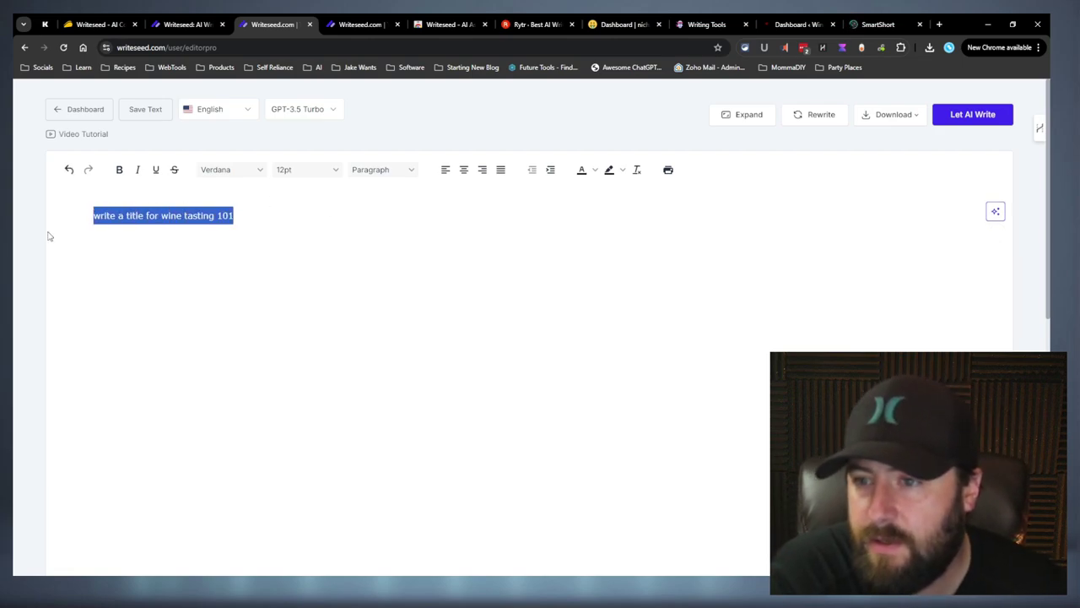
pyautogui.click(997, 212)
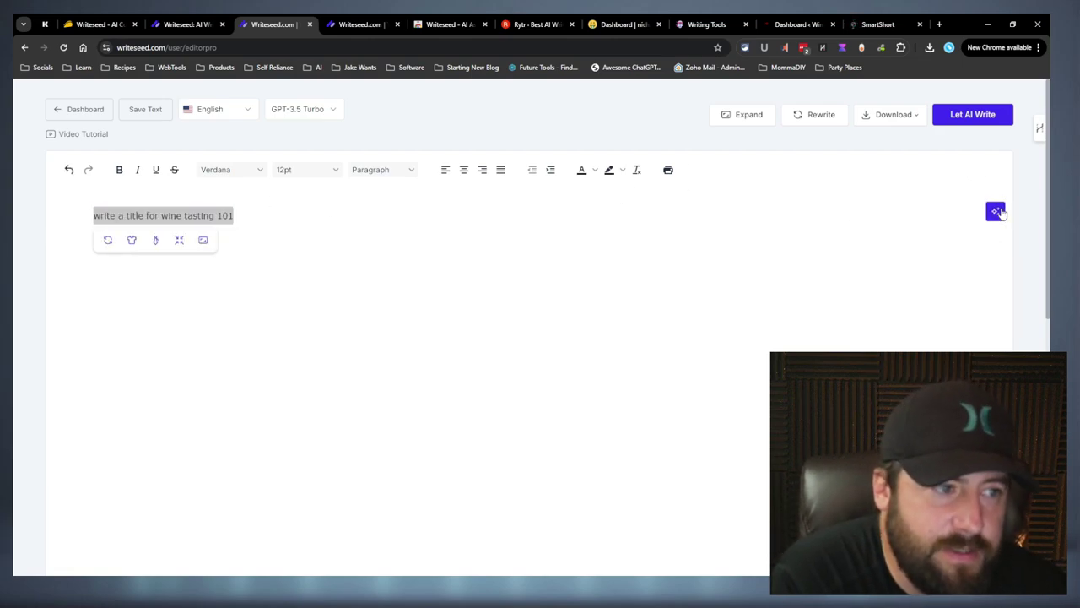
pyautogui.press('Escape')
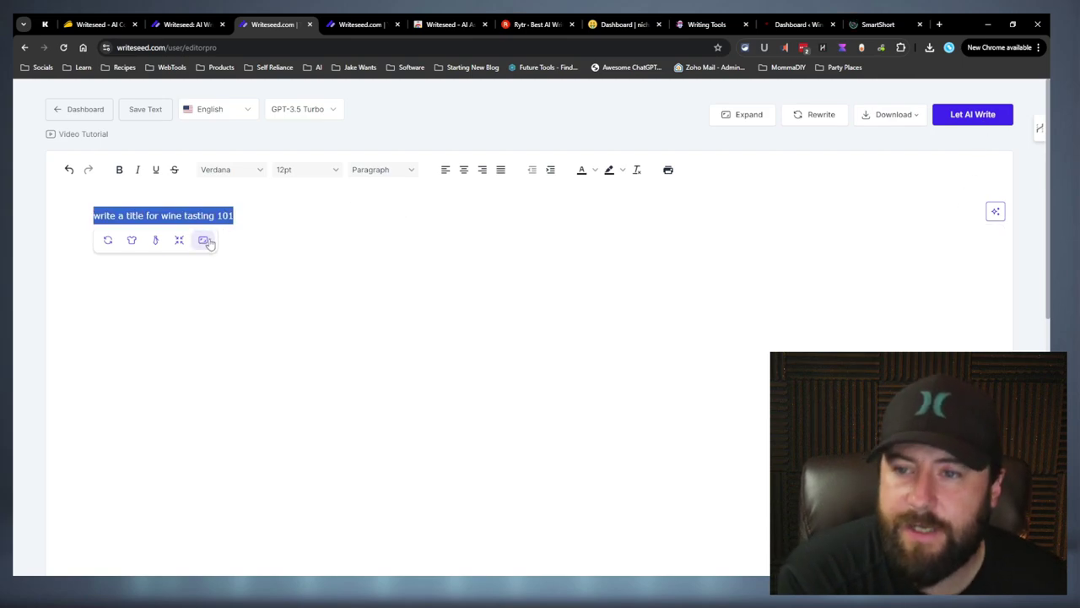
pyautogui.click(1001, 215)
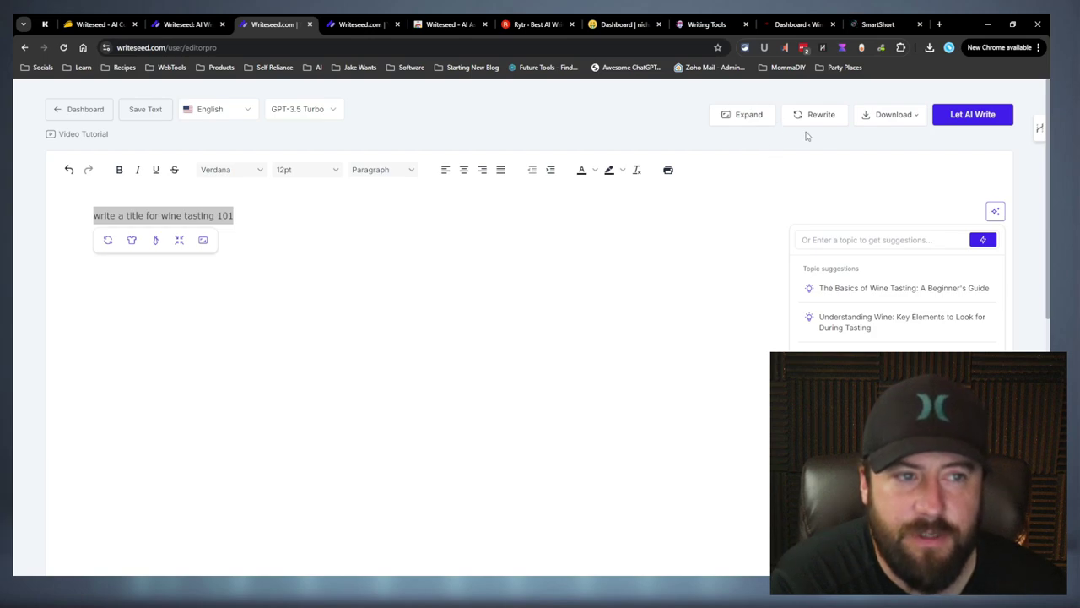
pyautogui.click(972, 115)
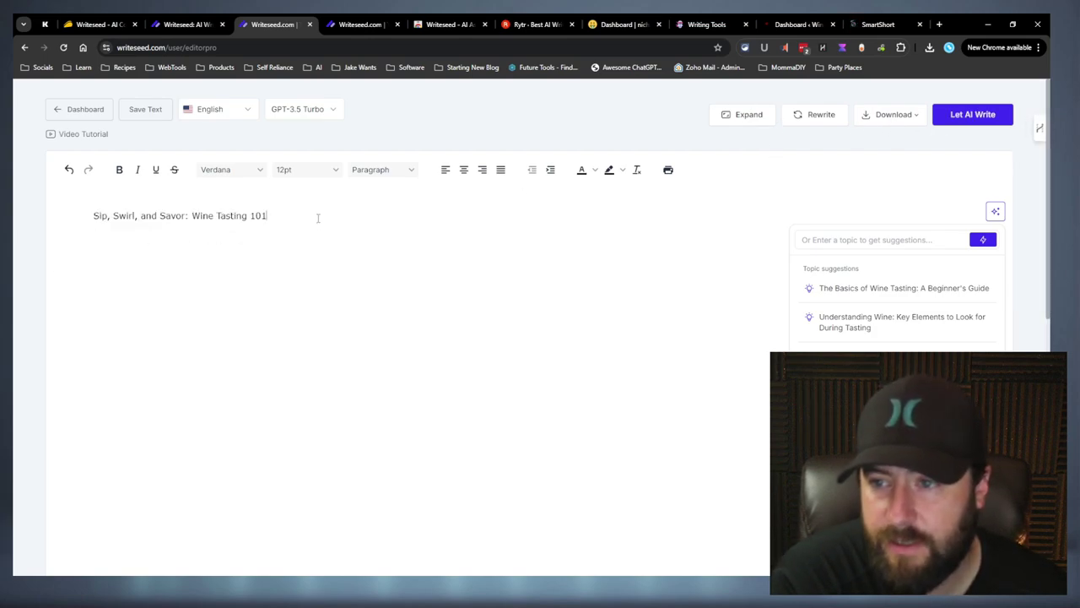
# Have the AI write an introduction for "Sip, Swirl, and Savor: Wine Tasting 101" below the title, separated by a blank line.
pyautogui.moveTo(318, 216); pyautogui.dragTo(89, 216)
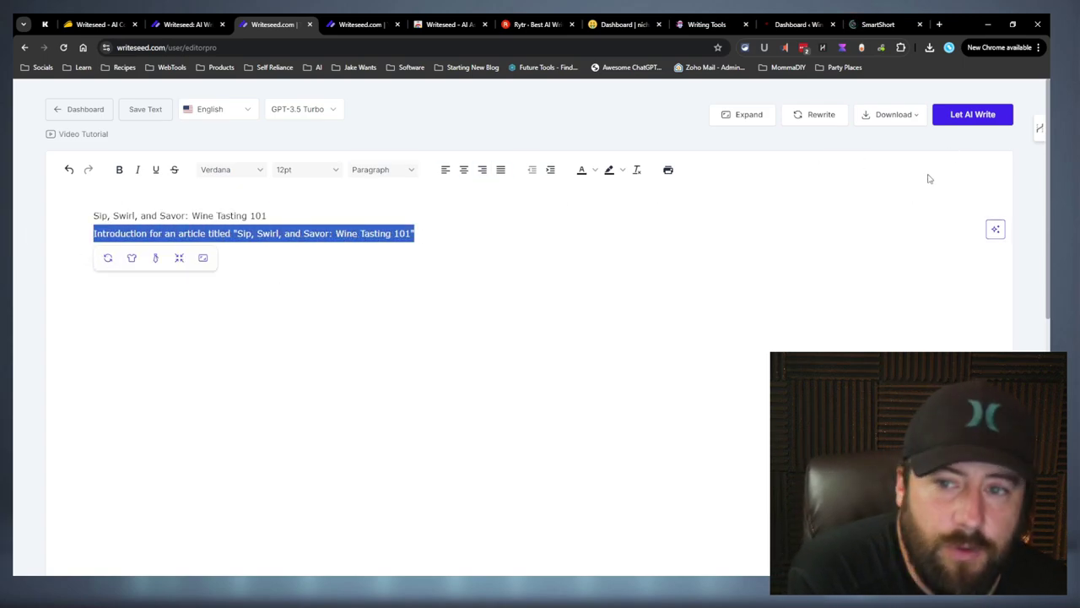
pyautogui.click(964, 121)
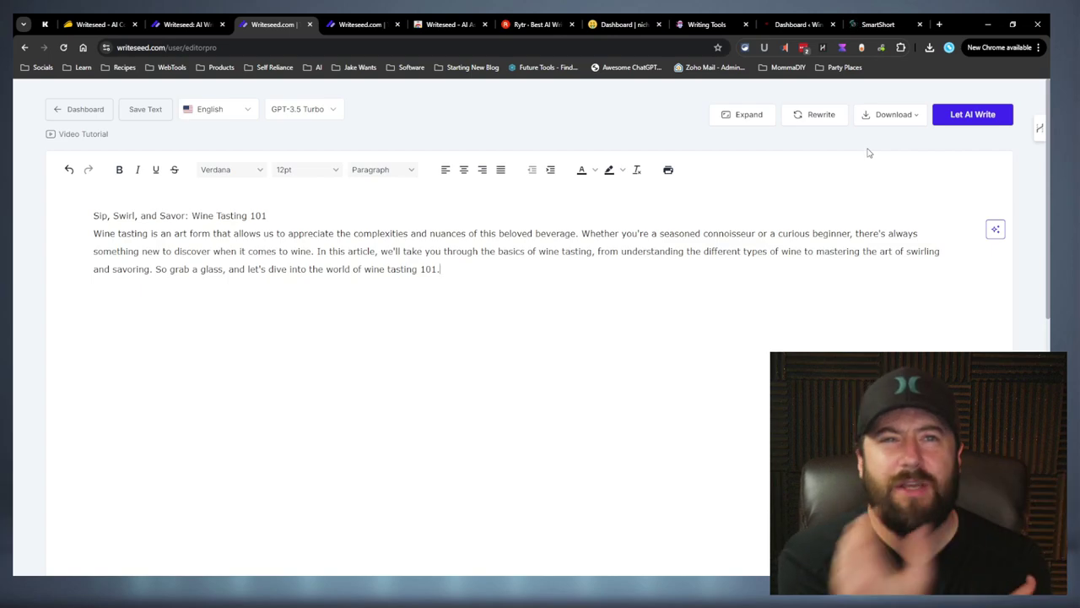
pyautogui.click(412, 230)
pyautogui.press('Return')
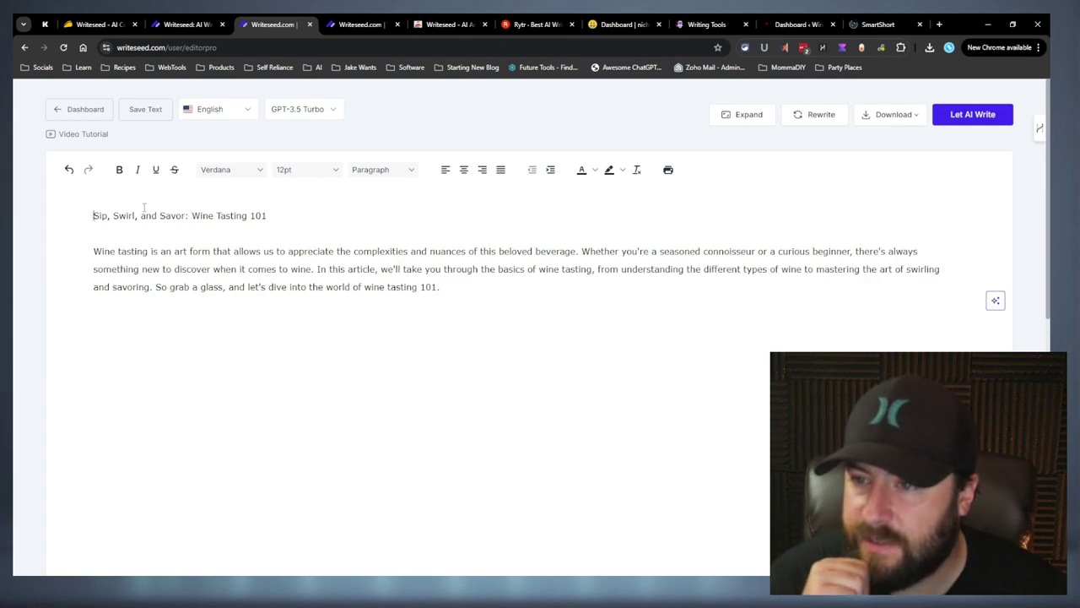
# Apply the Heading 1 style to the article title.
pyautogui.tripleClick(227, 218)
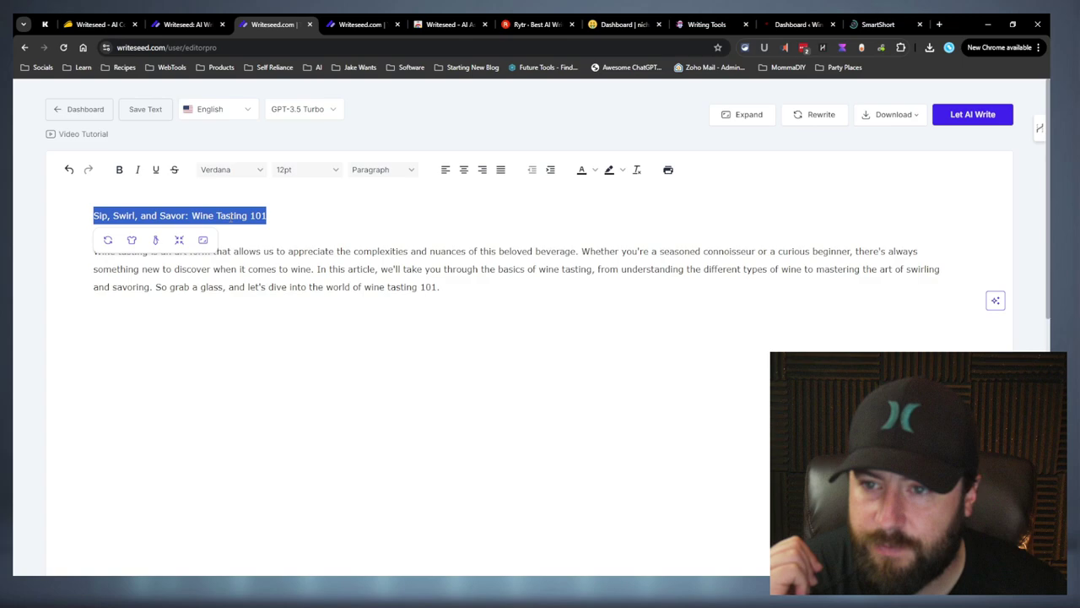
pyautogui.click(401, 169)
pyautogui.click(396, 207)
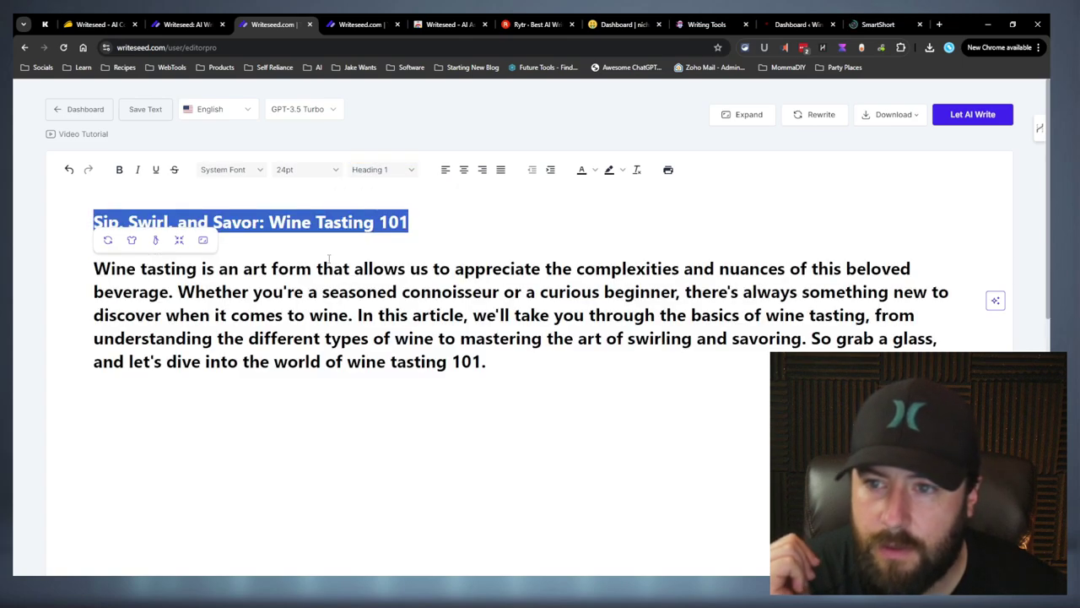
# Apply the Heading 2 style to the introduction paragraph.
pyautogui.tripleClick(394, 291)
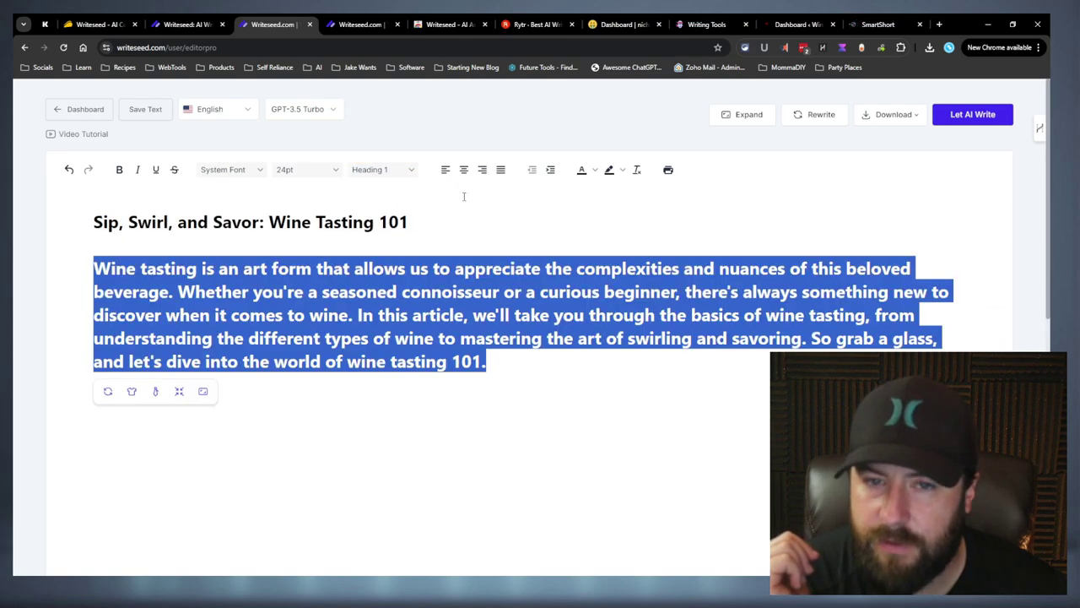
pyautogui.click(408, 170)
pyautogui.click(388, 224)
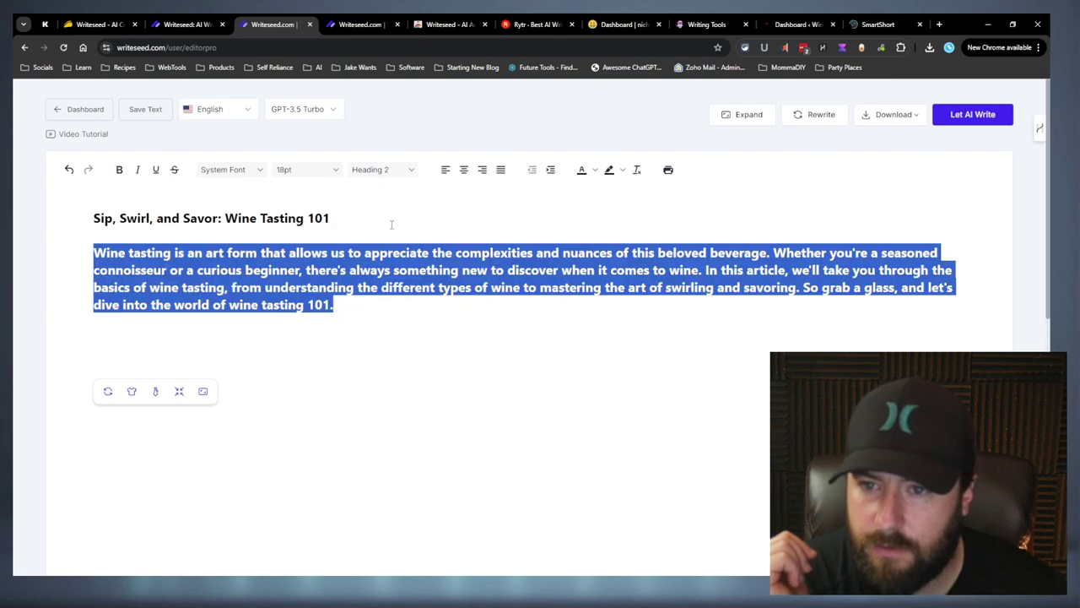
# Set the article's introduction and title back to the Paragraph style.
pyautogui.click(424, 340)
pyautogui.tripleClick(410, 287)
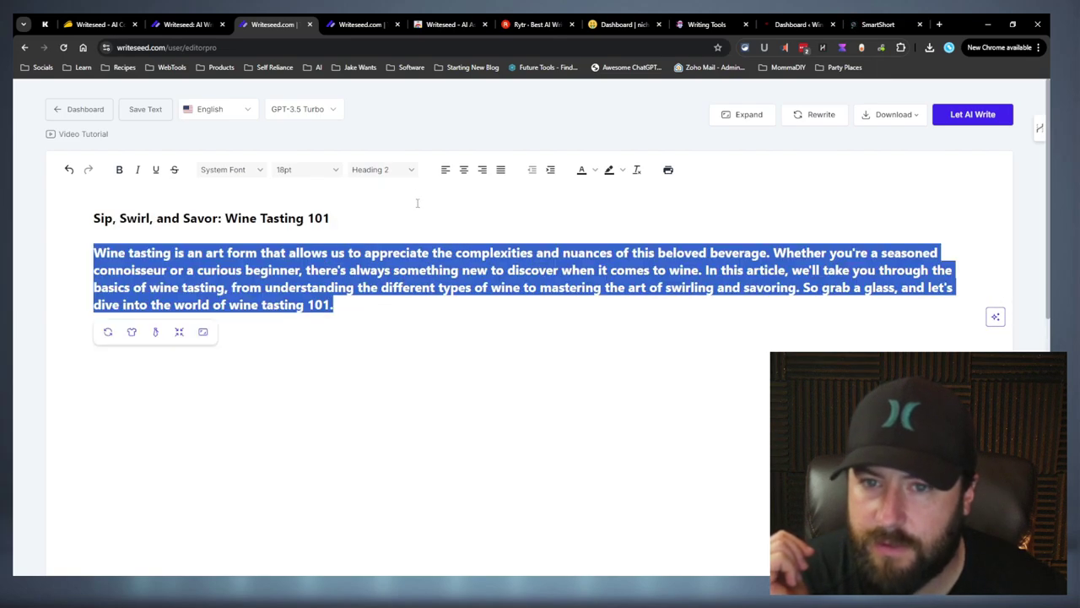
pyautogui.click(405, 169)
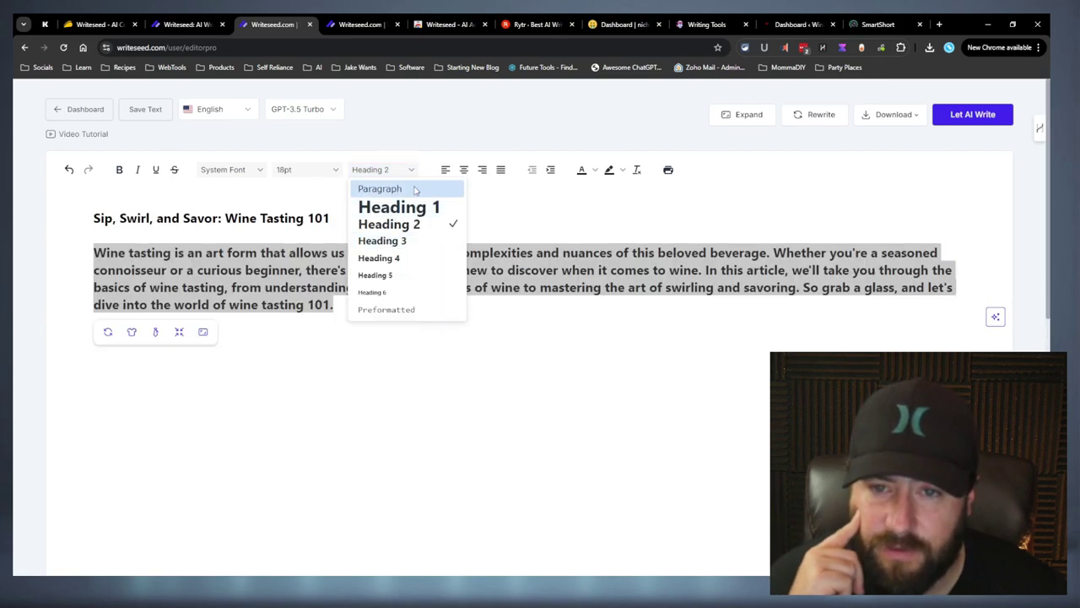
pyautogui.click(414, 190)
pyautogui.click(273, 313)
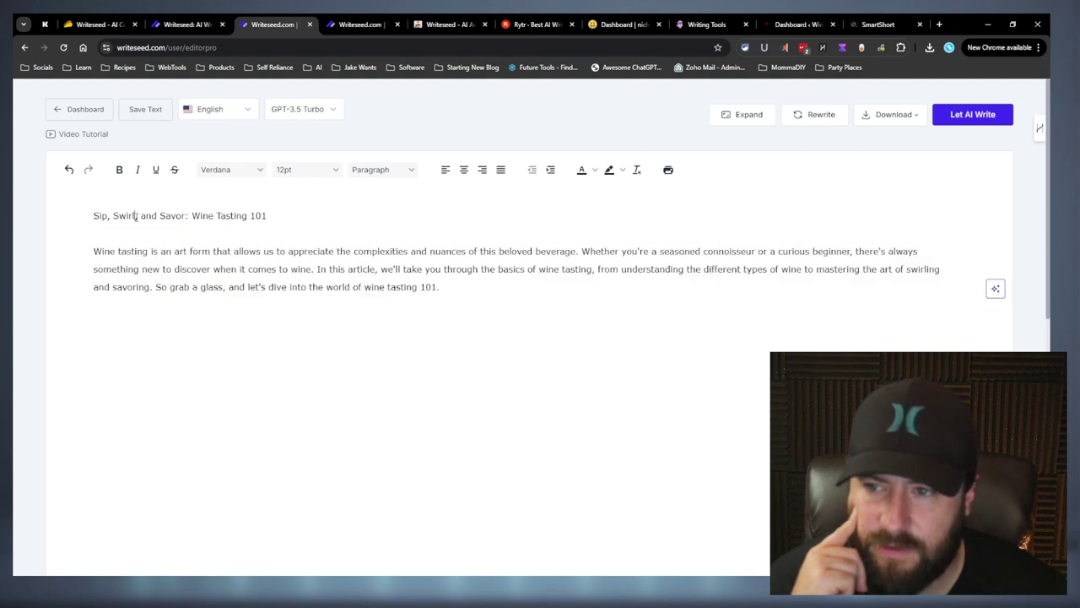
# Try the Heading 1 style with only the title line targeted, and return the text to Paragraph.
pyautogui.click(88, 217)
pyautogui.click(397, 170)
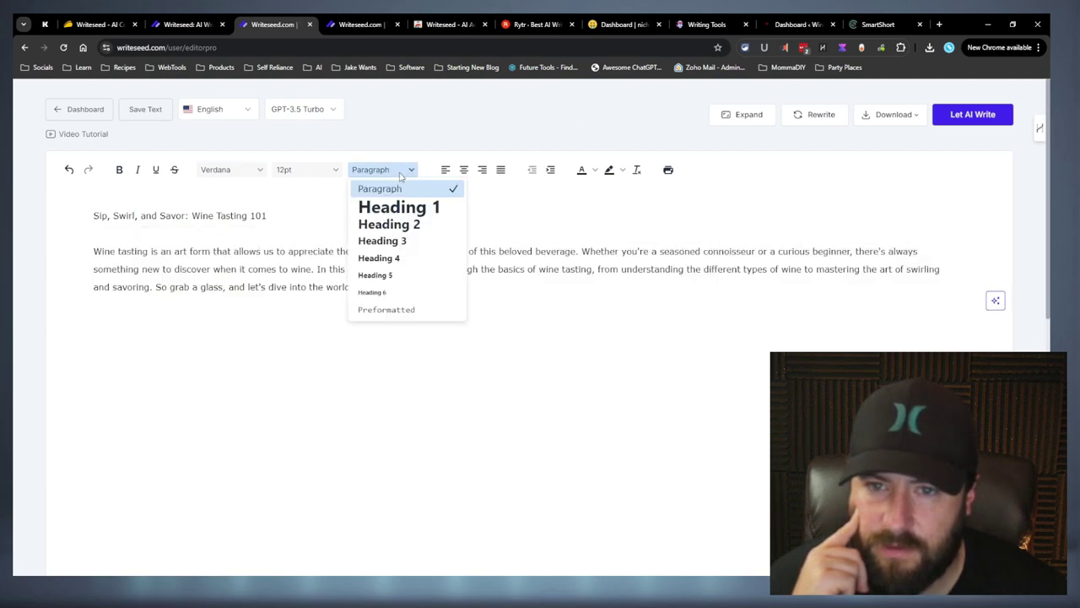
pyautogui.click(399, 207)
pyautogui.click(400, 170)
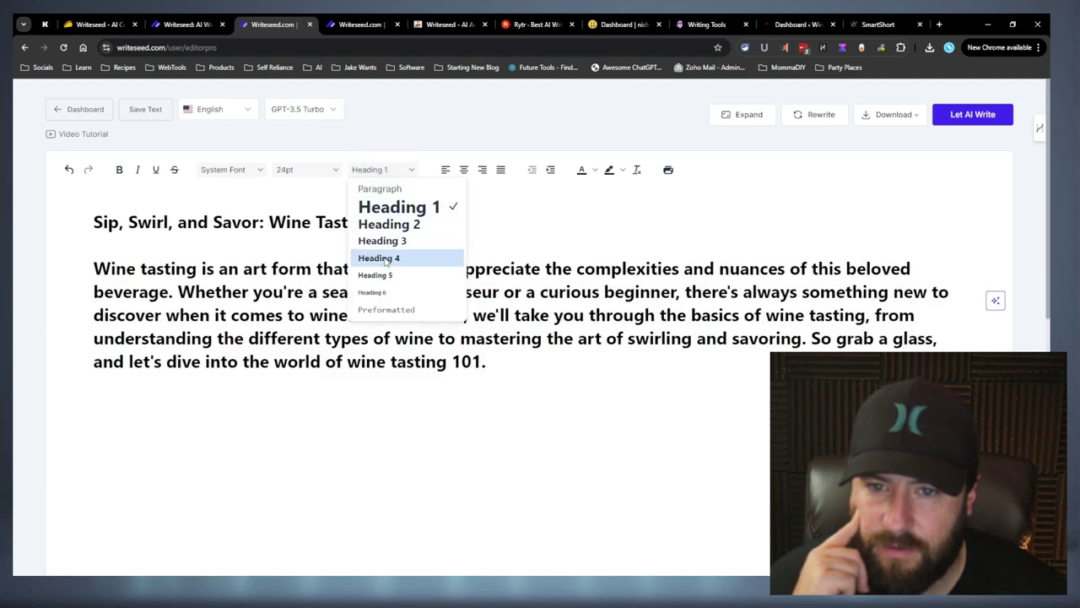
pyautogui.click(393, 189)
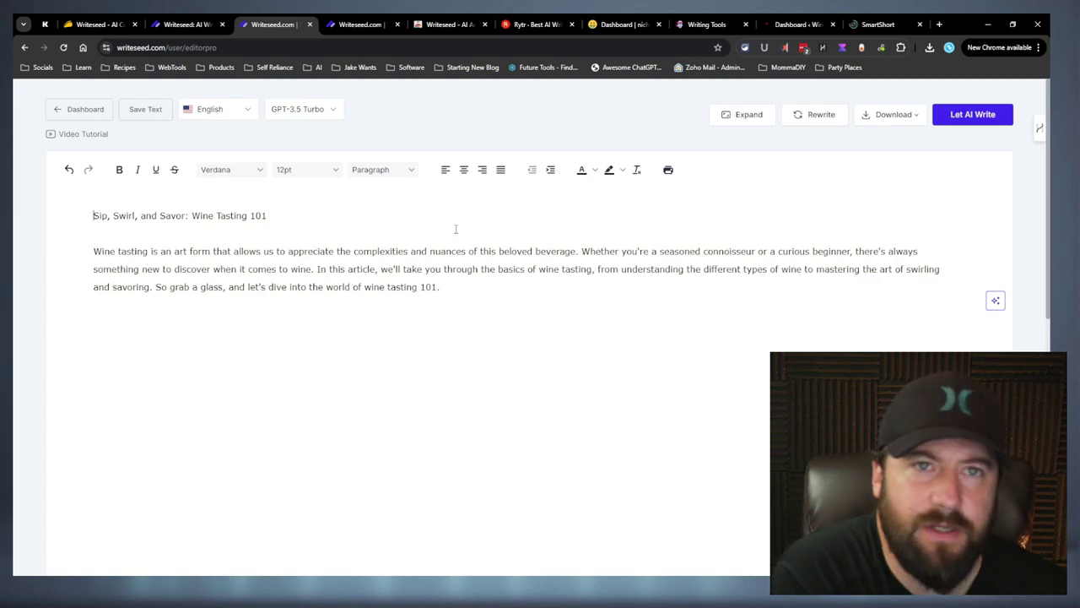
pyautogui.click(332, 111)
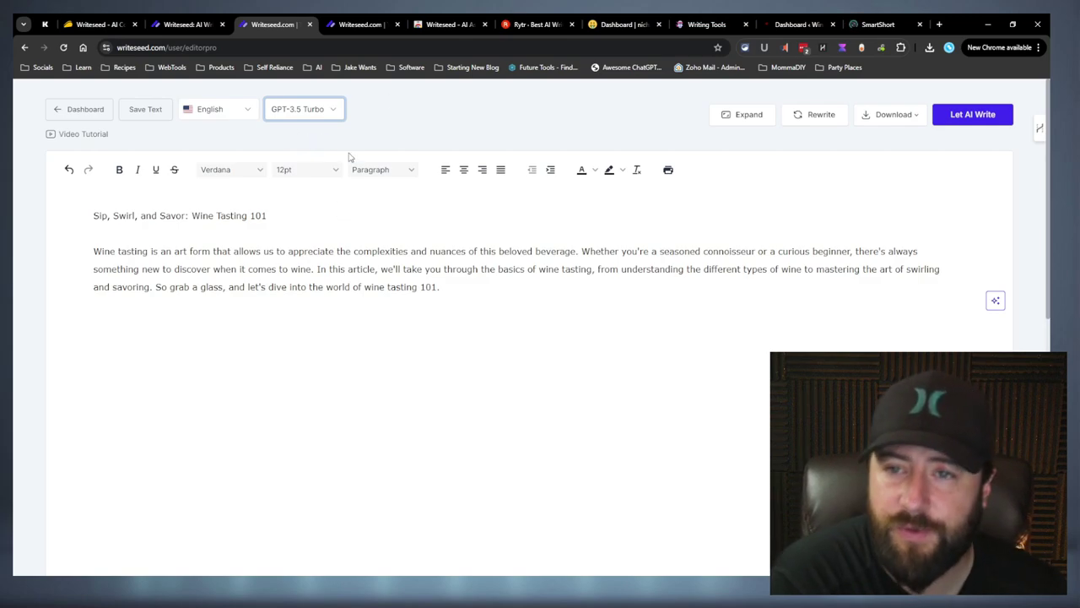
pyautogui.click(428, 130)
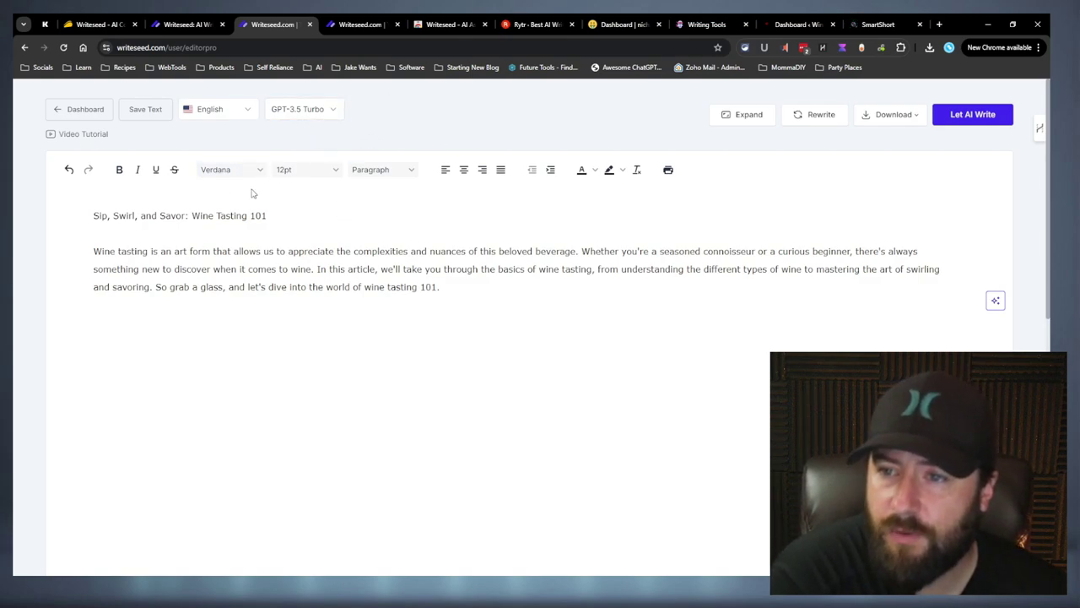
# Insert a "#" directly in front of the article title.
pyautogui.click(299, 233)
pyautogui.press('Up')
pyautogui.write('#')
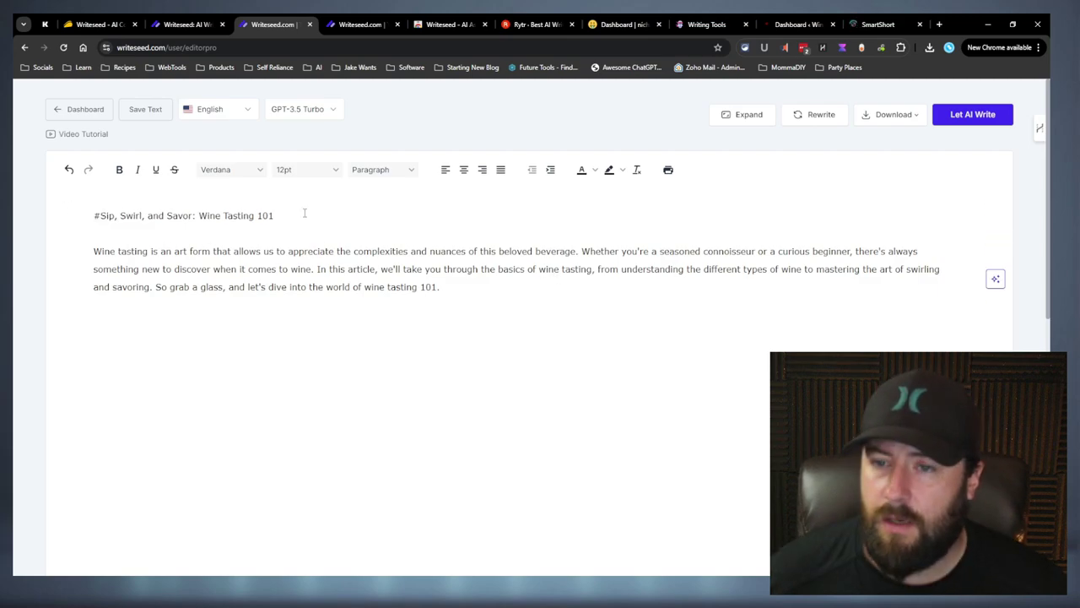
# Try the Heading 1 style on the "#"-prefixed title and restore the Paragraph style.
pyautogui.click(382, 169)
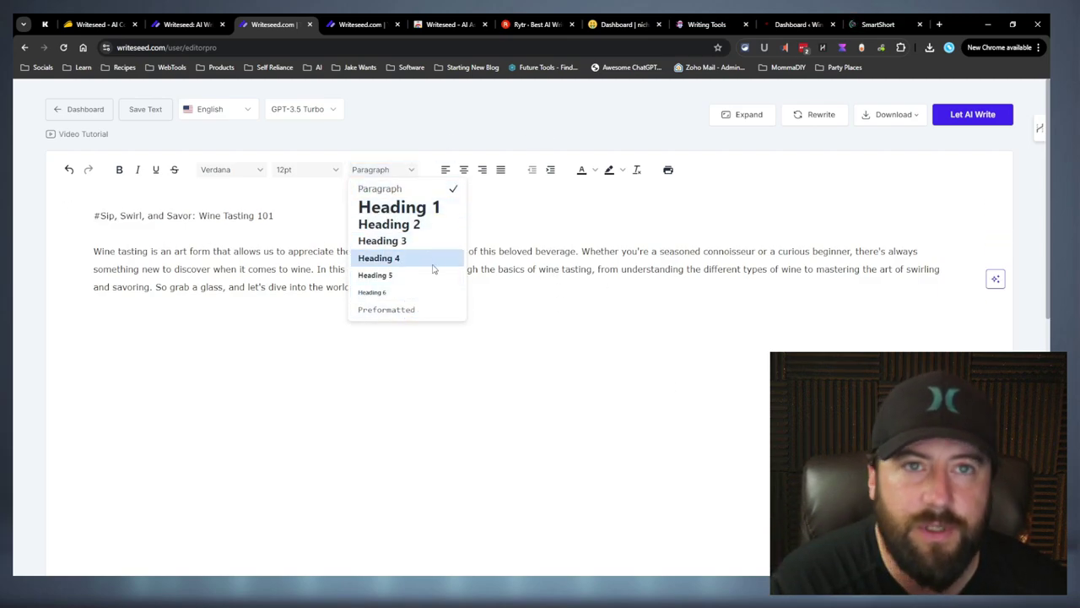
pyautogui.click(398, 206)
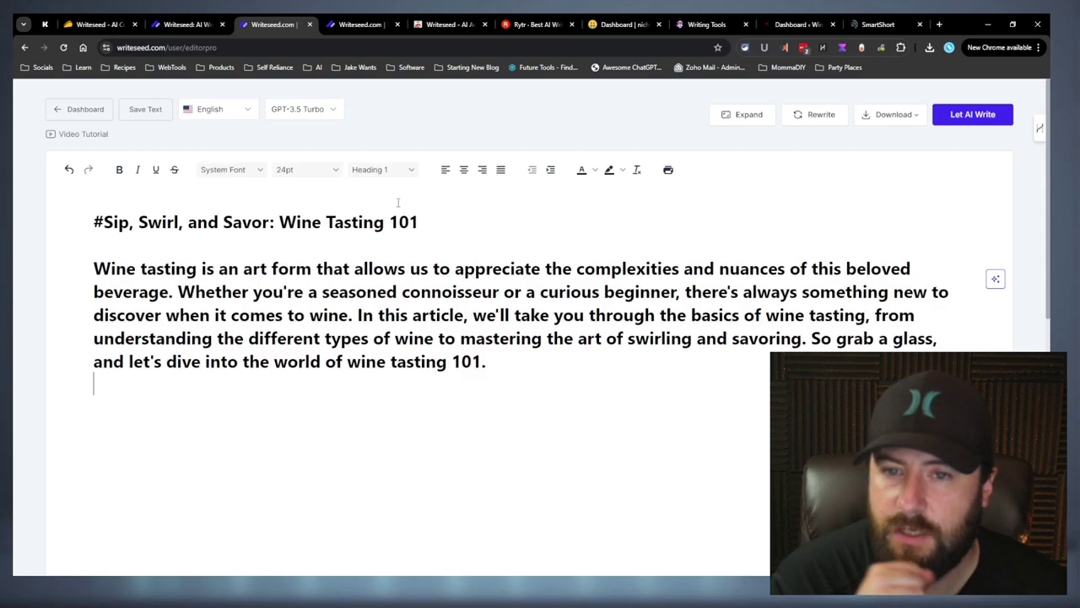
pyautogui.click(384, 170)
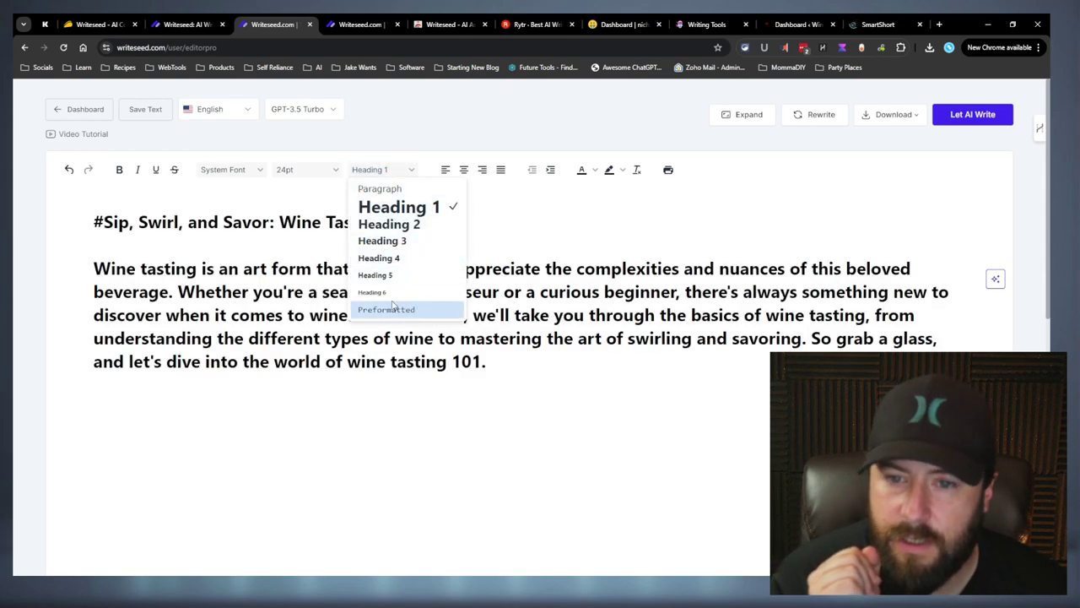
pyautogui.click(382, 189)
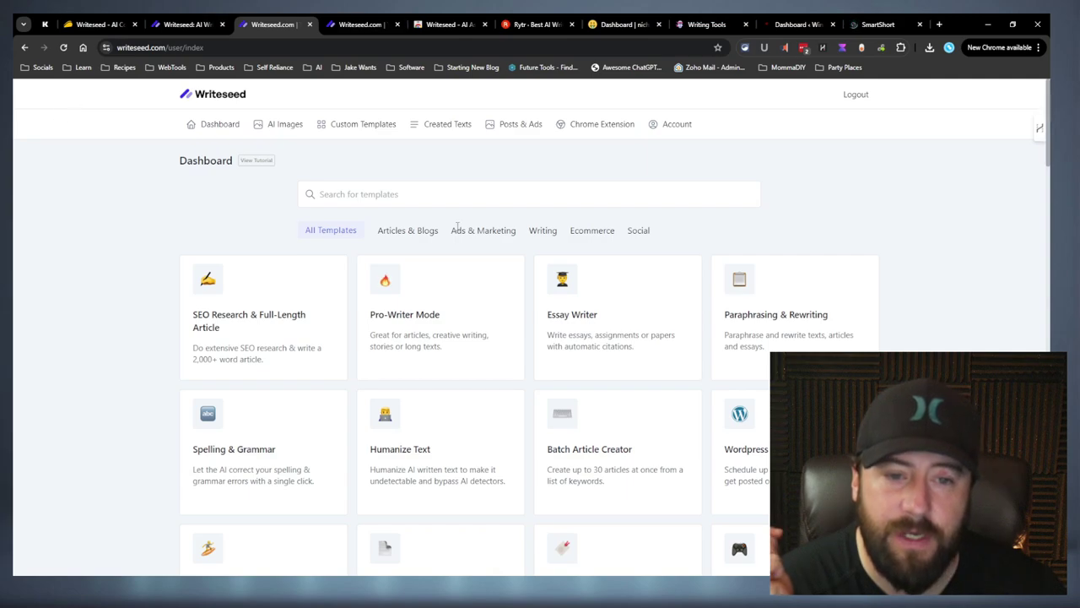
# View the Essay Writer, Paraphrasing & Rewriting and Humanize Text tools in turn, returning to the dashboard after each.
pyautogui.click(610, 316)
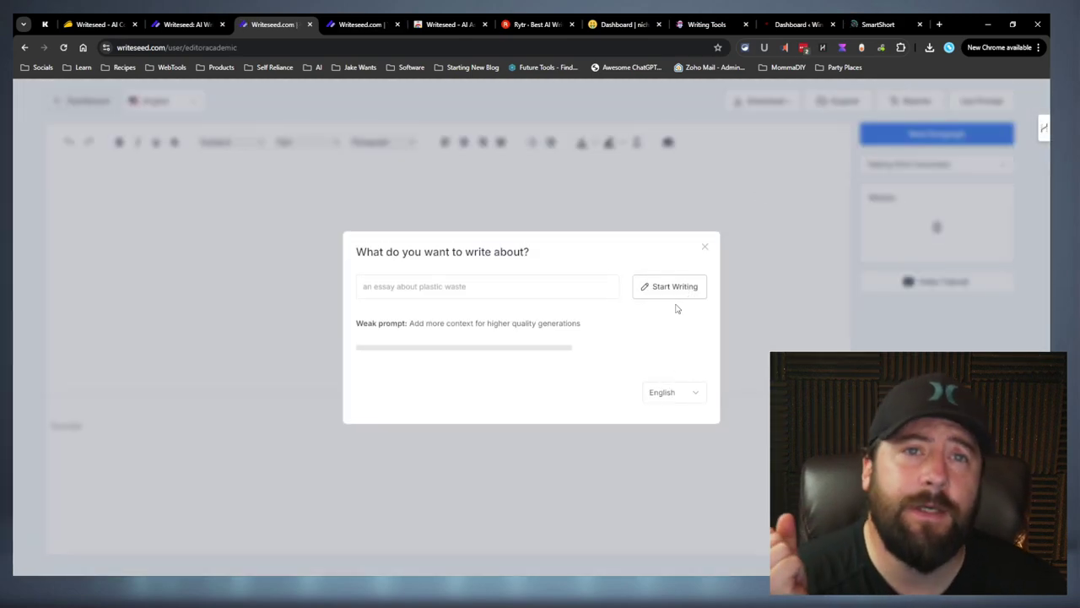
pyautogui.click(706, 249)
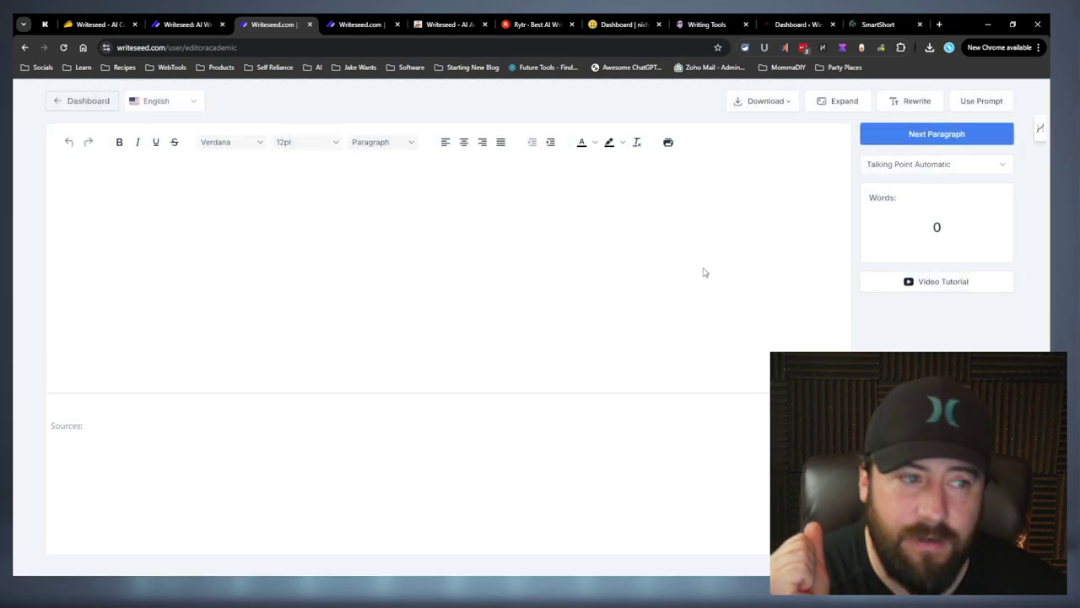
pyautogui.click(74, 104)
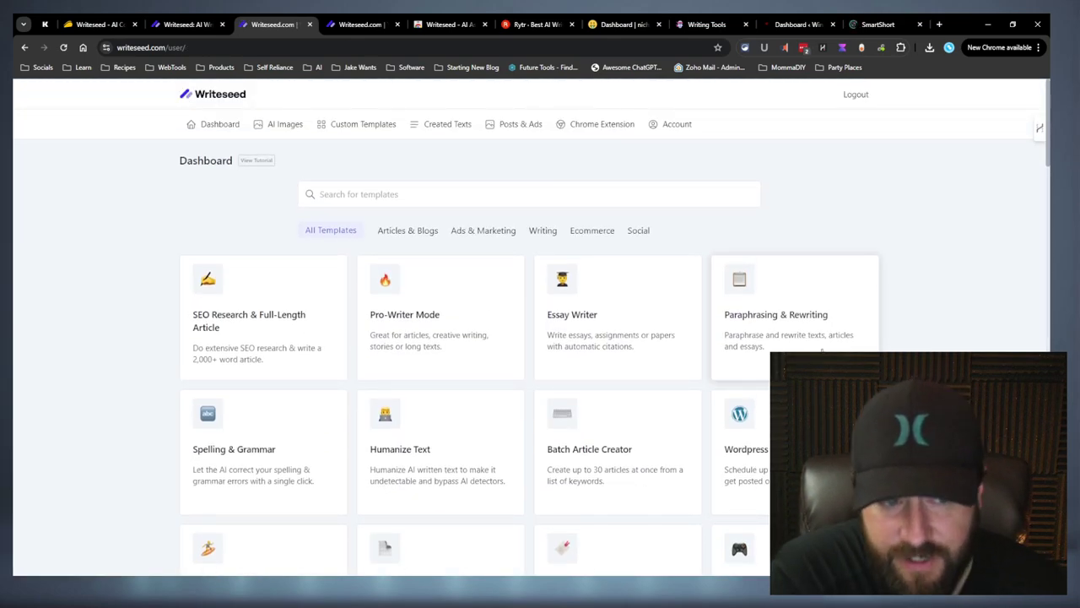
pyautogui.click(810, 315)
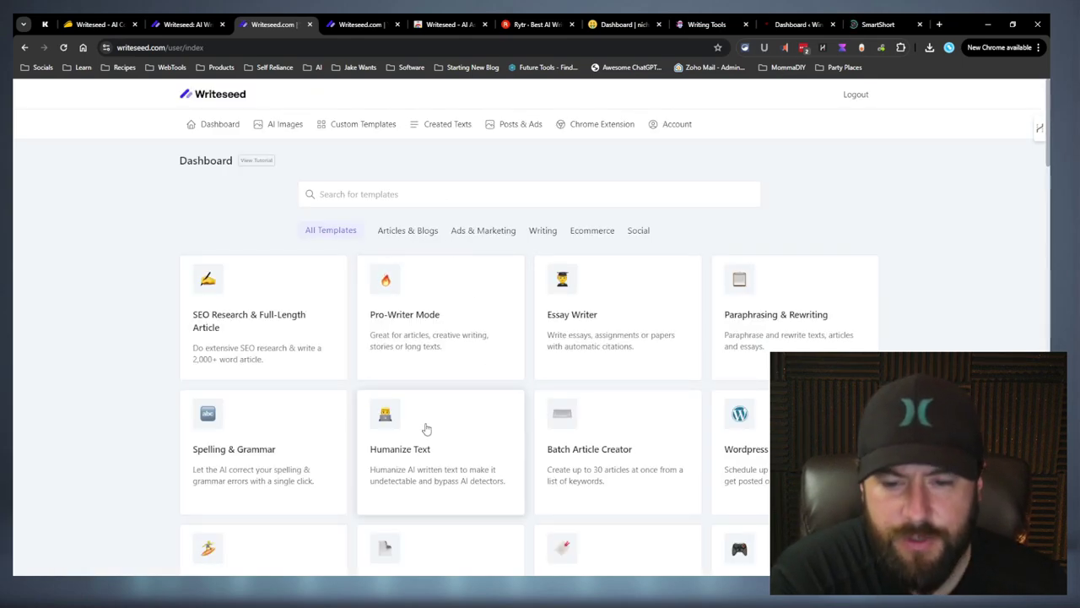
pyautogui.click(443, 473)
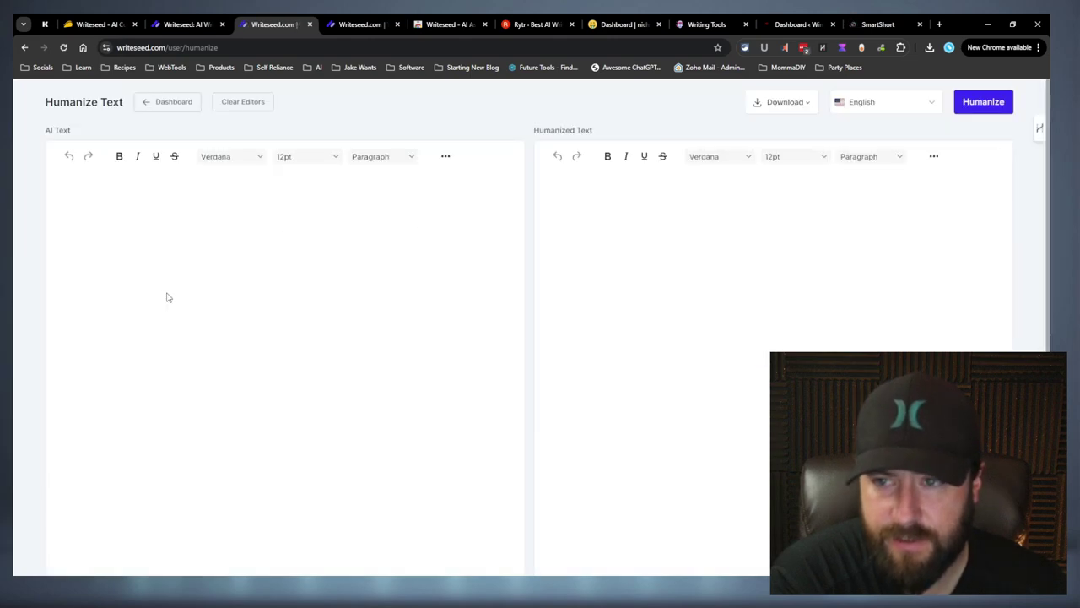
pyautogui.click(165, 102)
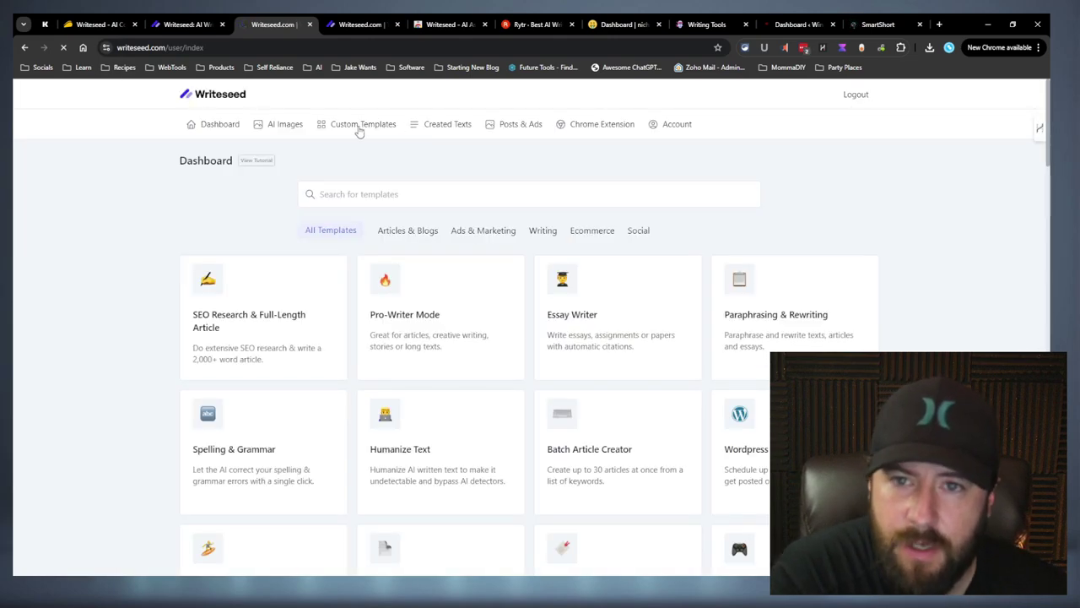
# Open "The Ultimate Wine Tasting Experience: Tips and Tricks for Beginners" from the created texts and read through the article.
pyautogui.click(431, 132)
pyautogui.scroll(-3, 481, 234)
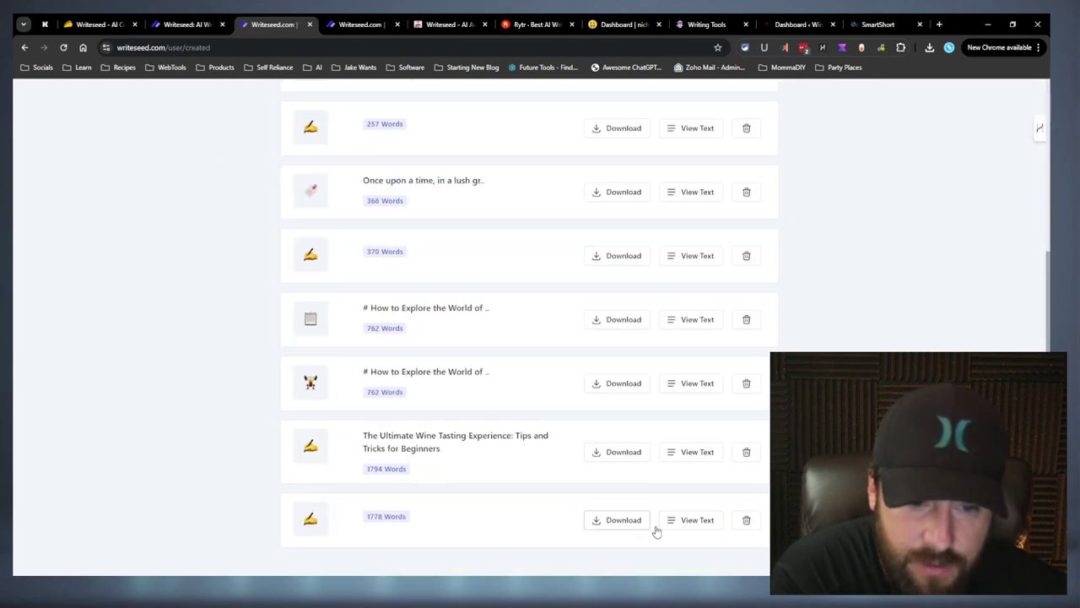
pyautogui.click(678, 456)
pyautogui.scroll(-5, 281, 323)
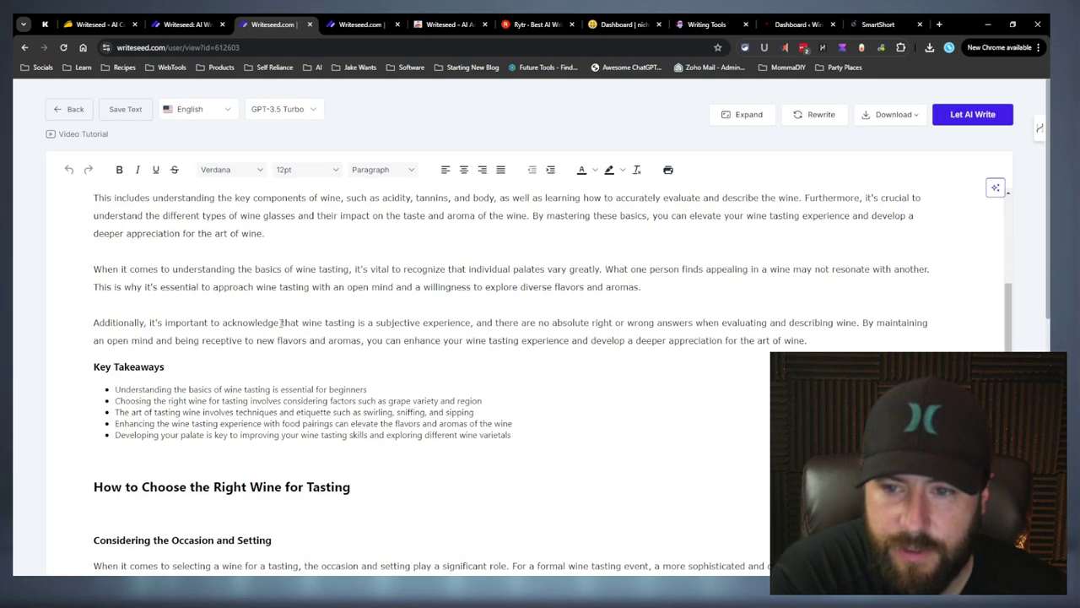
pyautogui.scroll(-10, 281, 322)
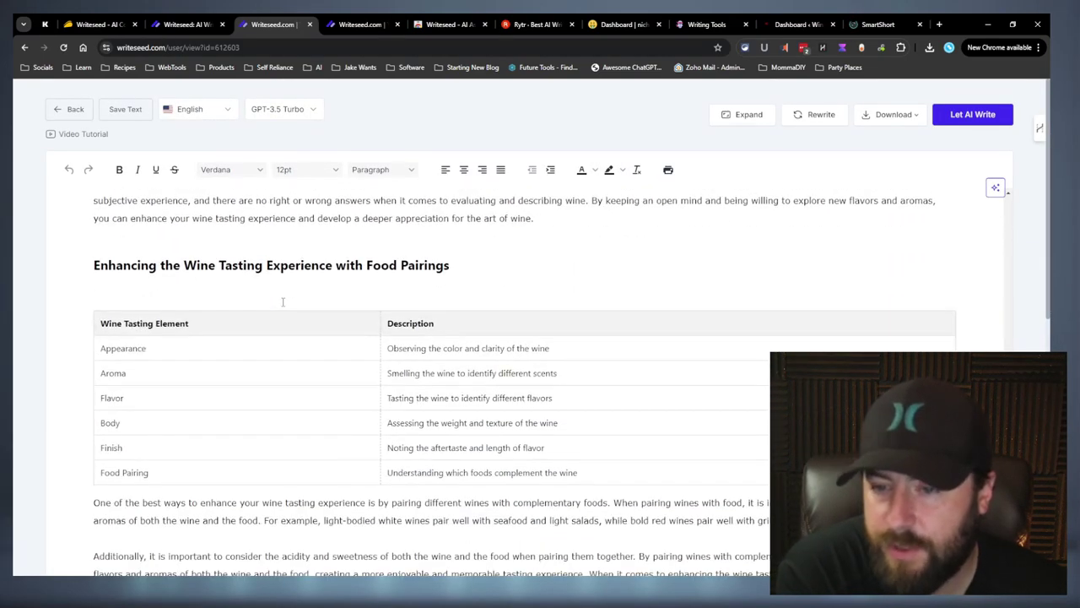
pyautogui.scroll(-15, 283, 304)
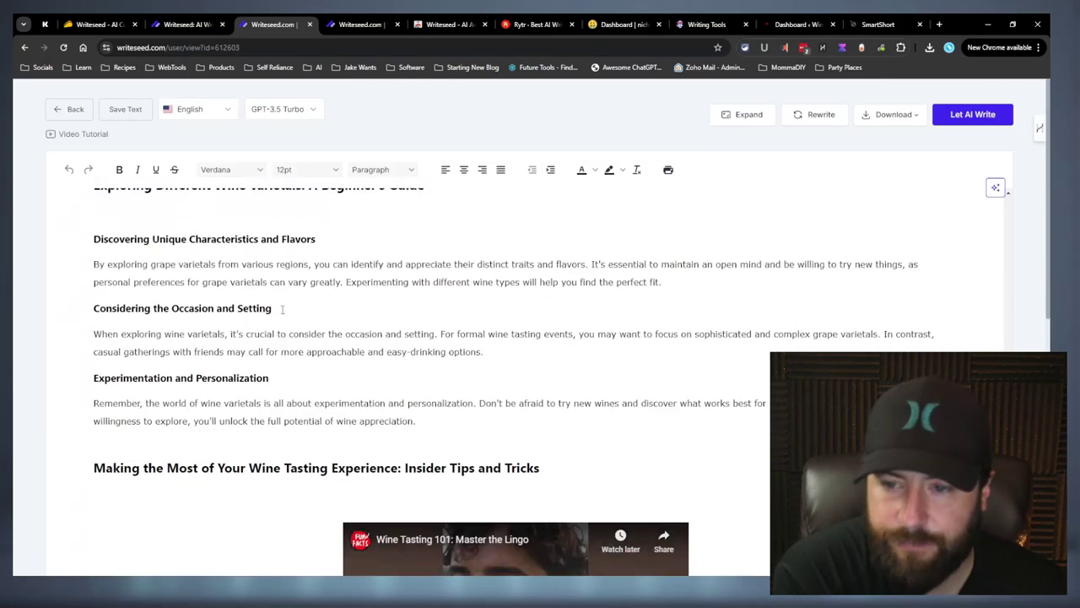
pyautogui.scroll(-10, 282, 309)
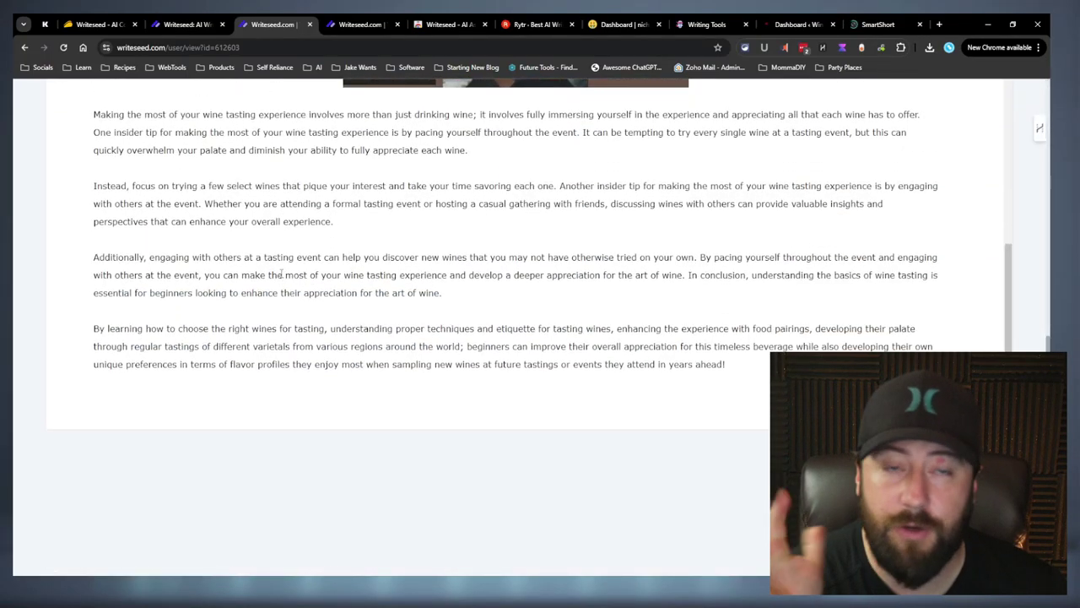
# Copy the full text of the wine-tasting article and paste it into the AI Text editor of the Humanize Text tool.
pyautogui.moveTo(281, 272); pyautogui.dragTo(321, 239)
pyautogui.hotkey('ctrl', 'c')
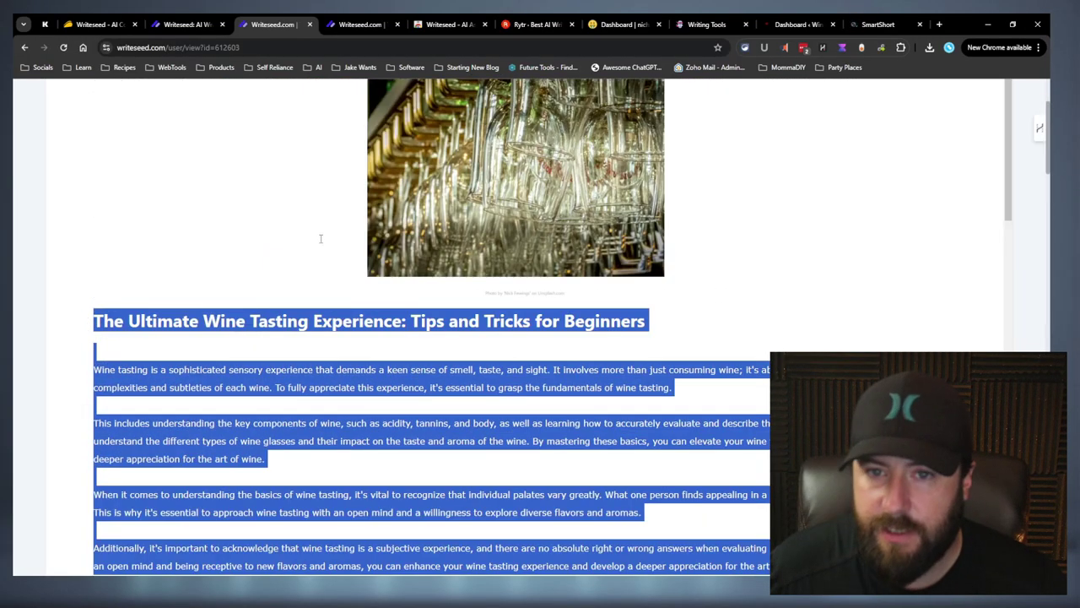
pyautogui.click(248, 193)
pyautogui.hotkey('alt', 'Left')
pyautogui.scroll(-2, 470, 343)
pyautogui.scroll(3, 470, 338)
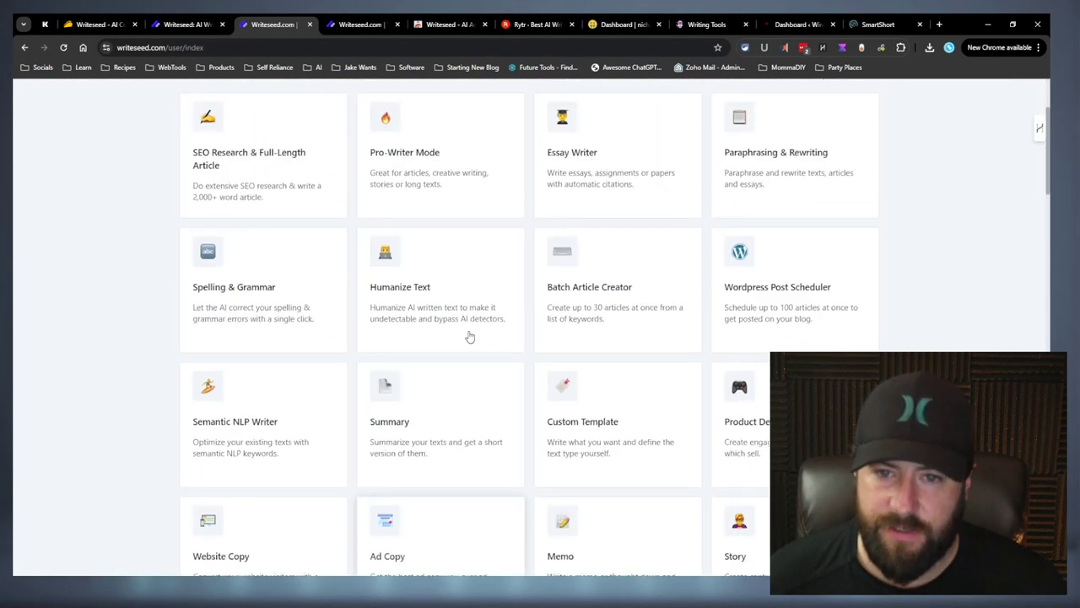
pyautogui.click(460, 282)
pyautogui.hotkey('ctrl', 'v')
pyautogui.scroll(1, 313, 332)
pyautogui.scroll(5, 314, 332)
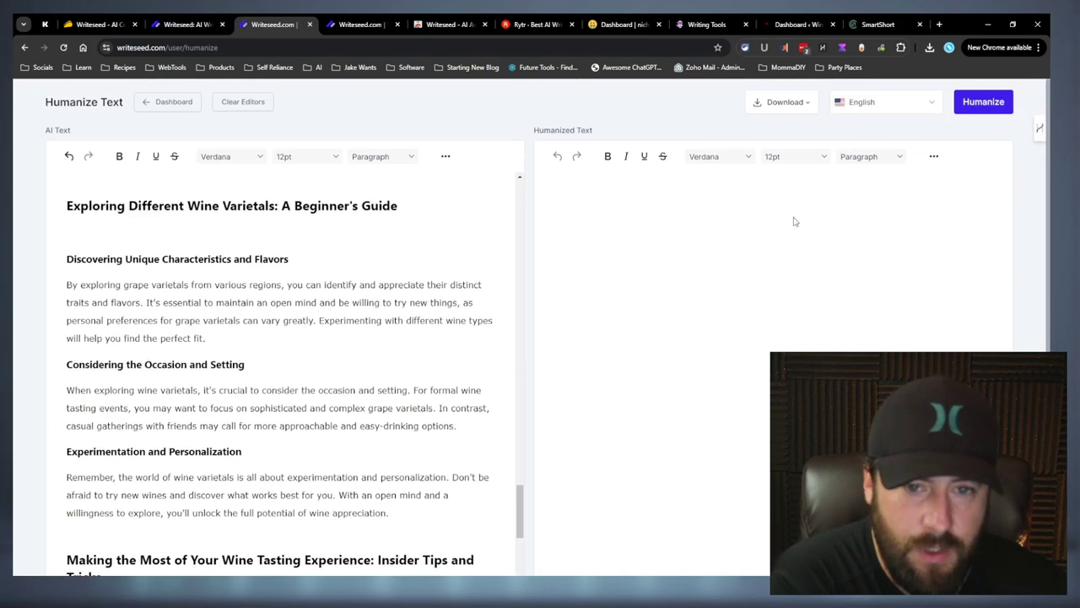
# Humanize the complete pasted article and compare the humanized version with the original text.
pyautogui.click(972, 112)
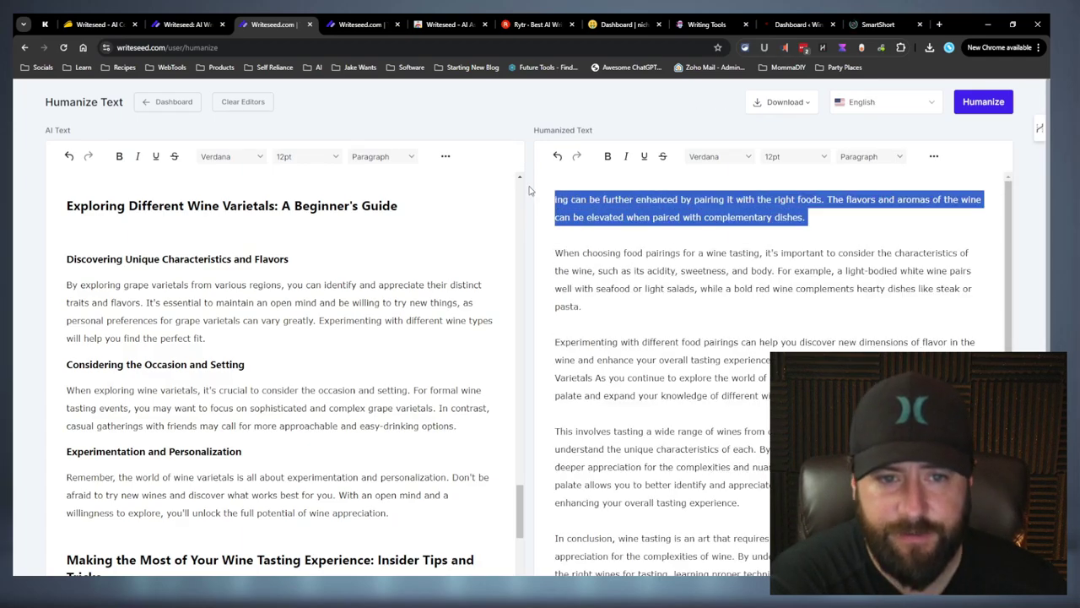
pyautogui.scroll(-8, 464, 340)
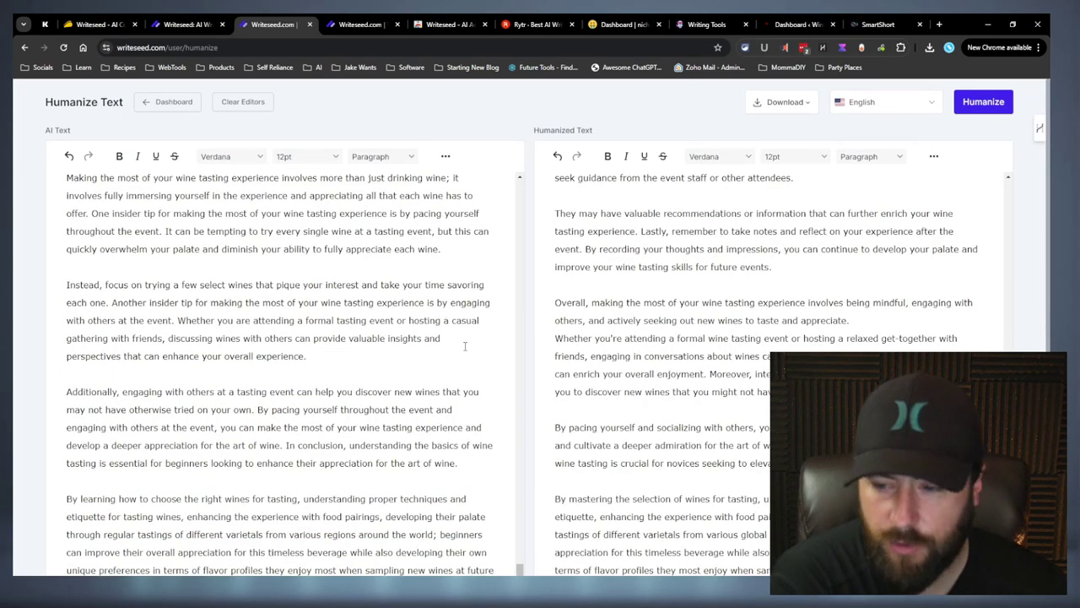
pyautogui.scroll(-3, 465, 358)
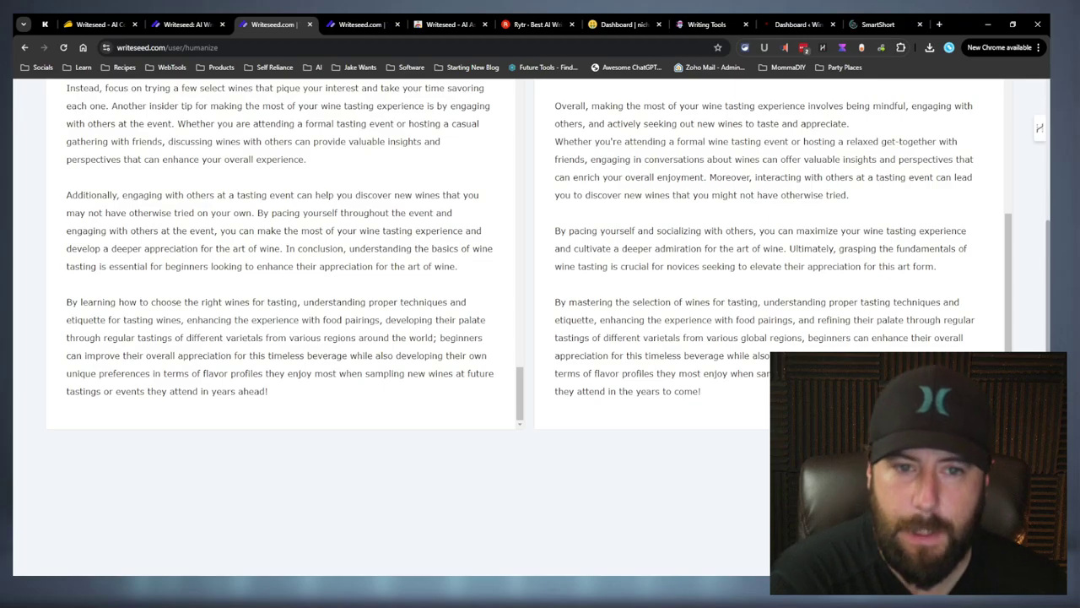
pyautogui.scroll(8, 469, 386)
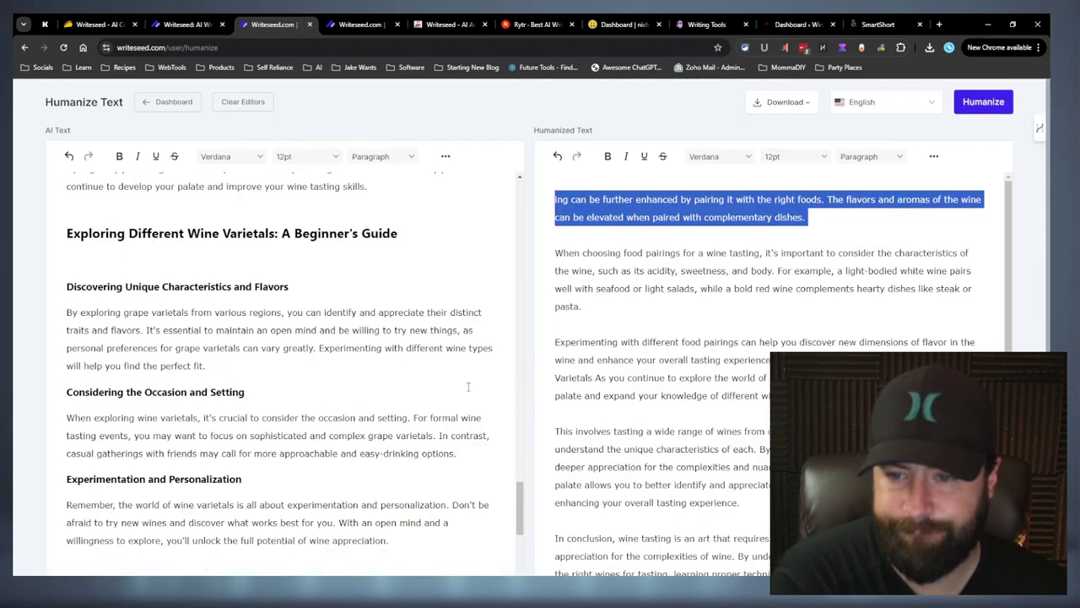
pyautogui.scroll(15, 469, 386)
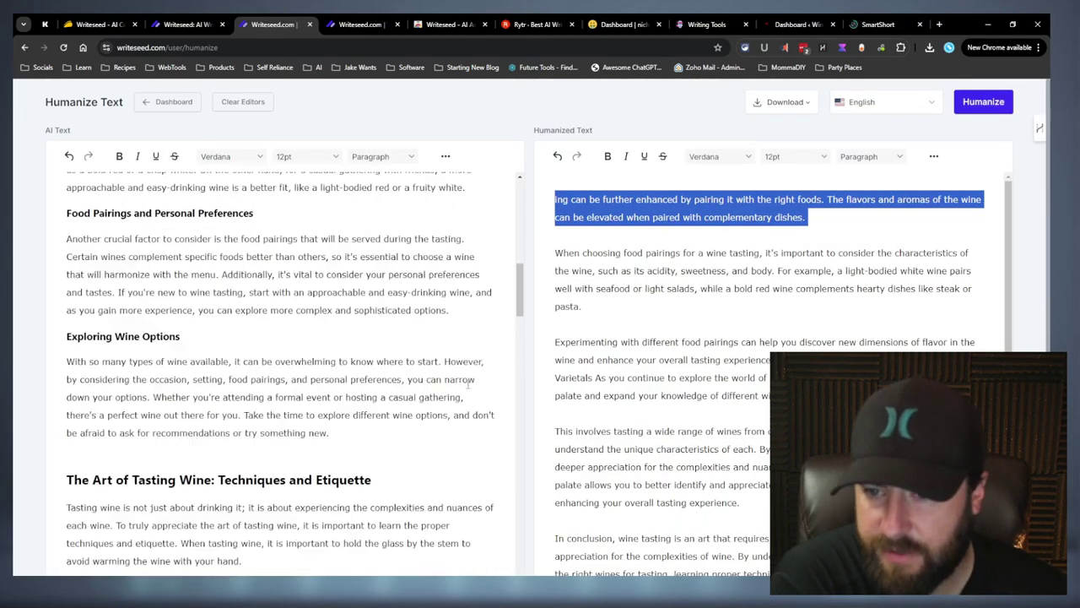
# Cut the AI text down to the article's title and introductory paragraphs, and humanize the shortened text.
pyautogui.scroll(2, 466, 386)
pyautogui.scroll(-5, 384, 361)
pyautogui.scroll(2, 385, 361)
pyautogui.moveTo(69, 364); pyautogui.dragTo(555, 570)
pyautogui.press('Delete')
pyautogui.scroll(3, 399, 277)
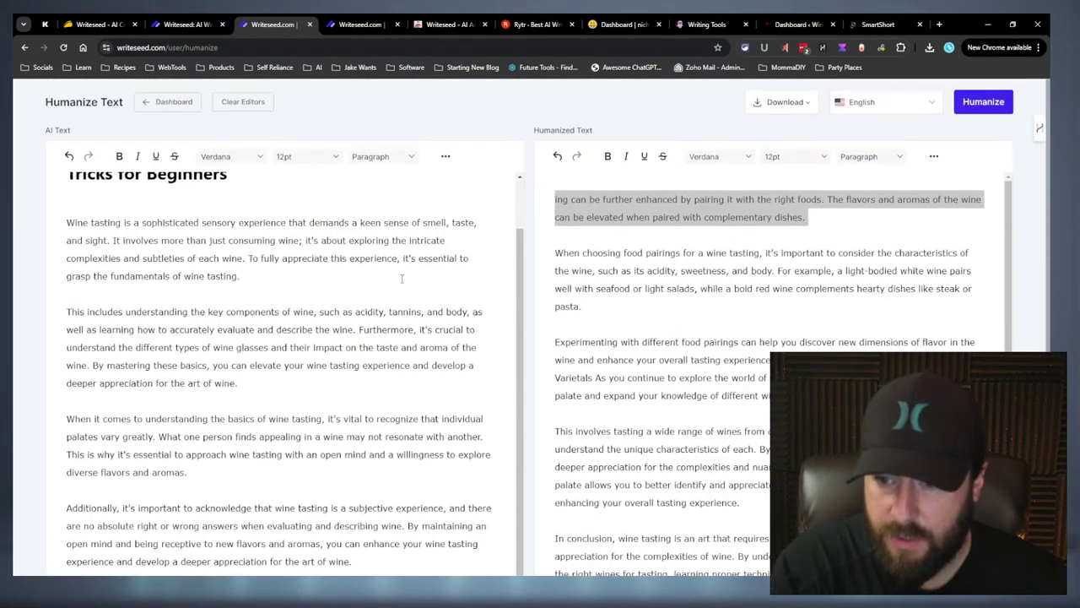
pyautogui.scroll(1, 421, 278)
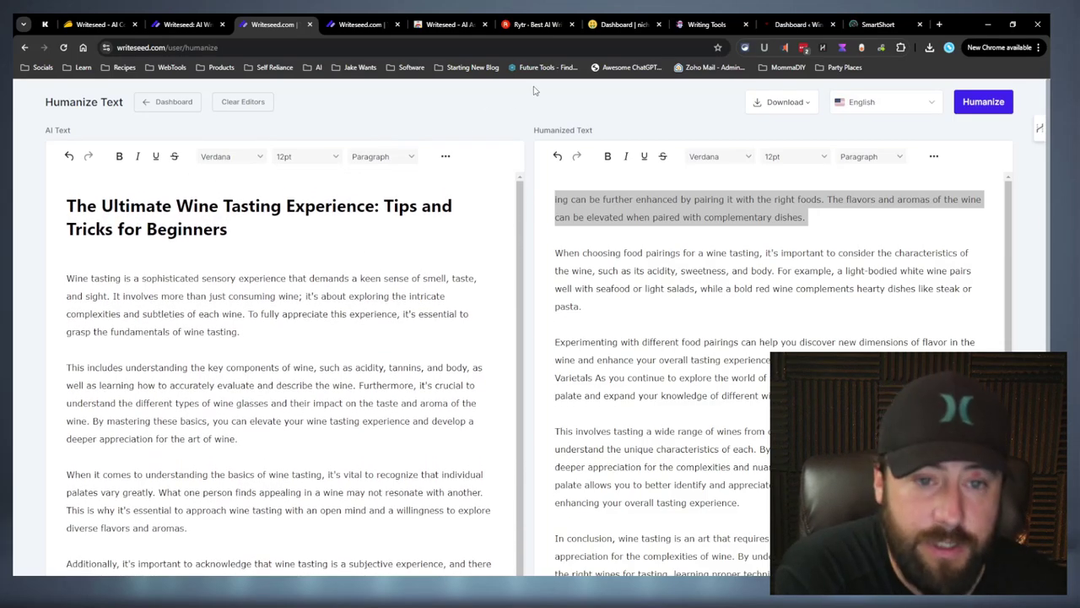
pyautogui.click(989, 103)
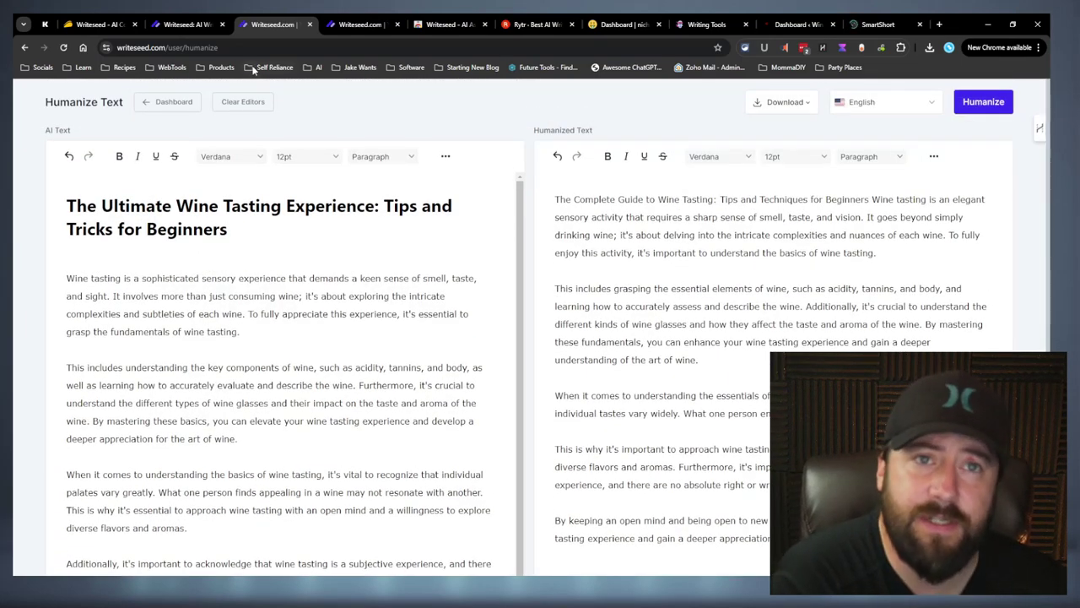
# Open the Paraphrasing & Rewriting template from the dashboard, paste the wine-tasting article as the original text, and paraphrase it.
pyautogui.click(168, 102)
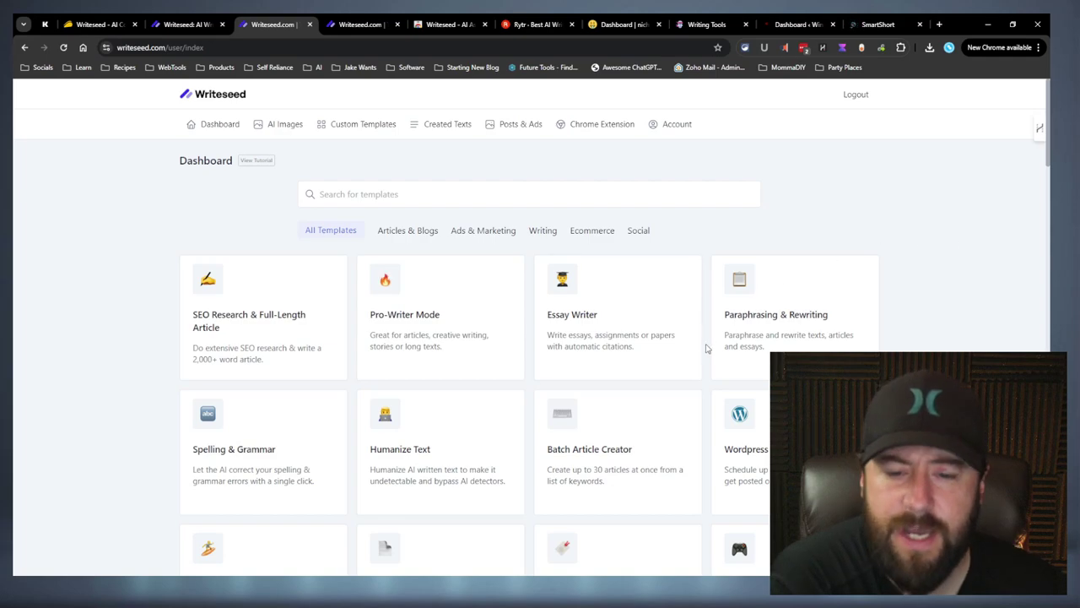
pyautogui.scroll(-2, 699, 362)
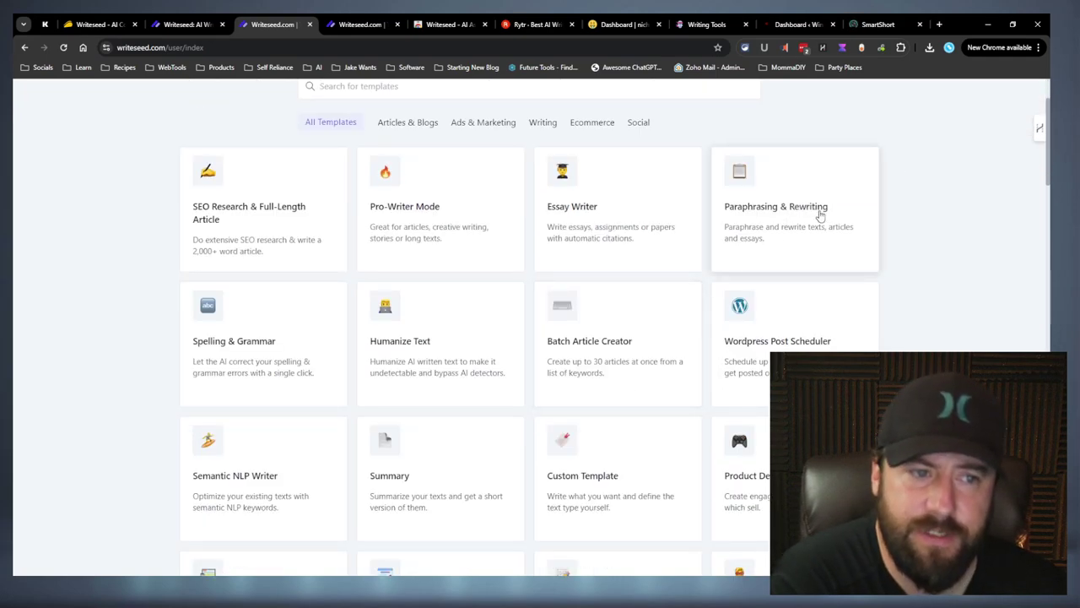
pyautogui.click(812, 236)
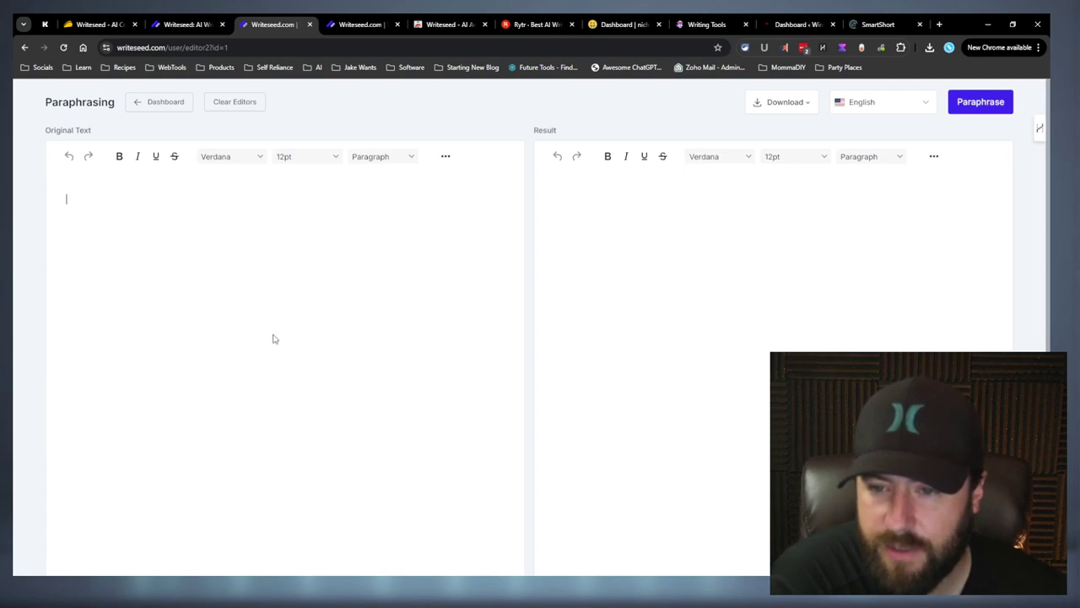
pyautogui.hotkey('ctrl', 'v')
pyautogui.scroll(1, 723, 231)
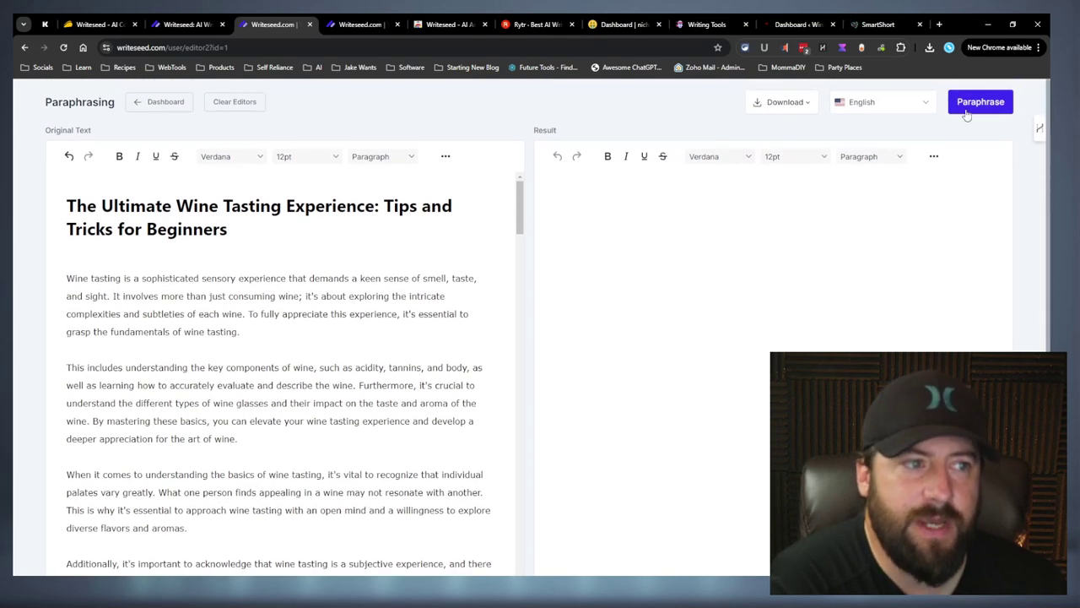
pyautogui.click(970, 104)
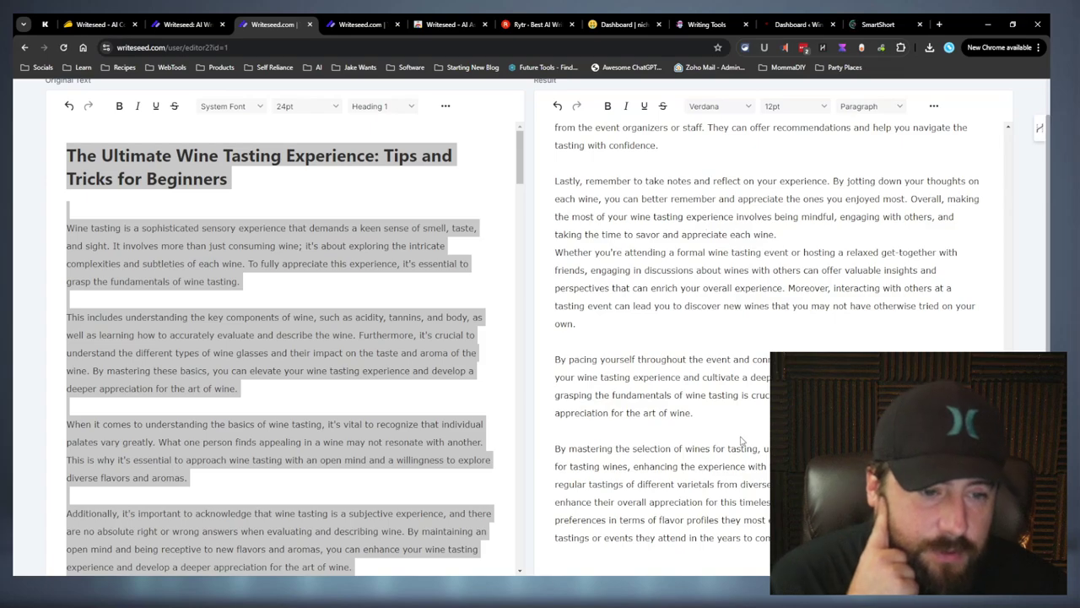
# Compare the paraphrased result with the original wine-tasting article, from the title and Key Takeaways through to the closing paragraphs.
pyautogui.hotkey('ctrl', 'a')
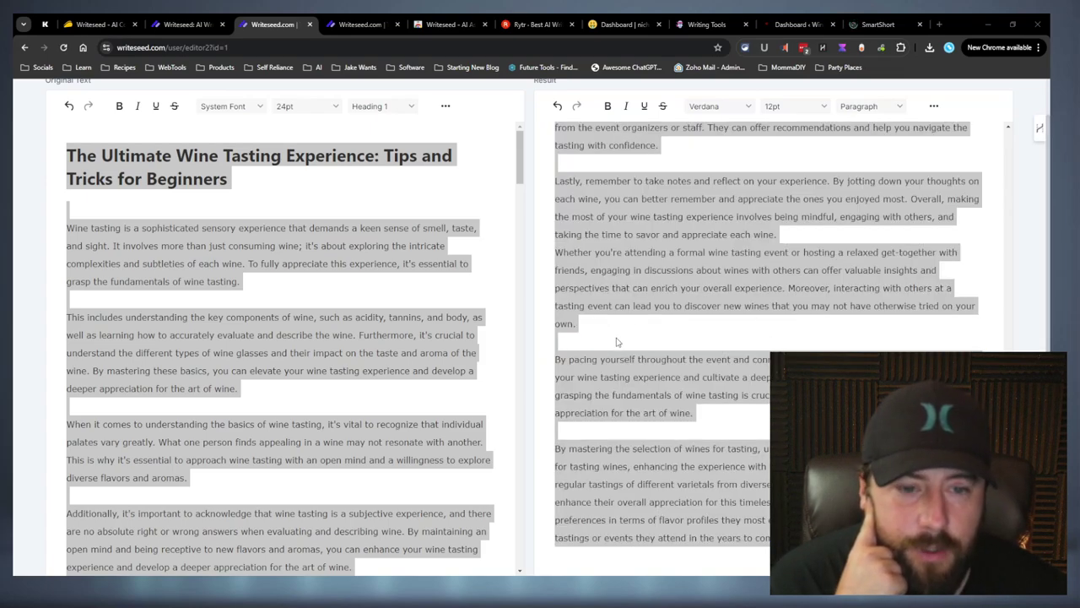
pyautogui.hotkey('alt', 'Tab')
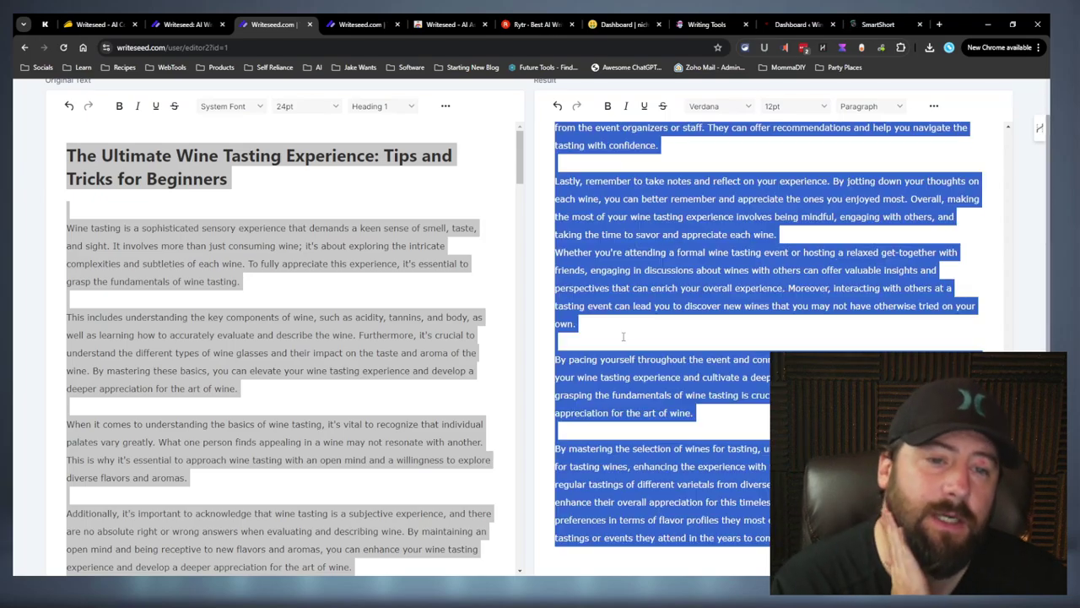
pyautogui.scroll(-1, 540, 338)
pyautogui.scroll(2, 540, 338)
pyautogui.scroll(10, 768, 354)
pyautogui.click(852, 334)
pyautogui.scroll(1, 866, 336)
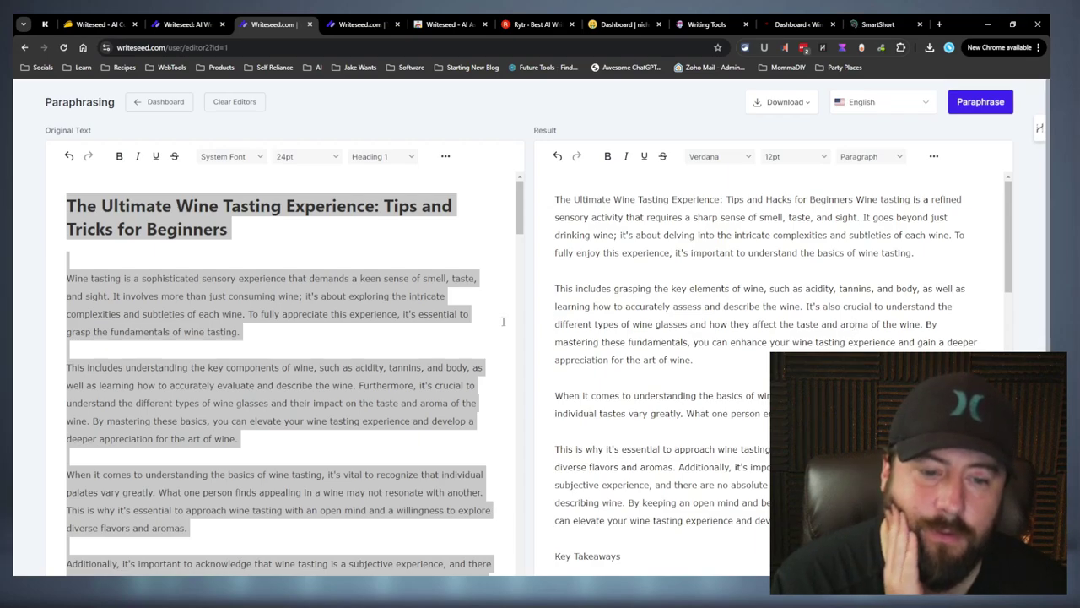
pyautogui.scroll(-3, 570, 322)
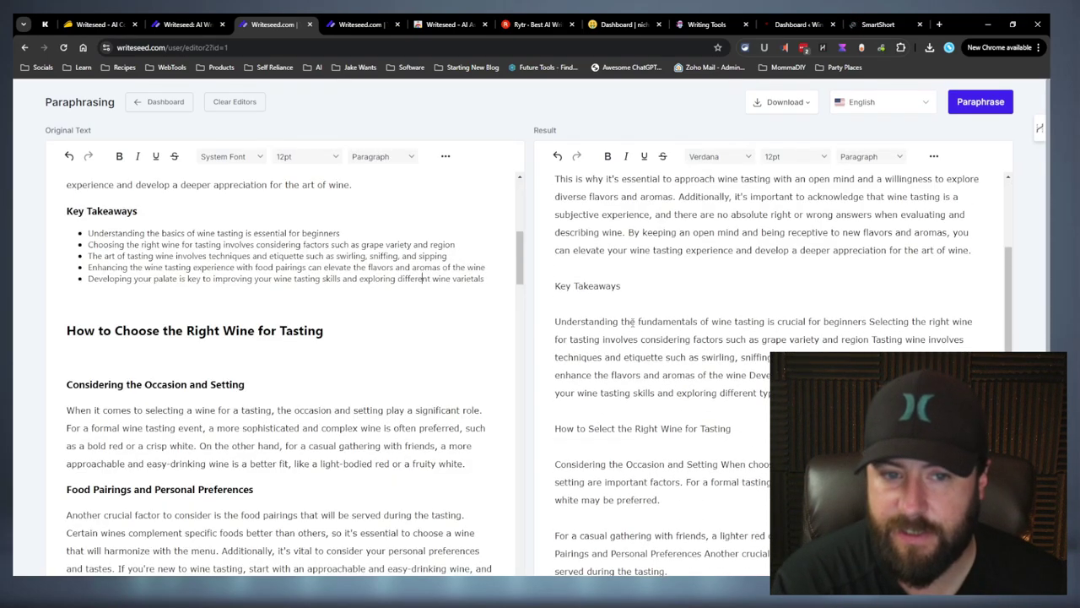
pyautogui.scroll(-2, 661, 416)
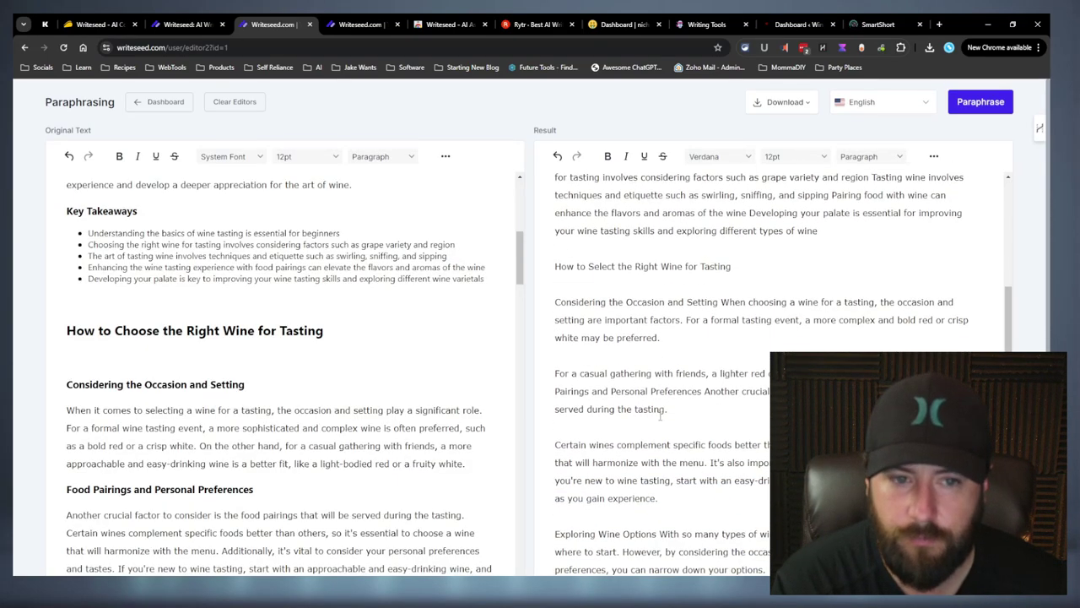
pyautogui.scroll(-10, 660, 414)
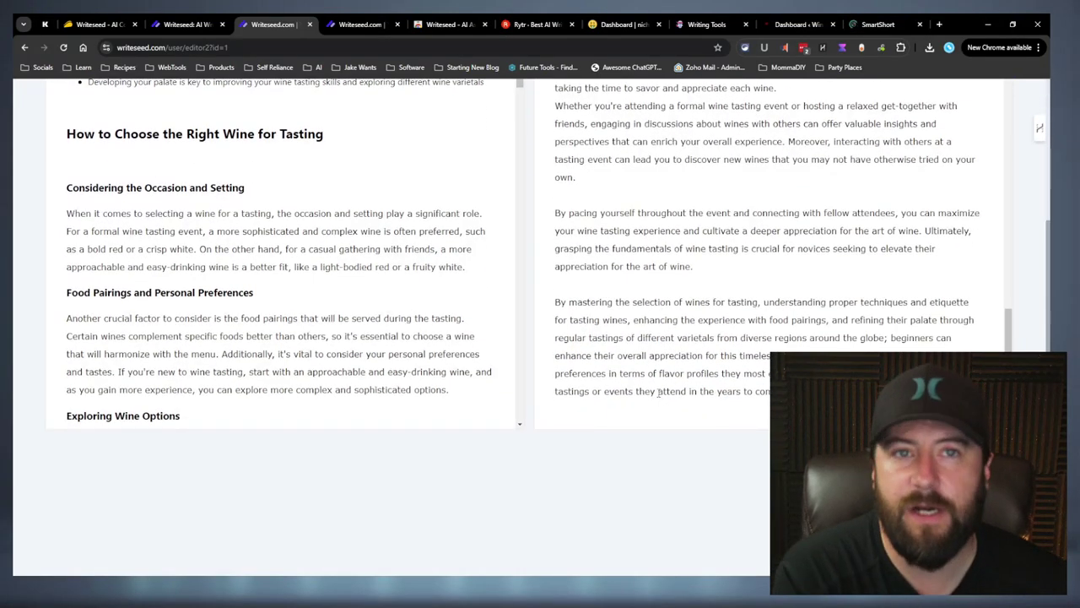
pyautogui.moveTo(1008, 329); pyautogui.dragTo(990, 29)
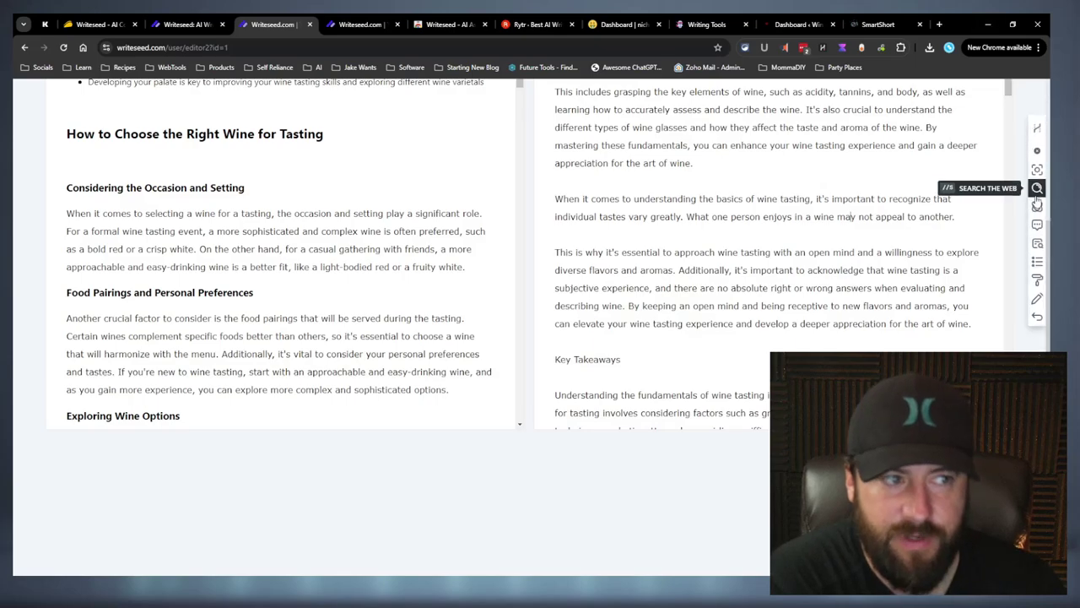
pyautogui.scroll(3, 993, 190)
pyautogui.moveTo(520, 254); pyautogui.dragTo(523, 190)
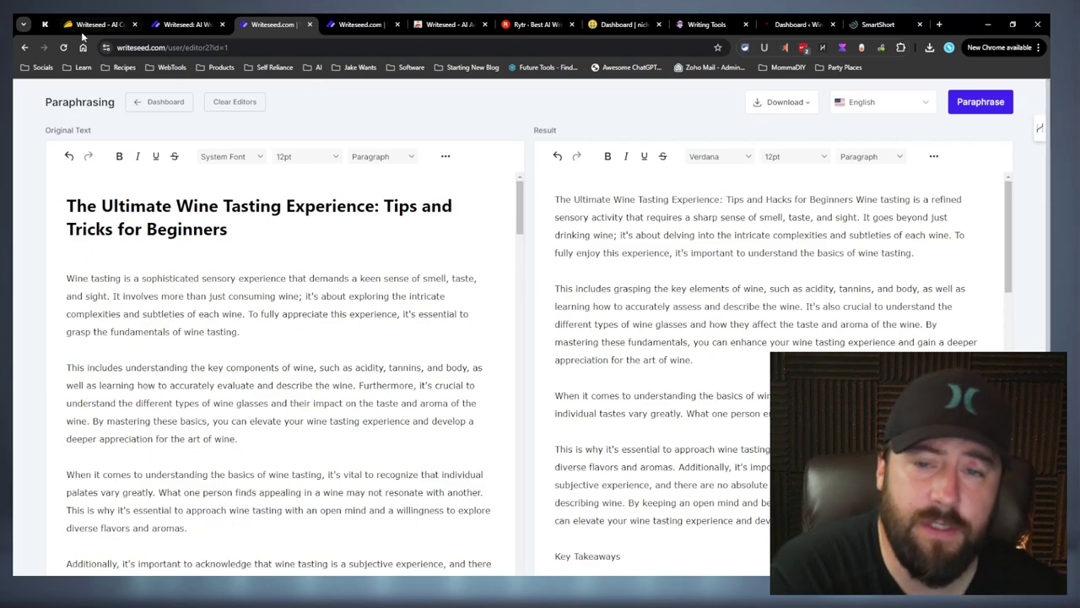
# Open the Semantic NLP Writer from the dashboard's Writing templates and load its editor for the keyword "wine tasting 101".
pyautogui.click(185, 103)
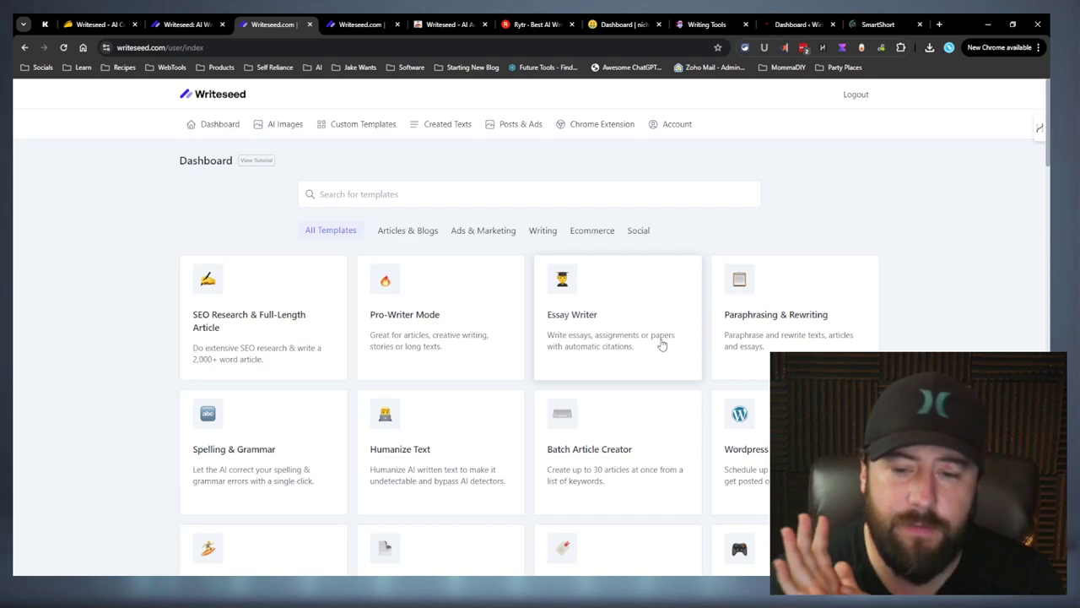
pyautogui.scroll(-2, 220, 434)
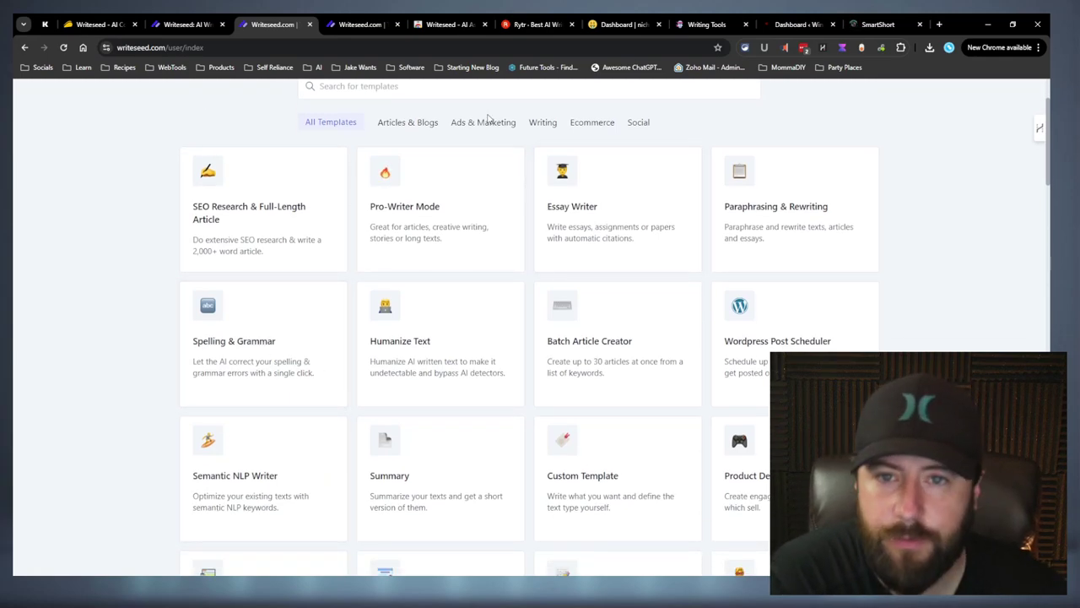
pyautogui.click(539, 124)
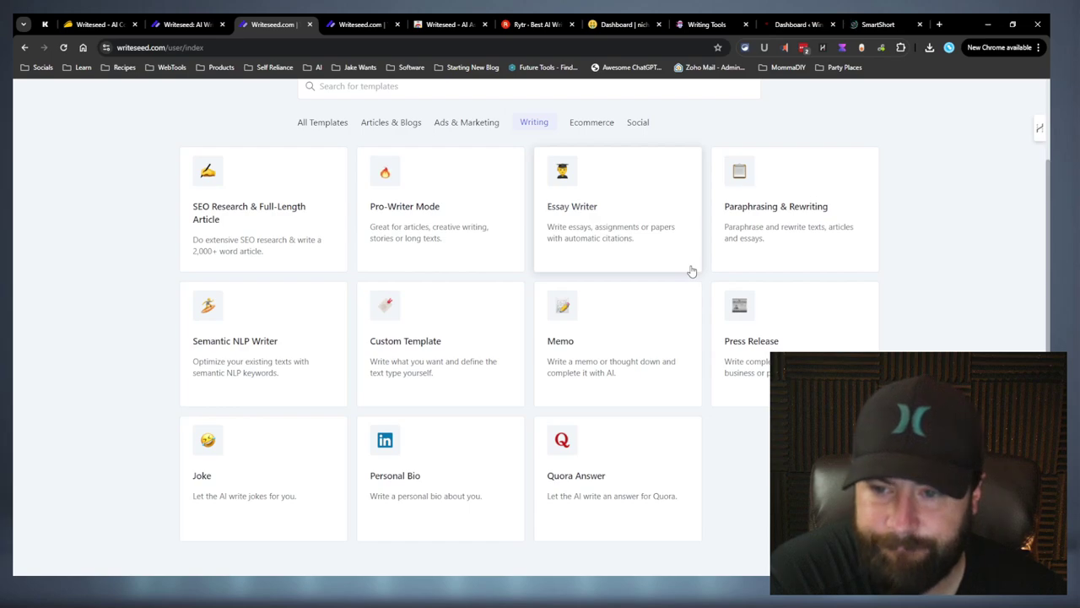
pyautogui.click(282, 332)
pyautogui.click(551, 290)
pyautogui.write('w')
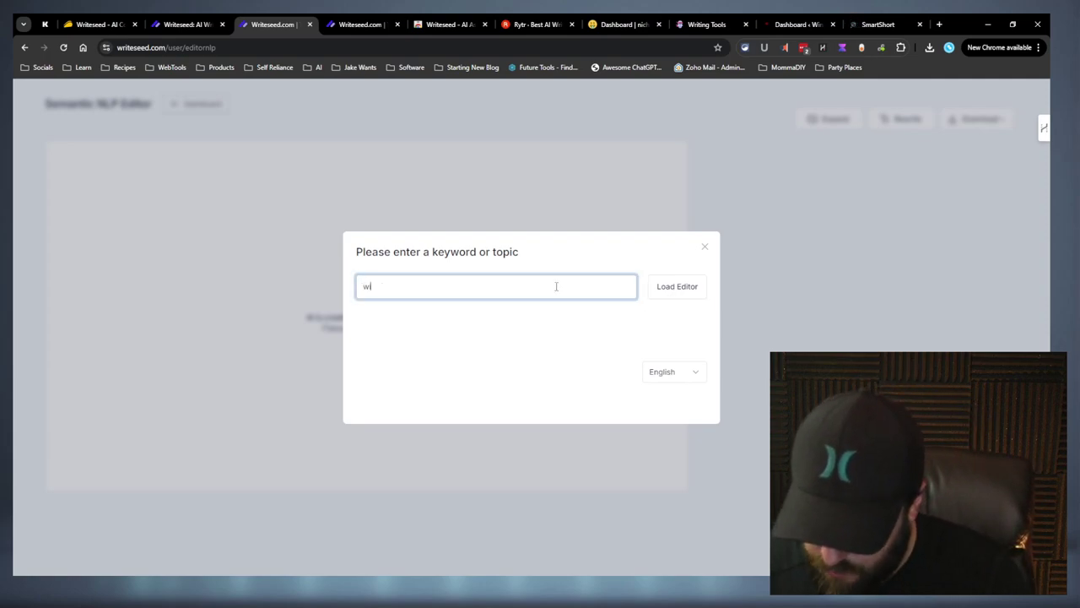
pyautogui.write('ine tasting 101')
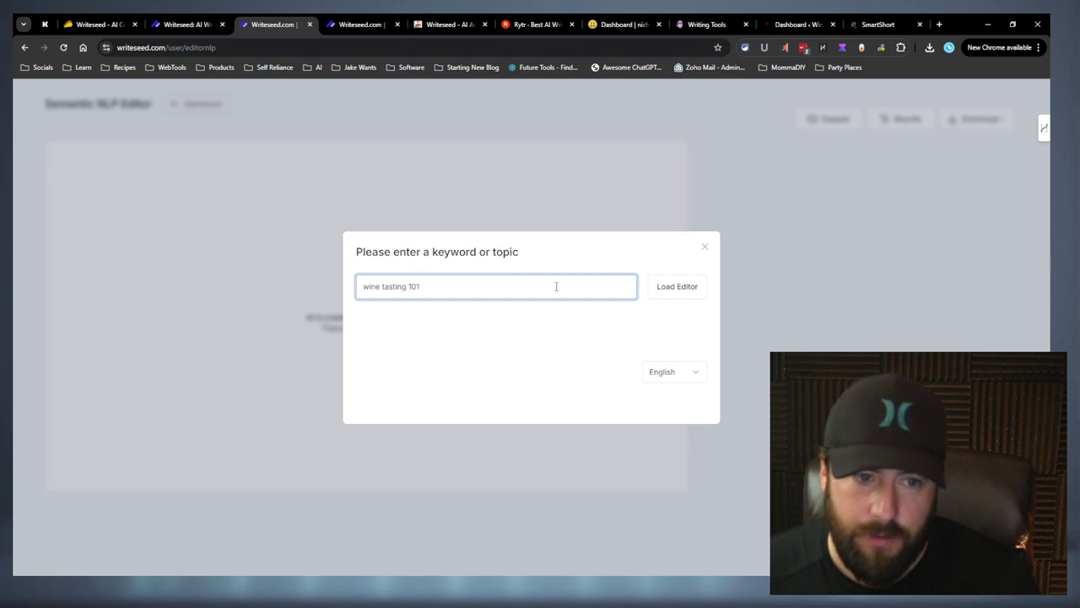
pyautogui.press('Return')
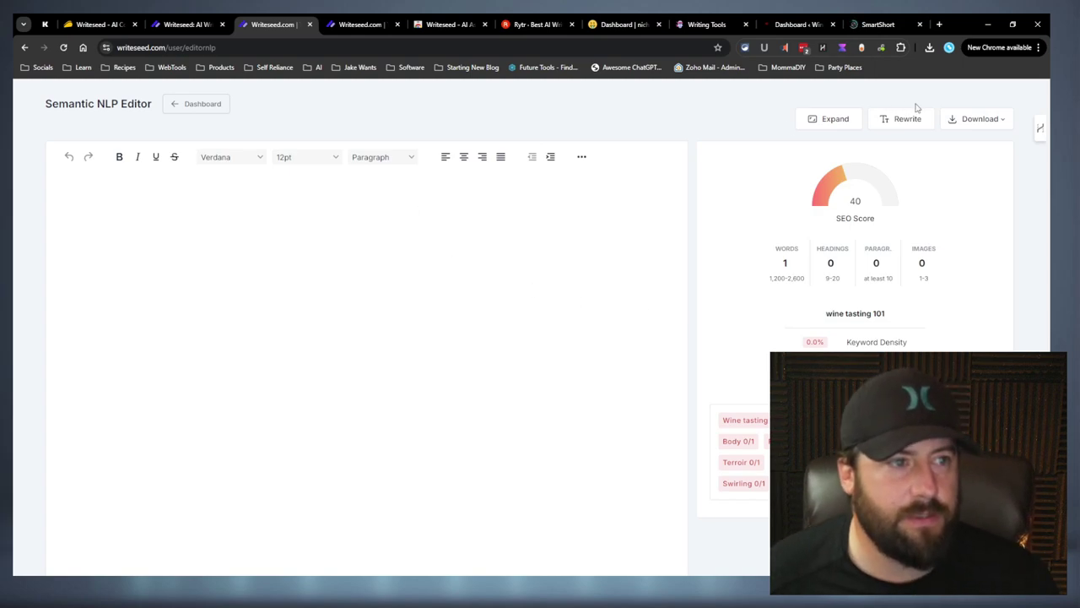
# Try entering the test text "dsfgsdfg" in the Semantic NLP Editor, delete it, and show the additional formatting options.
pyautogui.click(107, 213)
pyautogui.write('dsfgsdfg')
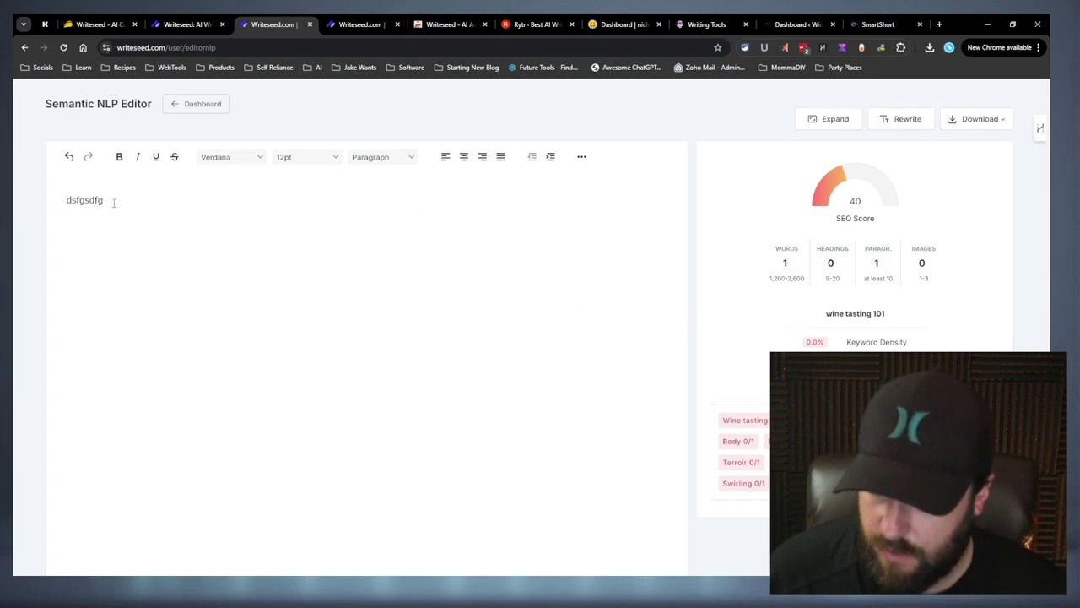
pyautogui.moveTo(113, 203); pyautogui.dragTo(17, 220)
pyautogui.press('BackSpace')
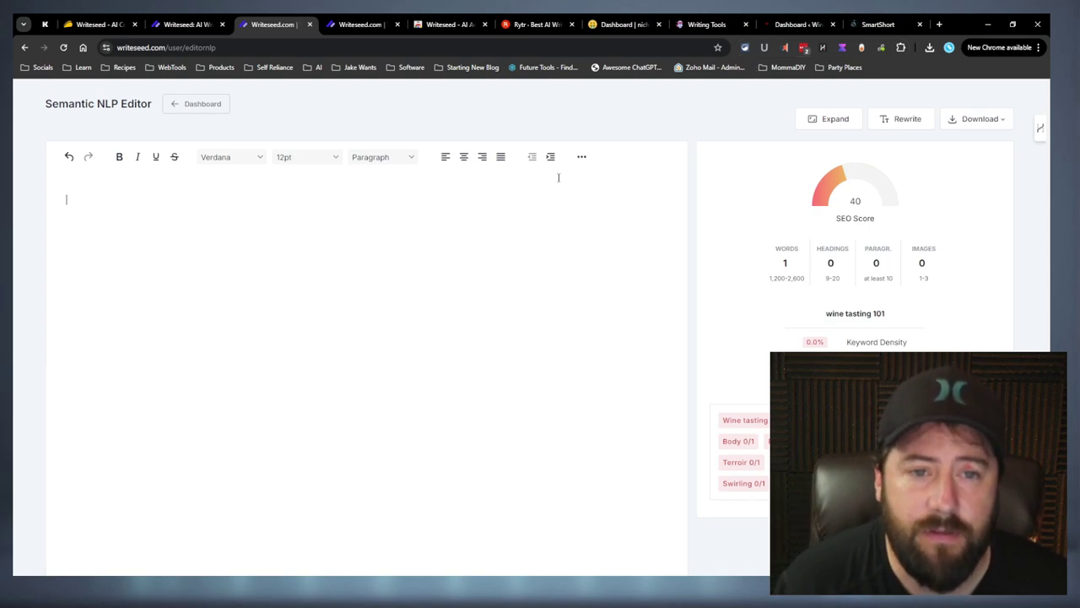
pyautogui.click(582, 156)
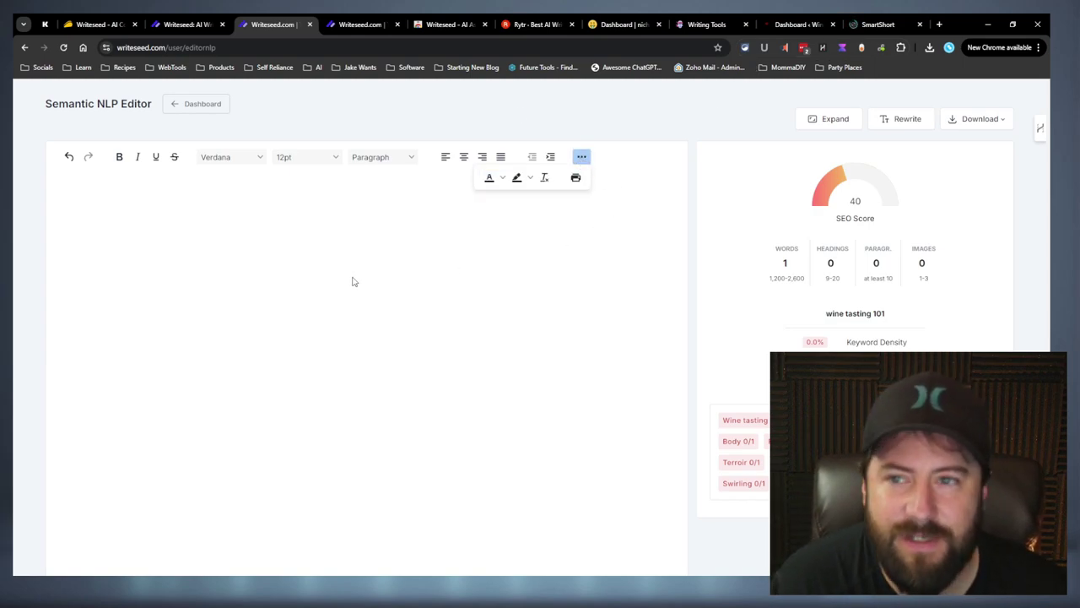
# Return to the dashboard and look through the Writing category of templates.
pyautogui.click(201, 103)
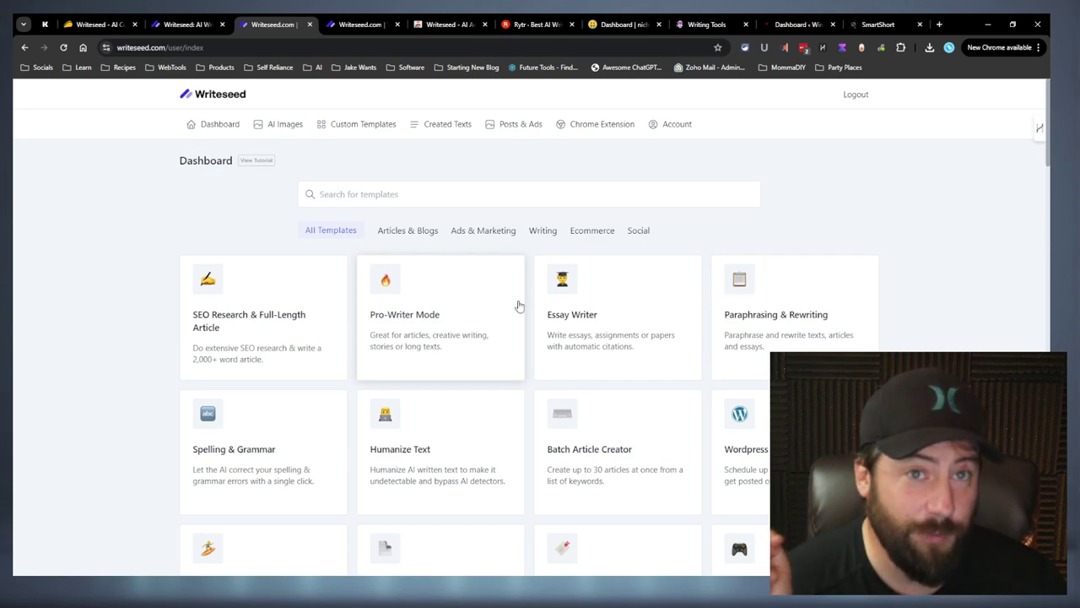
pyautogui.click(544, 231)
pyautogui.scroll(-1, 439, 321)
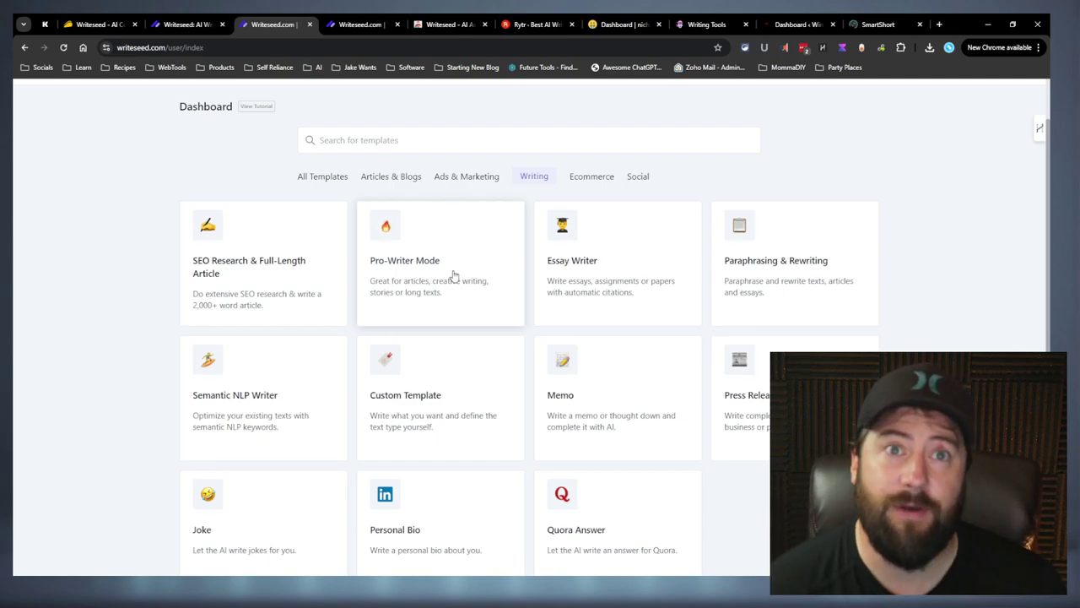
pyautogui.scroll(-1, 450, 270)
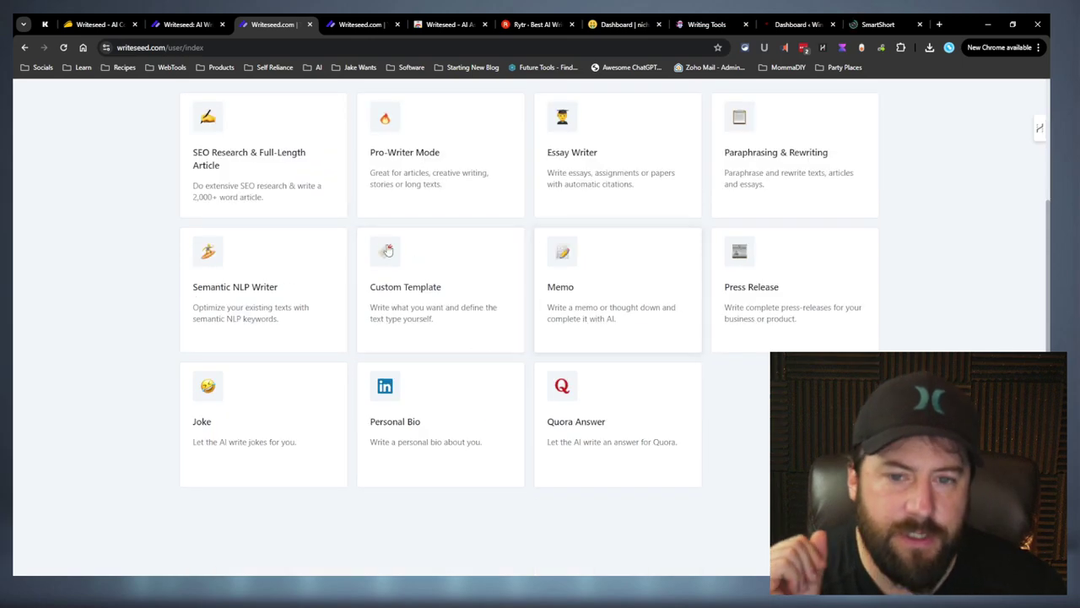
pyautogui.scroll(1, 432, 337)
pyautogui.scroll(1, 433, 337)
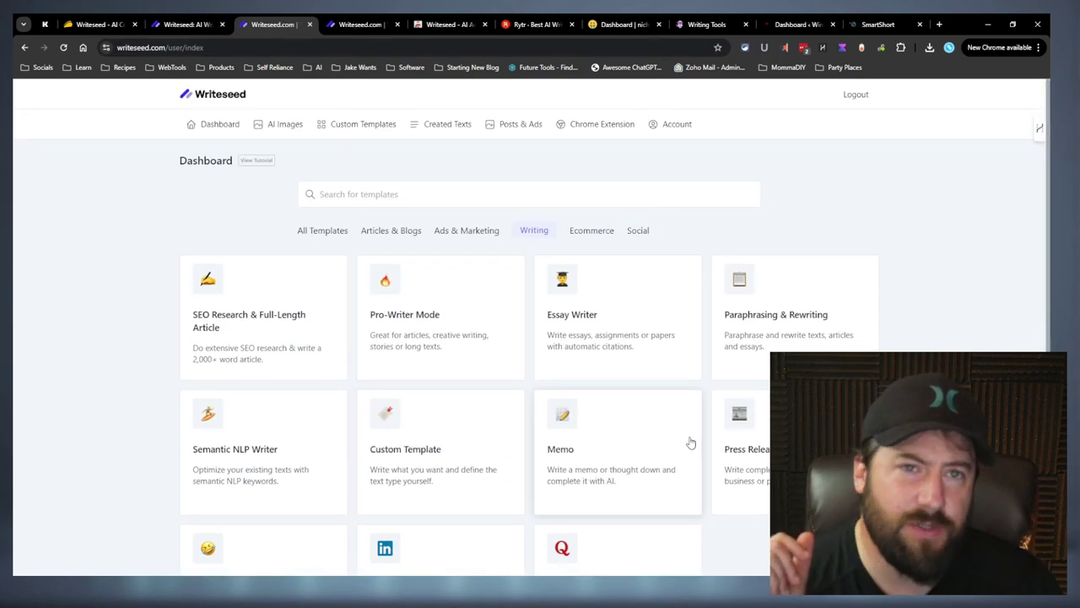
pyautogui.scroll(-1, 647, 431)
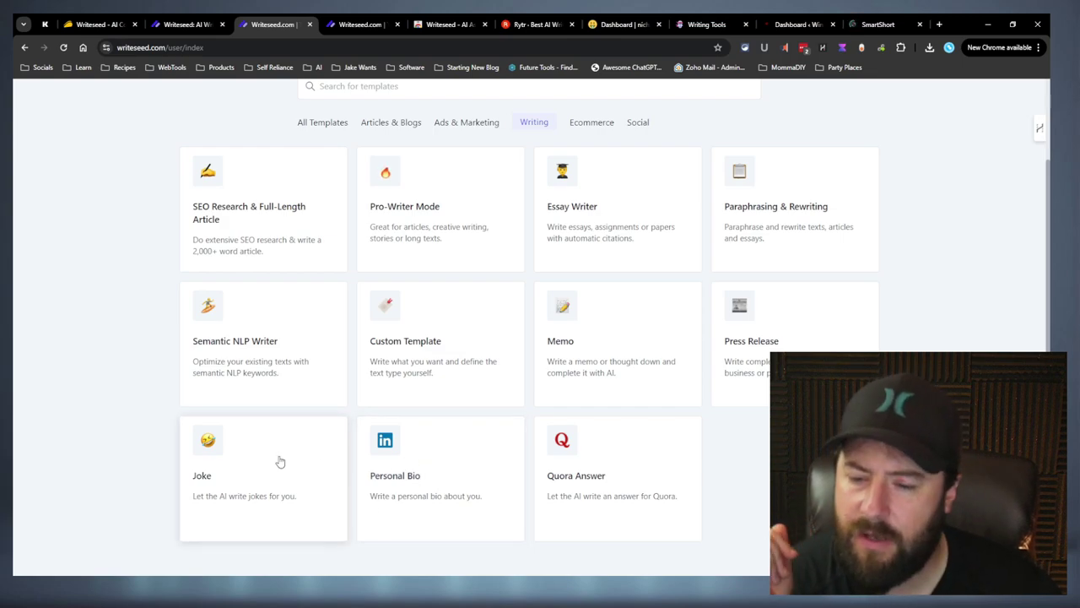
pyautogui.scroll(2, 741, 503)
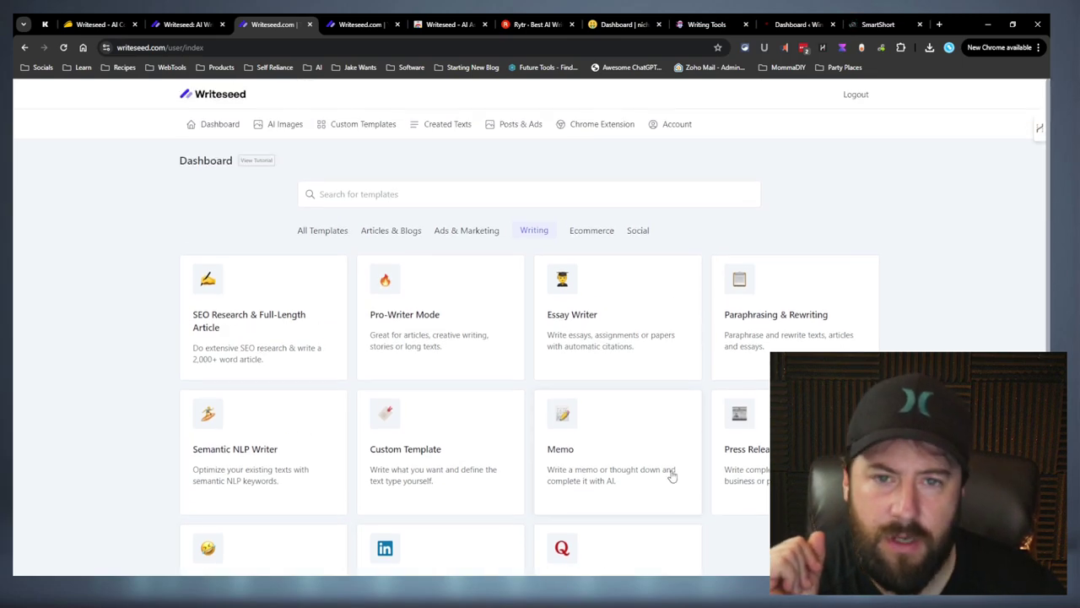
# Browse the Ads & Marketing templates and open the Website Copy template to view its input form.
pyautogui.click(409, 235)
pyautogui.click(469, 235)
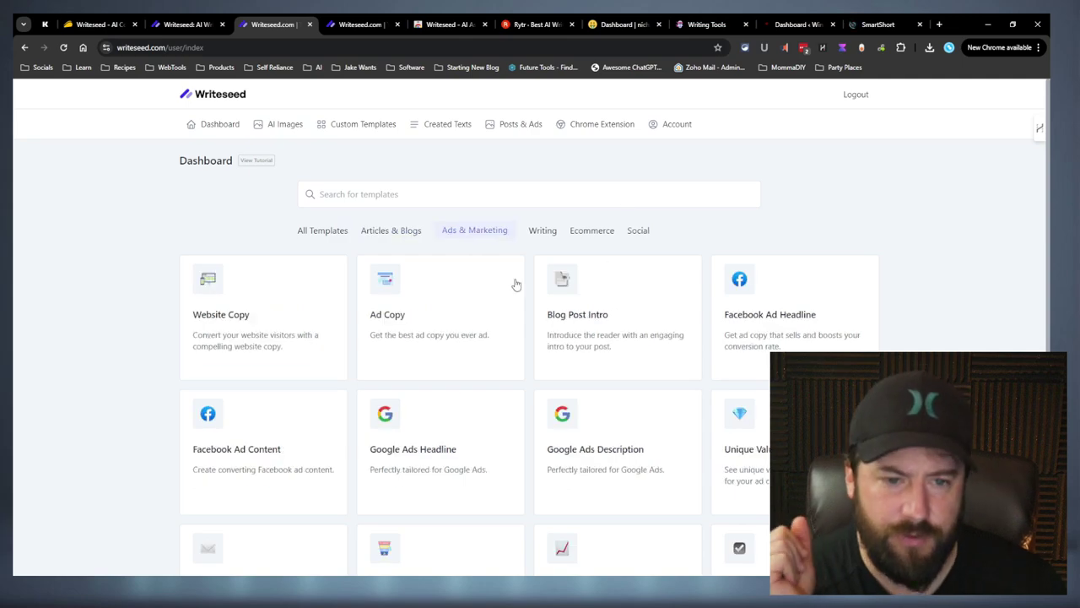
pyautogui.scroll(-4, 531, 312)
pyautogui.scroll(1, 531, 314)
pyautogui.scroll(2, 530, 313)
pyautogui.scroll(-1, 531, 313)
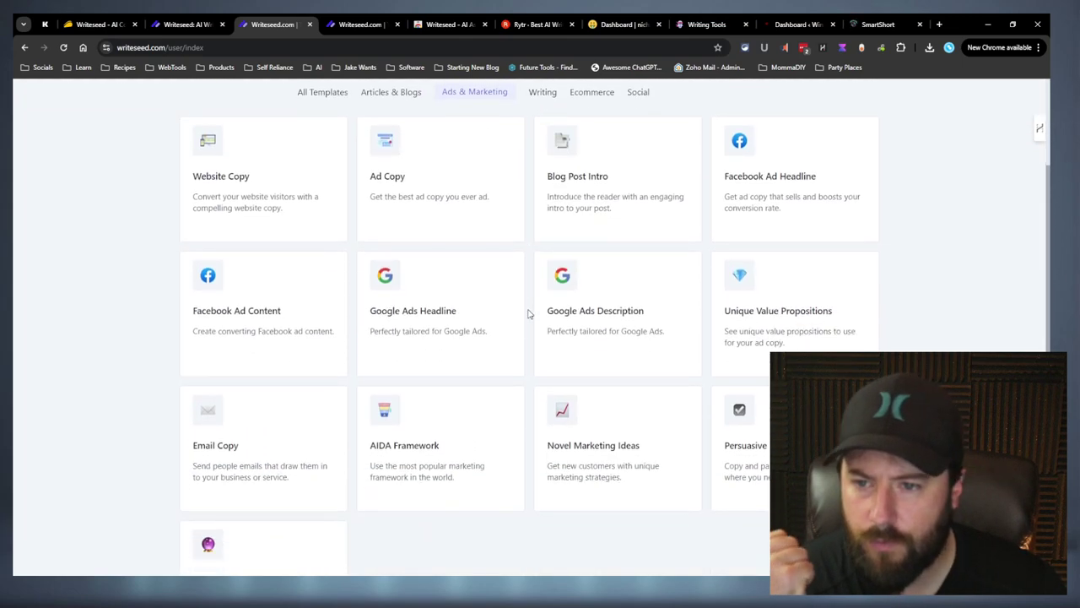
pyautogui.click(273, 202)
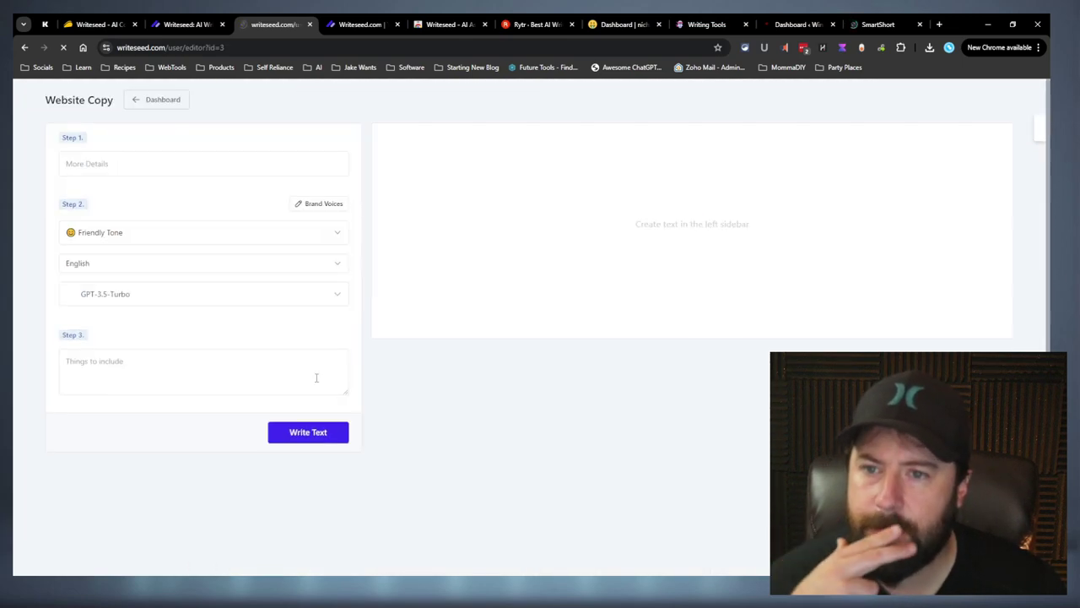
# Go back to the dashboard and examine the Articles & Blogs templates, including the Wordpress Post Scheduler.
pyautogui.click(174, 103)
pyautogui.scroll(-2, 508, 390)
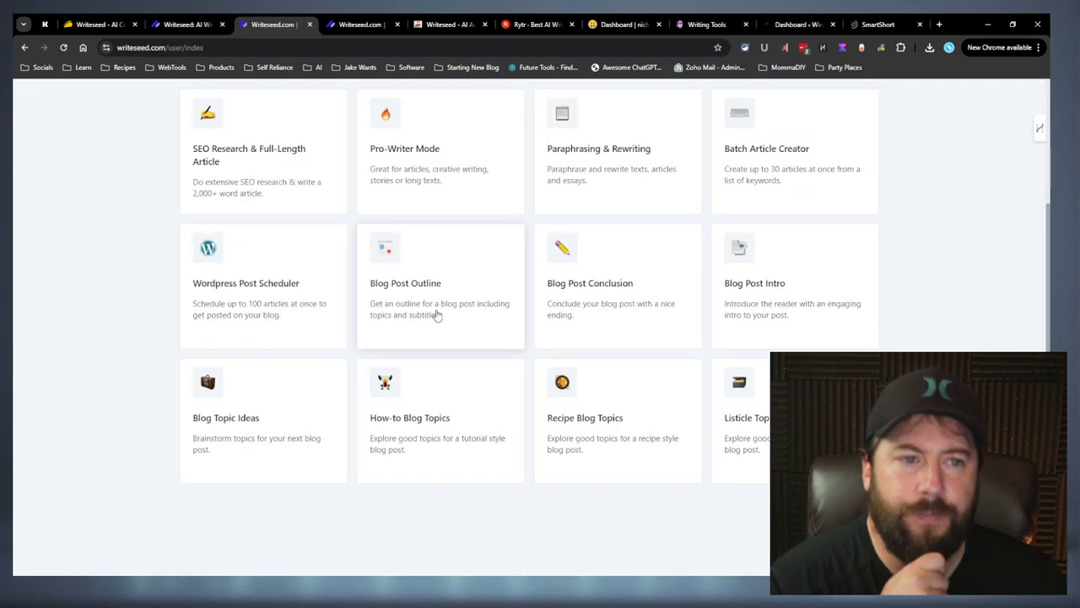
pyautogui.scroll(2, 447, 323)
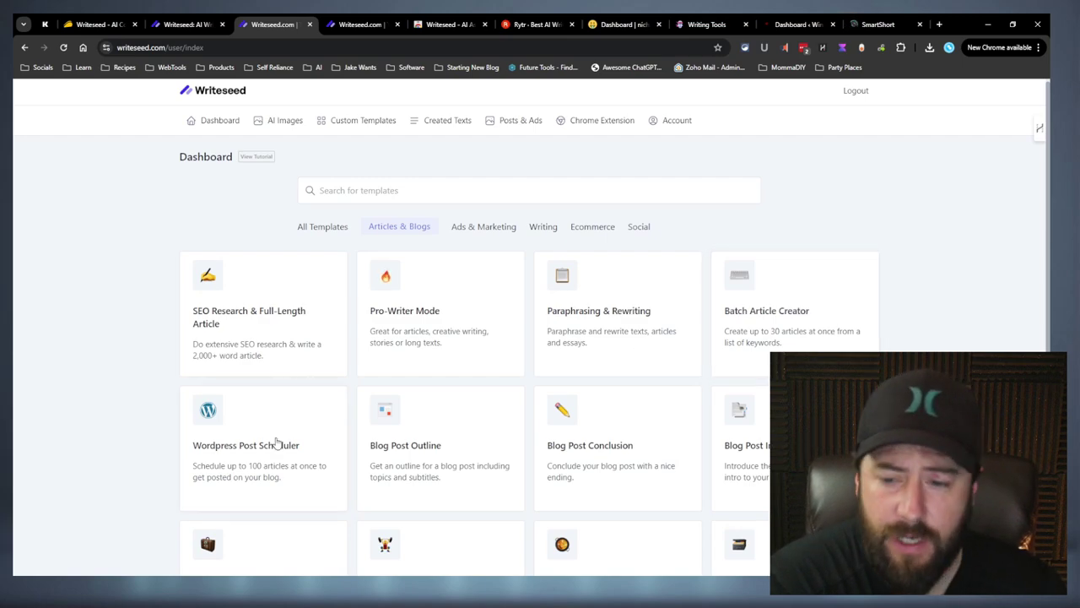
pyautogui.scroll(-2, 276, 460)
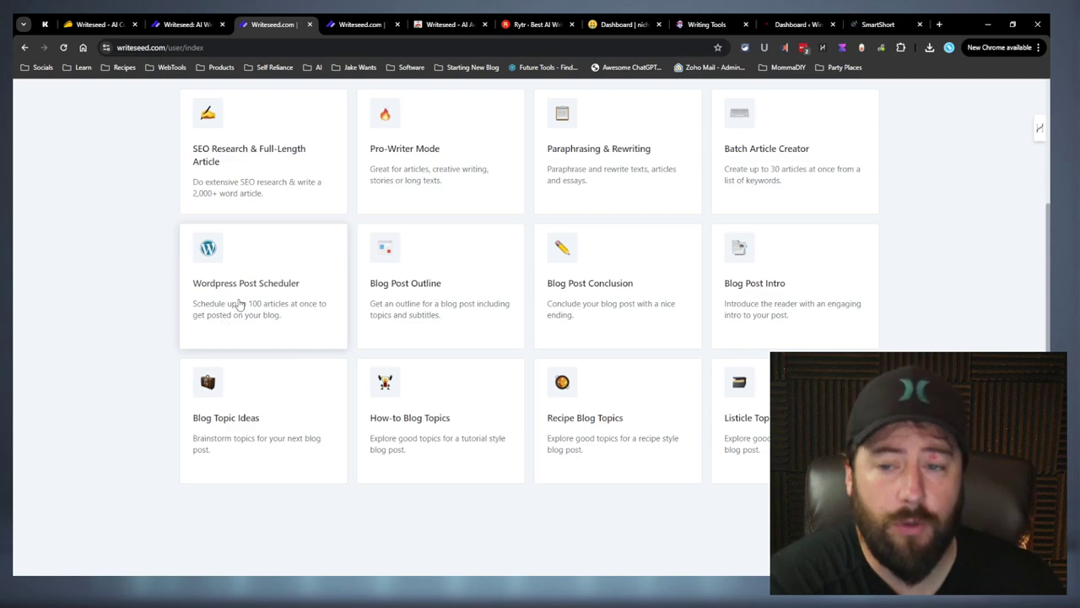
pyautogui.scroll(1, 237, 306)
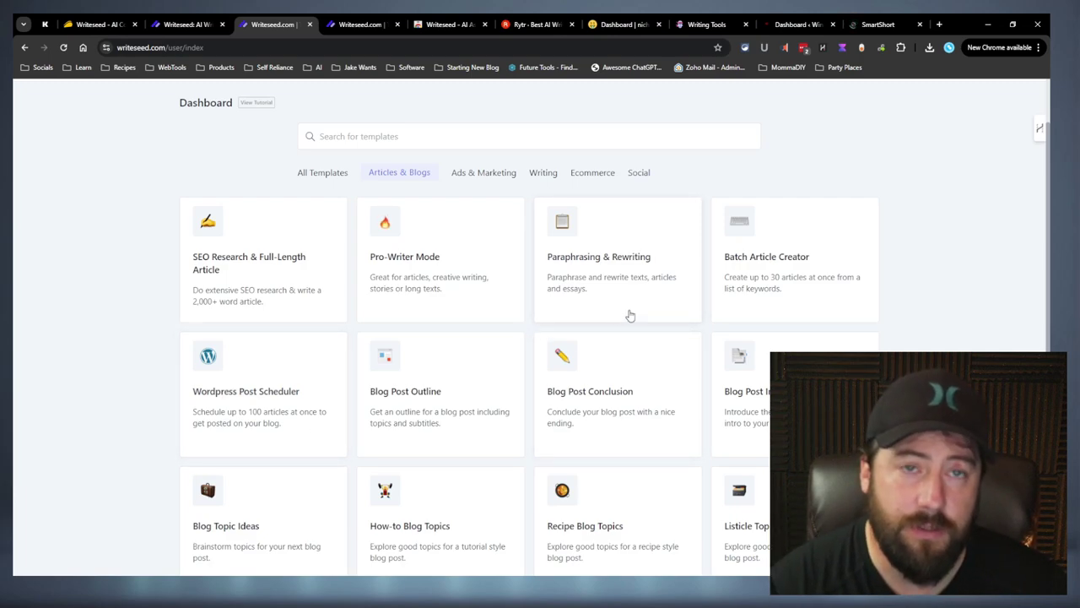
# Open the Wordpress Post Scheduler template, and open WPAutoBlog's Post Scheduler in a separate tab.
pyautogui.click(271, 388)
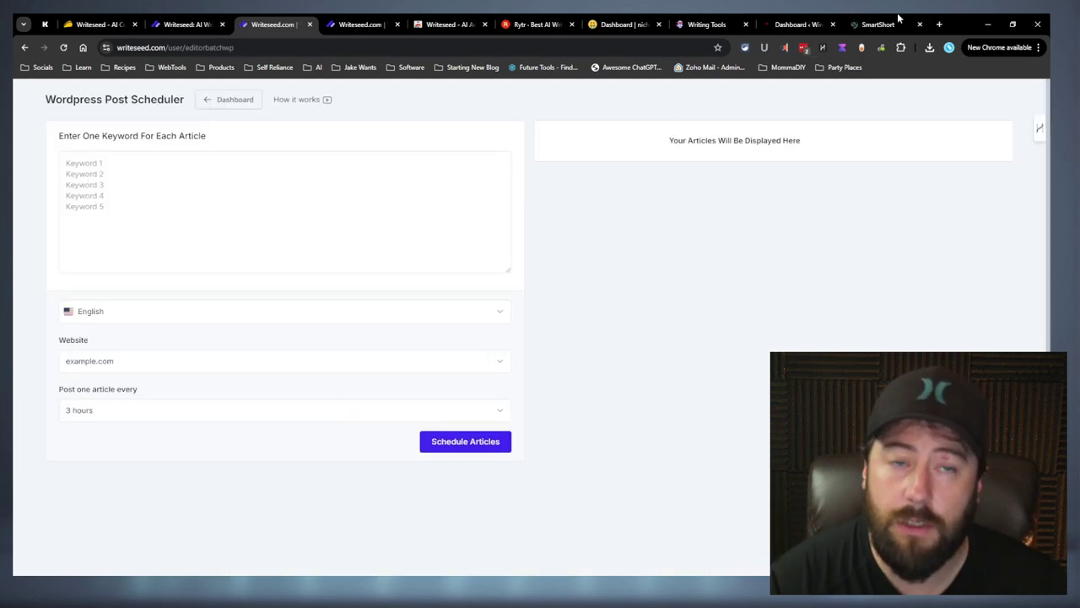
pyautogui.click(938, 24)
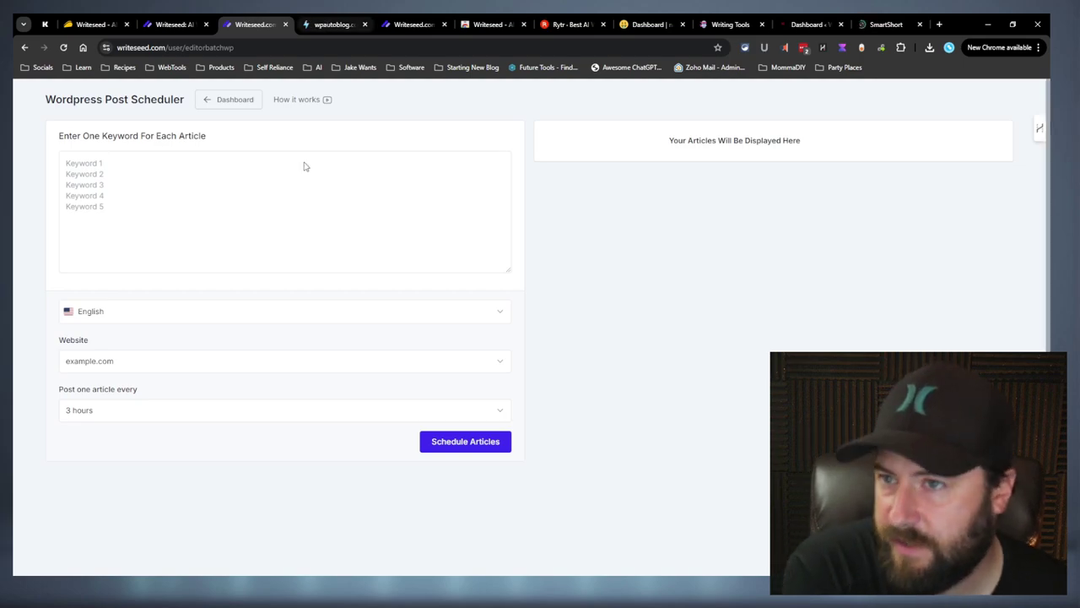
pyautogui.click(315, 19)
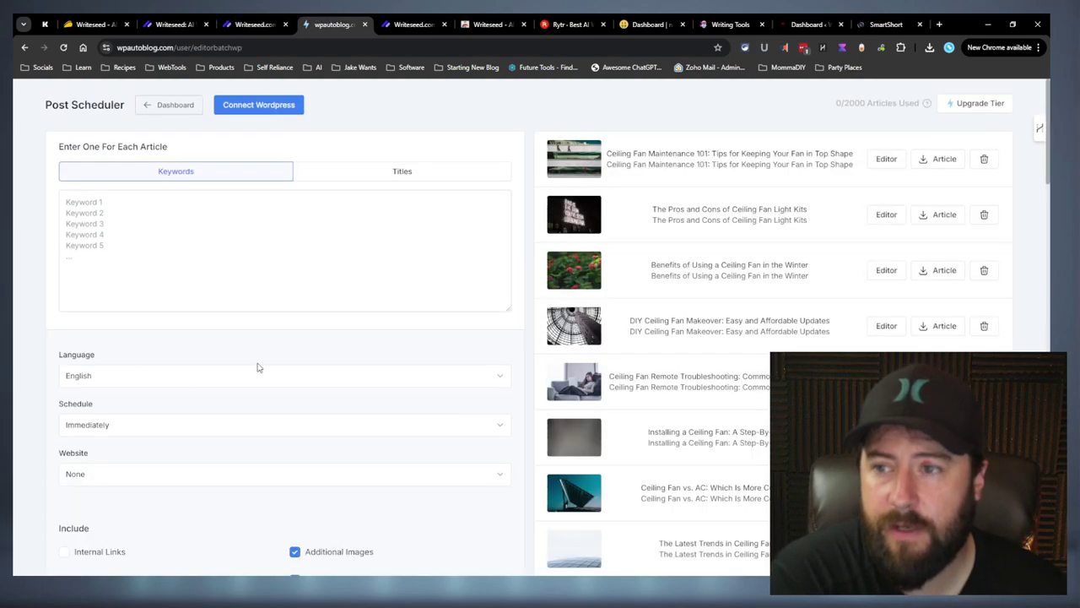
# Compare the form fields and article options of Writeseed's Wordpress Post Scheduler with WPAutoBlog's Post Scheduler.
pyautogui.click(253, 23)
pyautogui.click(336, 20)
pyautogui.click(255, 20)
pyautogui.click(314, 20)
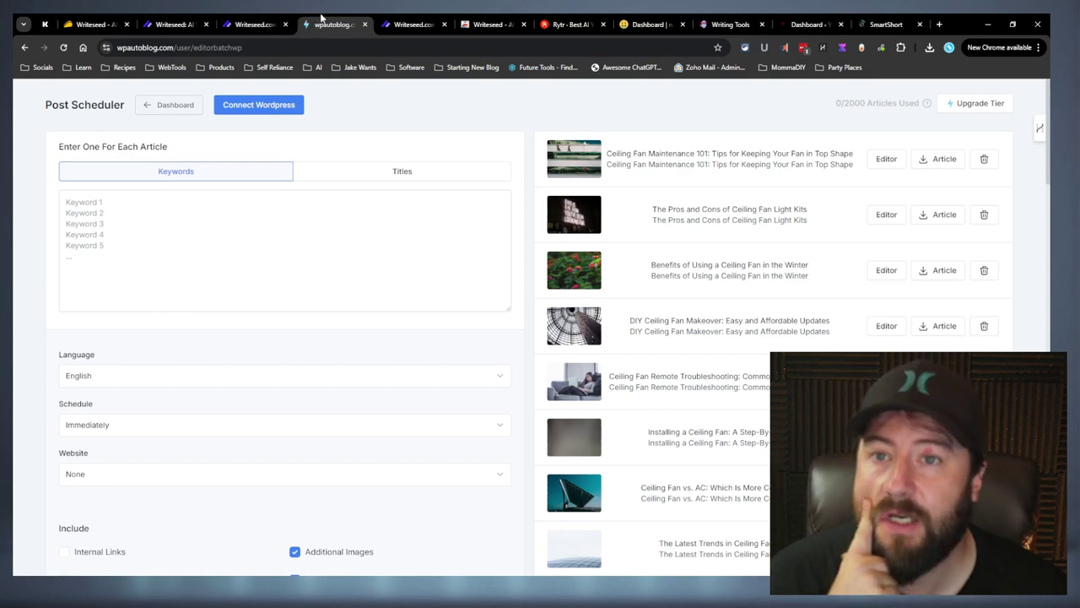
pyautogui.click(251, 25)
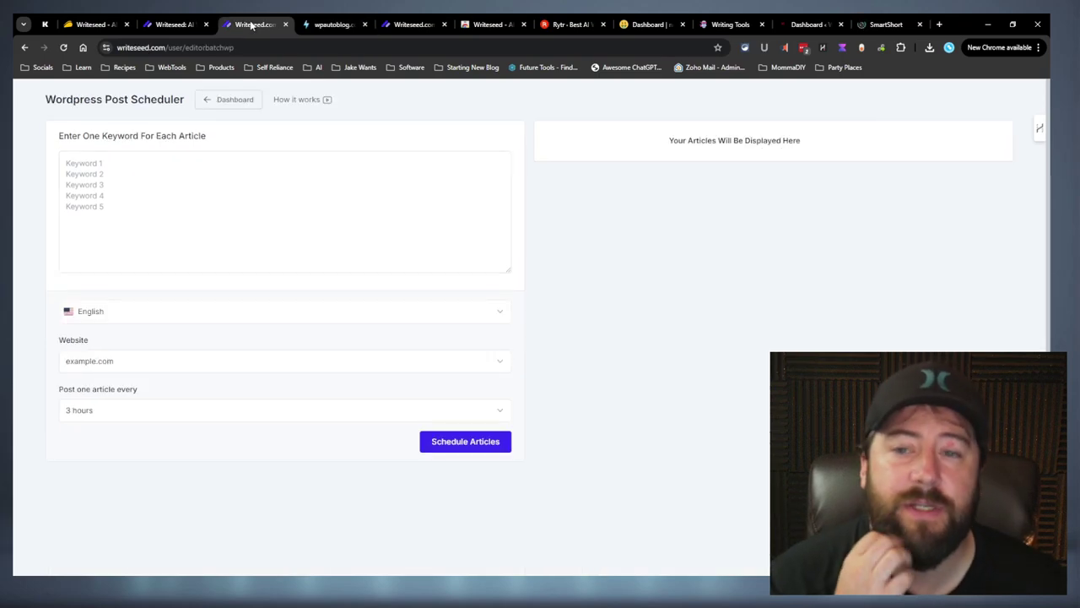
pyautogui.click(341, 23)
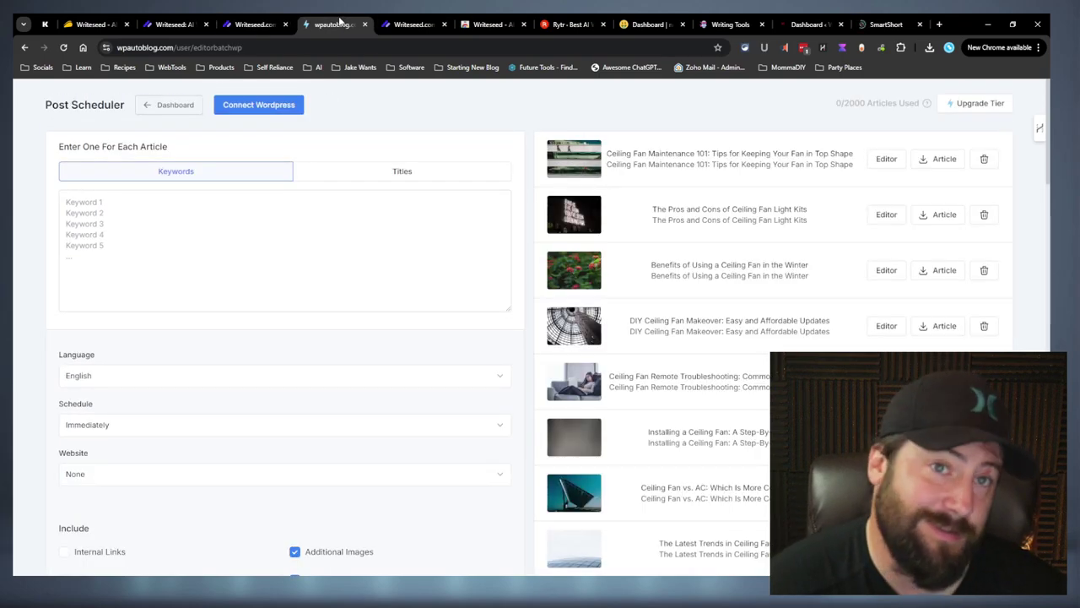
pyautogui.click(258, 25)
pyautogui.hotkey('ctrl', 'Tab')
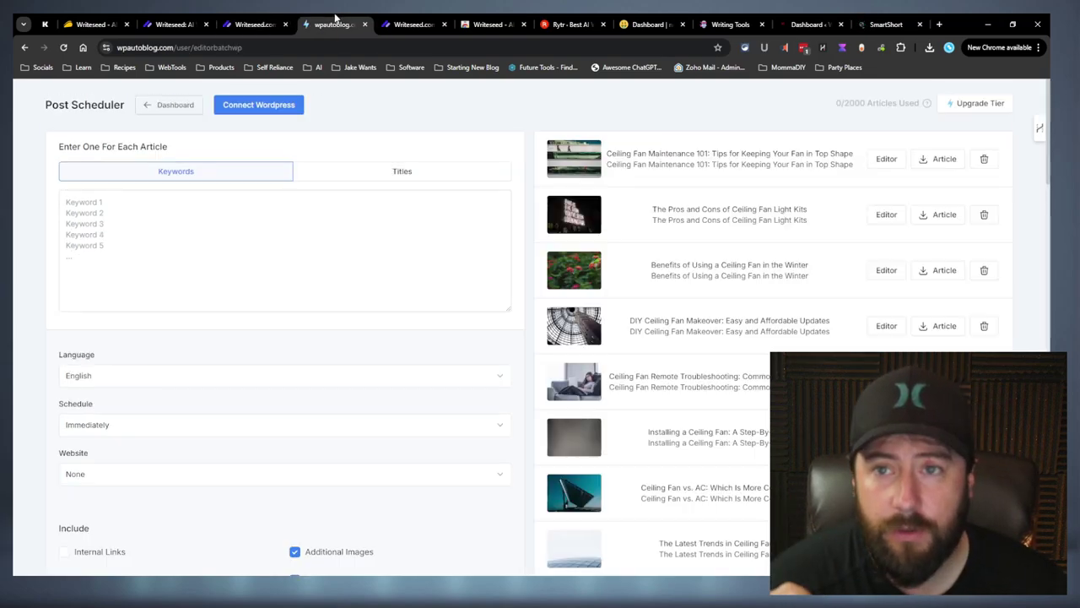
pyautogui.scroll(-5, 540, 338)
pyautogui.scroll(5, 540, 338)
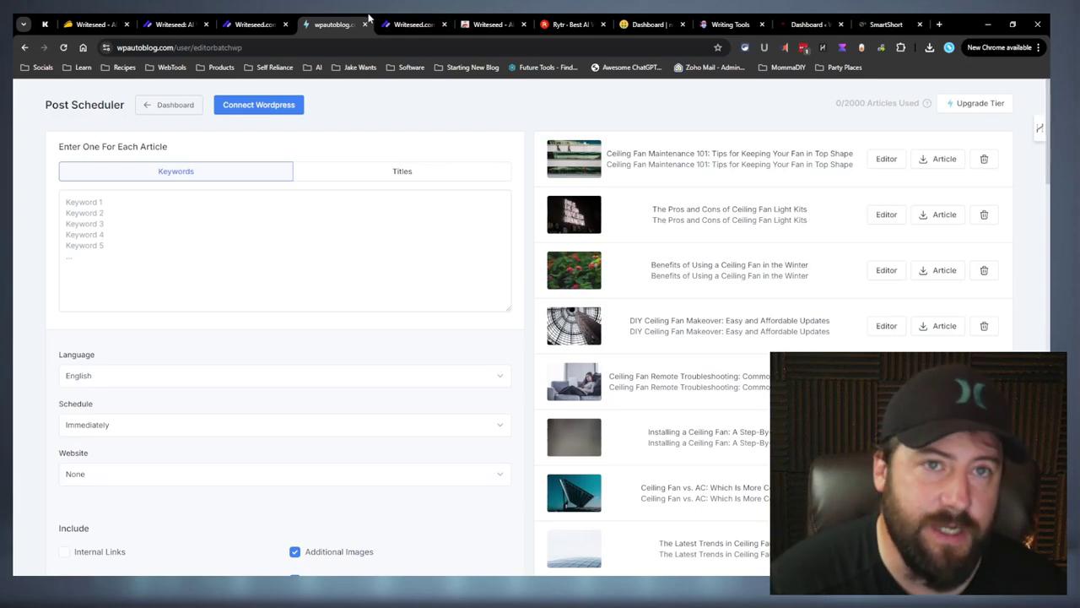
pyautogui.click(259, 24)
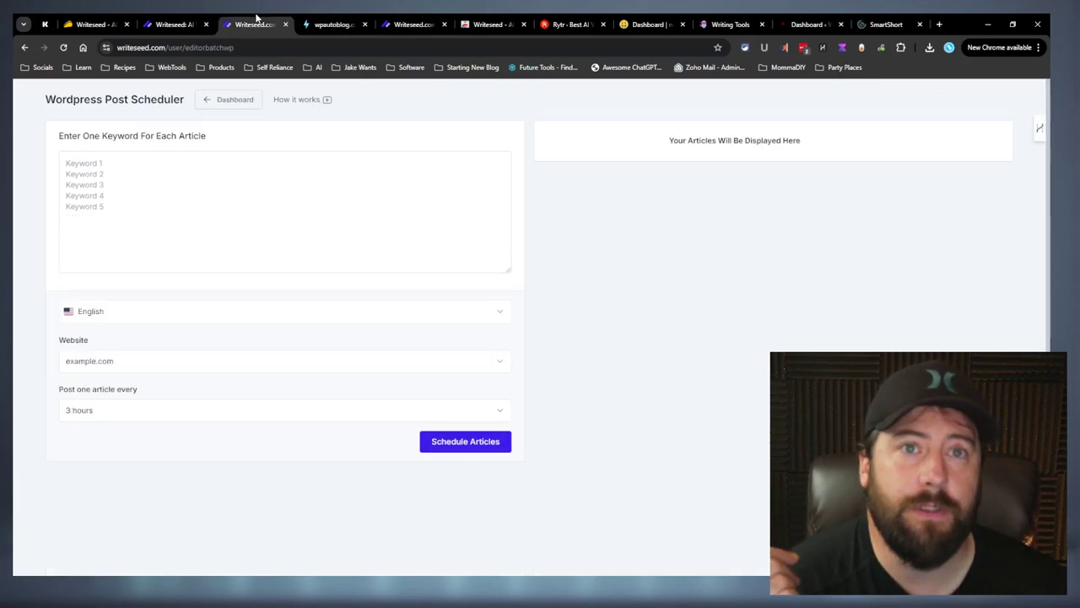
# Ask the AI assistant extension to "give me 10 keywords for the wine niche" and copy the resulting list into the scheduler's keyword field.
pyautogui.click(205, 183)
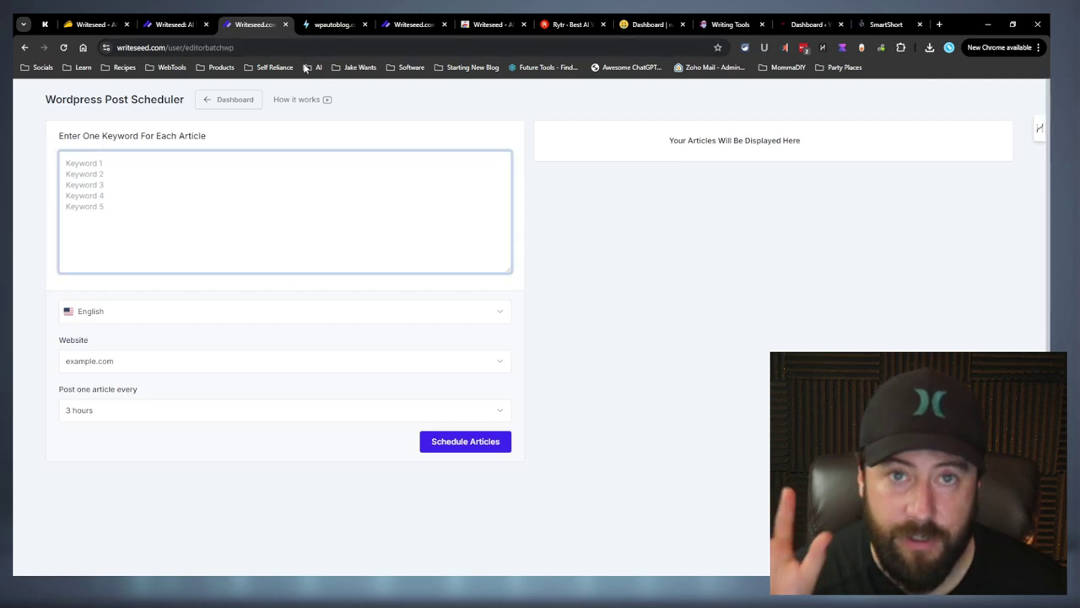
pyautogui.click(841, 47)
pyautogui.moveTo(439, 354); pyautogui.dragTo(369, 239)
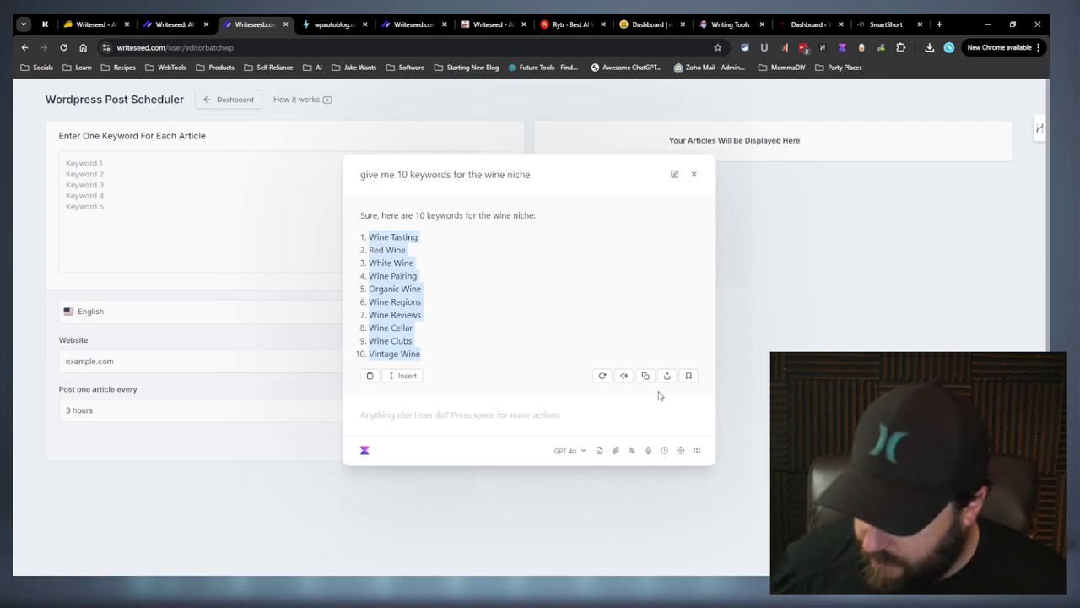
pyautogui.moveTo(399, 340); pyautogui.dragTo(212, 234)
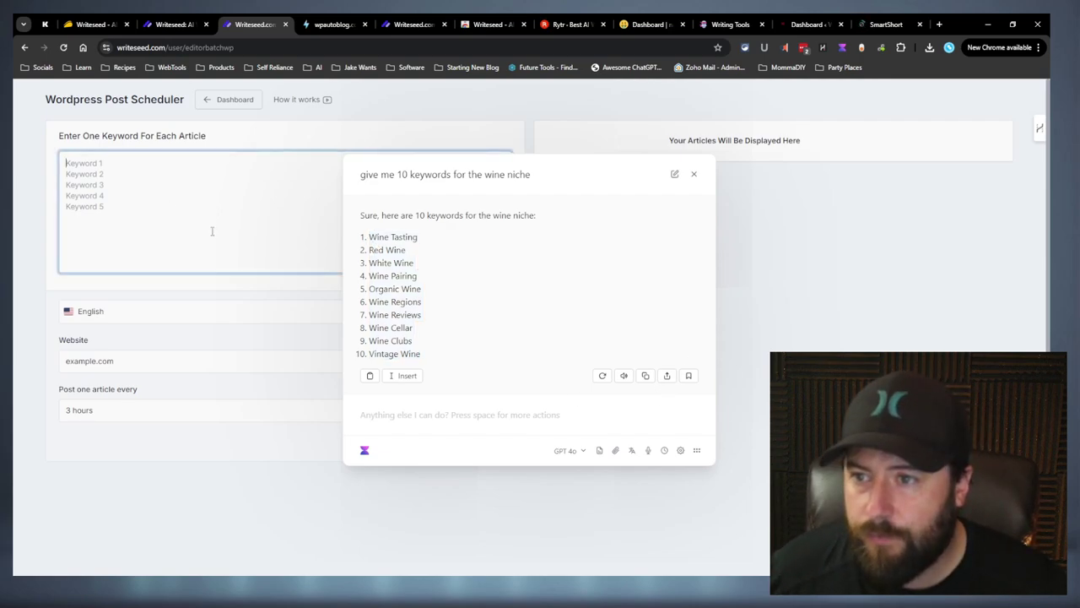
pyautogui.click(695, 175)
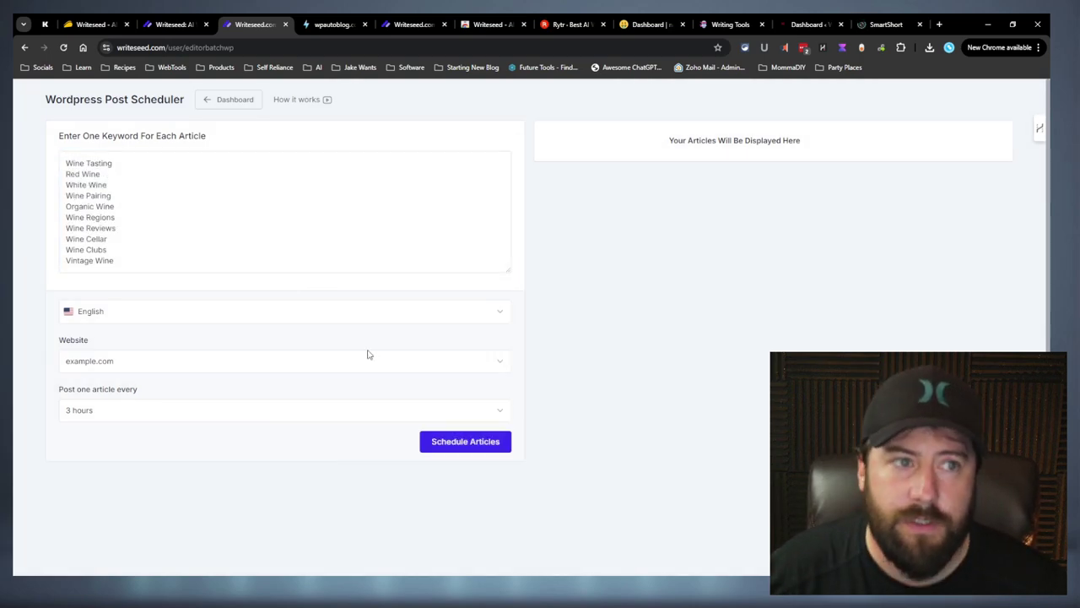
# Check the website choices and set the scheduler to post one article every 1 week.
pyautogui.click(200, 368)
pyautogui.click(223, 346)
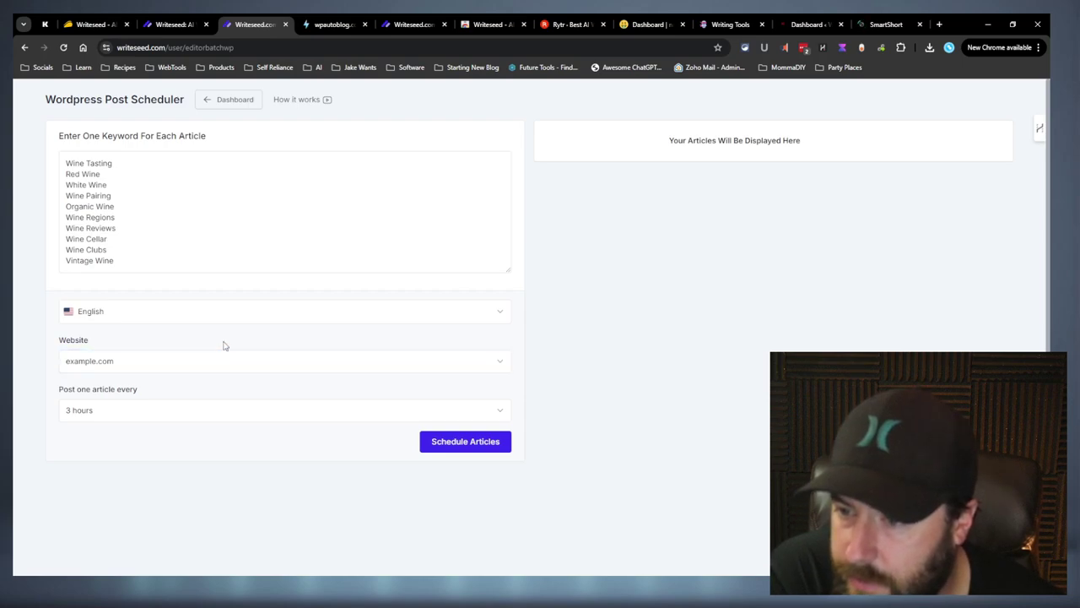
pyautogui.click(228, 411)
pyautogui.click(283, 374)
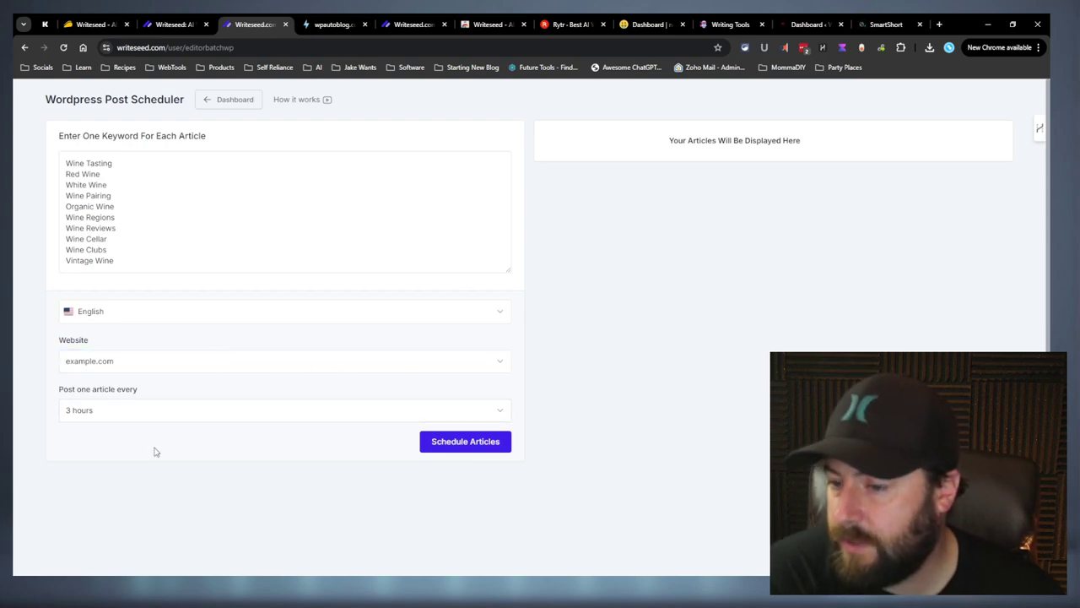
pyautogui.click(164, 406)
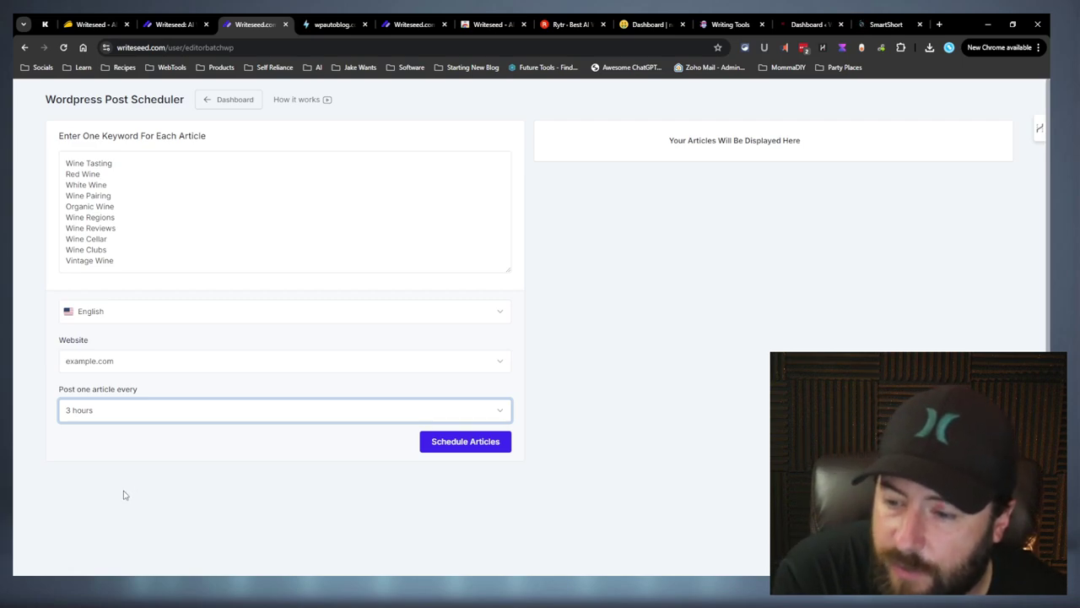
pyautogui.press('End')
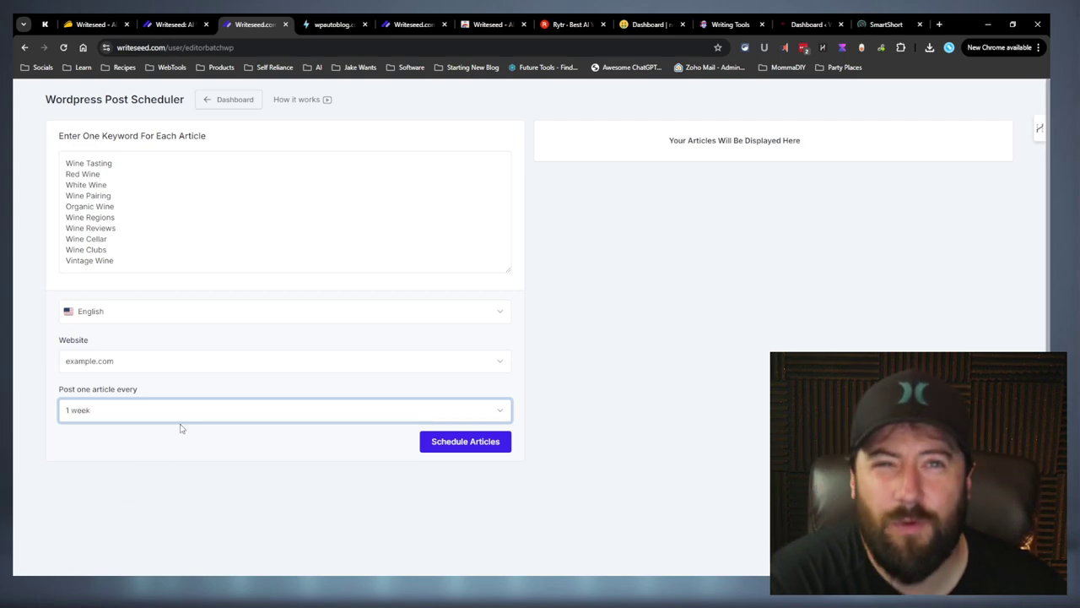
pyautogui.click(287, 388)
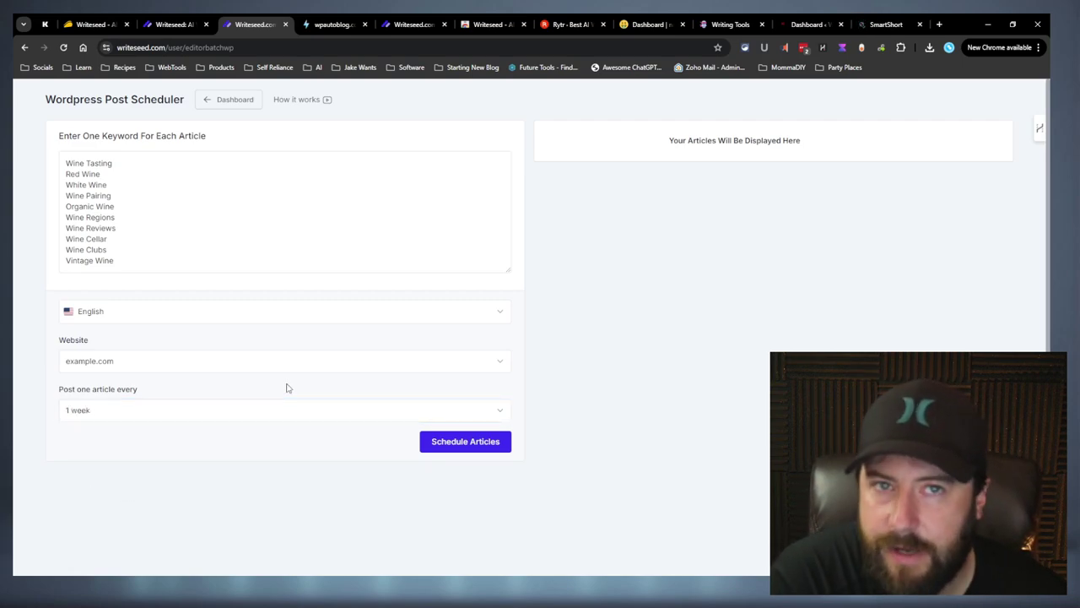
# Schedule the wine keyword articles and review the publishing date assigned to each one.
pyautogui.click(462, 441)
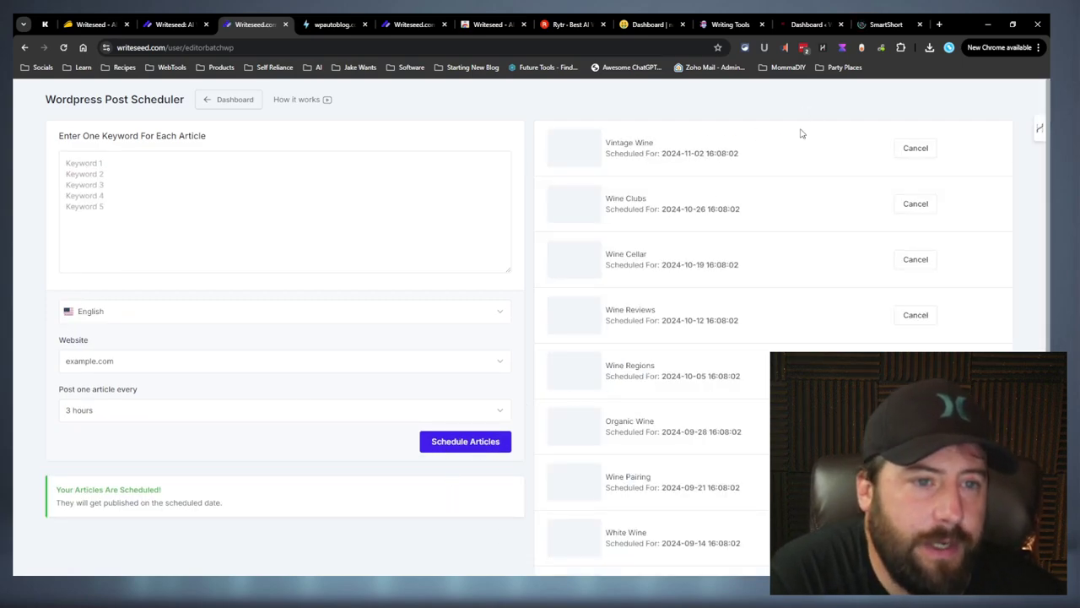
pyautogui.moveTo(739, 154); pyautogui.dragTo(618, 176)
pyautogui.click(593, 184)
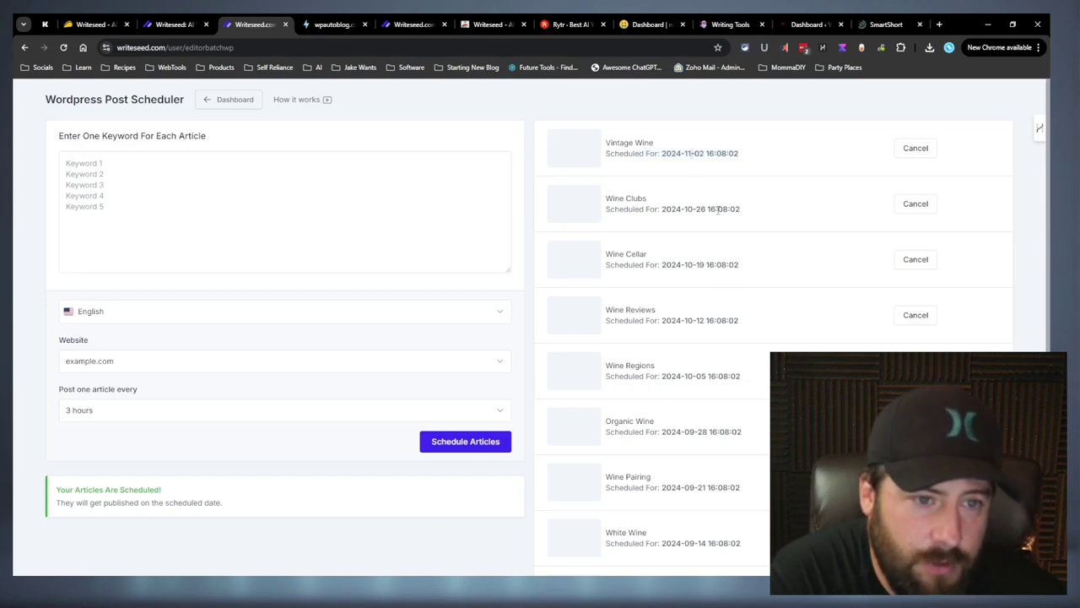
pyautogui.scroll(-2, 719, 211)
pyautogui.scroll(2, 691, 153)
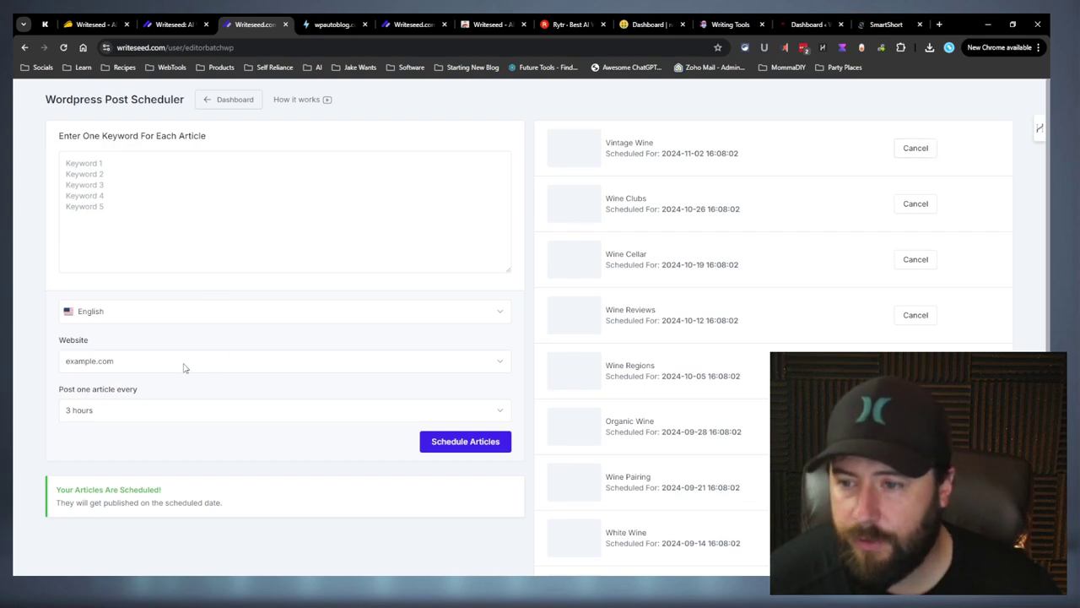
# Examine WPAutoBlog's Post Scheduler settings, including schedule, website, included elements, style and Ghost Mode, and return to the Writeseed scheduler.
pyautogui.click(324, 19)
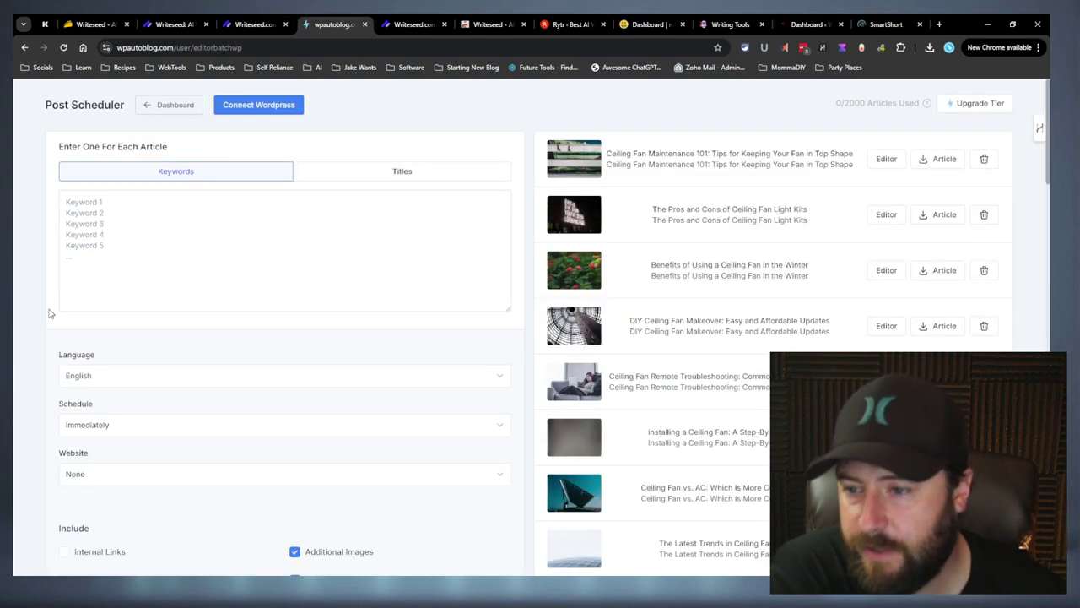
pyautogui.scroll(-5, 102, 304)
pyautogui.scroll(3, 169, 300)
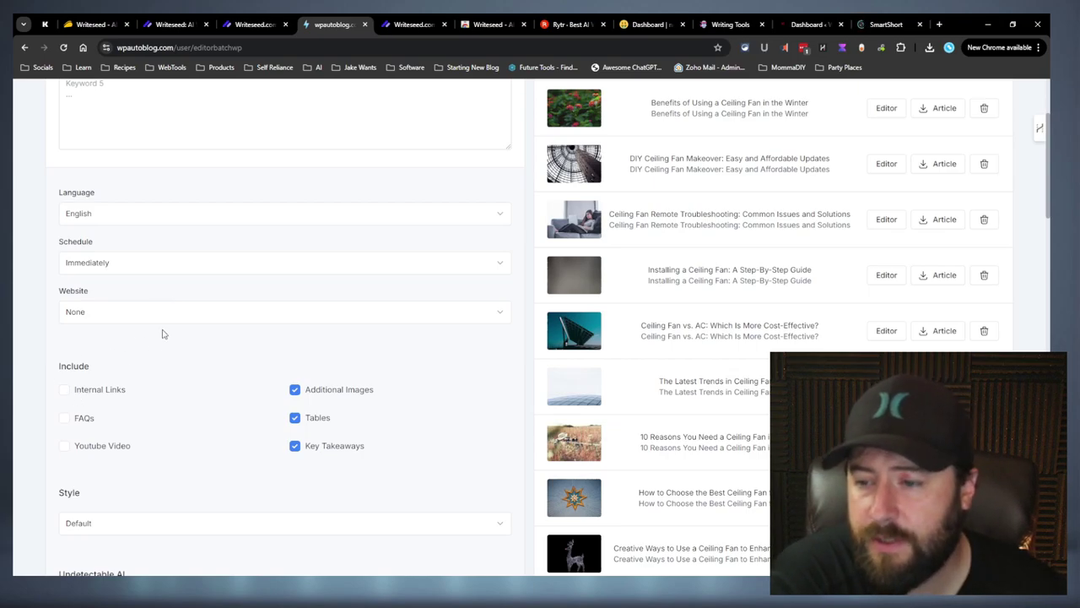
pyautogui.scroll(3, 160, 341)
pyautogui.scroll(-3, 101, 372)
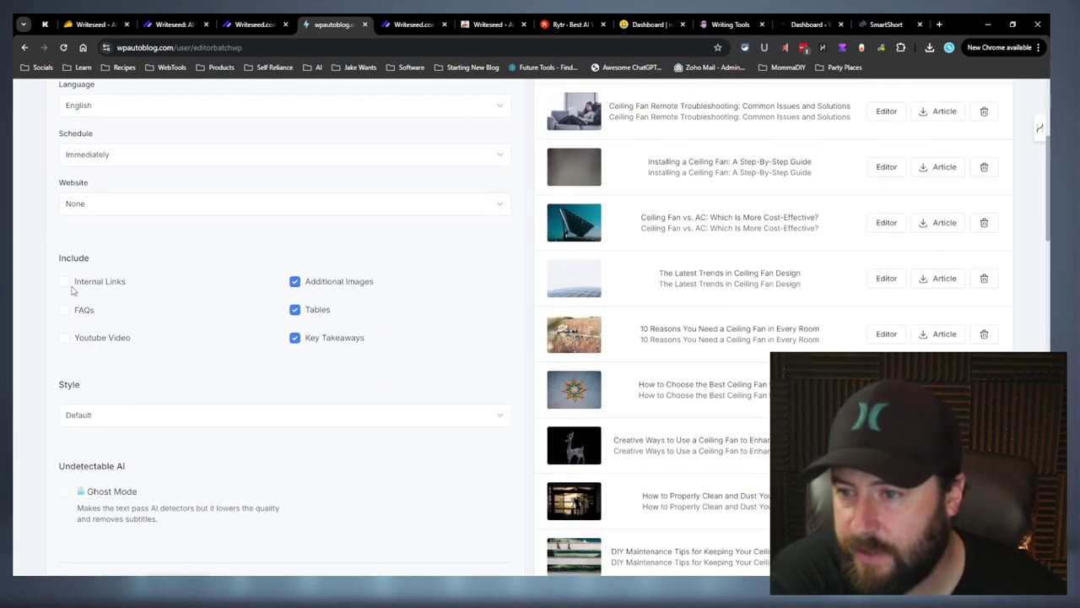
pyautogui.scroll(-6, 139, 397)
pyautogui.scroll(9, 147, 379)
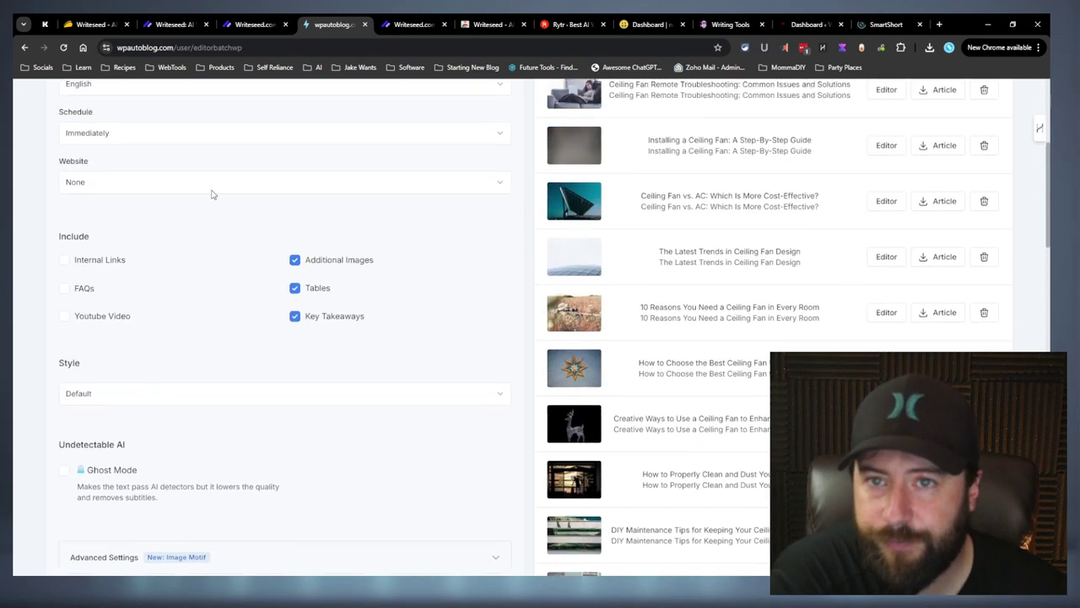
pyautogui.click(255, 24)
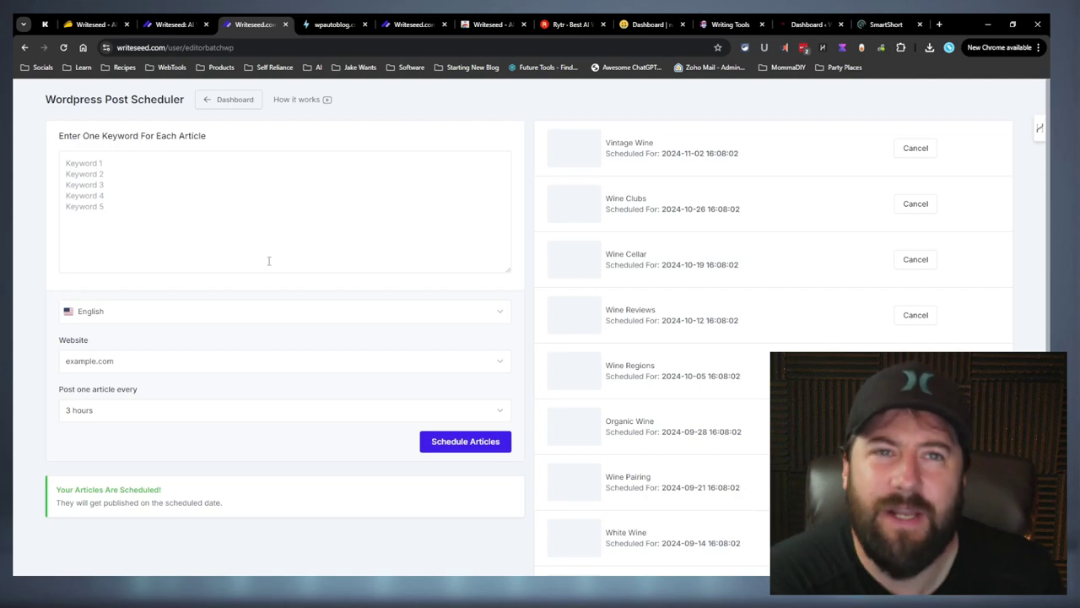
# Open the Batch Article Creator from the Articles & Blogs templates and create English articles from the ten wine keywords, Wine Tasting through Vintage Wine.
pyautogui.click(226, 99)
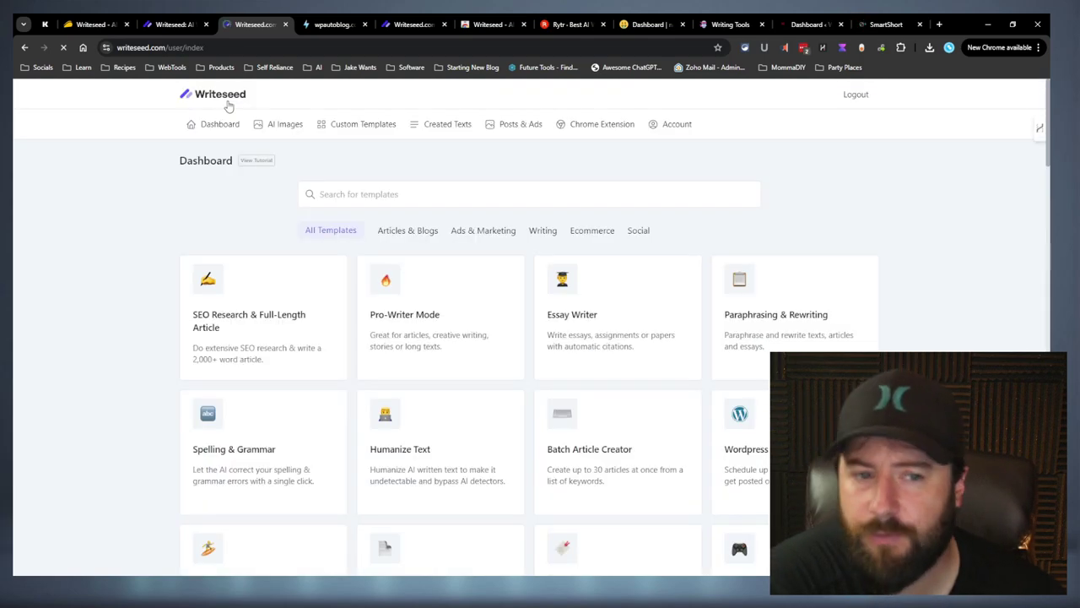
pyautogui.click(408, 231)
pyautogui.scroll(-1, 790, 302)
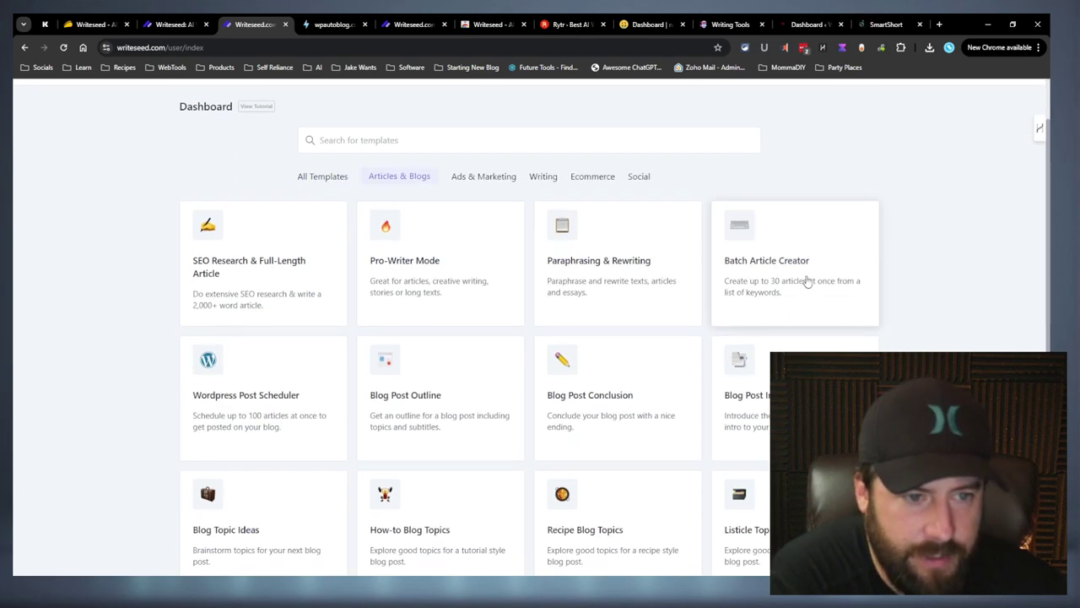
pyautogui.click(807, 281)
pyautogui.click(258, 212)
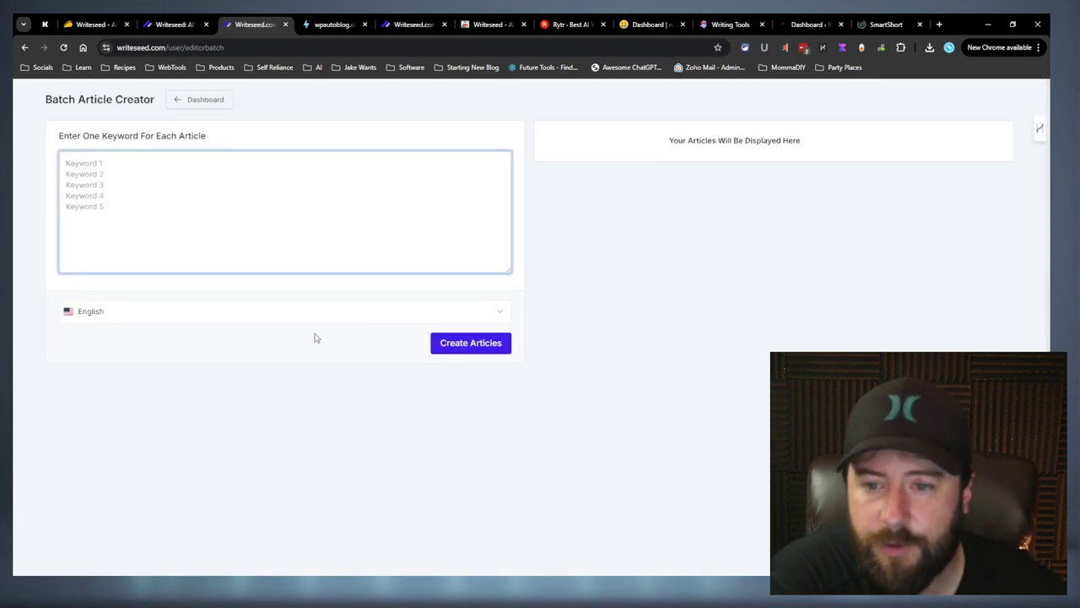
pyautogui.write('Wine Tasting Red Wine White Wine Wine Pairing Organic Wine Wine Regions Wine Reviews Wine Cellar Wine Clubs Vintage Wine')
pyautogui.click(475, 344)
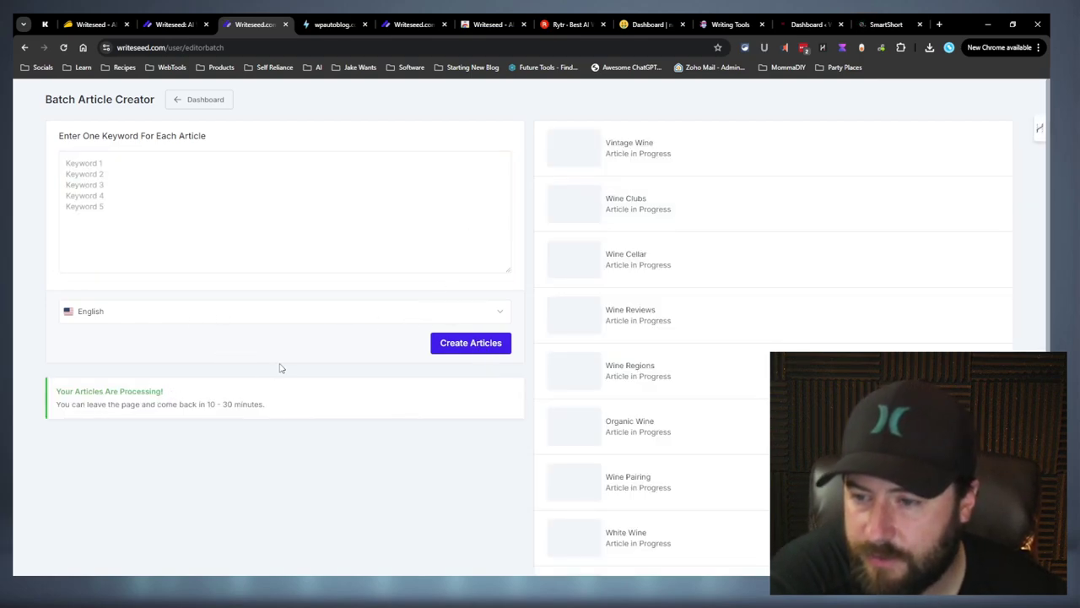
# Start a new custom template and examine its text type, main talking point and things-to-include fields.
pyautogui.click(184, 101)
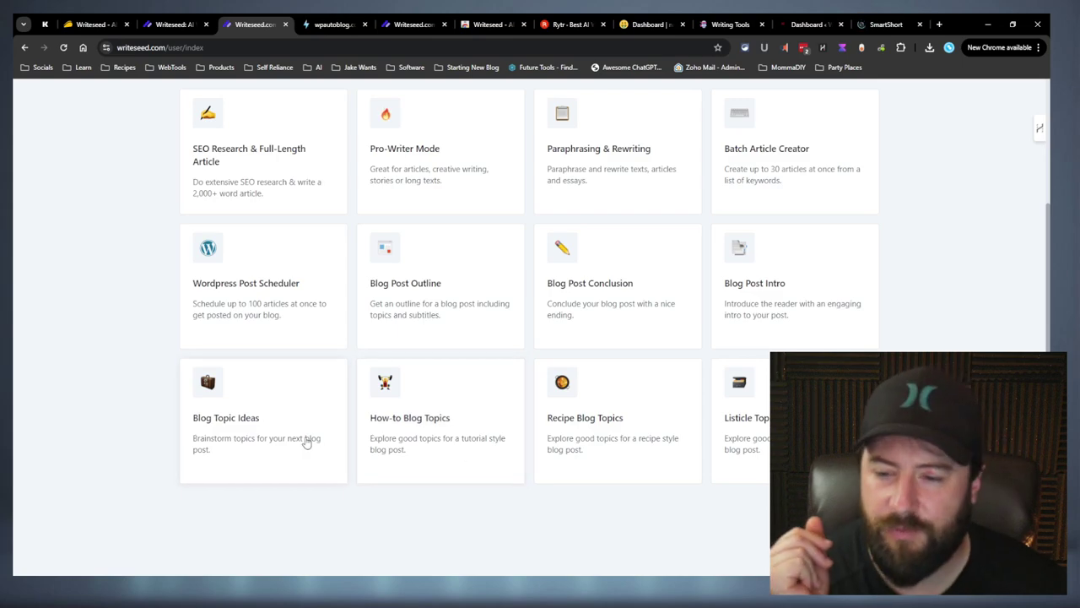
pyautogui.scroll(2, 295, 201)
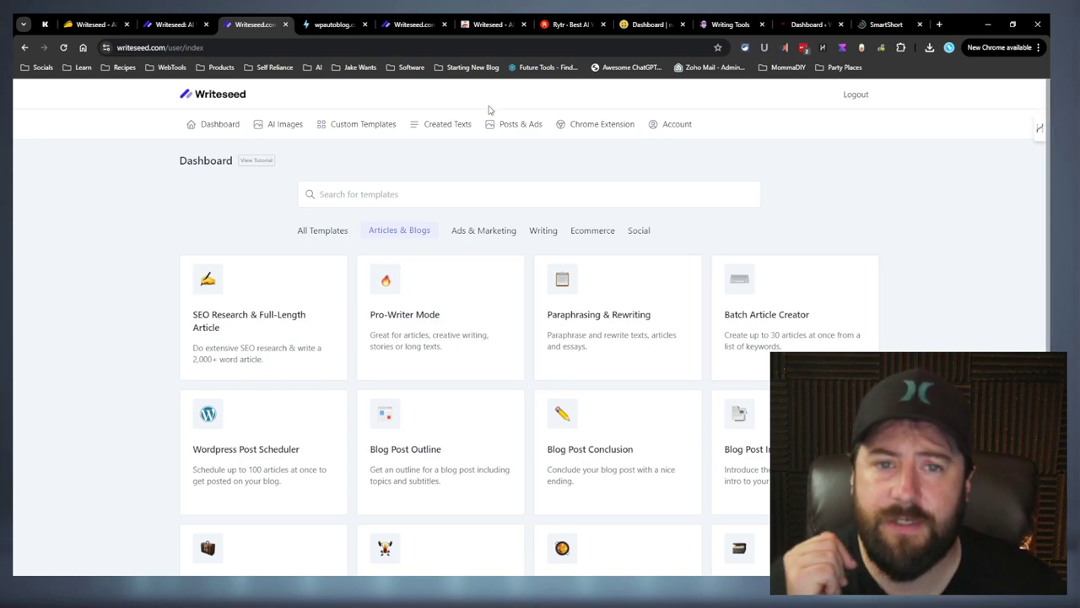
pyautogui.click(364, 125)
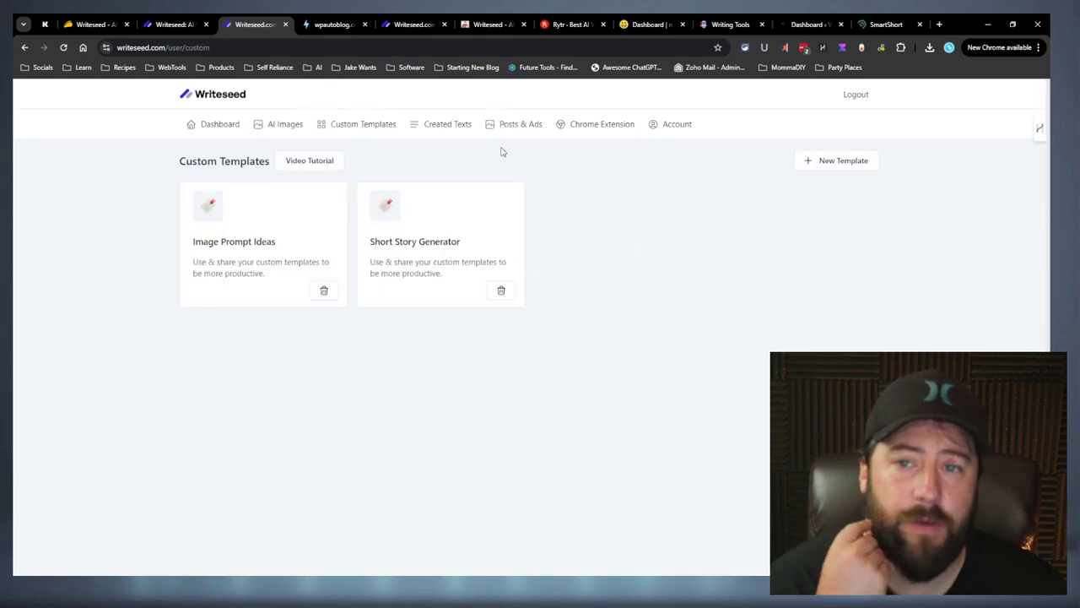
pyautogui.click(869, 167)
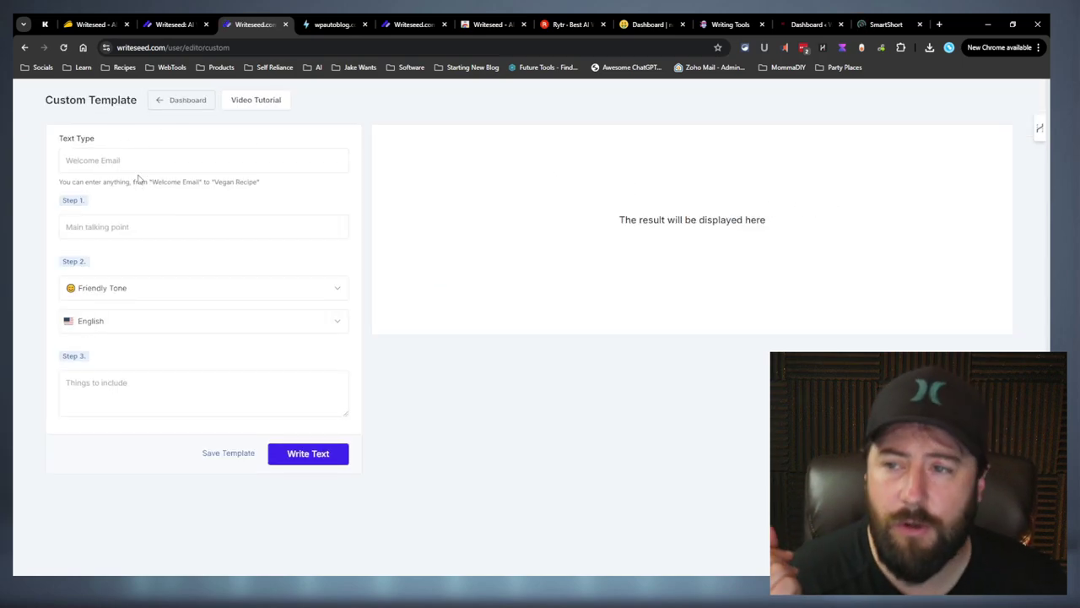
pyautogui.click(145, 162)
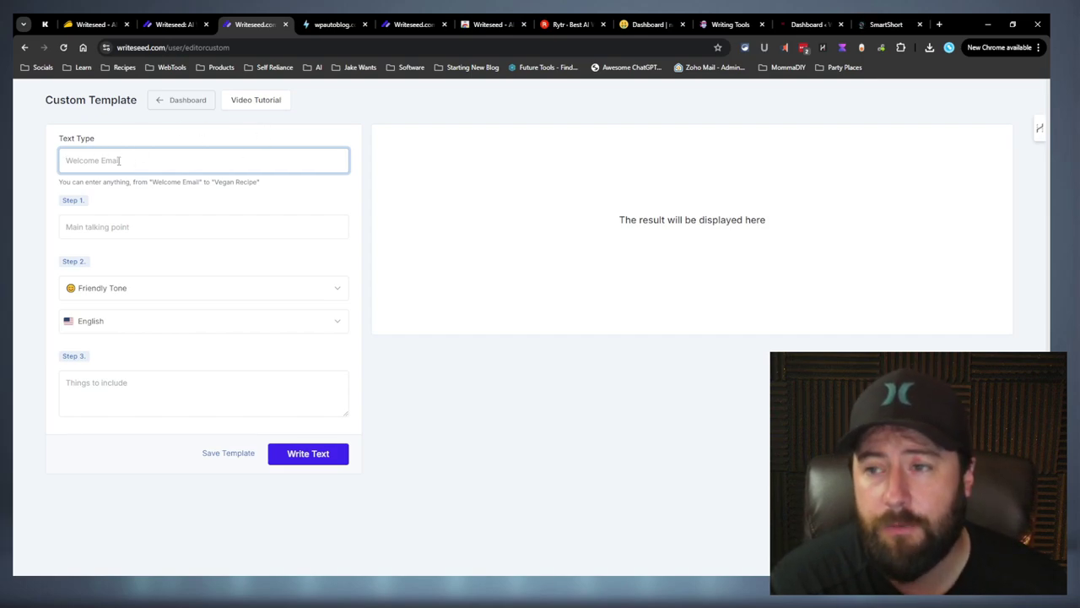
pyautogui.click(118, 394)
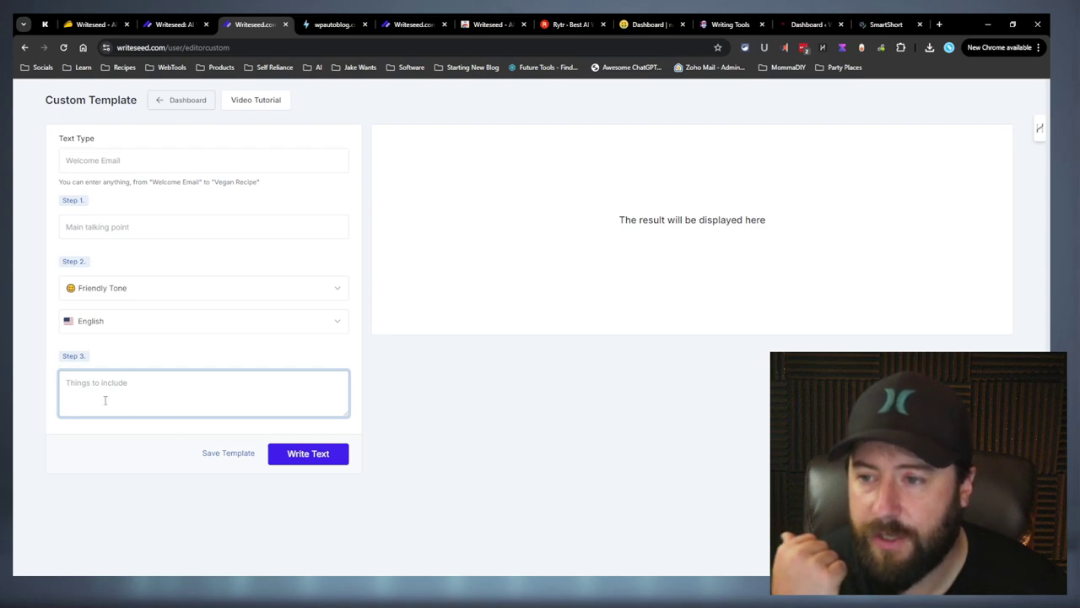
pyautogui.click(174, 230)
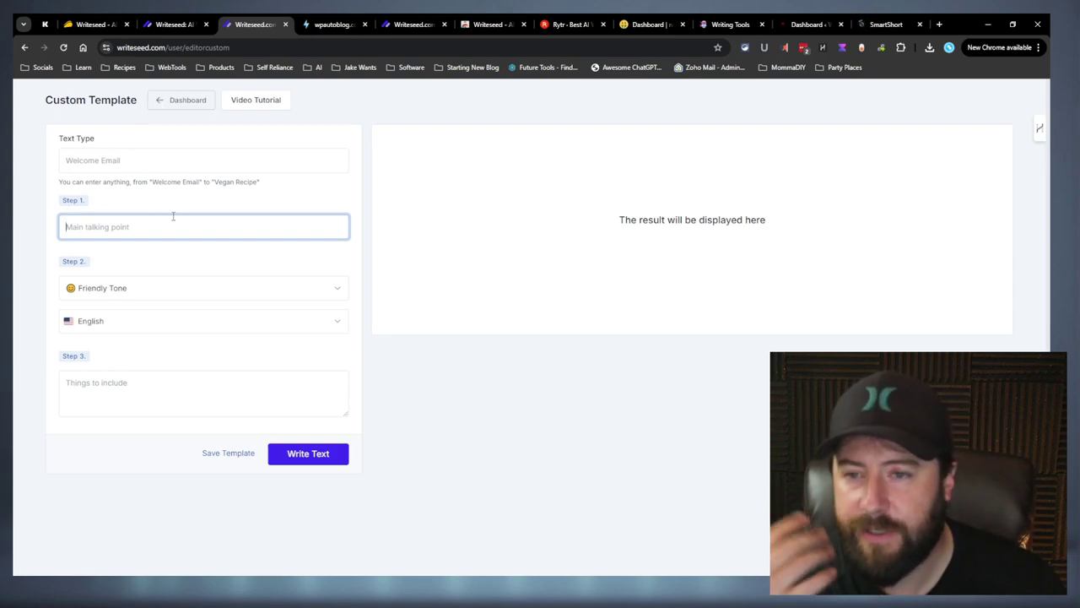
pyautogui.click(236, 160)
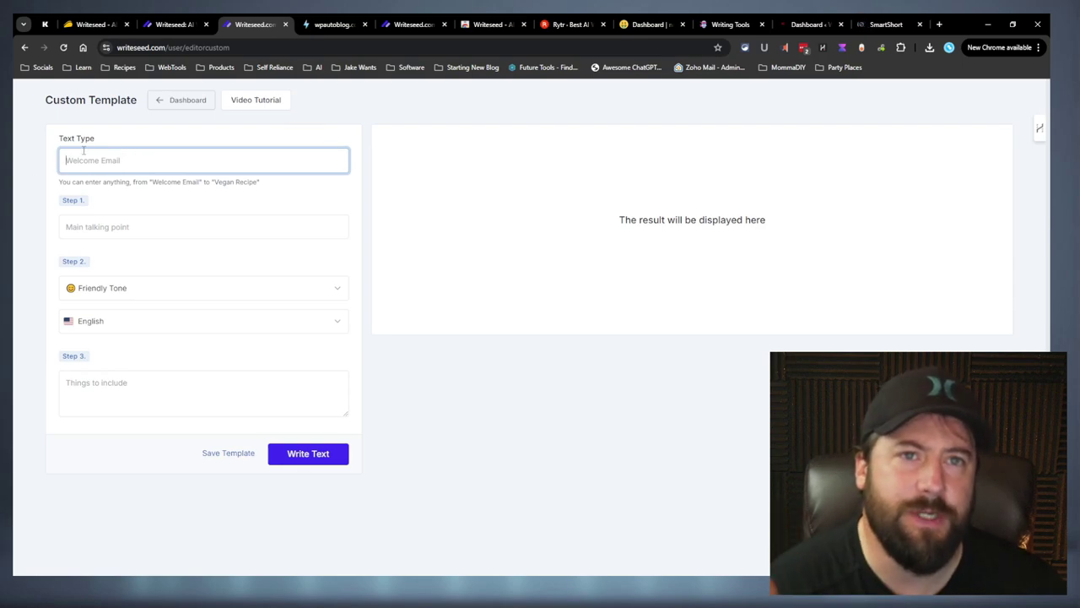
pyautogui.click(234, 382)
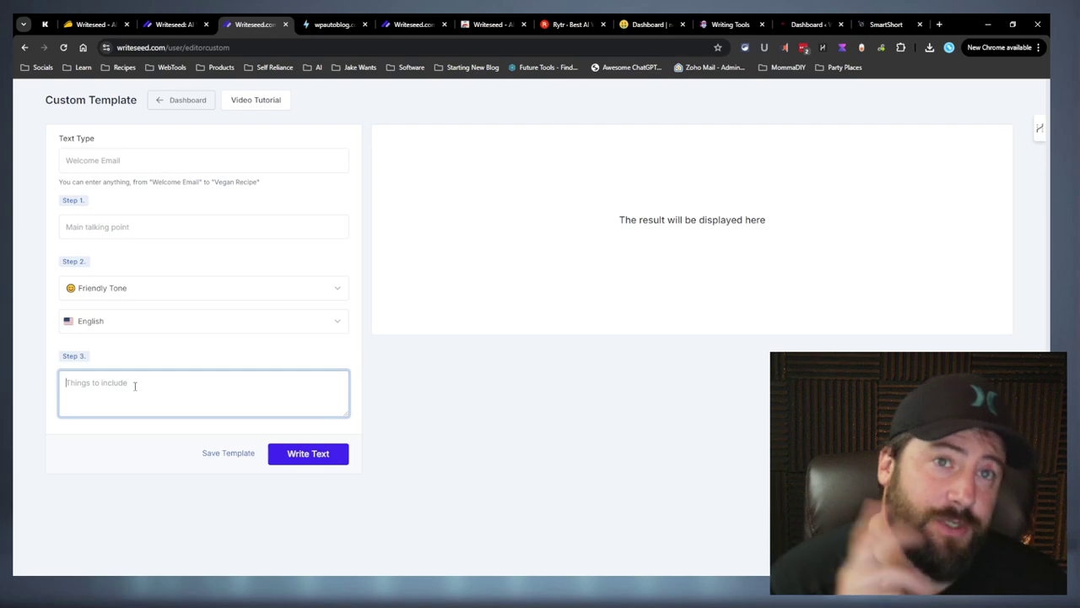
# Open the Image Prompt Ideas custom template and generate text with the main talking point "Troll under a bridge".
pyautogui.click(185, 103)
pyautogui.click(354, 124)
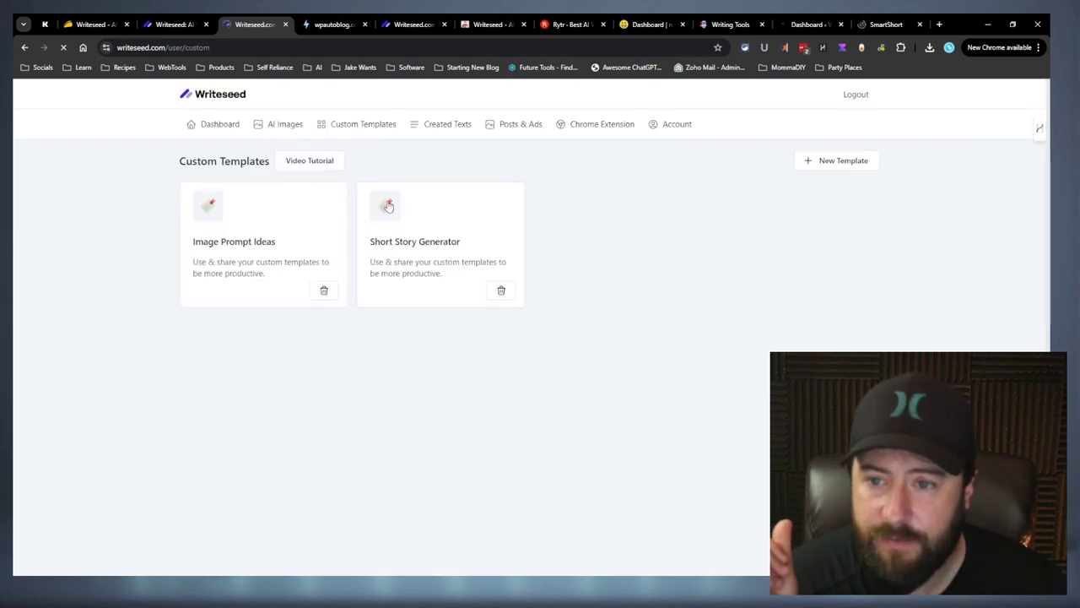
pyautogui.click(239, 244)
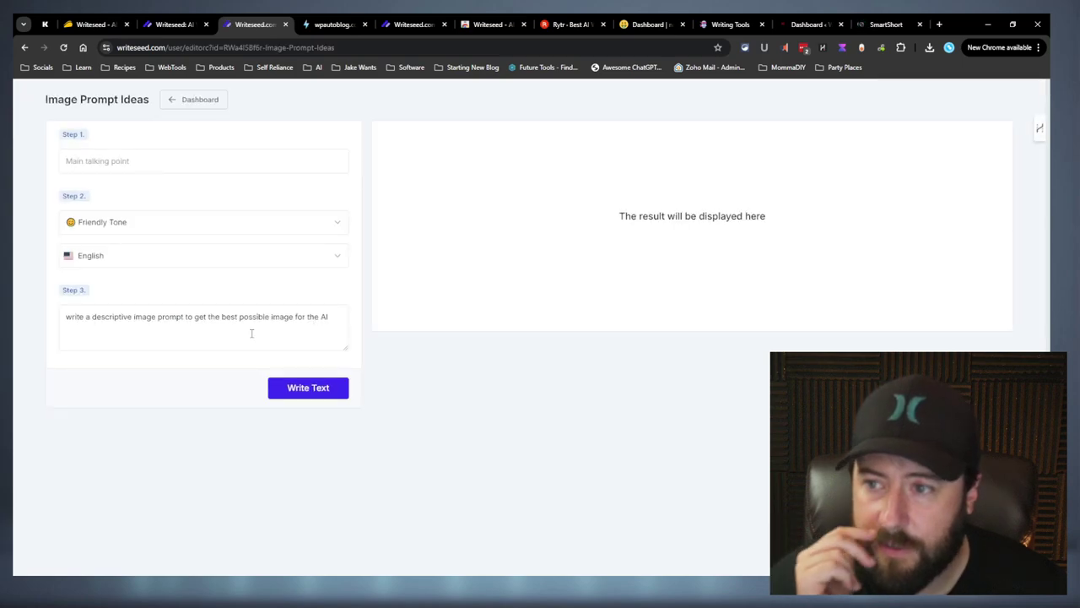
pyautogui.click(179, 168)
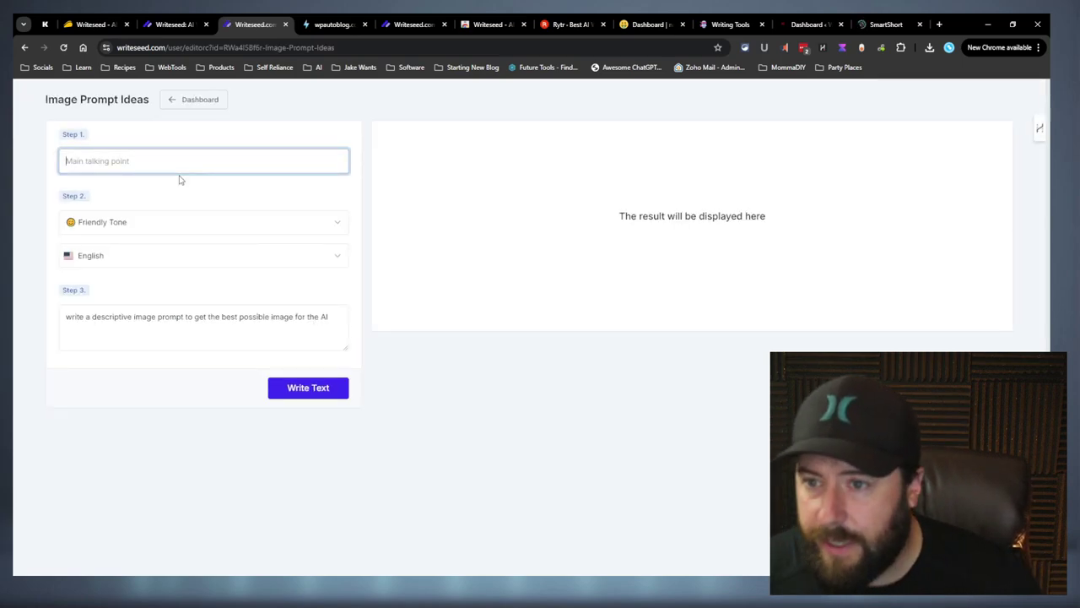
pyautogui.write('Tro')
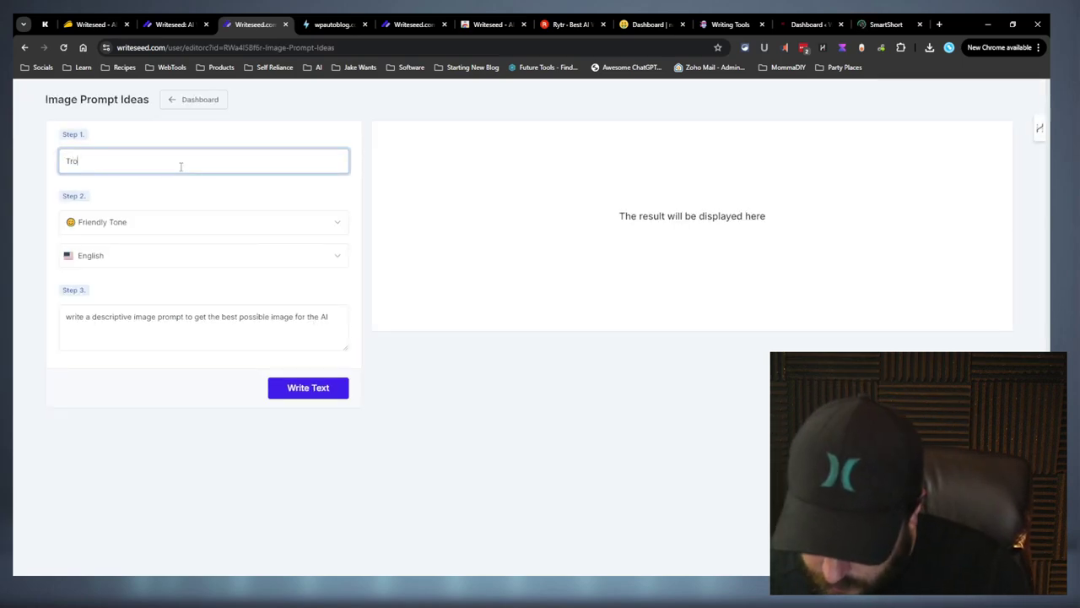
pyautogui.write('ll under a bridge')
pyautogui.click(305, 388)
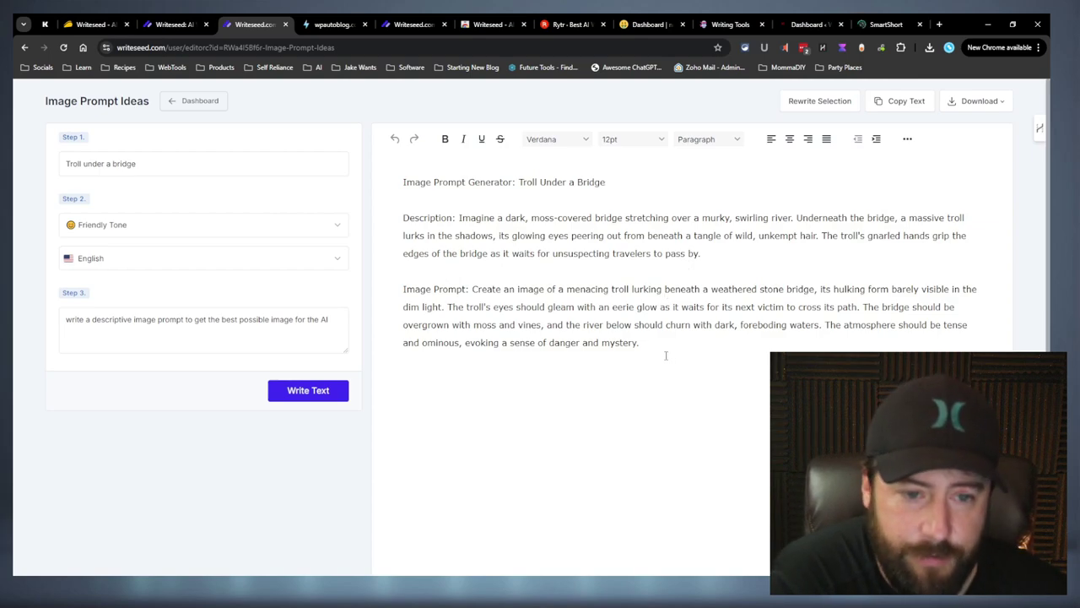
# Copy the generated troll image prompt paragraph and create an AI image from it in AI Images.
pyautogui.moveTo(665, 355); pyautogui.dragTo(471, 289)
pyautogui.hotkey('ctrl', 'c')
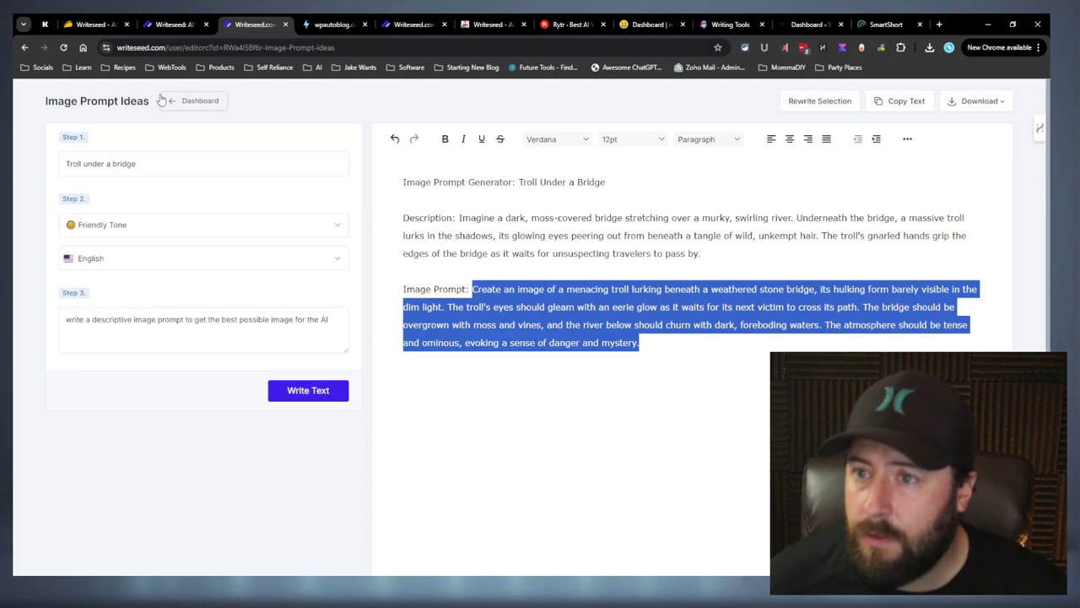
pyautogui.click(187, 101)
pyautogui.click(284, 123)
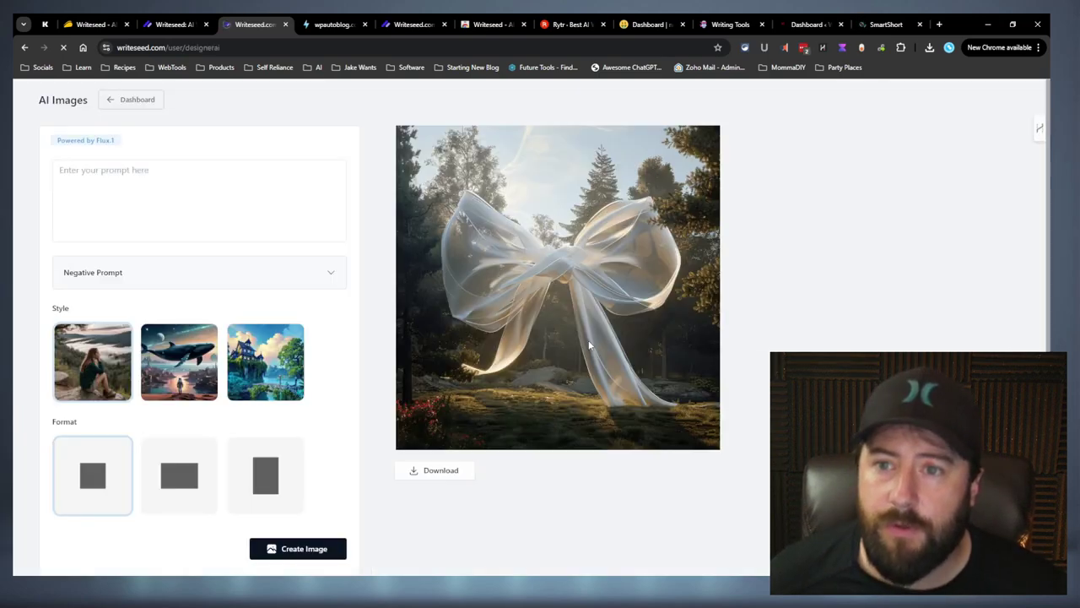
pyautogui.click(252, 198)
pyautogui.hotkey('ctrl', 'v')
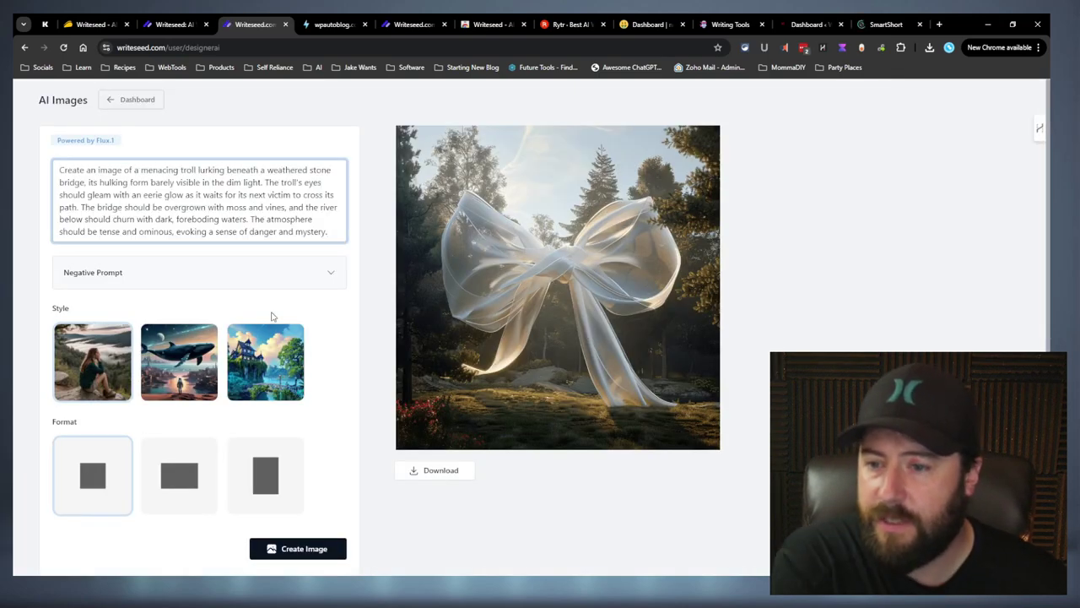
pyautogui.scroll(-1, 329, 476)
pyautogui.click(316, 450)
pyautogui.scroll(1, 335, 438)
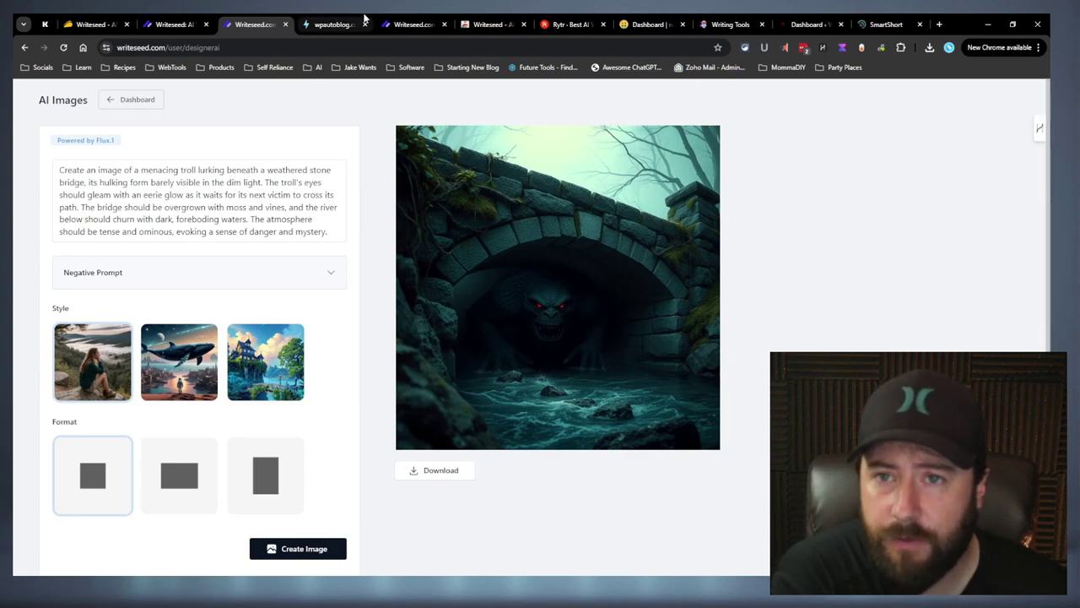
# View the previously generated goblin image for comparison with the troll image, and return to the Custom Templates page.
pyautogui.click(410, 24)
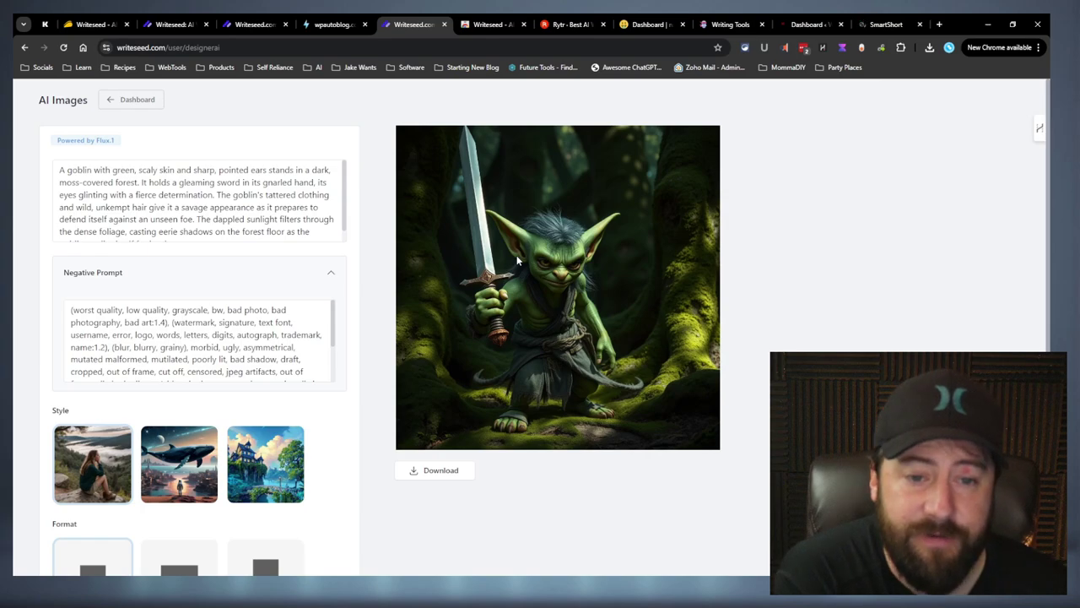
pyautogui.click(251, 23)
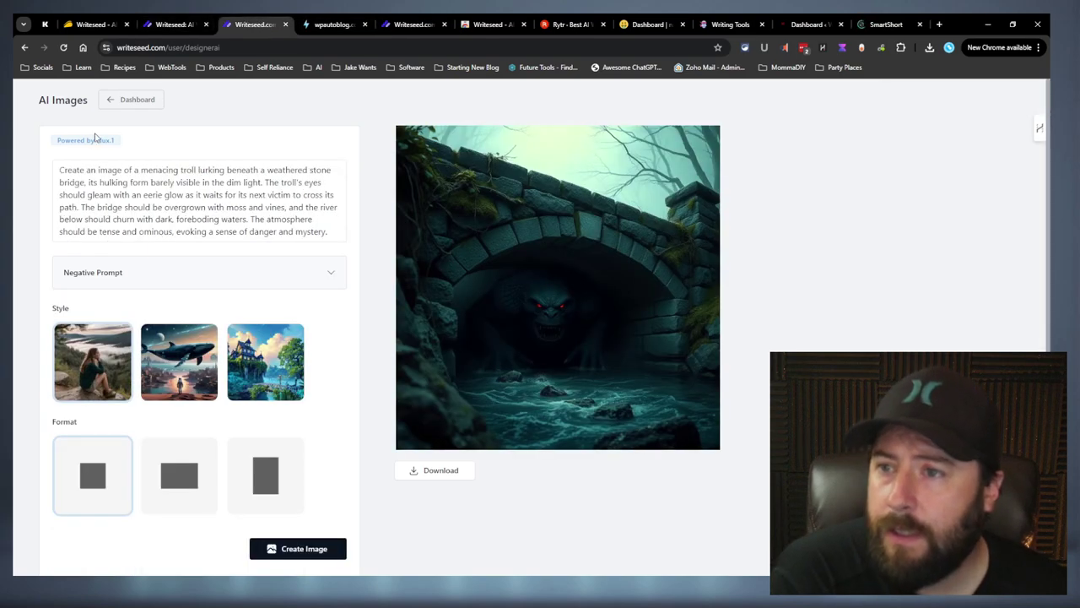
pyautogui.click(169, 22)
pyautogui.click(231, 20)
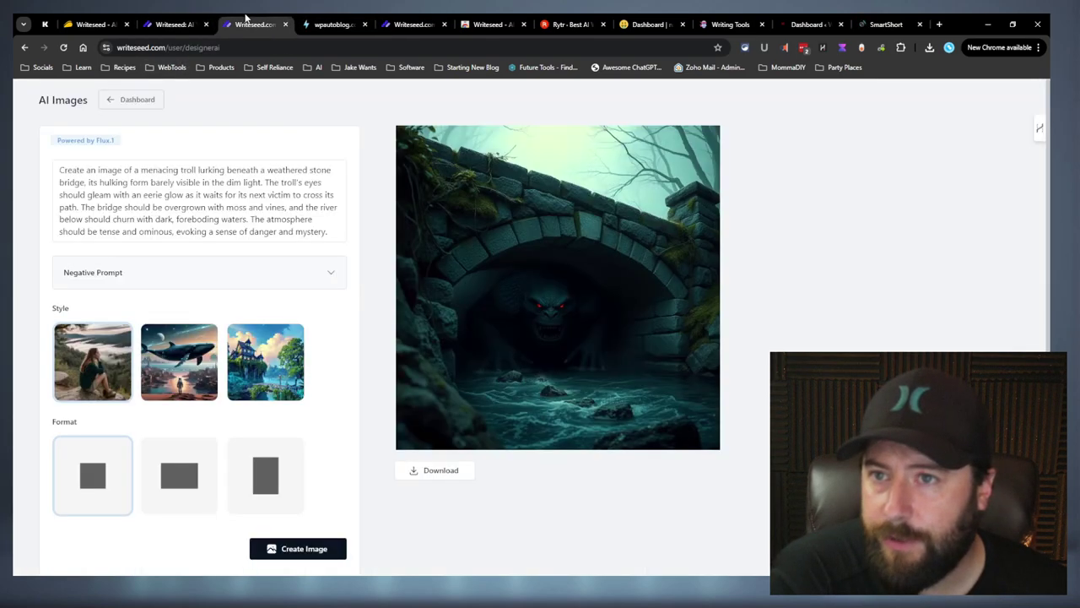
pyautogui.click(123, 103)
pyautogui.click(356, 133)
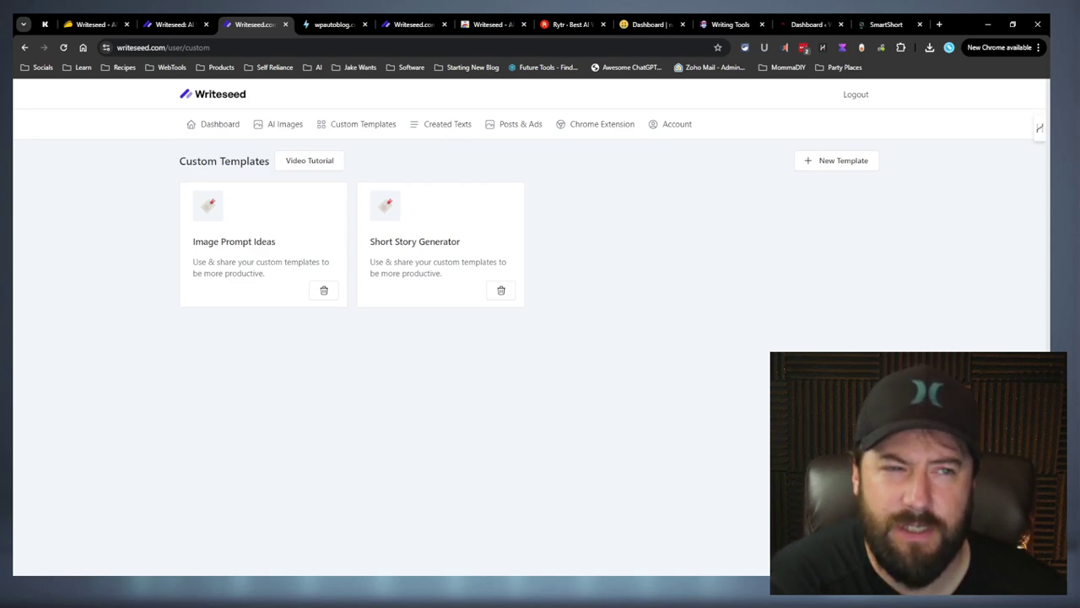
# Switch to SmartShort, briefly play the "Goblin vs. Troll Showdown!" video, and return to Writeseed's Custom Templates page.
pyautogui.click(886, 24)
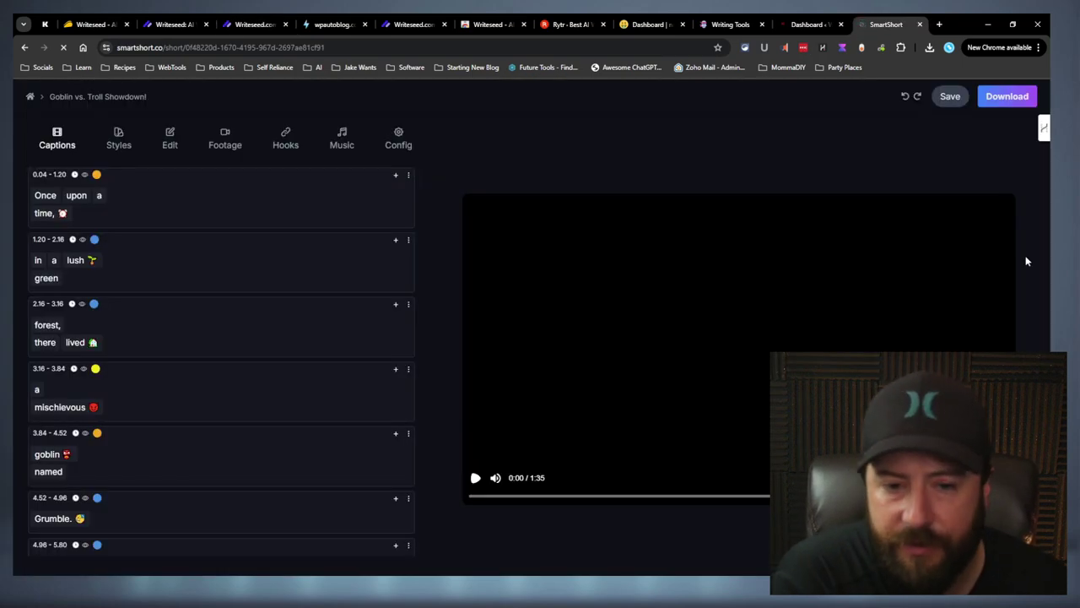
pyautogui.click(475, 477)
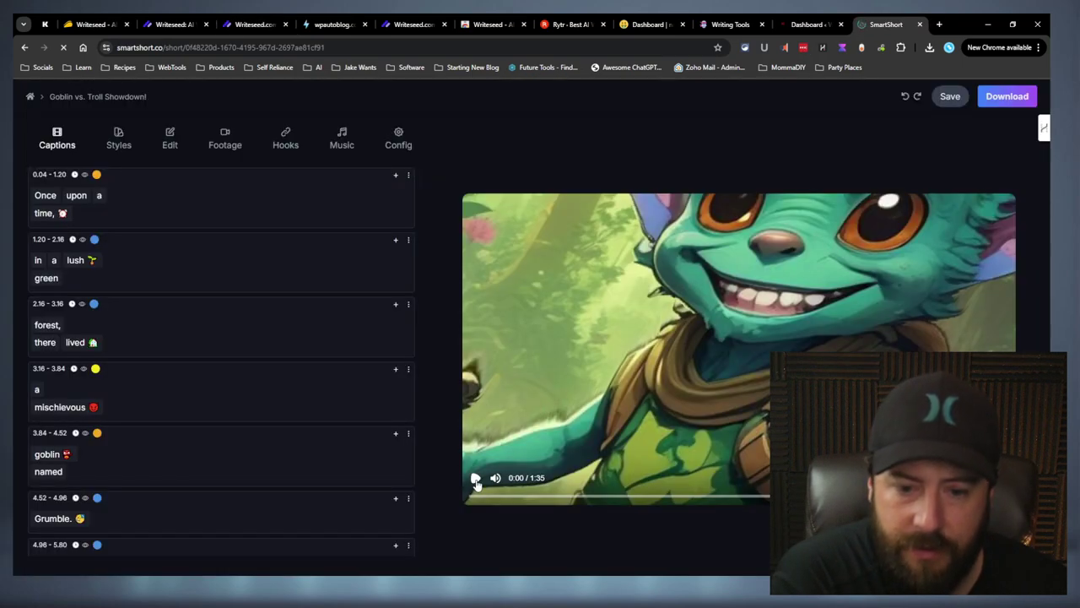
pyautogui.click(475, 477)
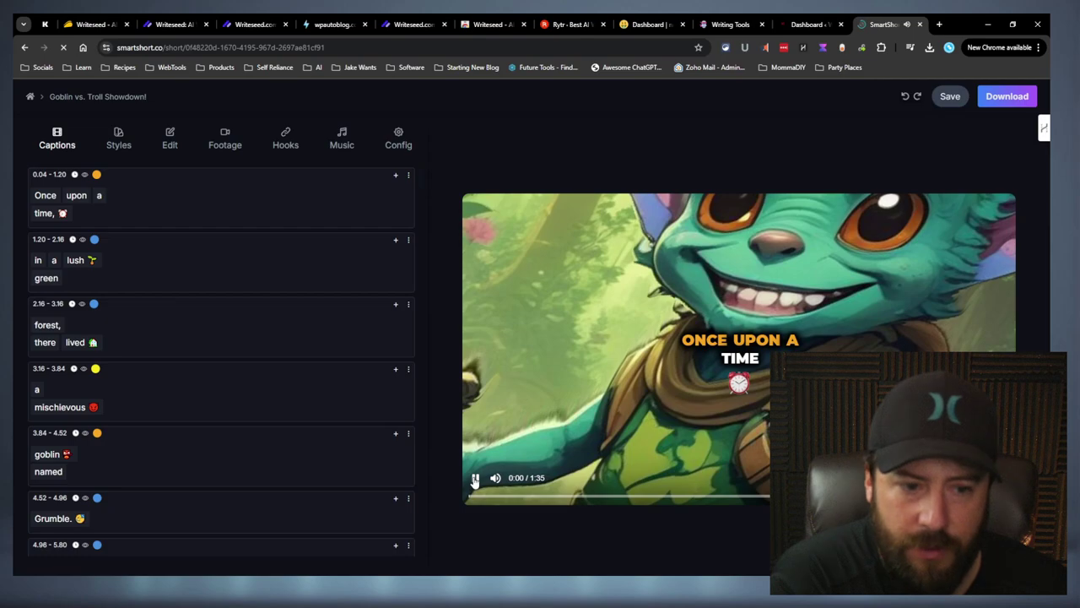
pyautogui.click(475, 478)
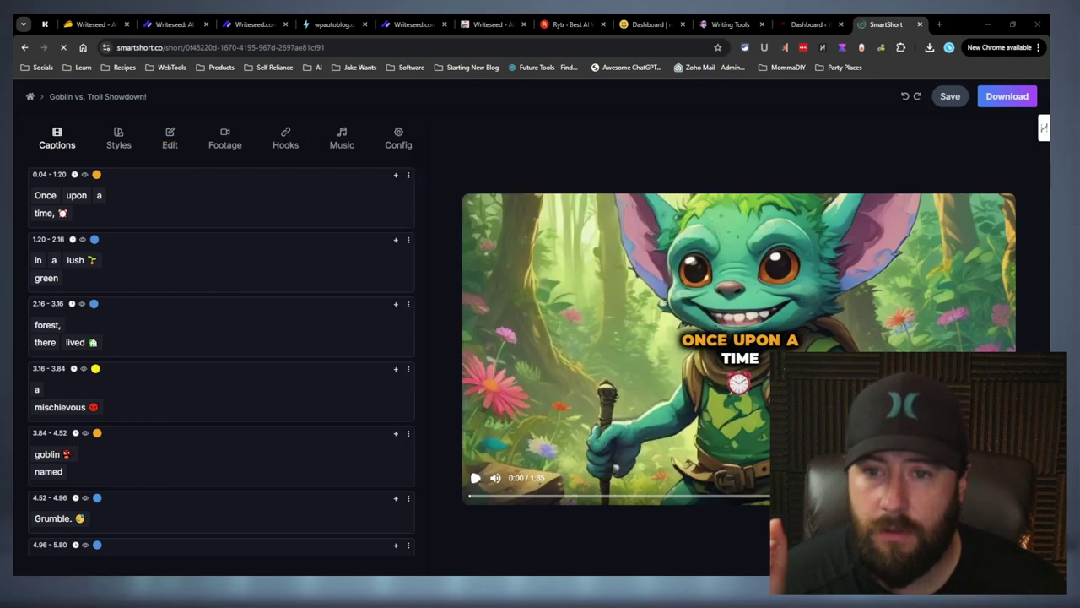
pyautogui.click(173, 24)
pyautogui.click(253, 24)
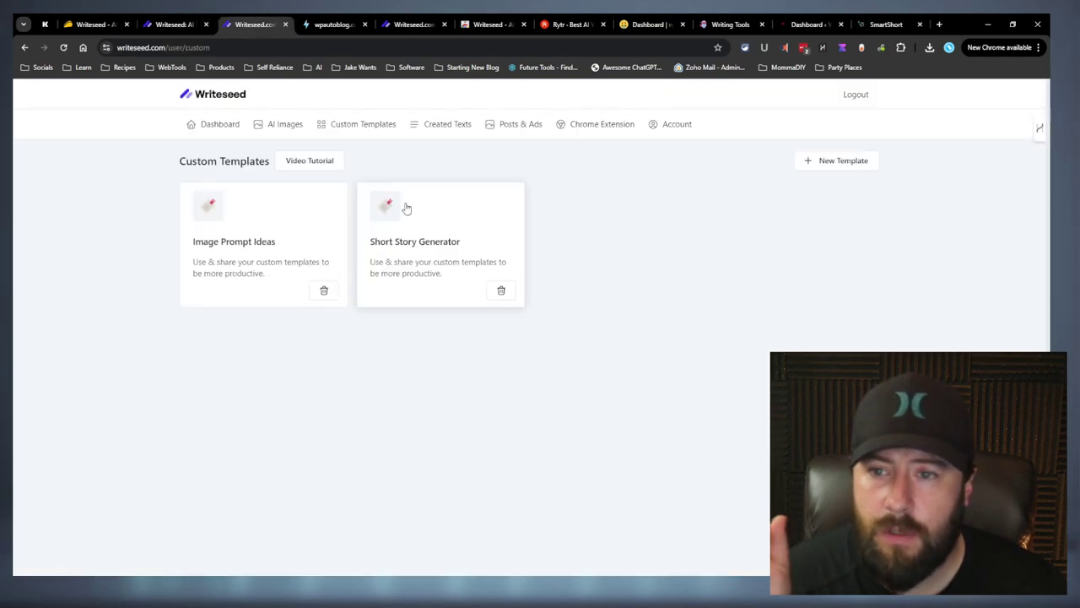
# Open Created Texts and review the full list of saved articles and generated texts.
pyautogui.click(492, 246)
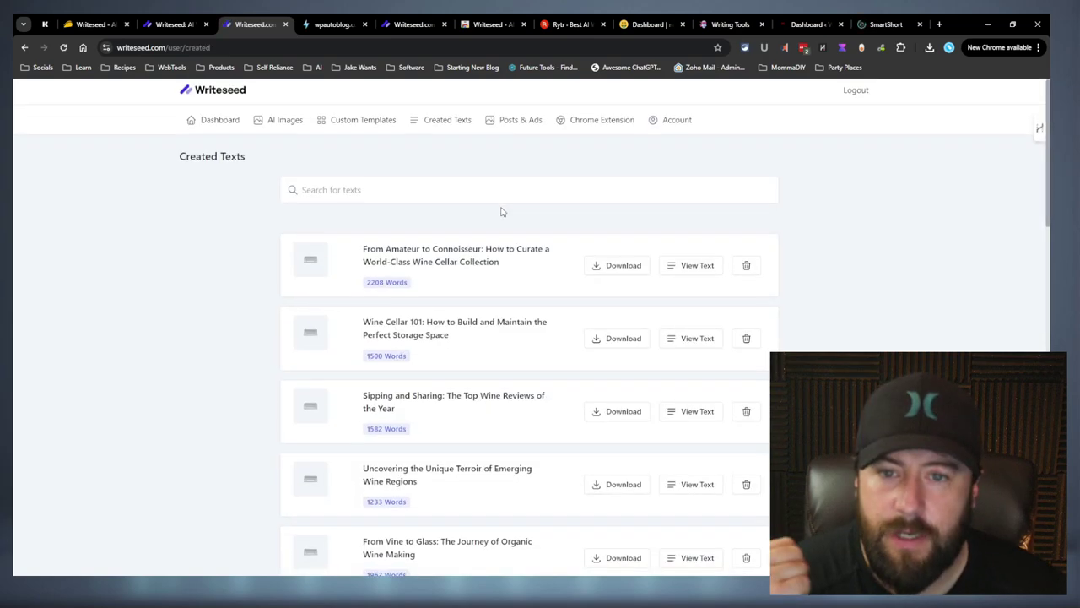
pyautogui.scroll(-10, 506, 198)
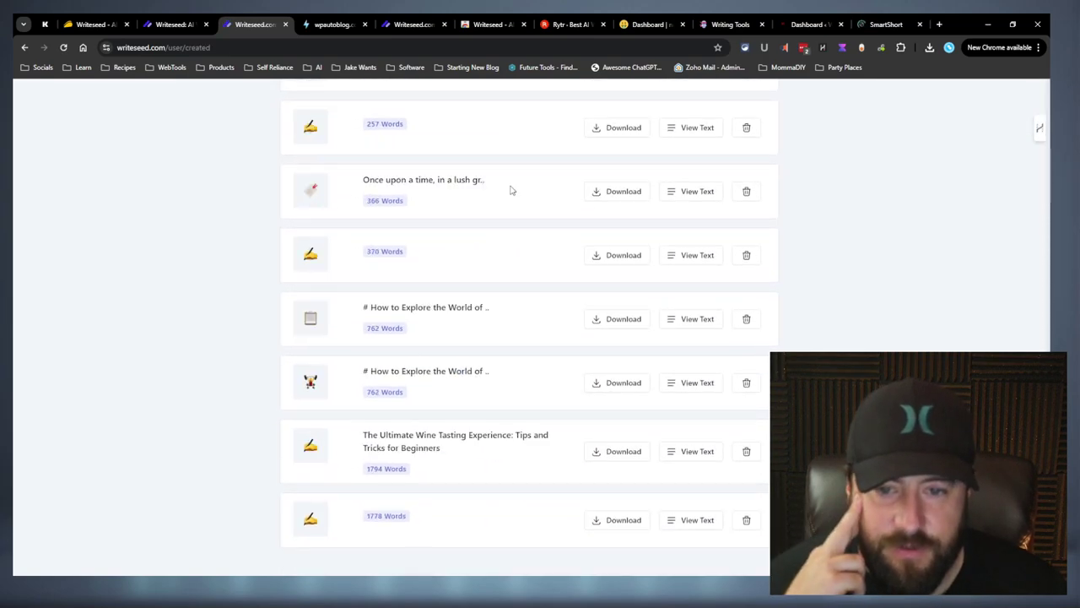
pyautogui.scroll(15, 519, 251)
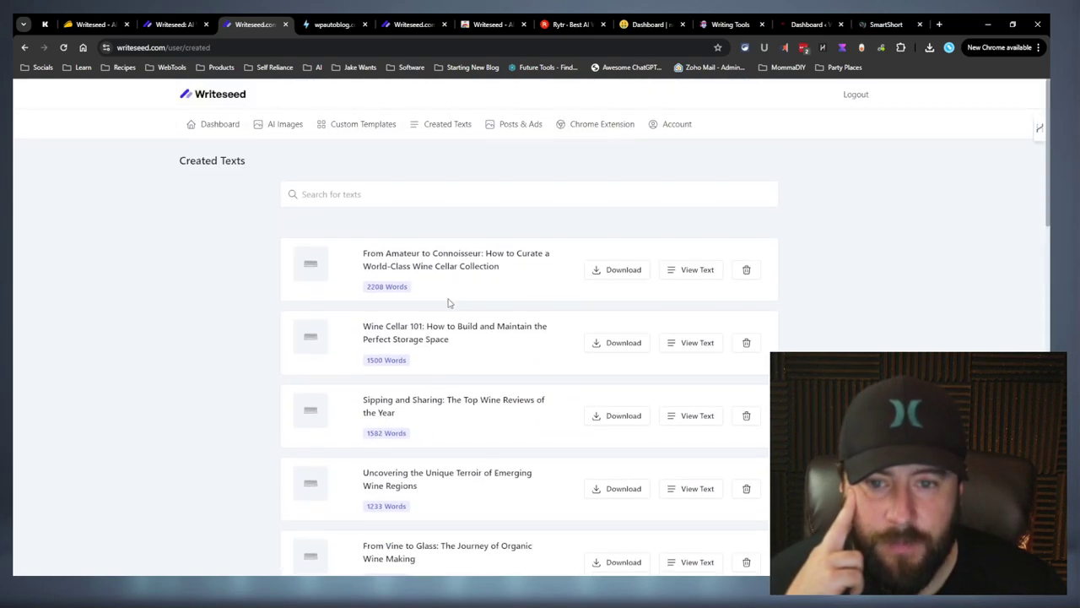
# Create another AI image using the same prompt of a menacing troll lurking beneath a weathered stone bridge.
pyautogui.click(281, 125)
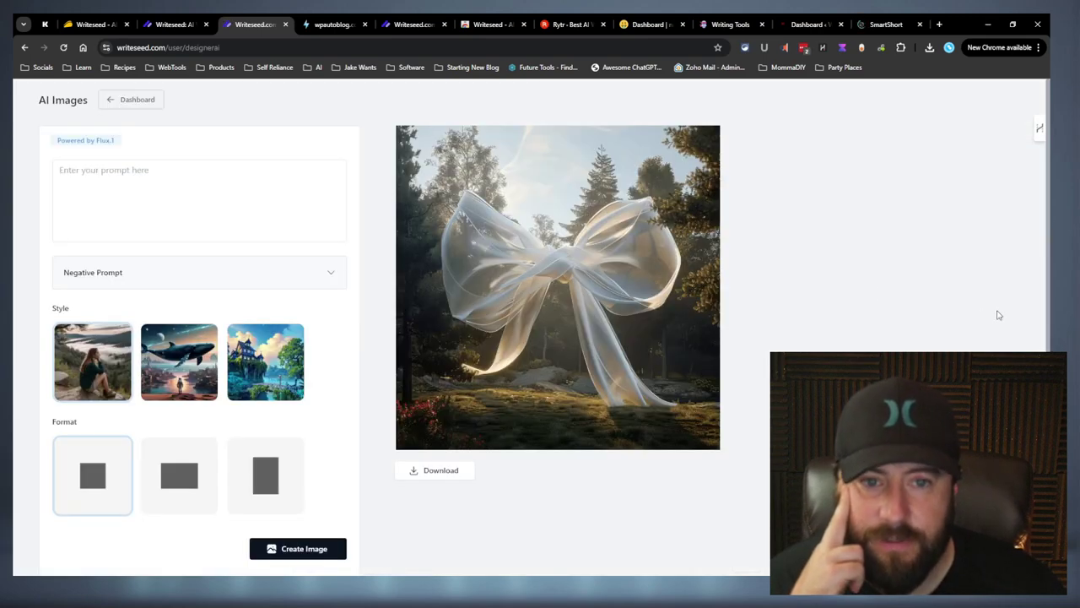
pyautogui.click(305, 218)
pyautogui.write("Create an image of a menacing troll lurking beneath a weathered stone bridge, its hulking form barely visible in the dim light. The troll's eyes should gleam with an eerie glow as it waits for its next victim to cross its path. The bridge should be overgrown with moss and vines, and the river below should churn with dark, foreboding waters. The atmosphere should be tense and ominous, evoking a sense of danger and mystery.")
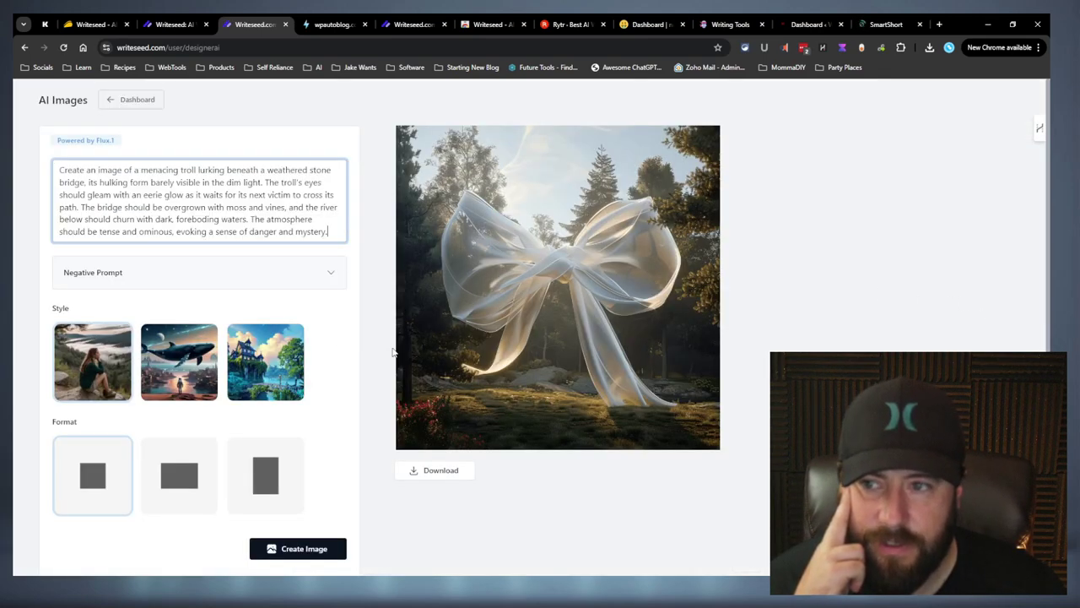
pyautogui.click(335, 557)
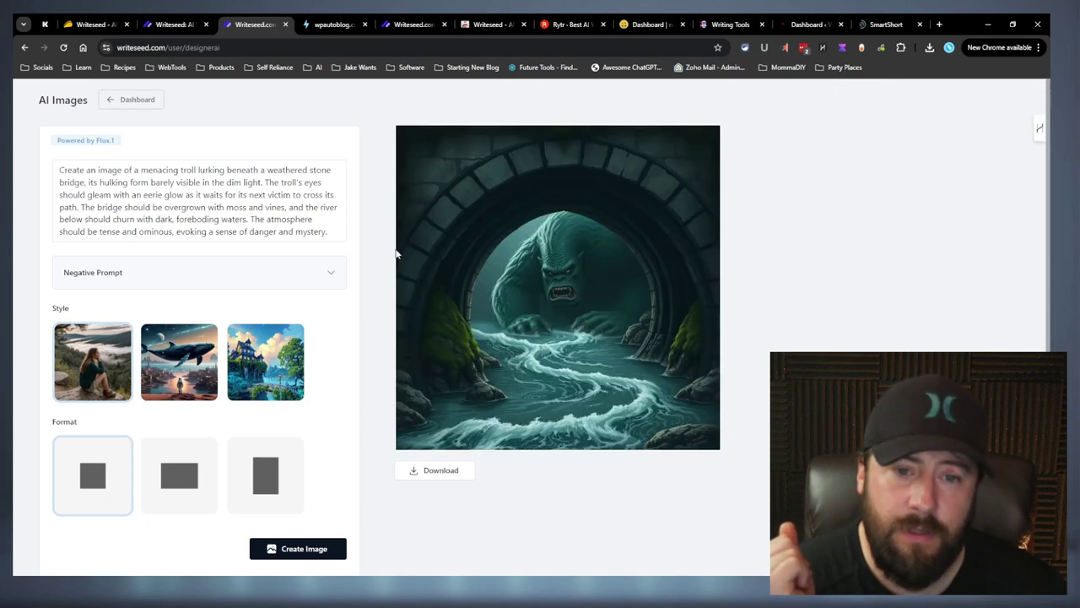
# Return to the dashboard and open the Social Media Posts & Ads creator.
pyautogui.click(144, 102)
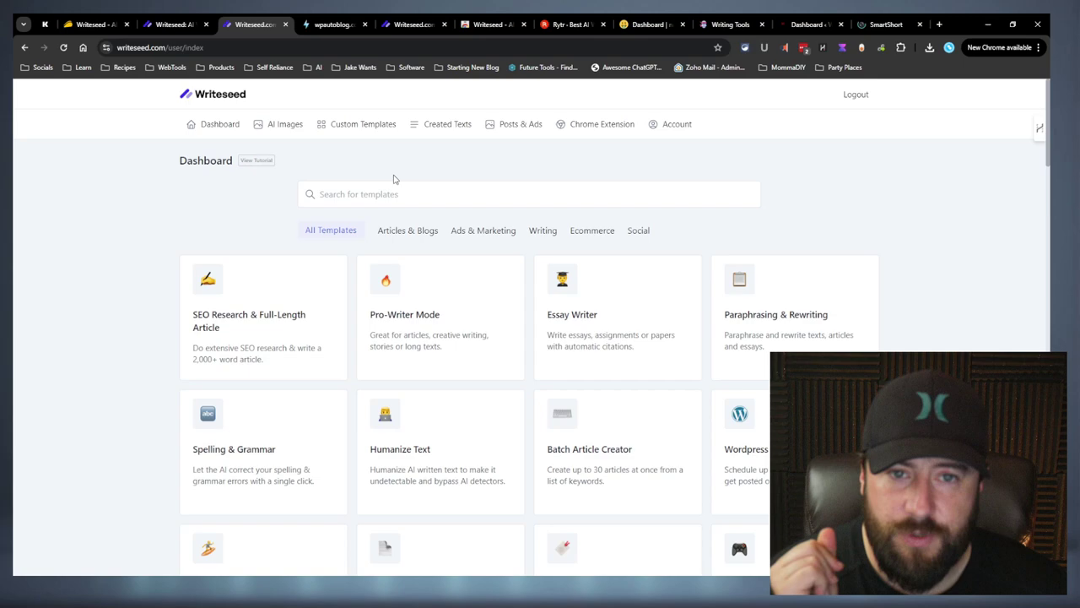
pyautogui.click(506, 129)
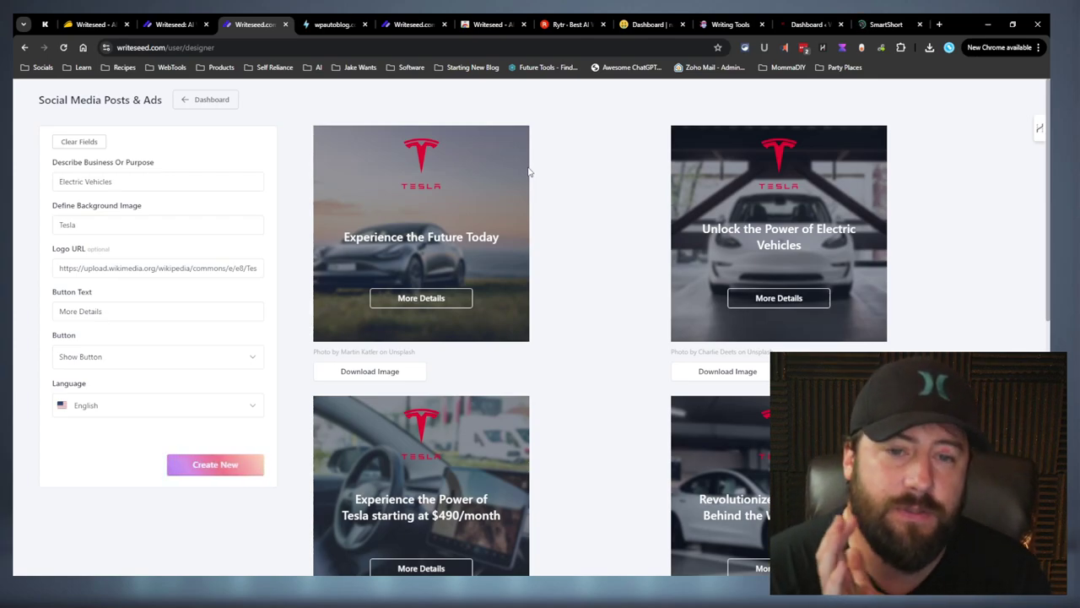
# Review all the sample Tesla ads in the Social Media Posts & Ads creator, and return to the dashboard.
pyautogui.scroll(-6, 549, 157)
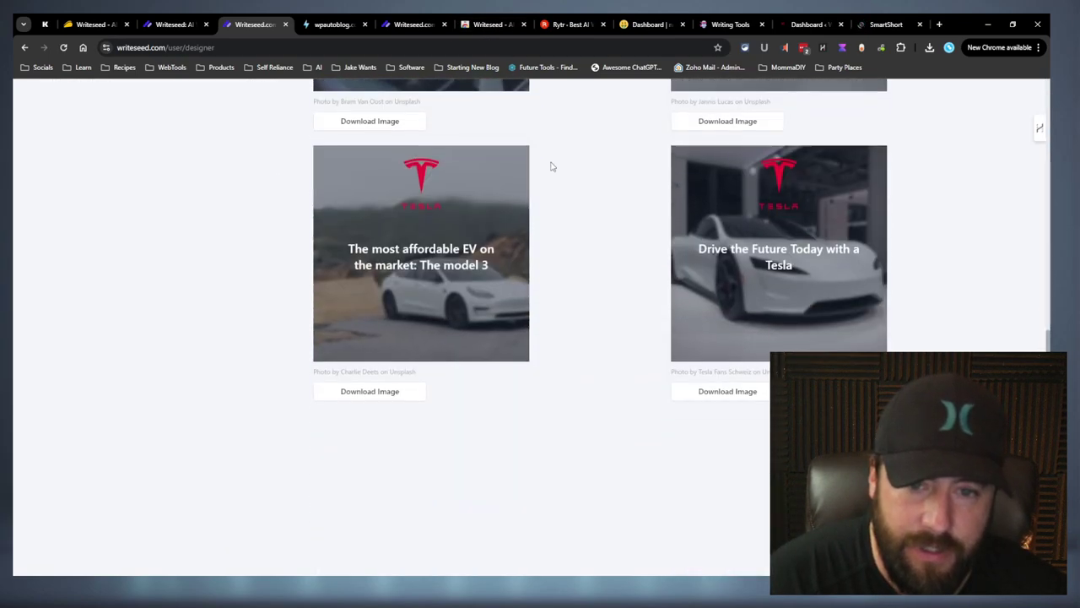
pyautogui.scroll(5, 556, 179)
pyautogui.scroll(2, 556, 178)
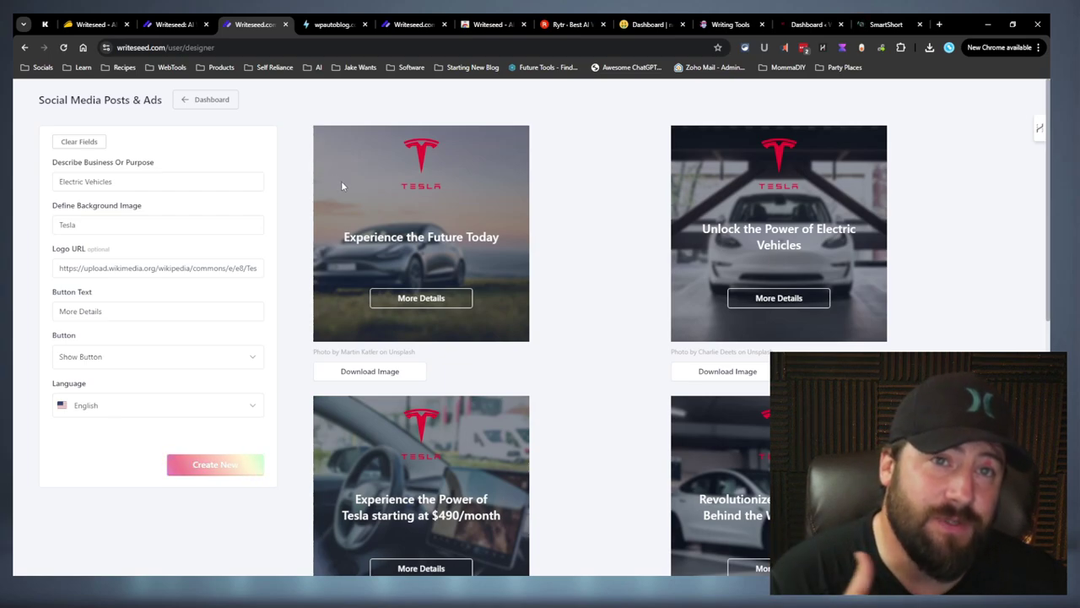
pyautogui.click(206, 99)
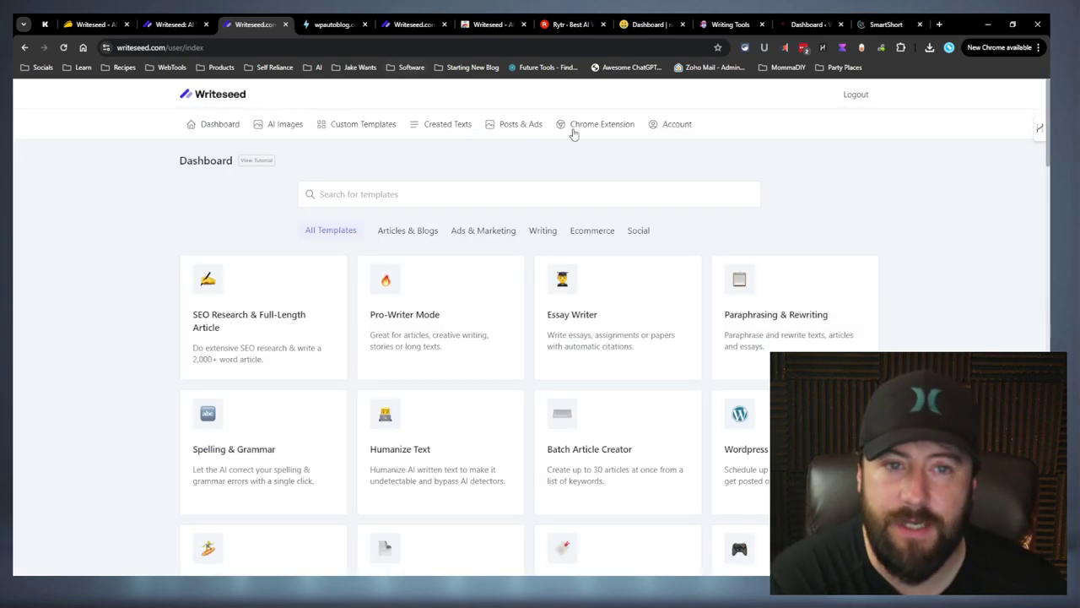
# Open the Writeseed - AI Assistant extension's Chrome Web Store listing and examine its overview and user reviews.
pyautogui.click(583, 126)
pyautogui.click(477, 20)
pyautogui.scroll(-3, 539, 264)
pyautogui.scroll(3, 539, 264)
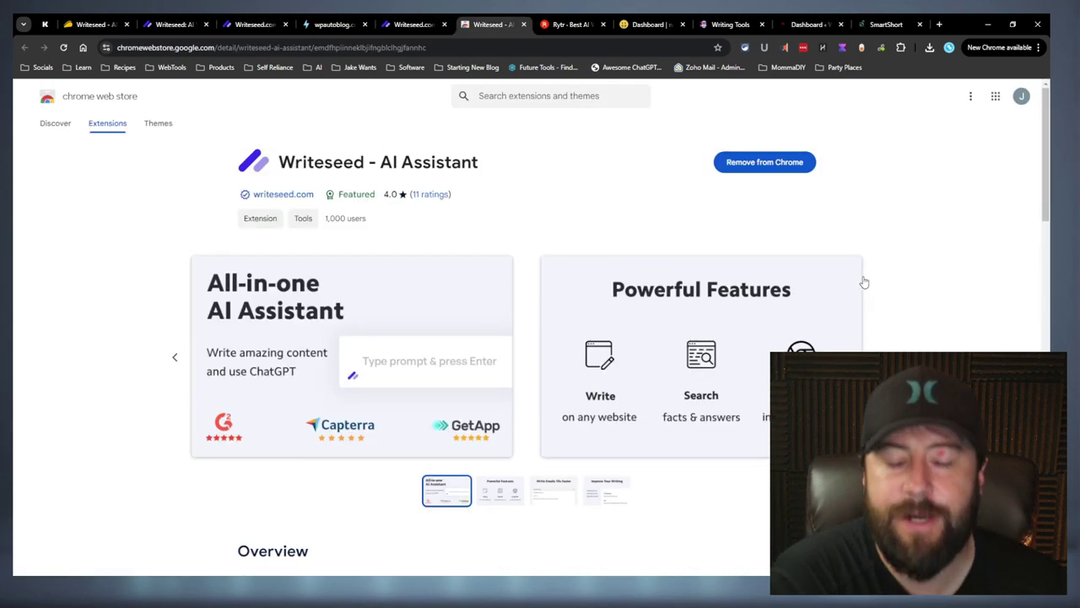
pyautogui.scroll(-3, 553, 336)
pyautogui.scroll(-5, 552, 336)
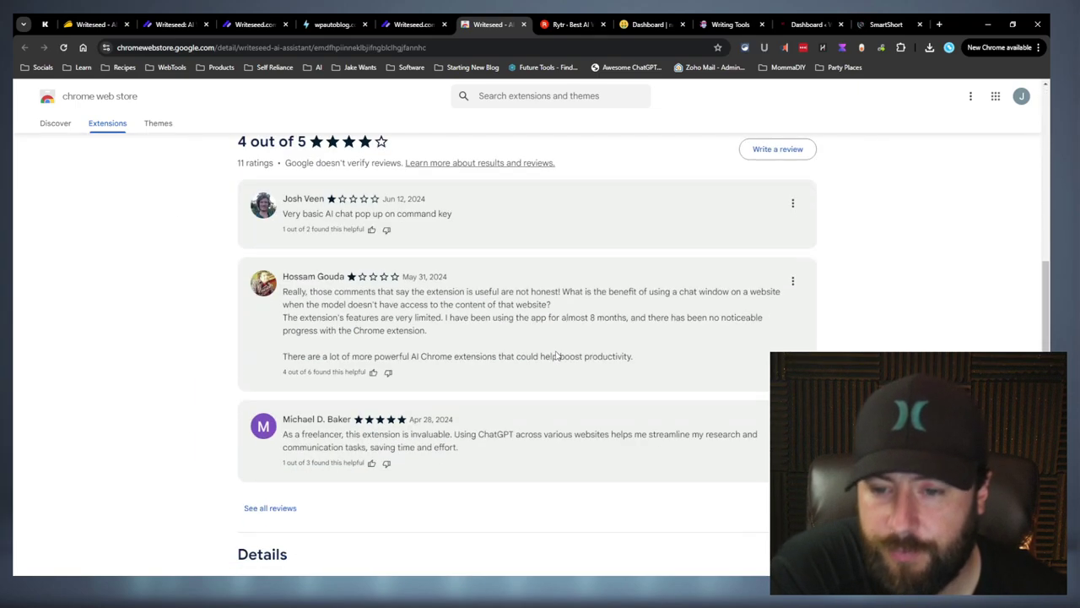
pyautogui.scroll(8, 425, 252)
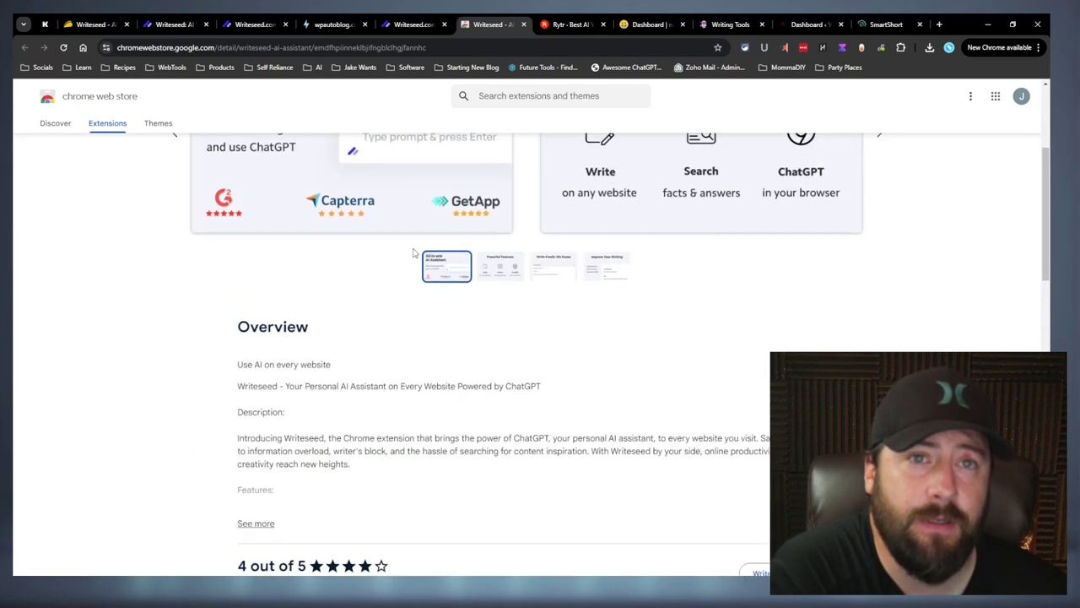
# On the AI Images page, ask Writeseed's chat assistant to generate an image prompt for a goblin with a sword and read its replies.
pyautogui.click(411, 18)
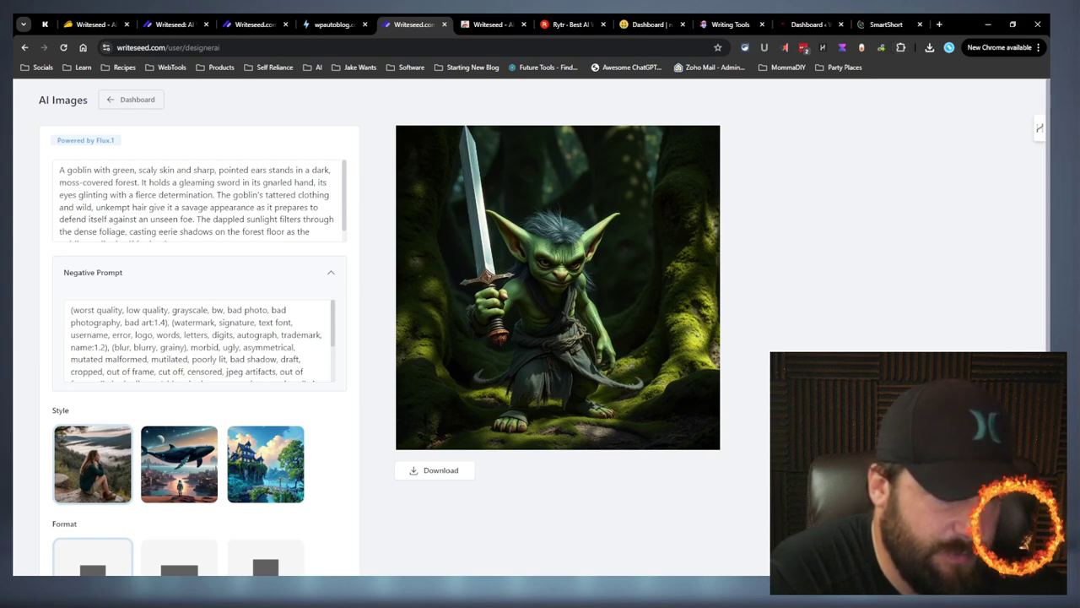
pyautogui.click(1039, 127)
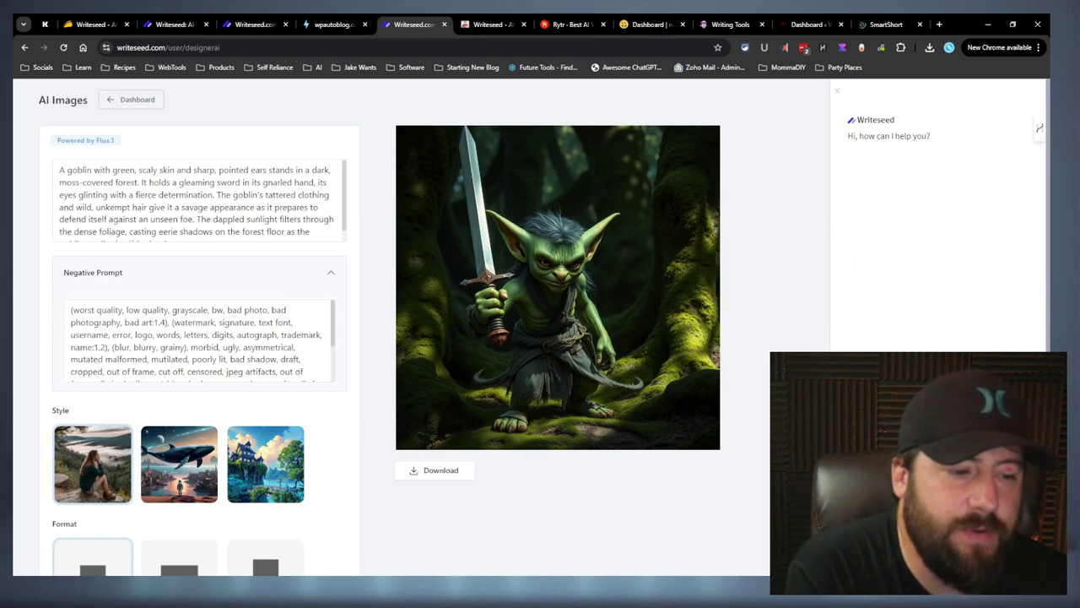
pyautogui.press('Return')
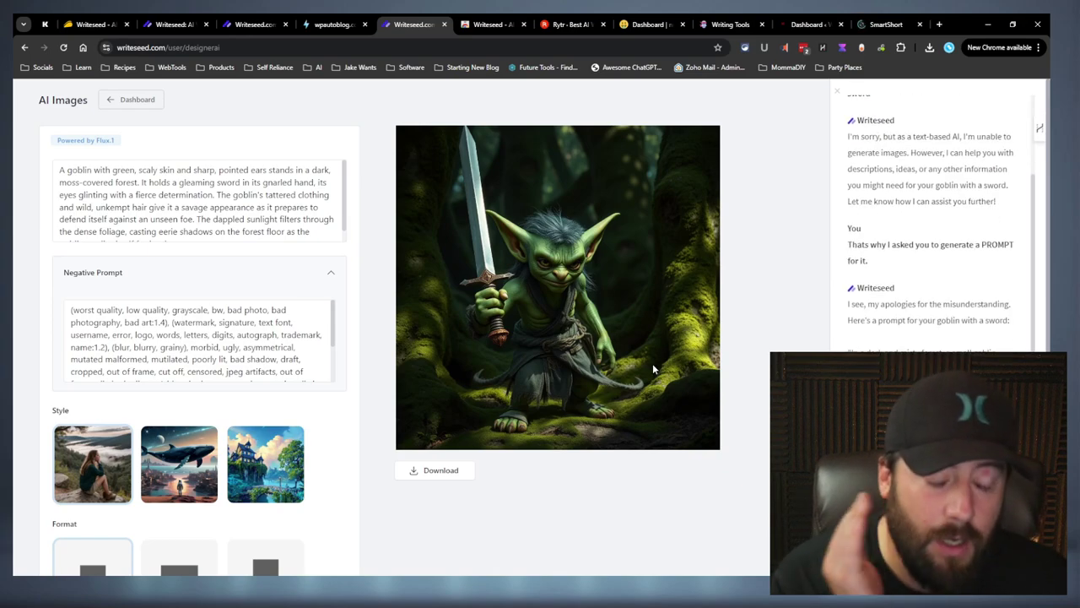
pyautogui.scroll(3, 975, 287)
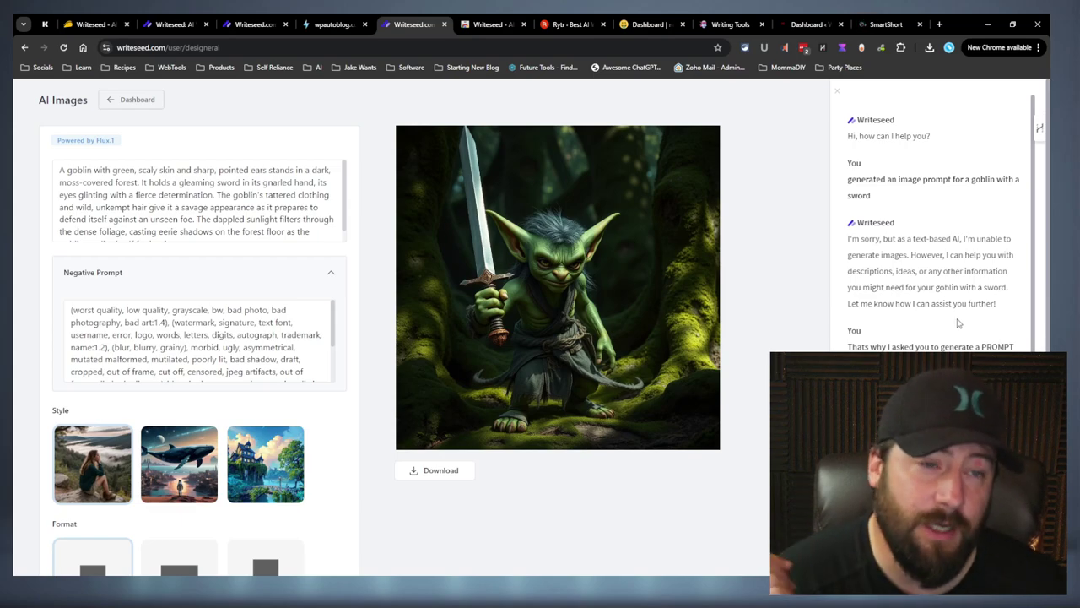
pyautogui.scroll(-4, 957, 323)
pyautogui.scroll(5, 957, 323)
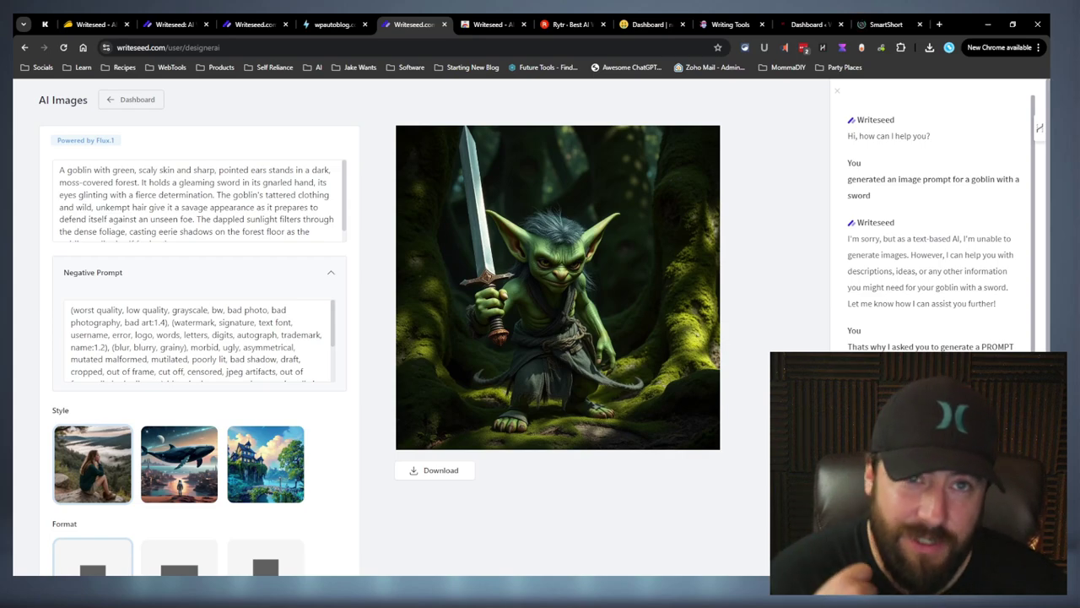
pyautogui.scroll(-2, 1040, 128)
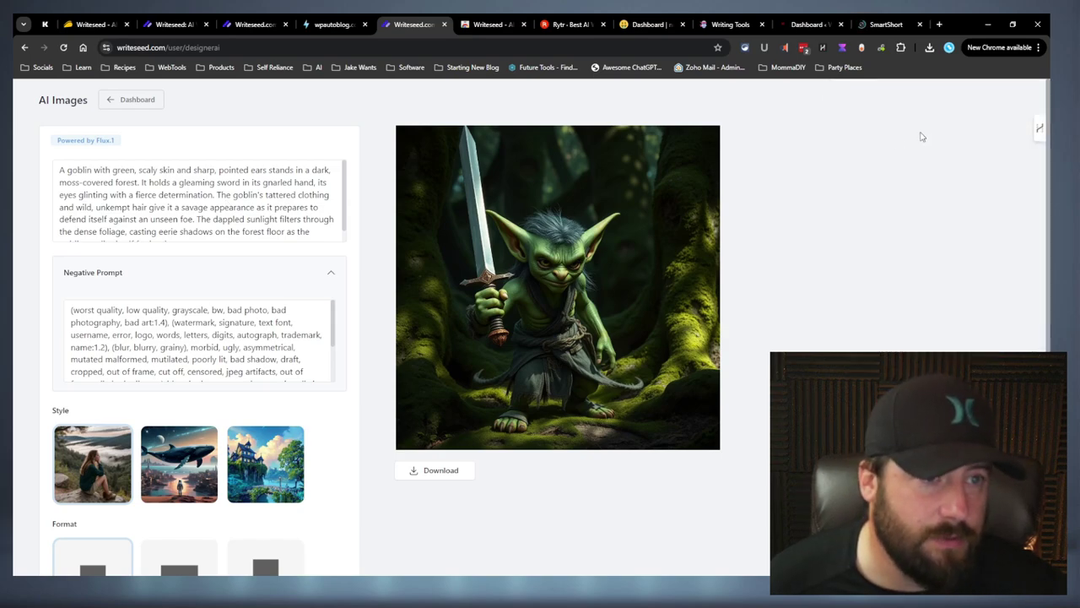
# Replace the image prompt with the assistant's text about the goblin Griznak finding an ancient sword in a misty forest, and create the image.
pyautogui.click(101, 194)
pyautogui.hotkey('ctrl', 'a')
pyautogui.hotkey('ctrl', 'v')
pyautogui.scroll(-2, 254, 439)
pyautogui.click(337, 450)
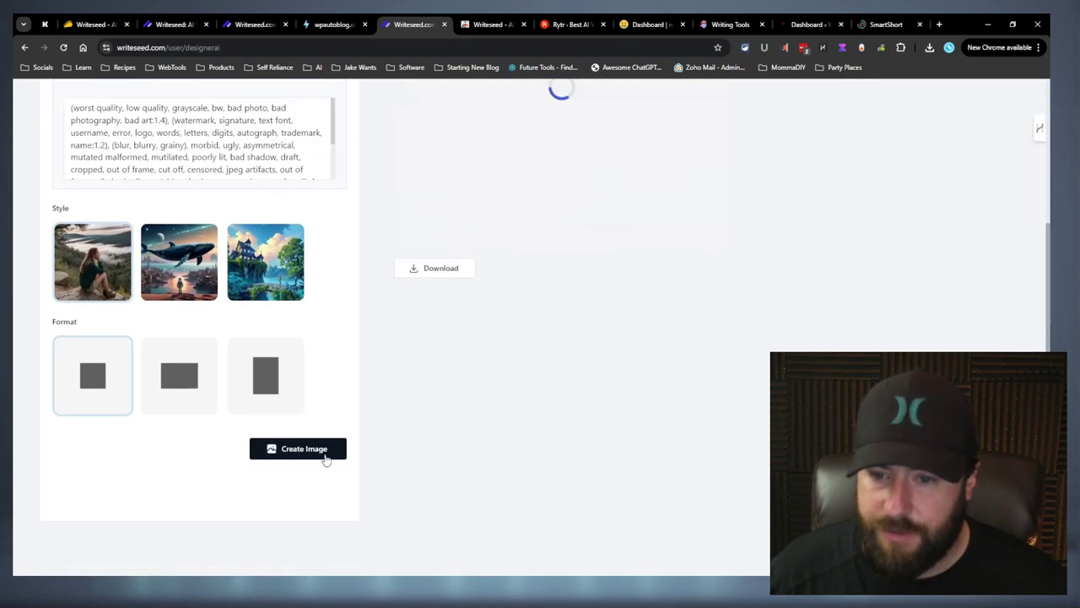
pyautogui.scroll(2, 593, 301)
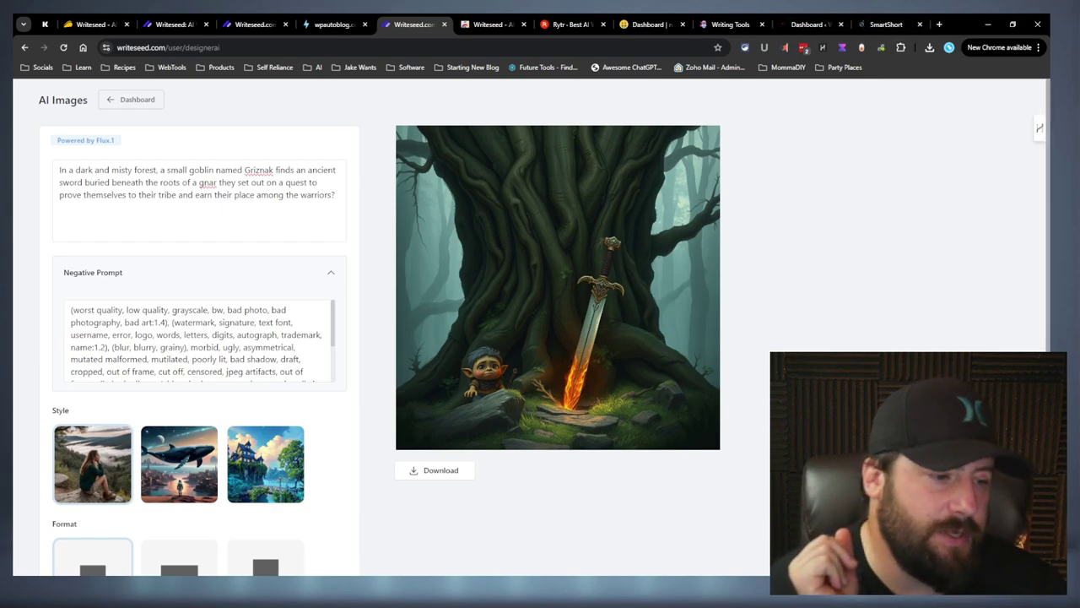
# Reopen the Writeseed assistant chat and compare its goblin prompt conversation with the generated image.
pyautogui.click(1040, 129)
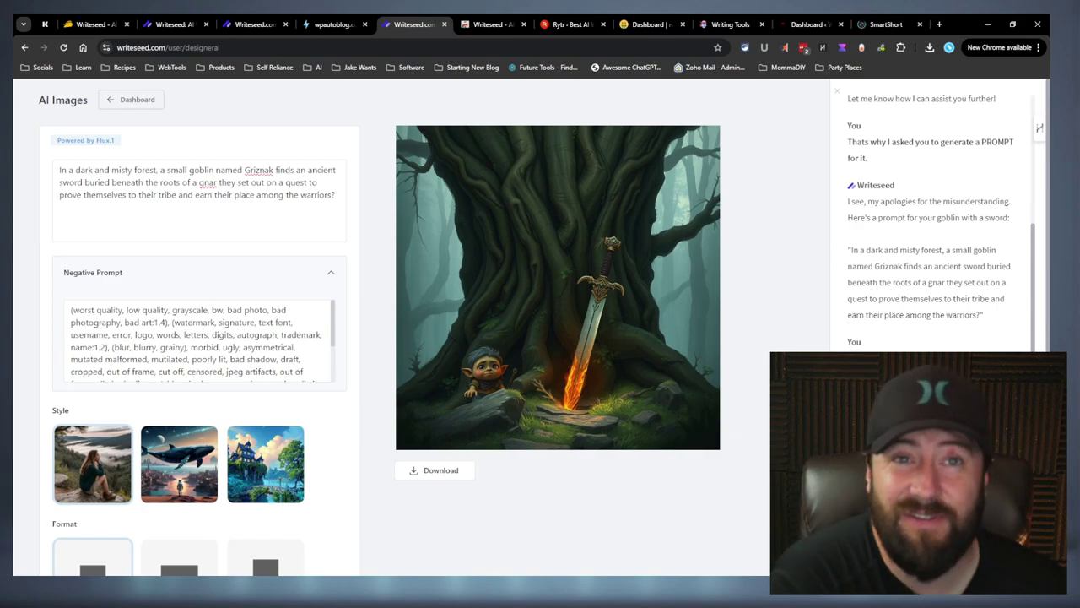
pyautogui.scroll(2, 1039, 128)
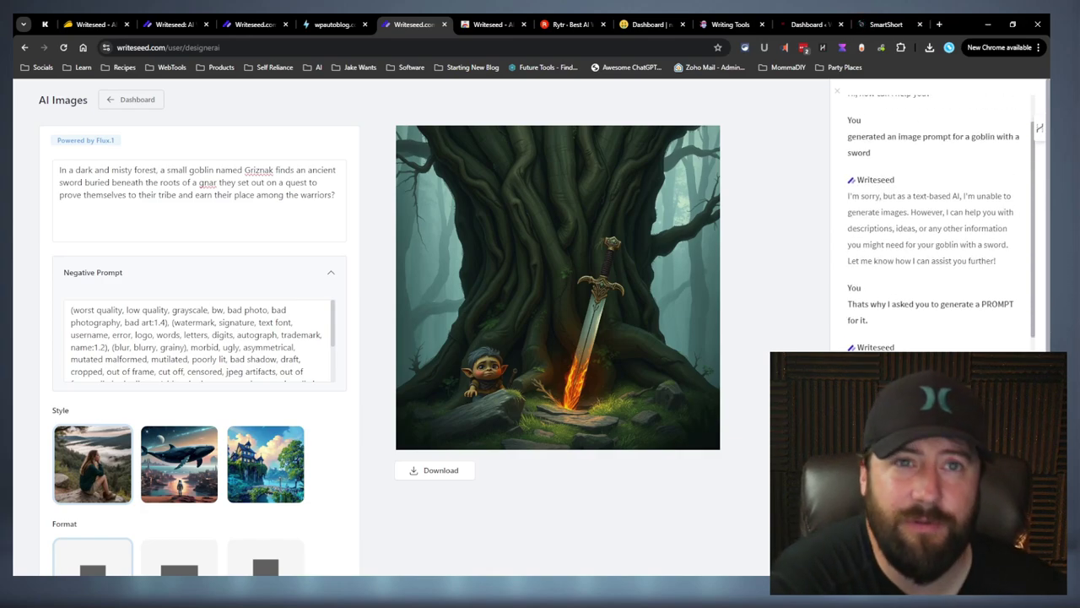
pyautogui.scroll(-2, 1039, 128)
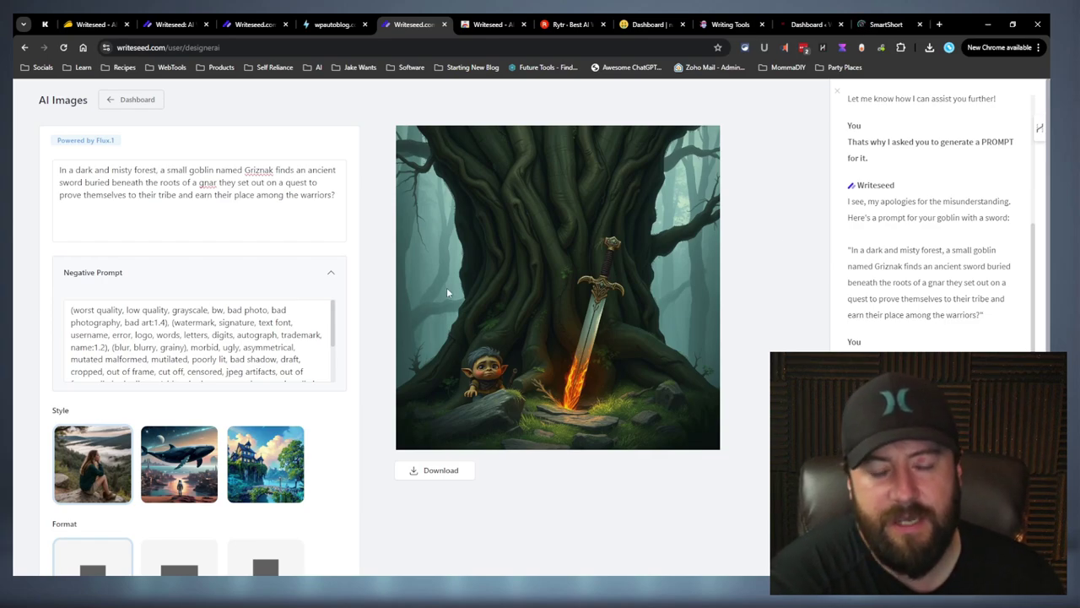
pyautogui.scroll(3, 949, 110)
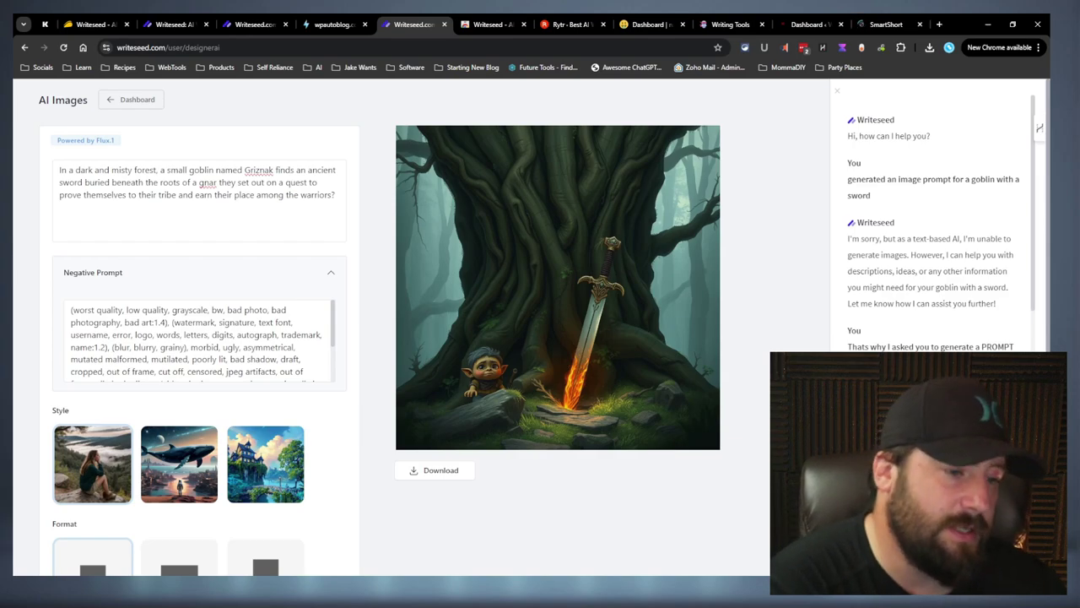
pyautogui.scroll(-3, 744, 255)
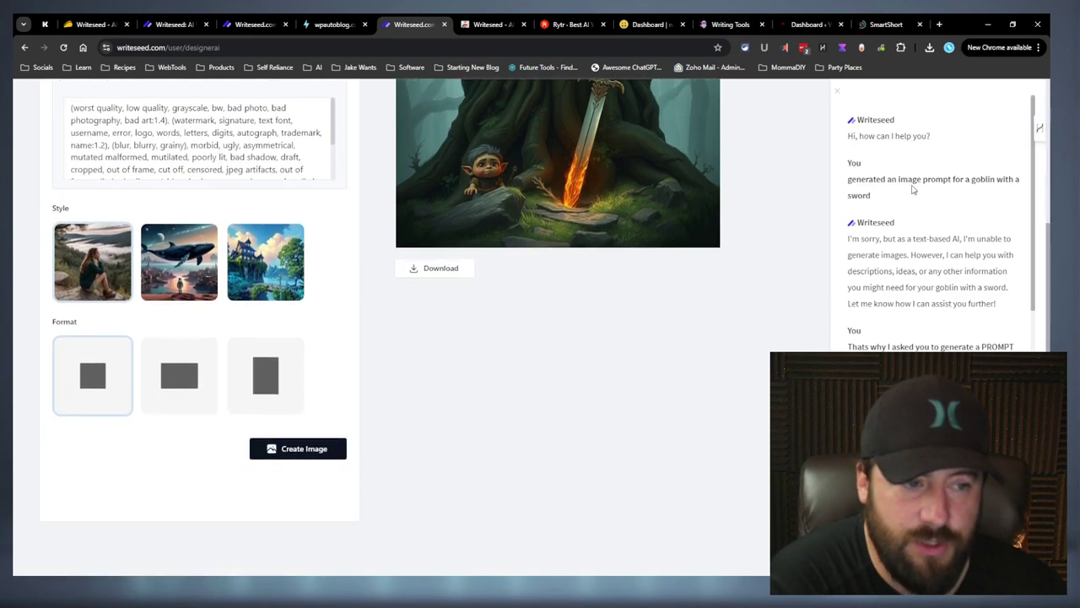
pyautogui.scroll(3, 745, 255)
pyautogui.scroll(-1, 744, 255)
pyautogui.scroll(1, 742, 251)
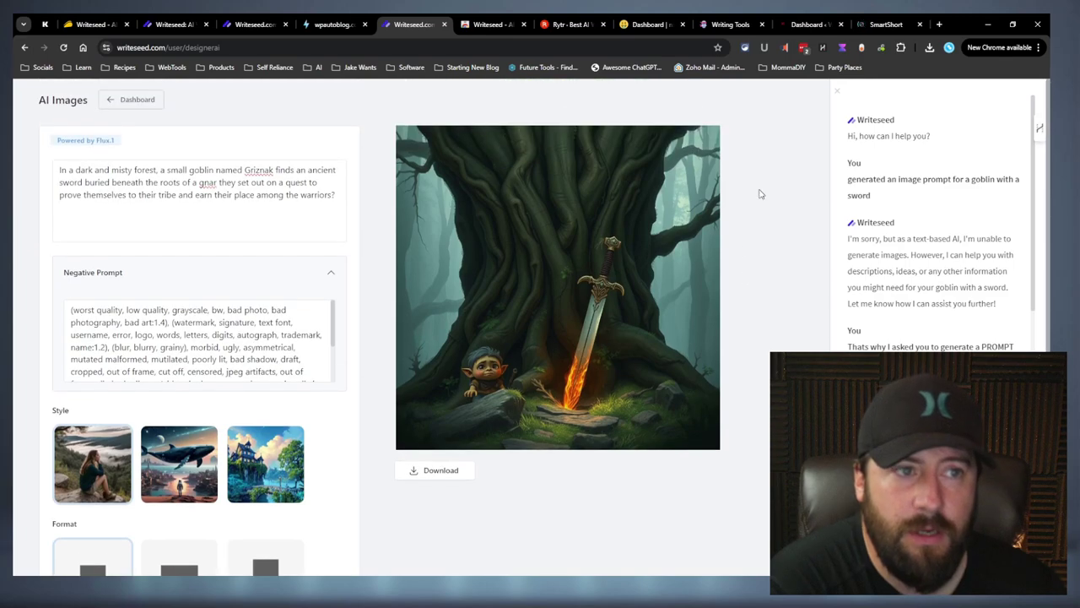
# Briefly open the HARPA.AI extension and the "What's on your mind?" assistant extension for comparison, closing each one.
pyautogui.click(823, 47)
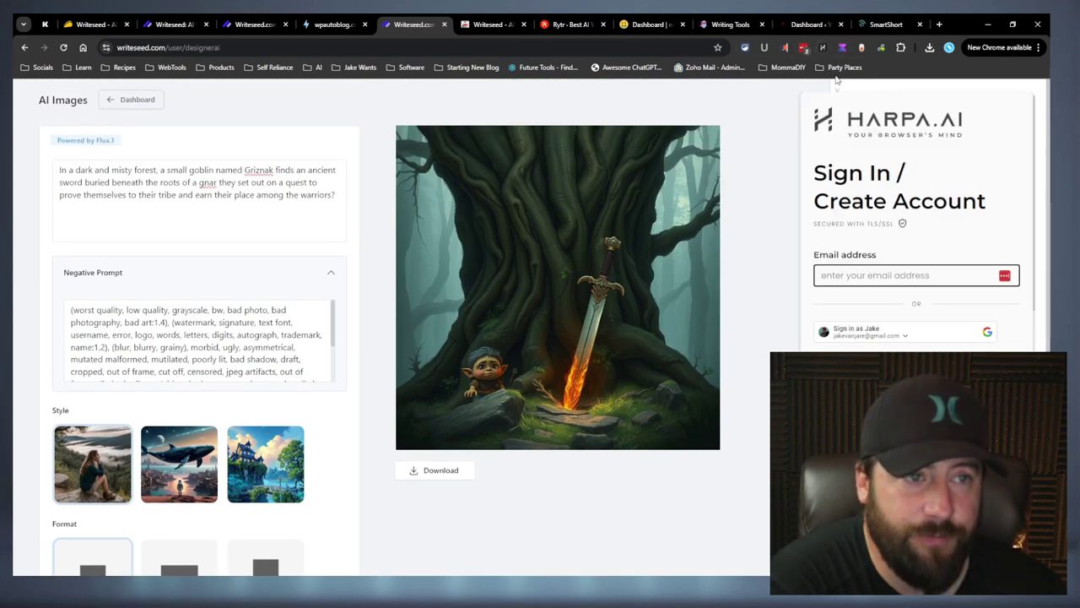
pyautogui.click(825, 47)
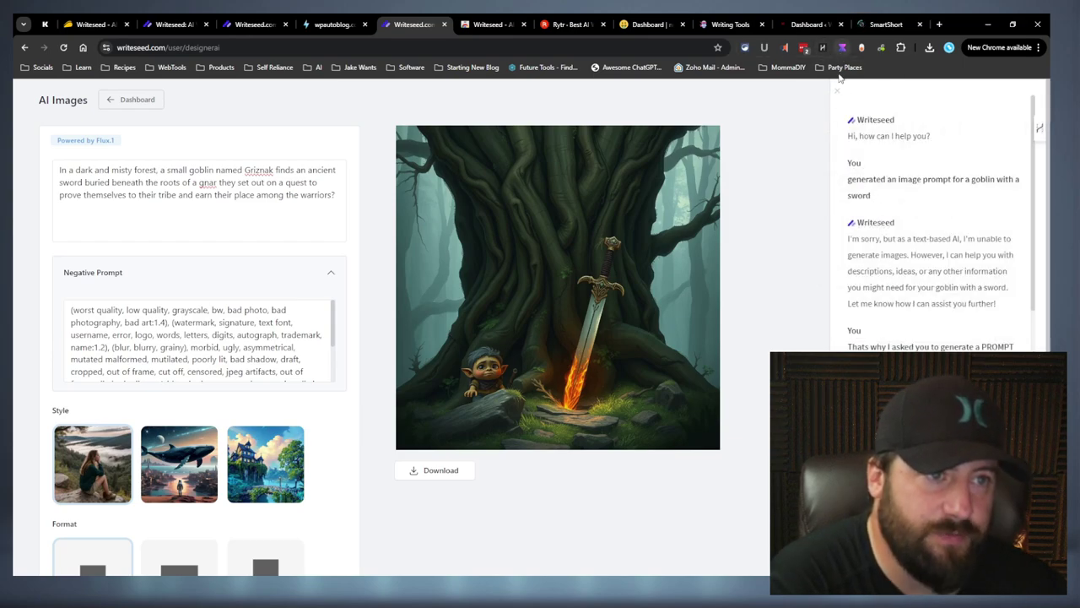
pyautogui.click(842, 47)
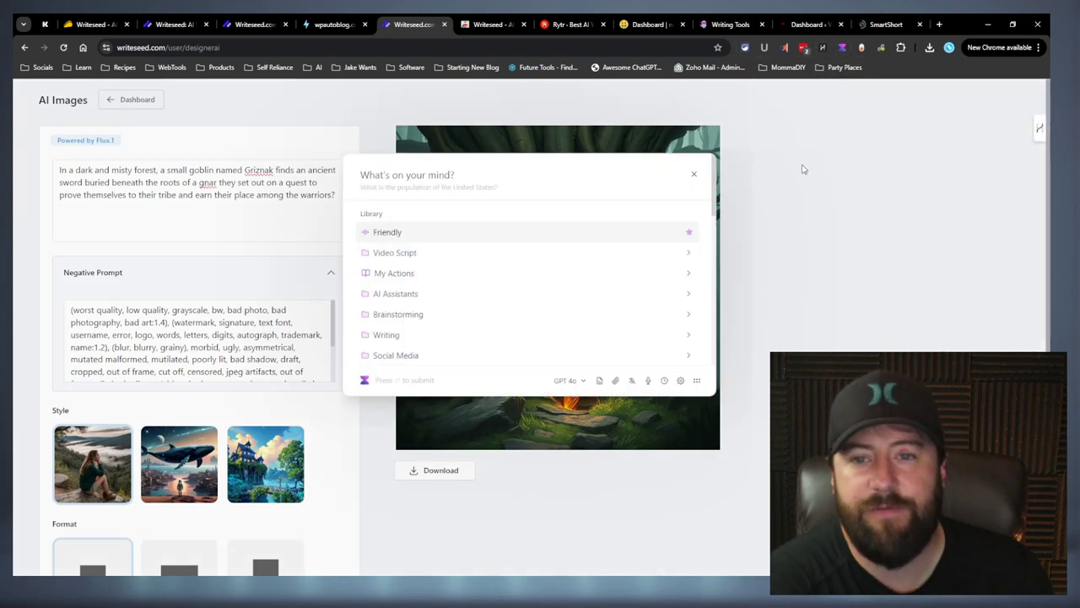
pyautogui.click(695, 175)
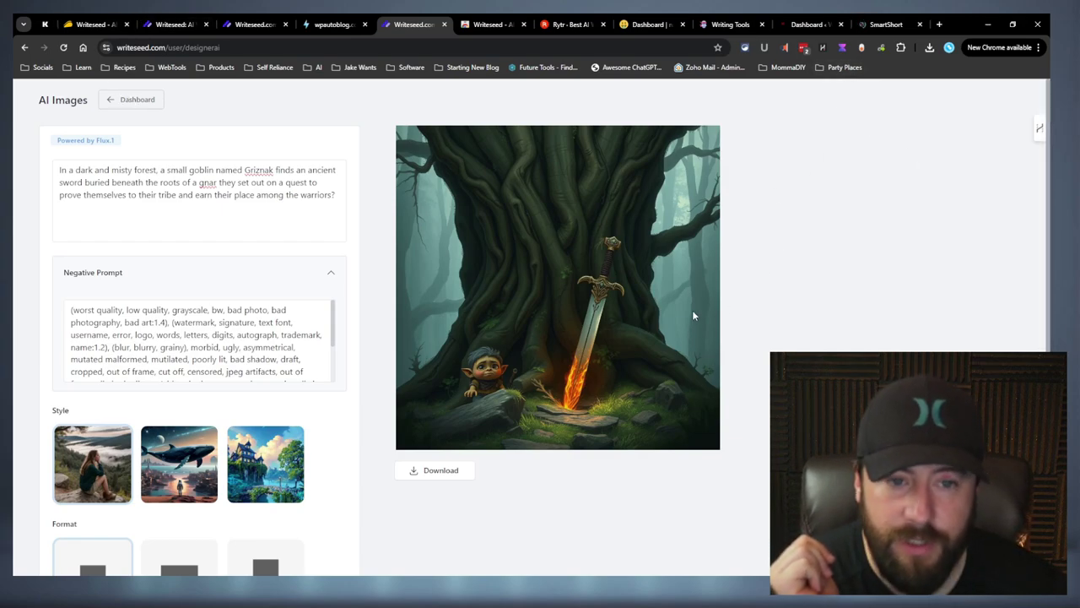
# Return to the dashboard, open Created Texts and look through the list of batch-generated wine articles.
pyautogui.click(113, 102)
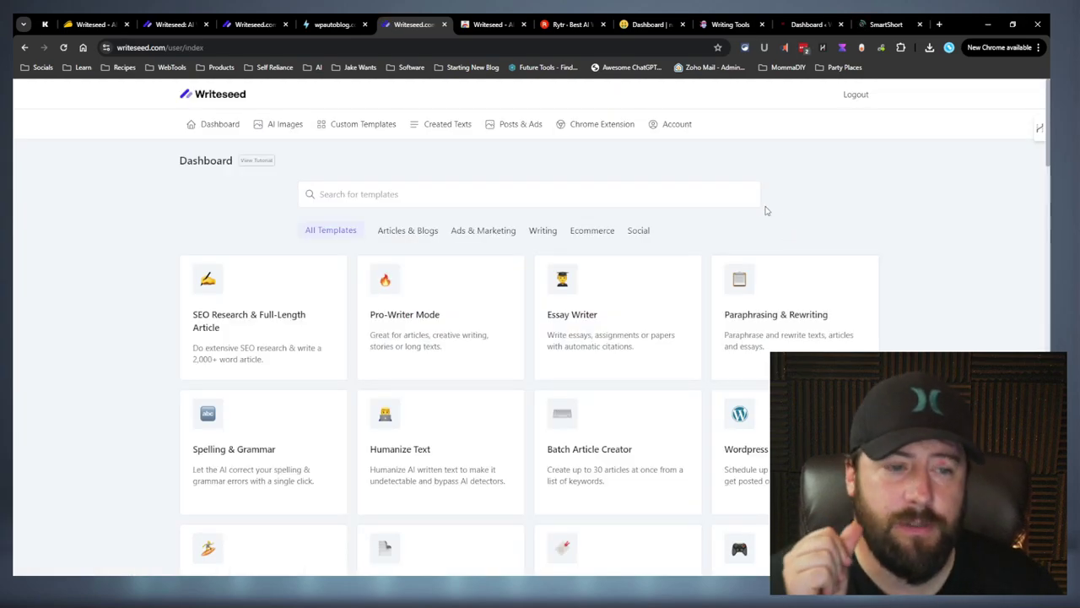
pyautogui.click(449, 126)
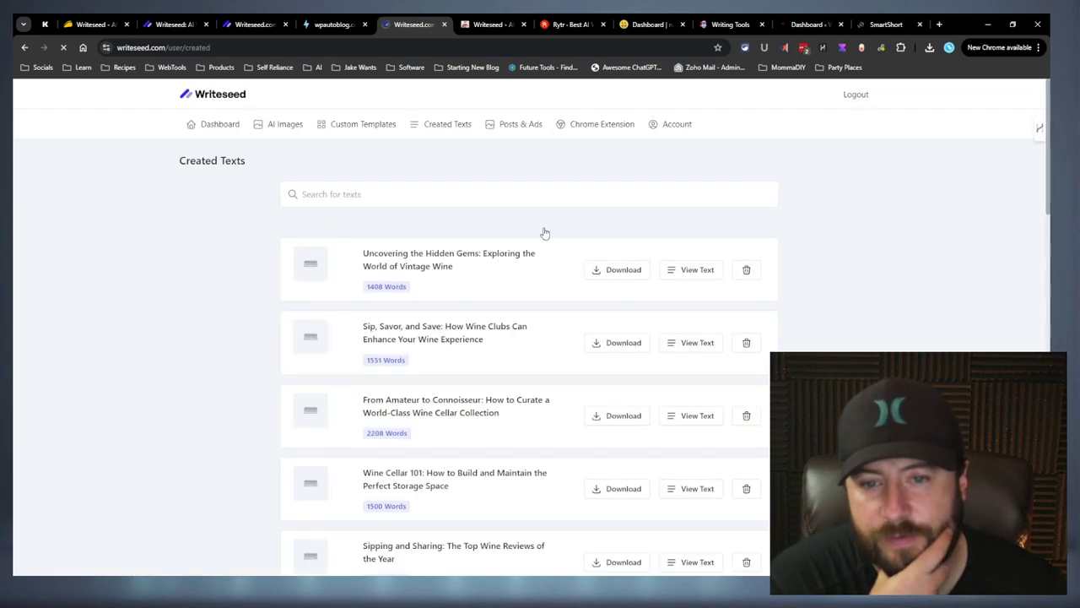
pyautogui.scroll(-1, 439, 289)
pyautogui.scroll(-6, 439, 289)
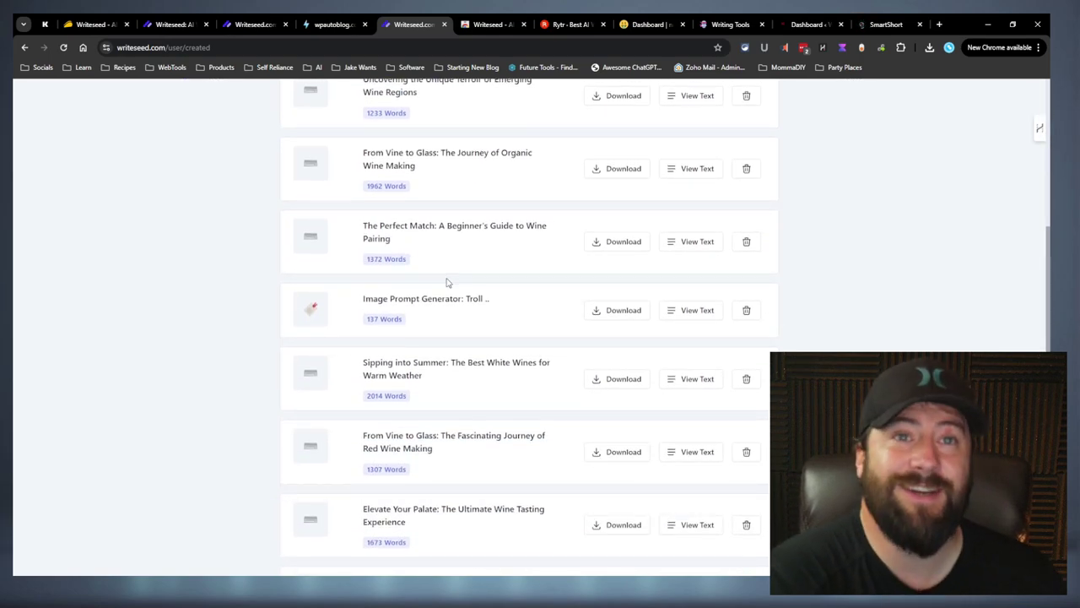
pyautogui.scroll(7, 447, 278)
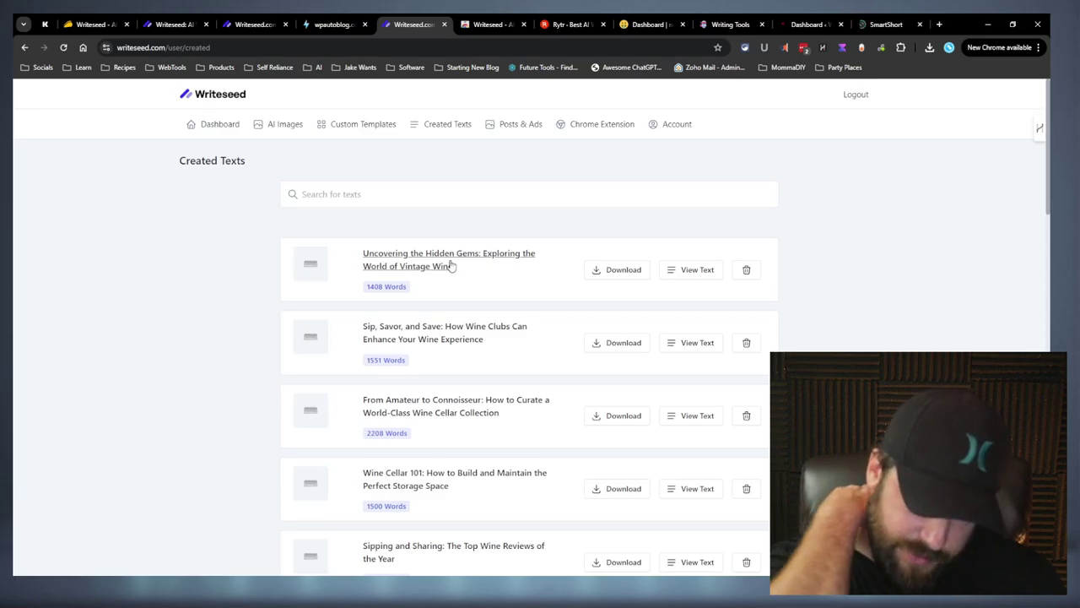
# Open the article "Uncovering the Hidden Gems: Exploring the World of Vintage Wine" and read through its sections and header image.
pyautogui.click(450, 263)
pyautogui.scroll(-15, 558, 269)
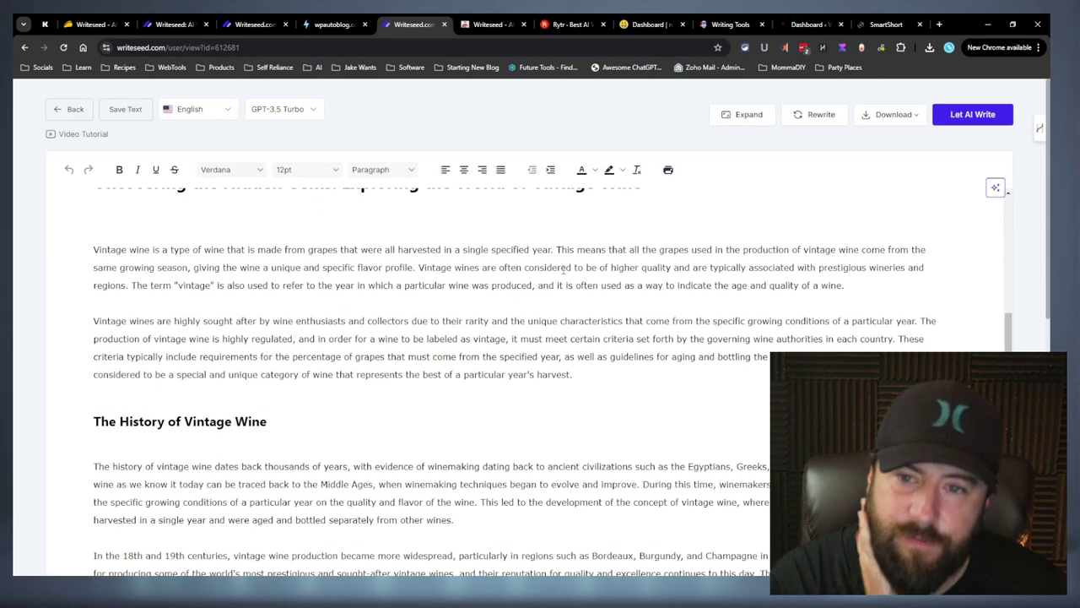
pyautogui.scroll(-6, 557, 268)
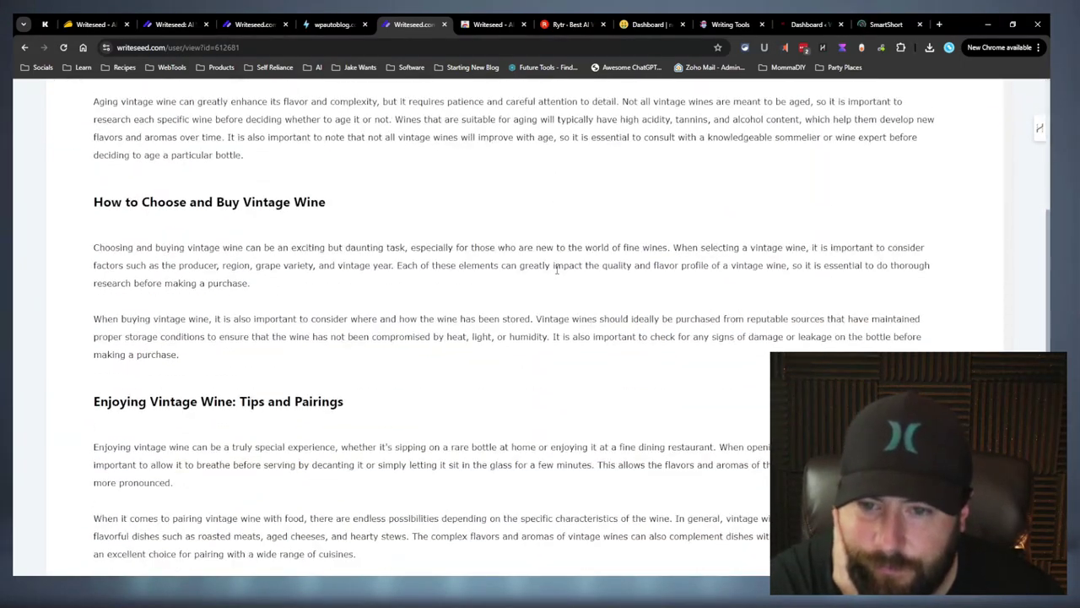
pyautogui.scroll(10, 523, 266)
pyautogui.scroll(10, 509, 264)
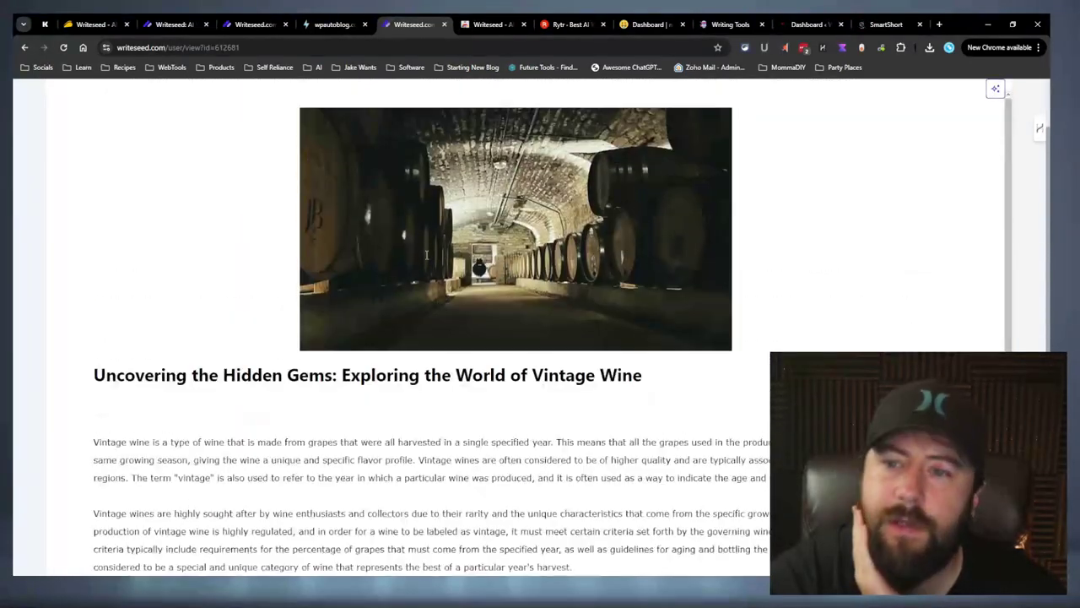
# Go back to Created Texts and read through the article "From Amateur to Connoisseur: How to Curate a World-Class Wine Cellar Collection".
pyautogui.click(25, 47)
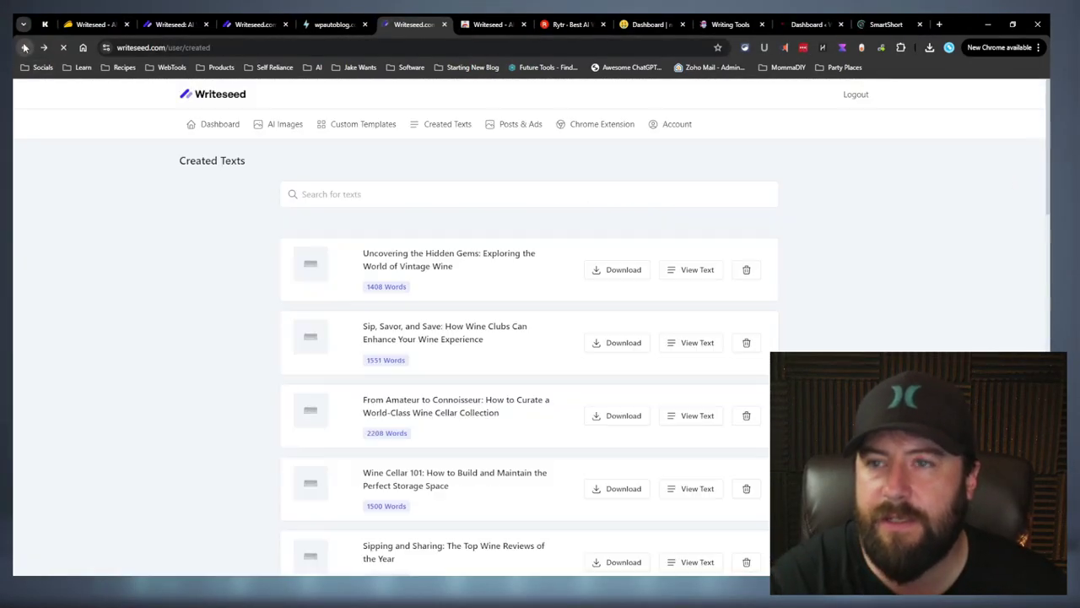
pyautogui.click(433, 408)
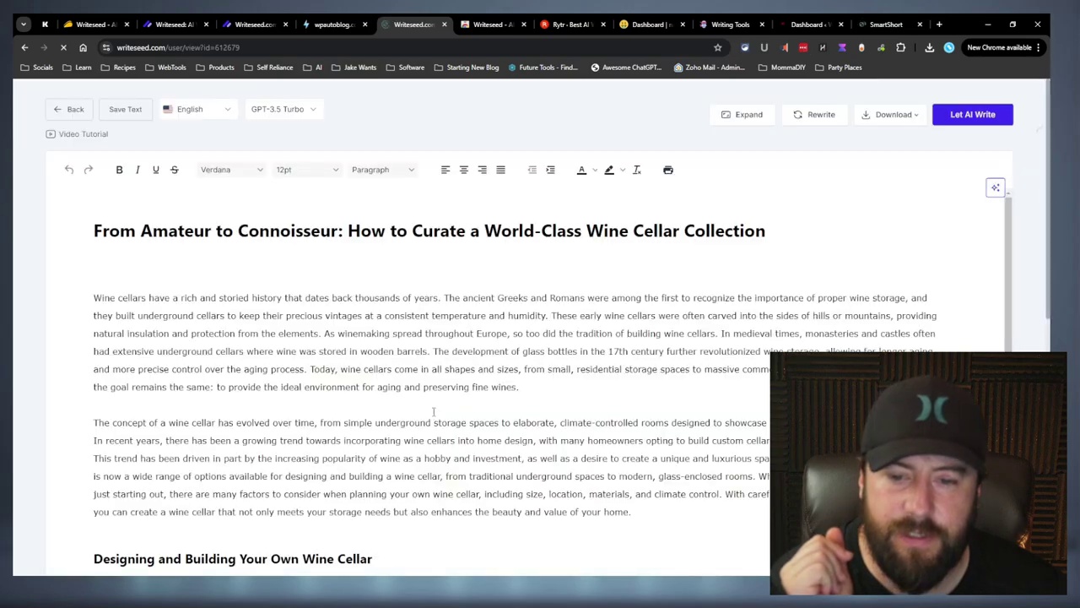
pyautogui.scroll(-20, 429, 373)
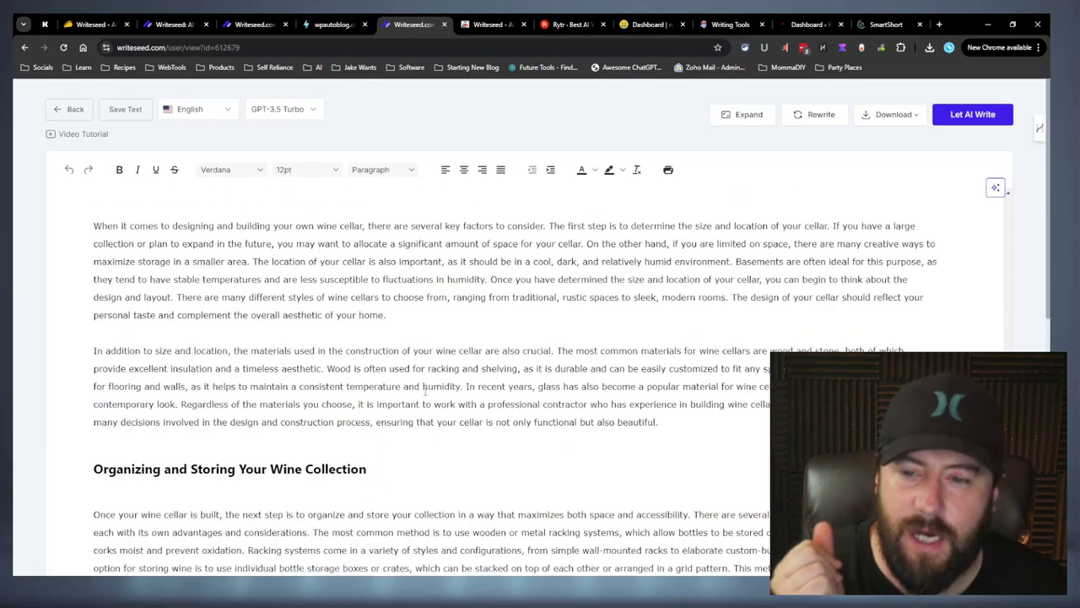
pyautogui.scroll(-3, 429, 373)
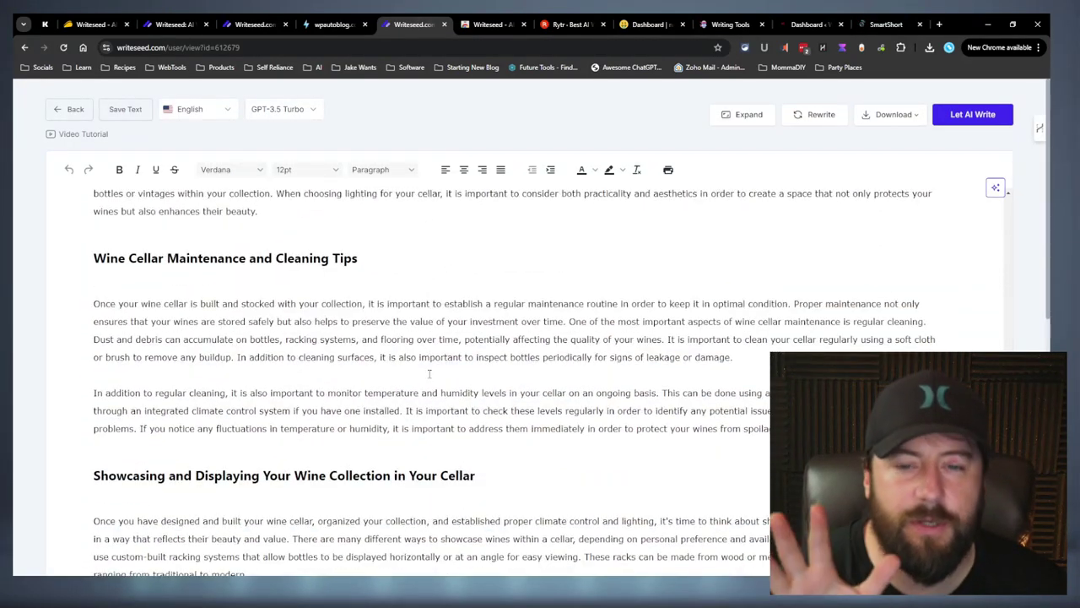
# Return to Created Texts and read through the article "Wine Cellar 101: How to Build and Maintain the Perfect Storage Space".
pyautogui.click(71, 109)
pyautogui.scroll(-1, 455, 420)
pyautogui.click(396, 322)
pyautogui.scroll(-15, 507, 380)
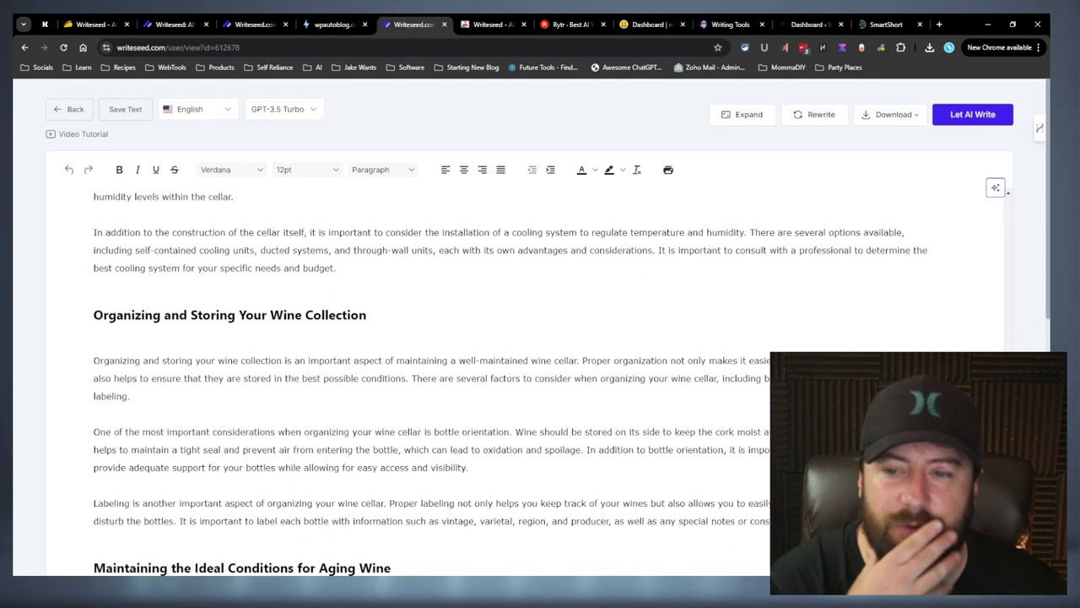
pyautogui.scroll(-6, 507, 380)
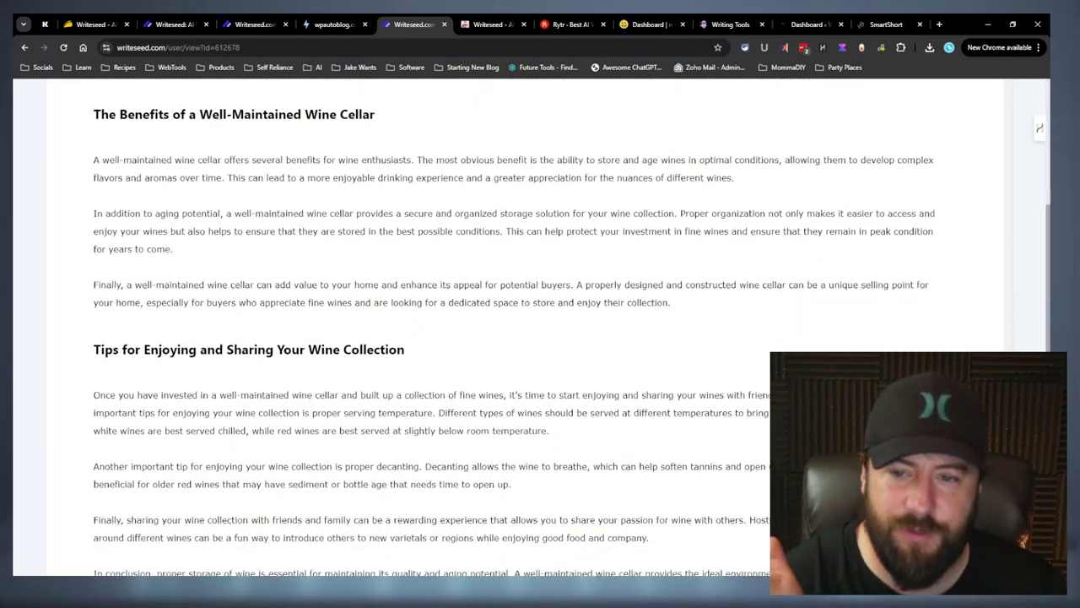
pyautogui.scroll(5, 506, 380)
pyautogui.scroll(15, 741, 366)
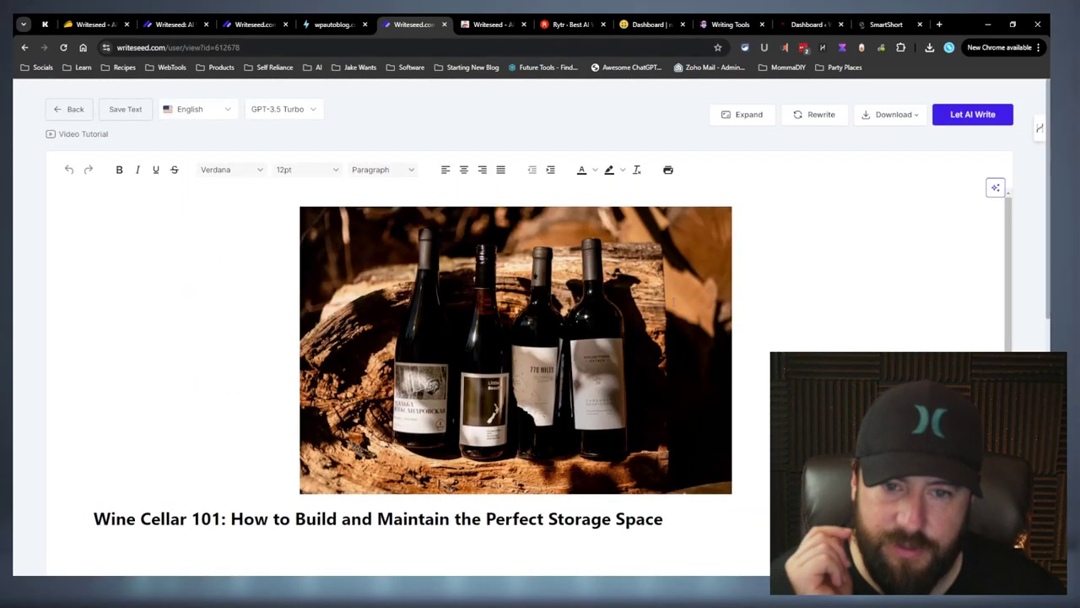
# Go back to the list, read through "Sipping and Sharing: The Top Wine Reviews of the Year", and highlight its text and title.
pyautogui.click(74, 109)
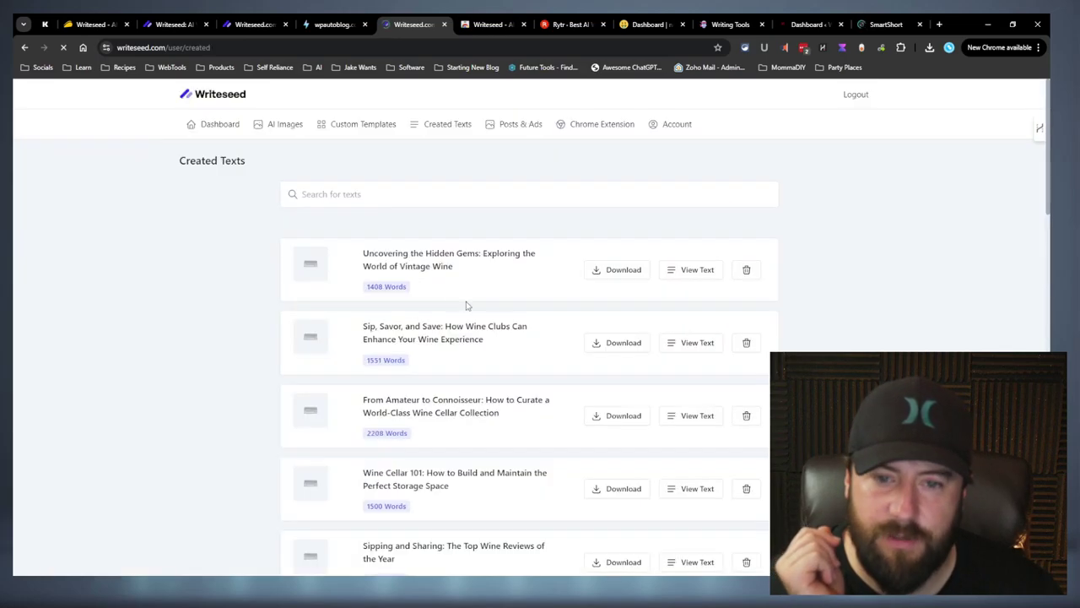
pyautogui.scroll(-3, 473, 309)
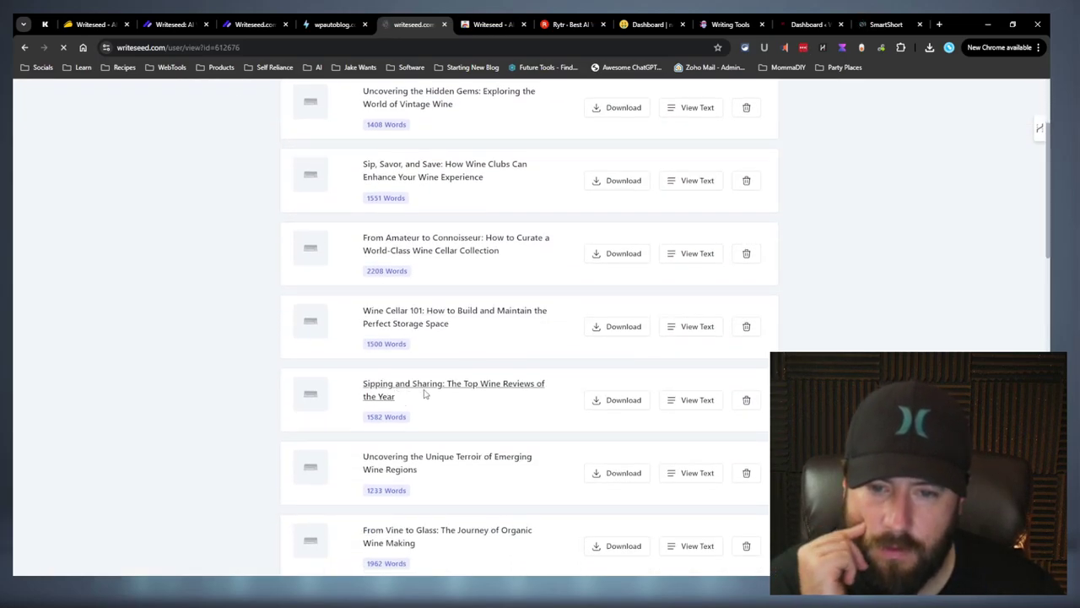
pyautogui.click(397, 393)
pyautogui.scroll(-1, 817, 329)
pyautogui.scroll(-10, 817, 329)
pyautogui.scroll(-5, 815, 319)
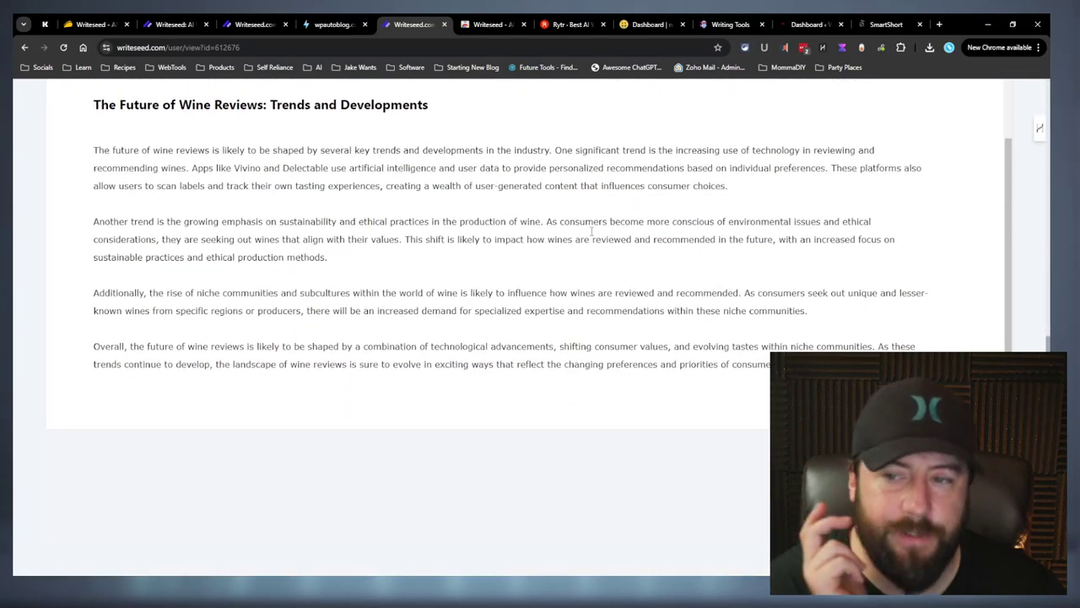
pyautogui.scroll(5, 405, 237)
pyautogui.scroll(-5, 531, 325)
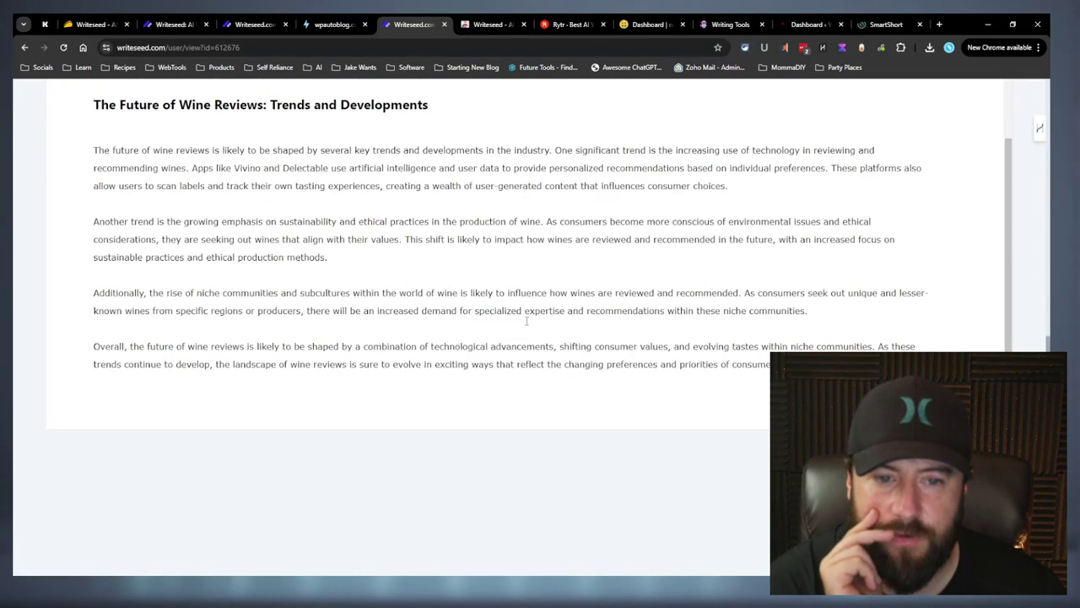
pyautogui.hotkey('ctrl', 'a')
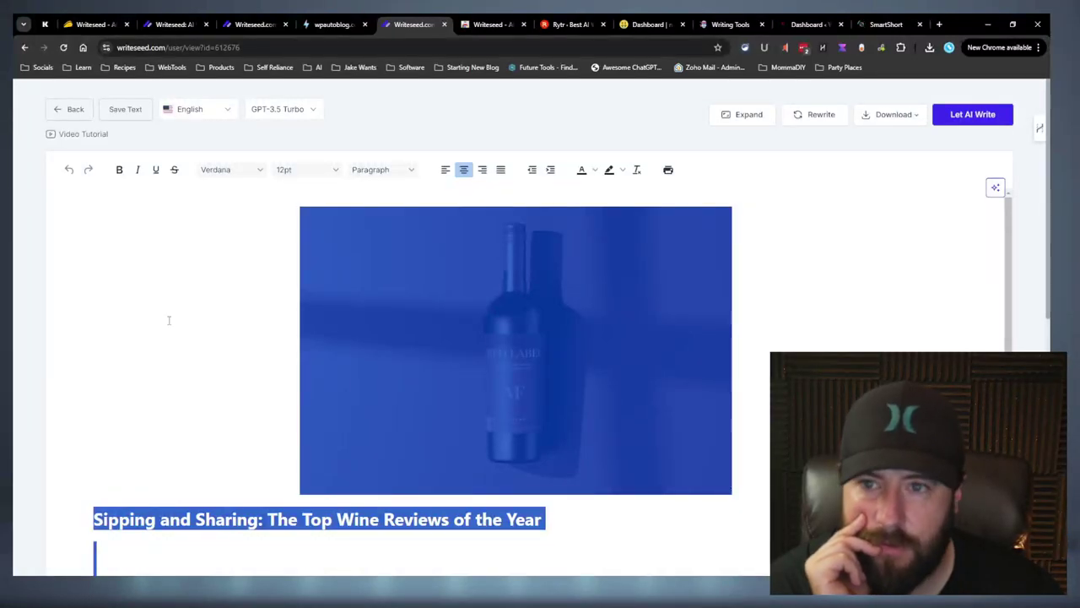
pyautogui.moveTo(97, 556); pyautogui.dragTo(88, 518)
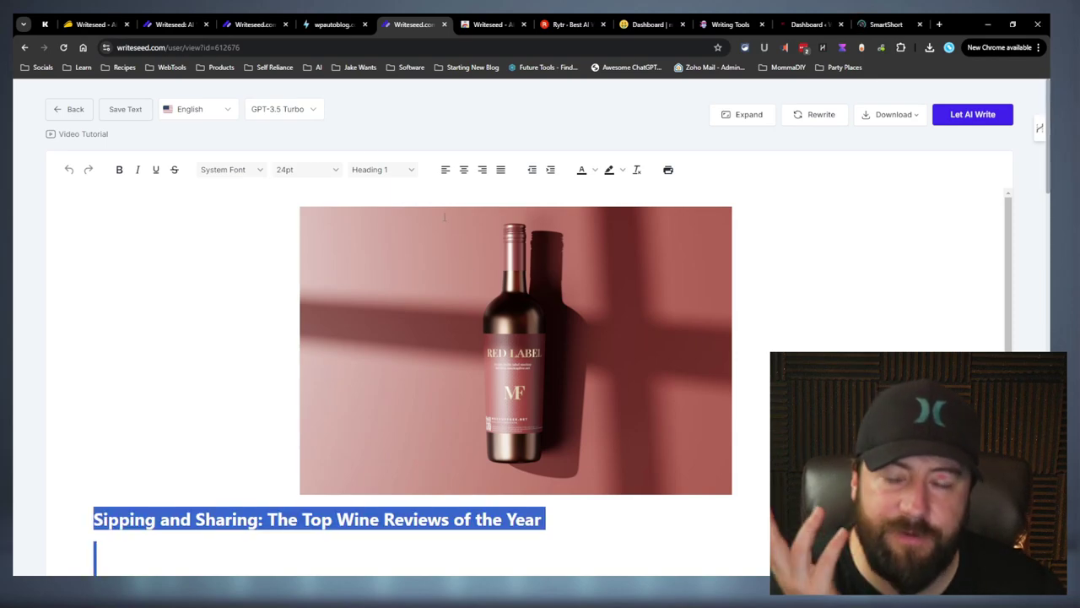
# Return to Created Texts, open "The Perfect Match: A Beginner's Guide to Wine Pairing", and review its sections and header image.
pyautogui.click(69, 109)
pyautogui.scroll(-4, 428, 108)
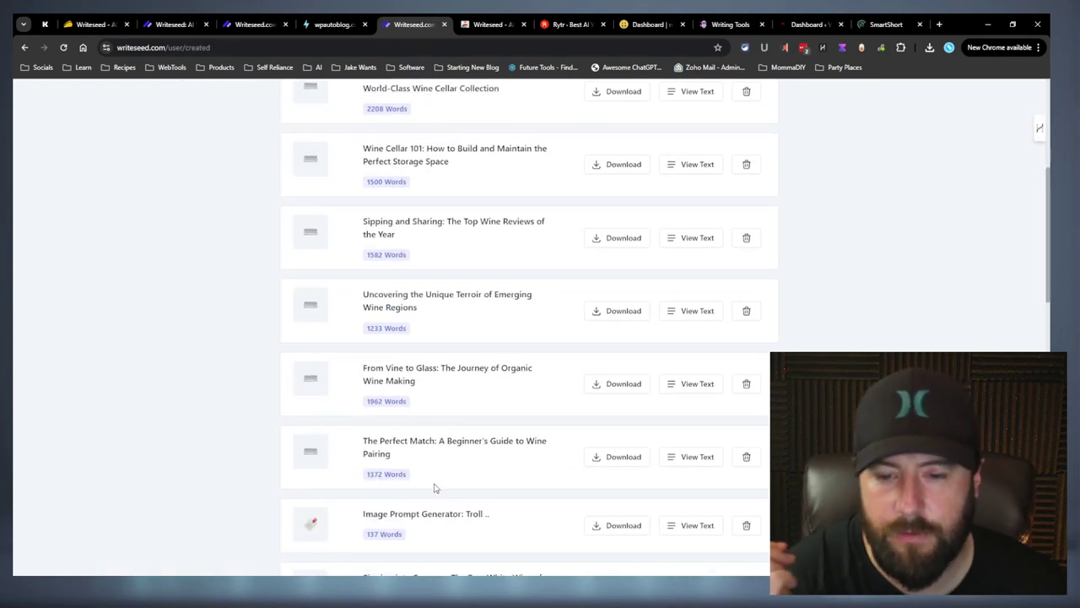
pyautogui.scroll(-3, 443, 346)
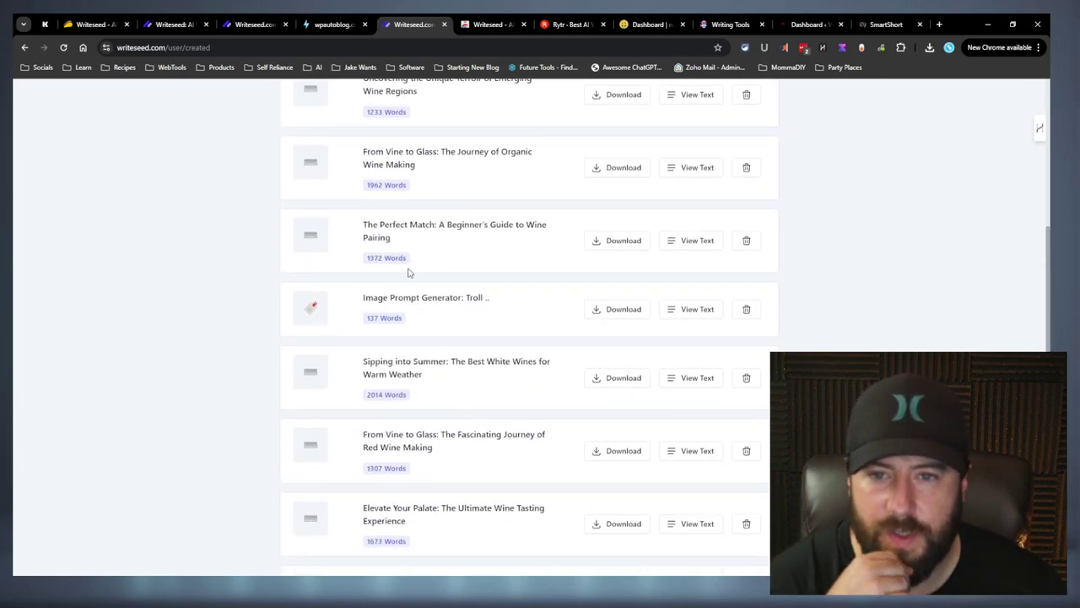
pyautogui.click(412, 236)
pyautogui.scroll(-15, 531, 311)
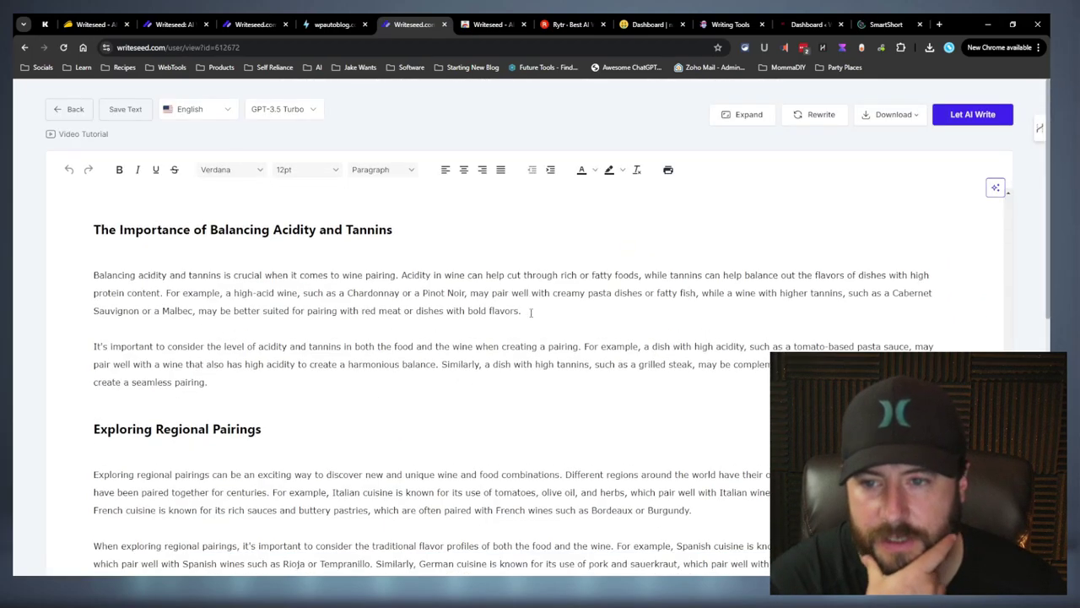
pyautogui.scroll(5, 531, 312)
pyautogui.scroll(-5, 531, 312)
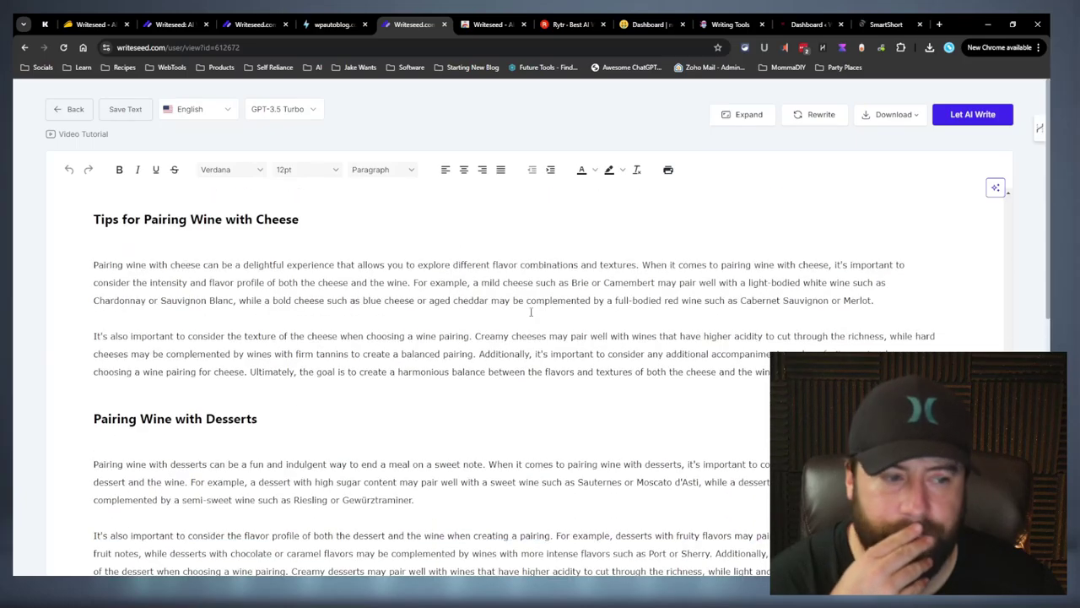
pyautogui.scroll(15, 531, 312)
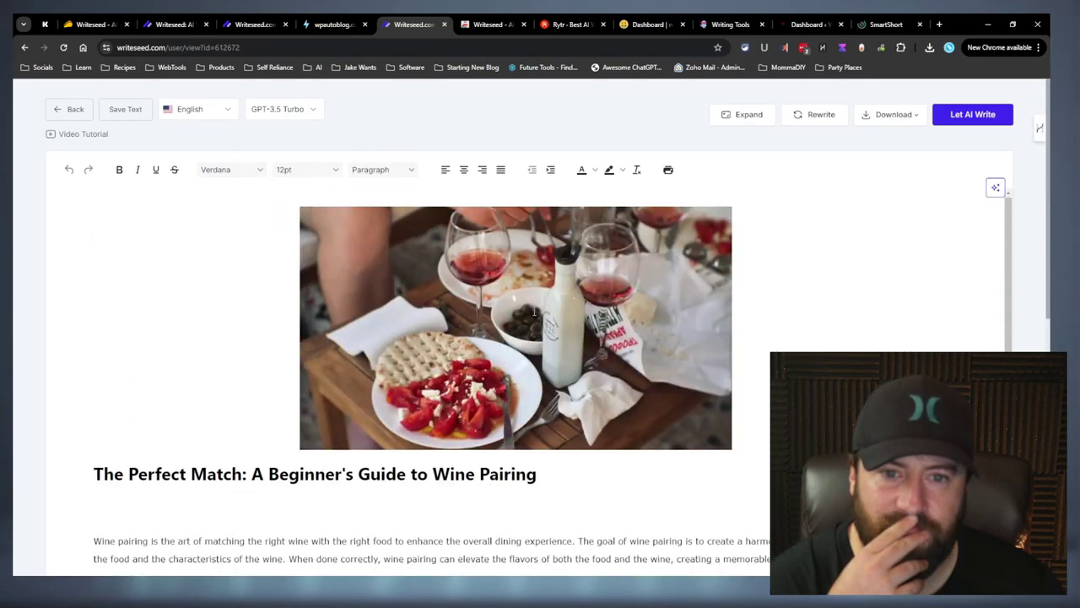
# Go back to the list, open "Sipping into Summer: The Best White Wines for Warm Weather", and check its paragraphs for repeated content.
pyautogui.click(73, 111)
pyautogui.scroll(-7, 362, 266)
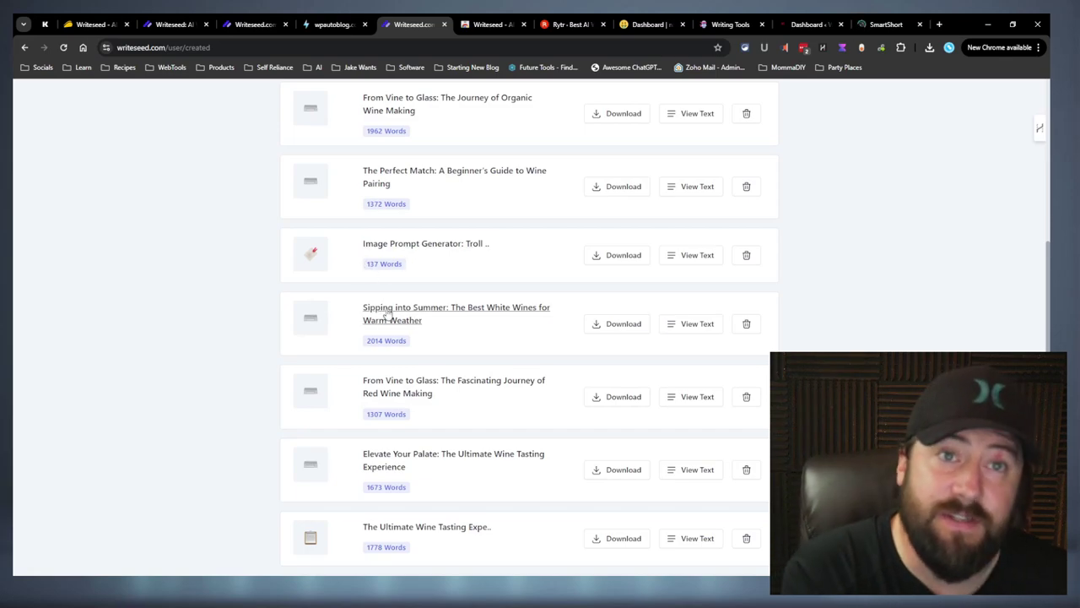
pyautogui.click(387, 314)
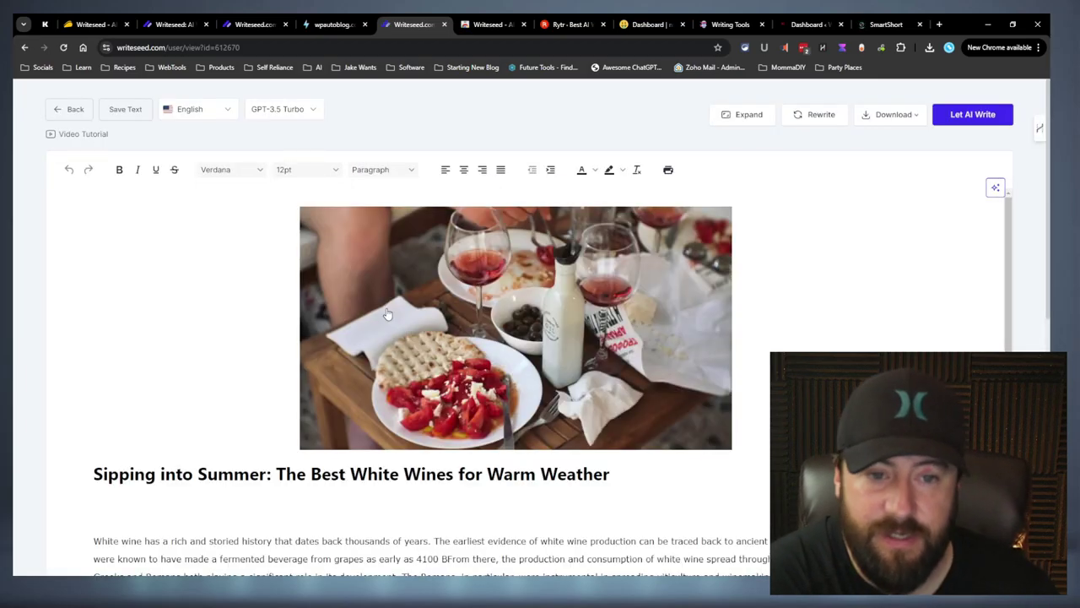
pyautogui.scroll(-10, 295, 279)
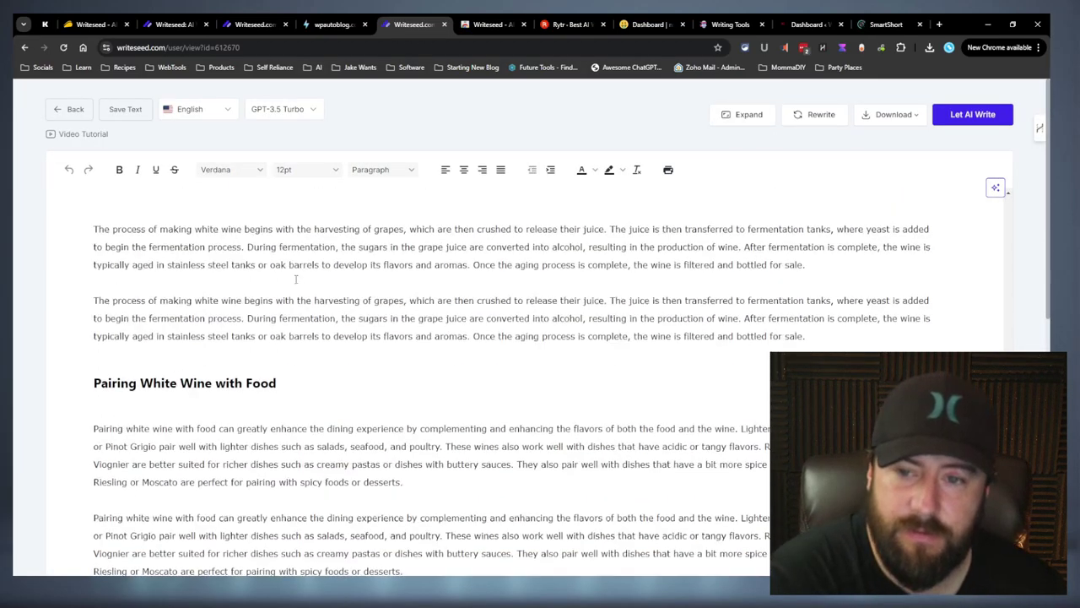
pyautogui.scroll(-12, 295, 278)
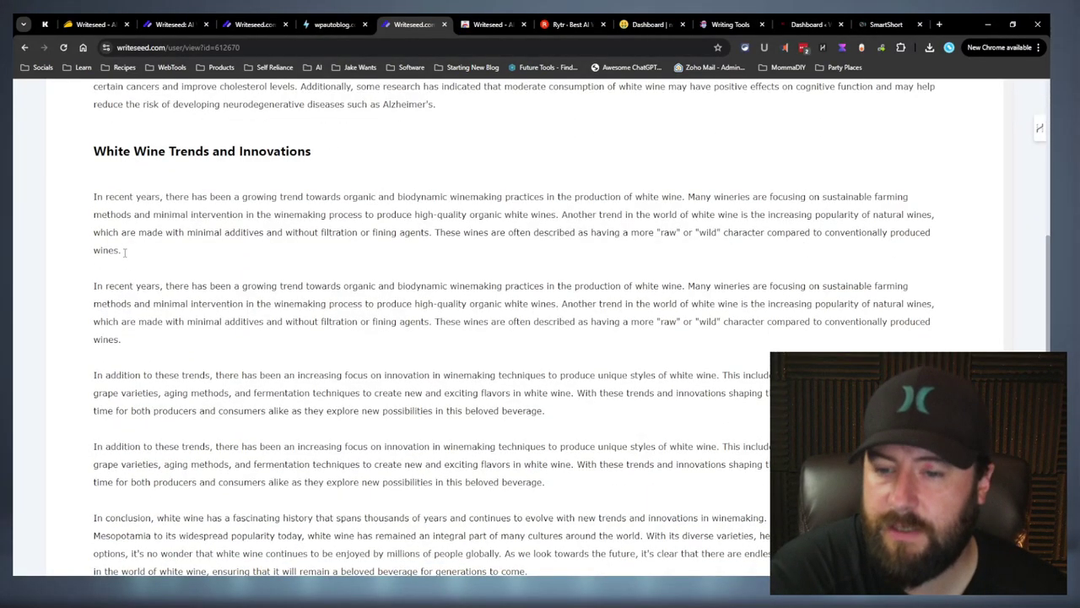
pyautogui.scroll(-3, 124, 252)
pyautogui.scroll(15, 110, 252)
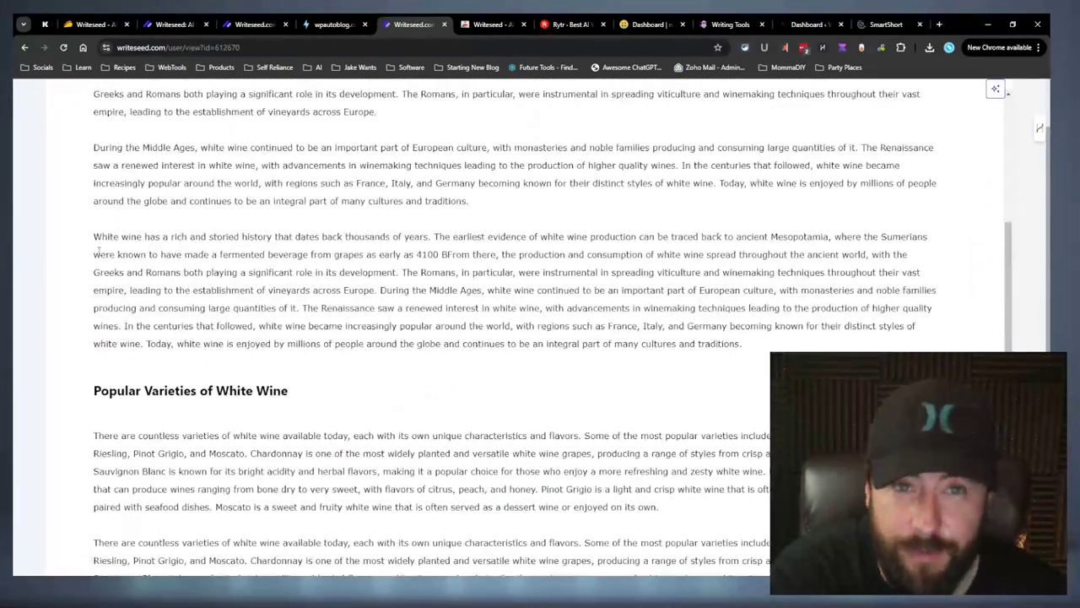
pyautogui.scroll(10, 95, 252)
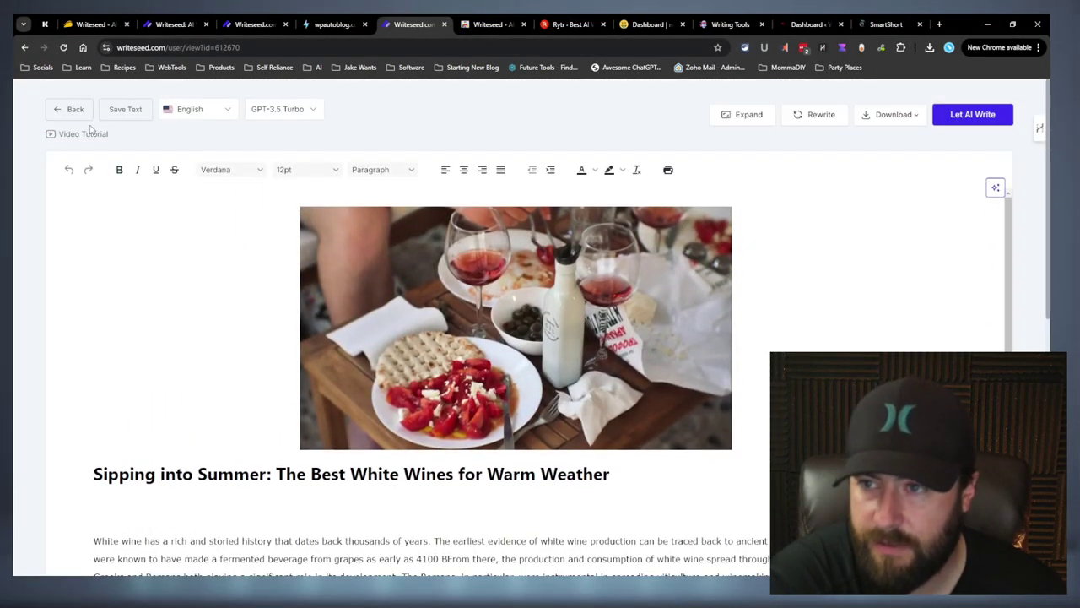
# Return to Created Texts, look through the older entries, and read the short story beginning "Once upon a time".
pyautogui.click(67, 109)
pyautogui.scroll(-9, 346, 317)
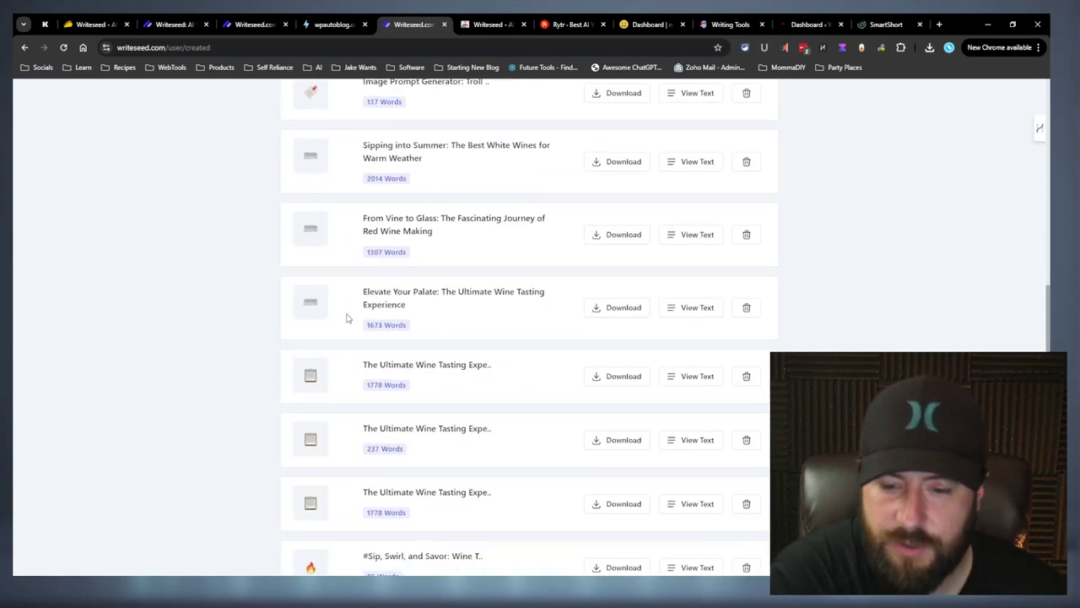
pyautogui.scroll(-3, 355, 315)
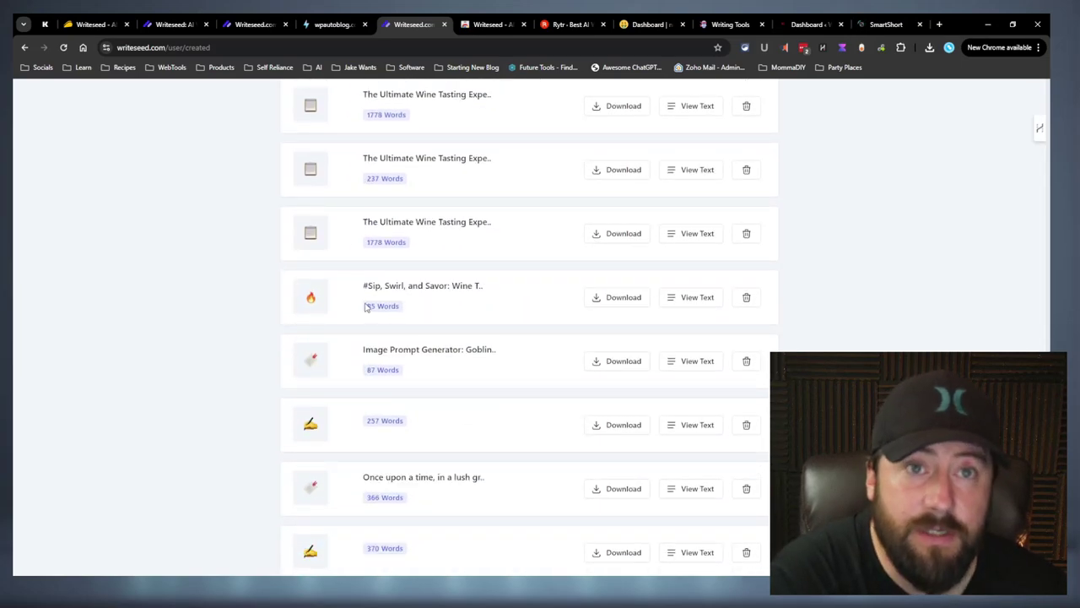
pyautogui.scroll(-2, 408, 291)
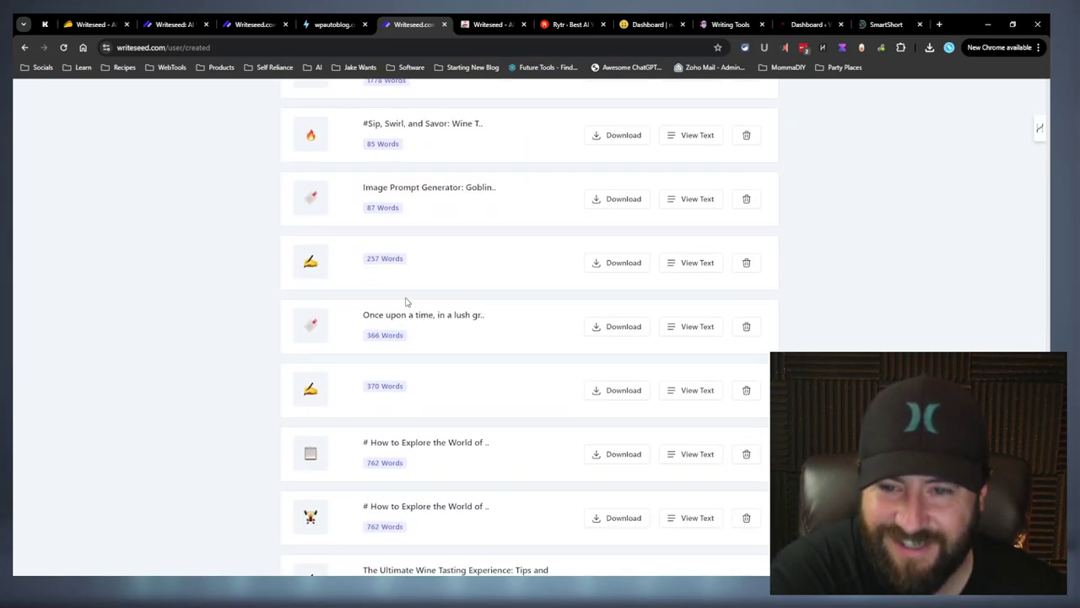
pyautogui.scroll(-1, 393, 262)
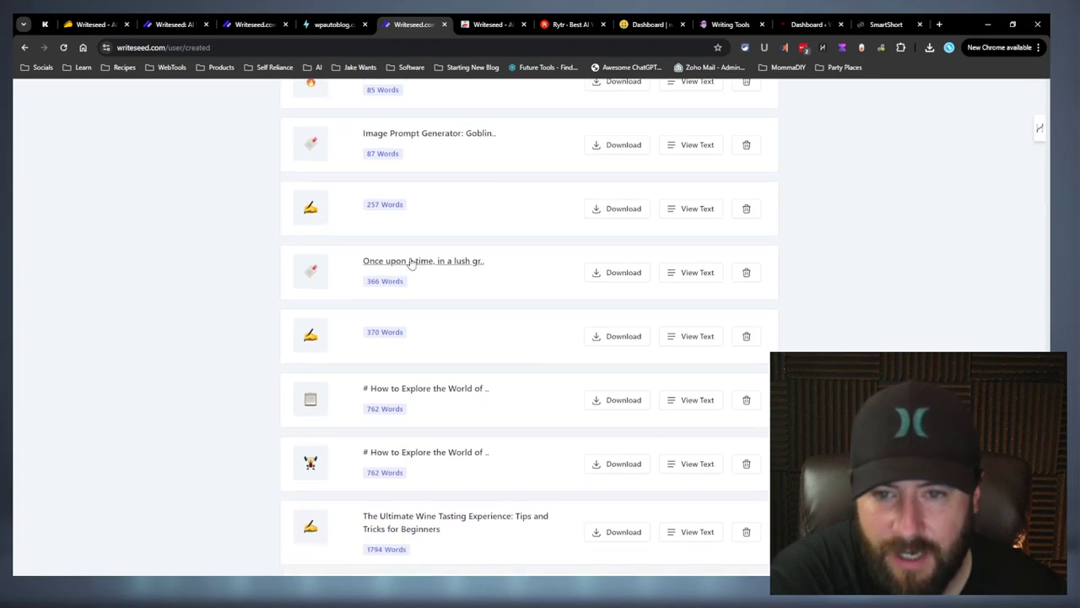
pyautogui.click(413, 261)
pyautogui.scroll(-5, 936, 332)
pyautogui.scroll(5, 909, 323)
pyautogui.scroll(-1, 905, 312)
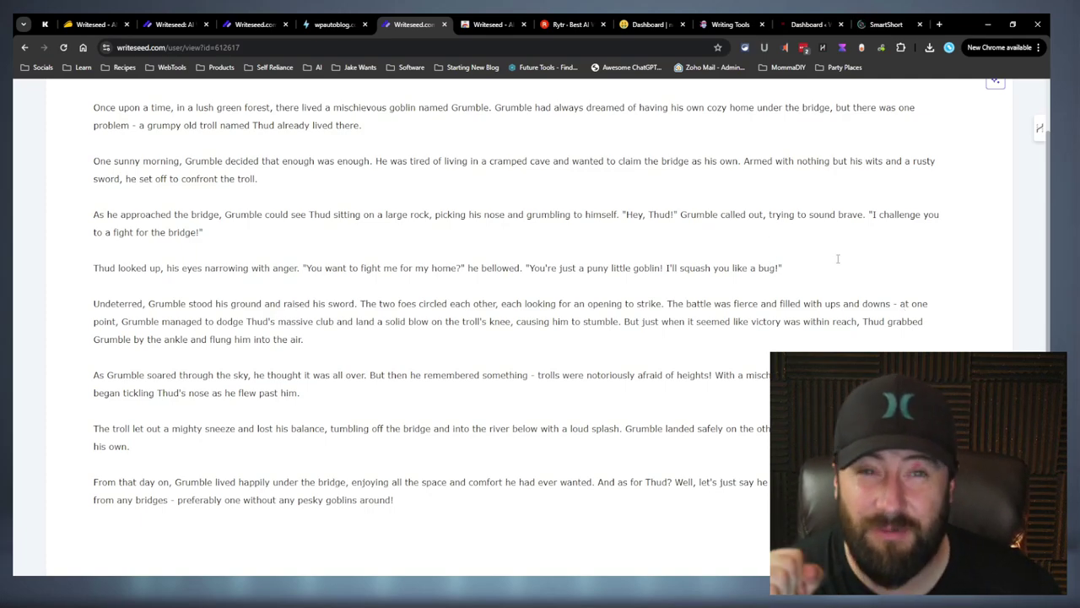
pyautogui.scroll(2, 267, 131)
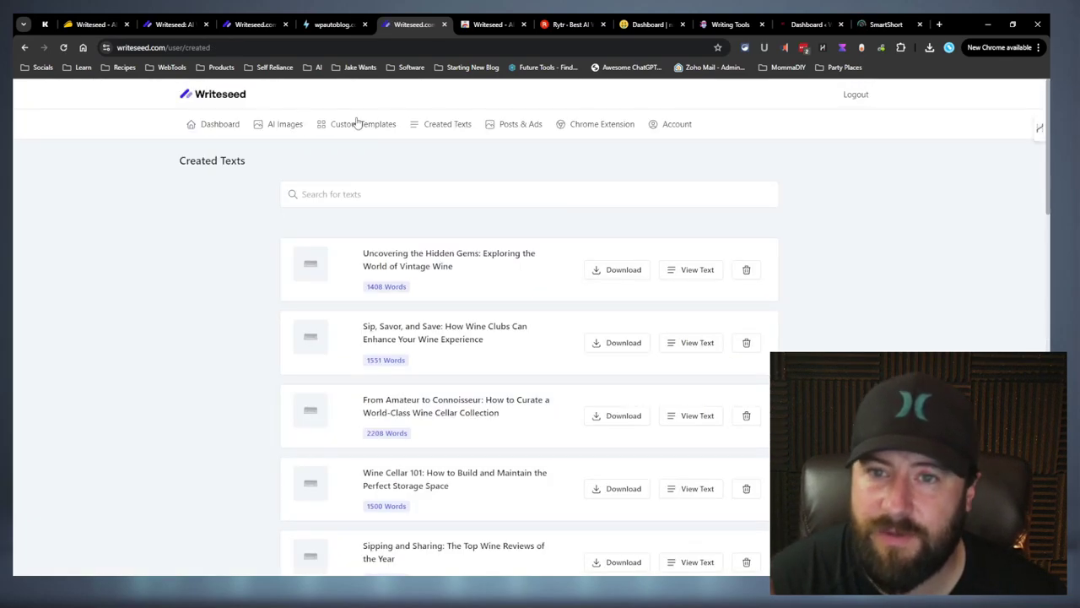
# View the Custom Templates page, return to Created Texts, and skim the list of articles.
pyautogui.click(358, 124)
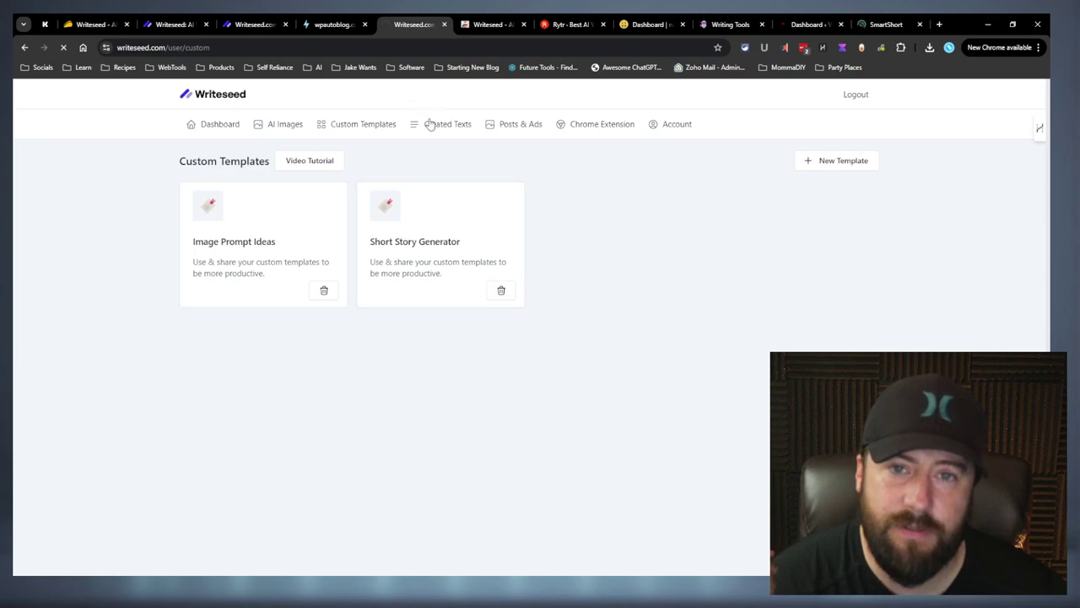
pyautogui.scroll(-8, 498, 211)
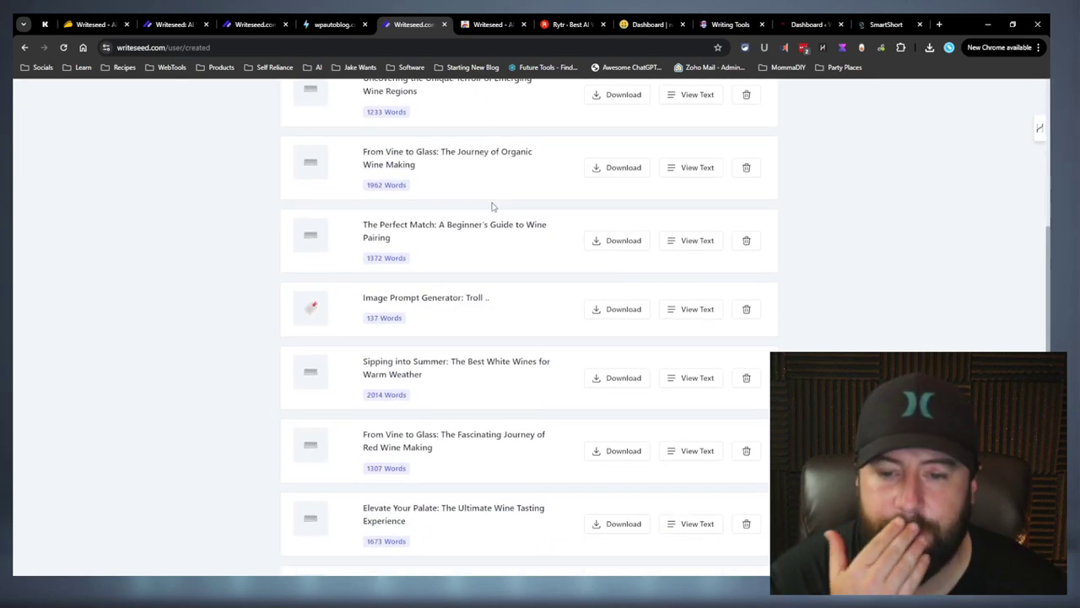
pyautogui.scroll(6, 493, 206)
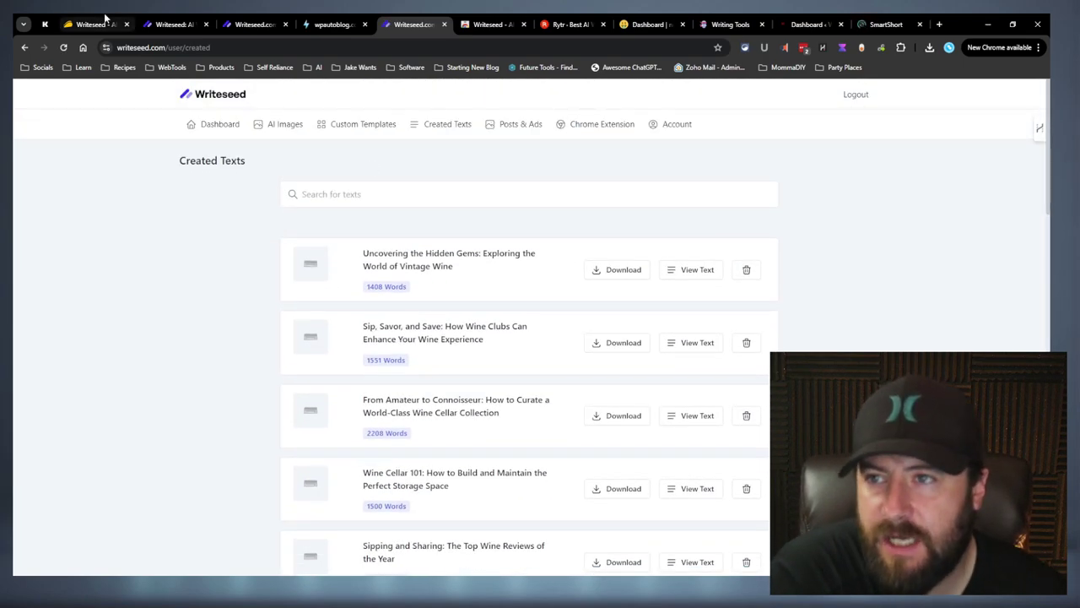
# Switch to the Writeseed listing on AppSumo, try the "Ask me anything" assistant's page content option there, and close the assistant.
pyautogui.click(106, 20)
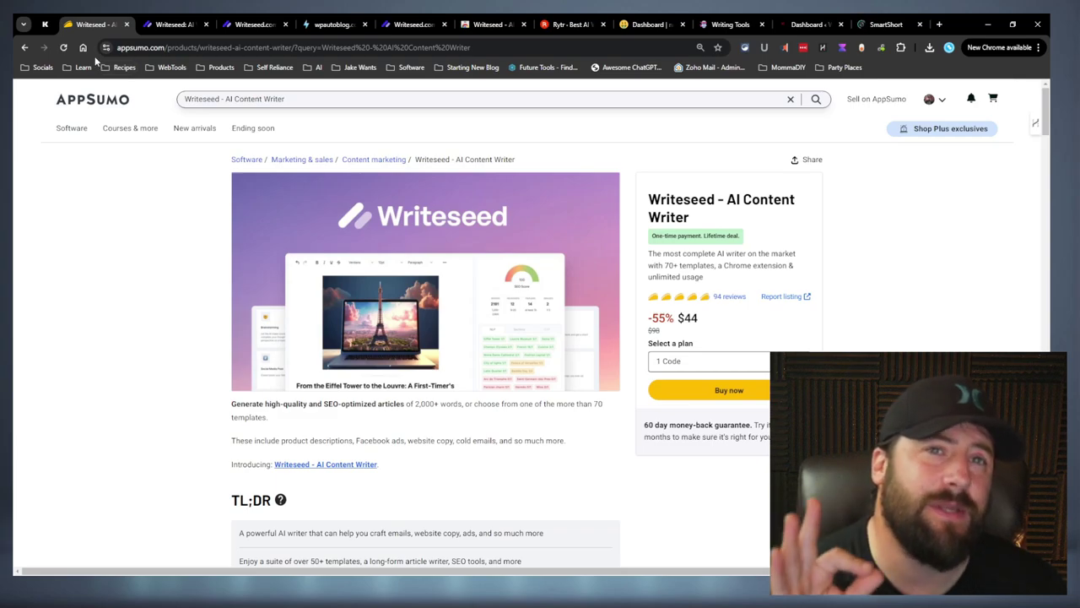
pyautogui.scroll(-1, 174, 223)
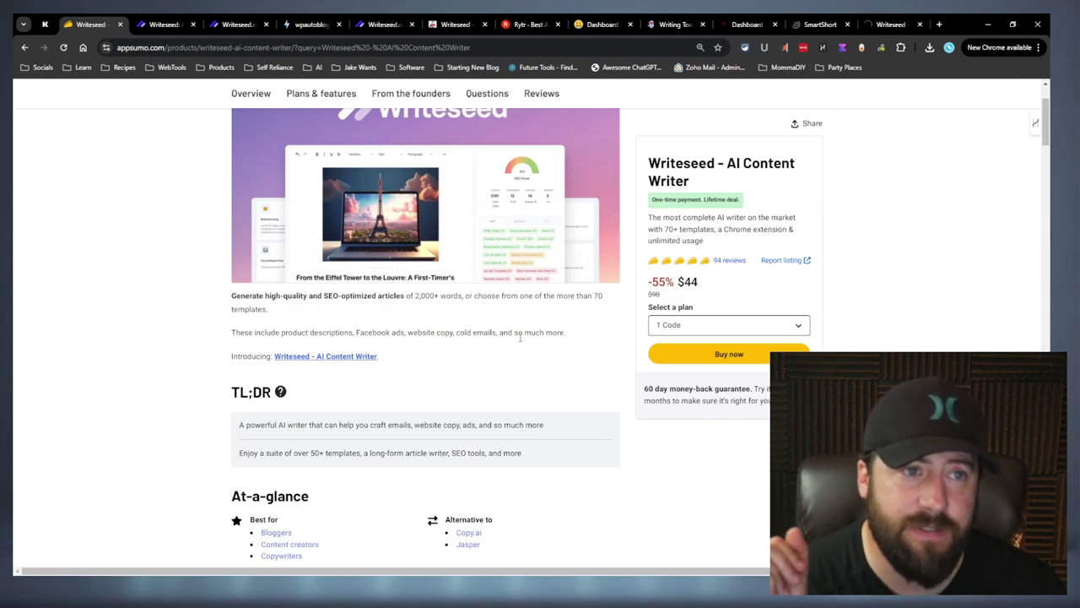
pyautogui.click(844, 49)
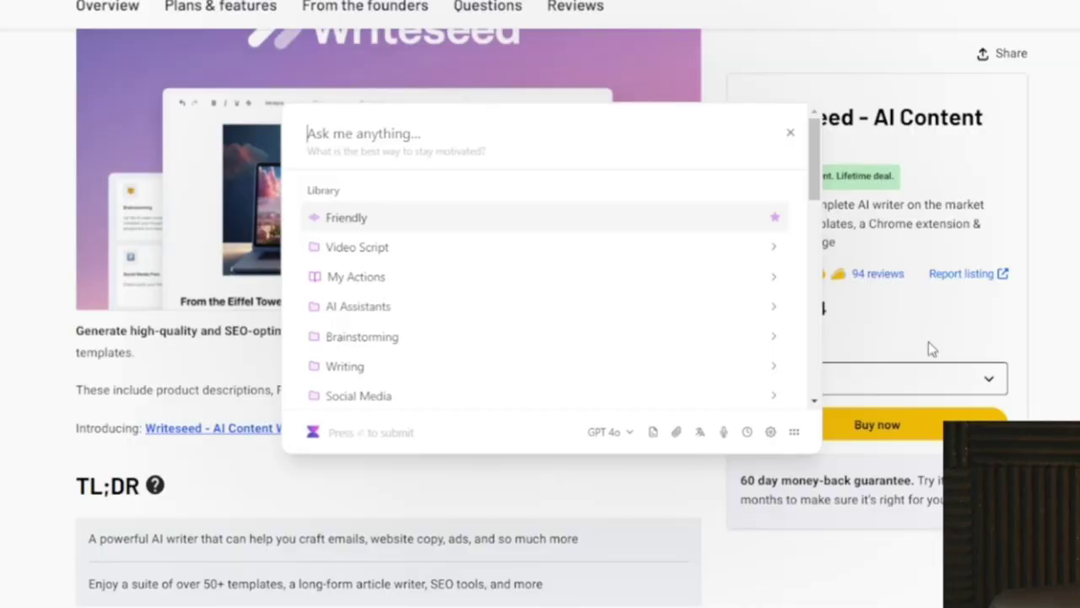
pyautogui.click(655, 433)
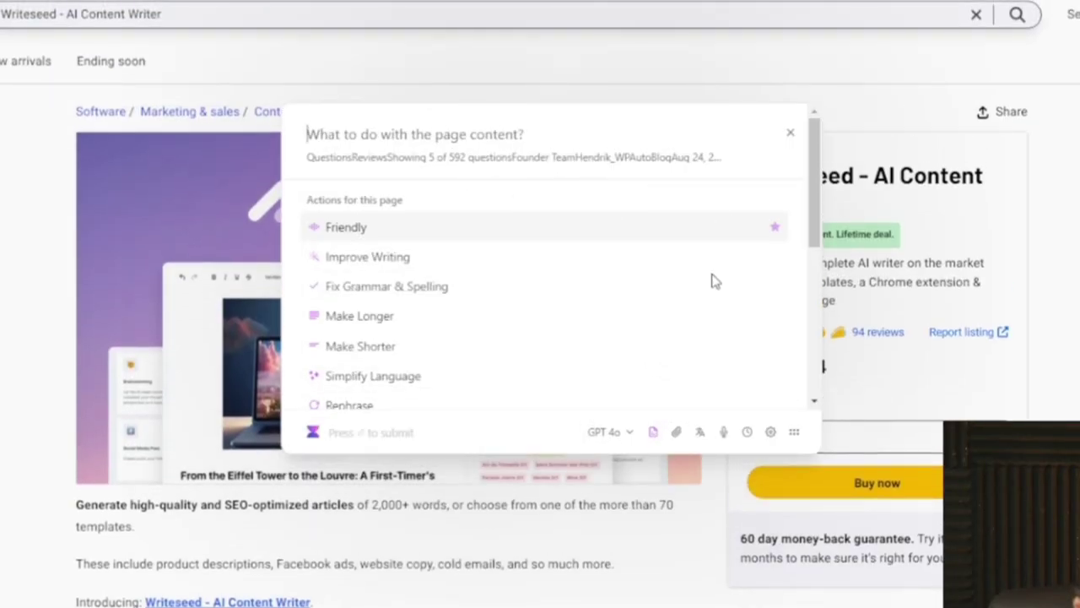
pyautogui.click(652, 432)
pyautogui.press('Escape')
# Select the Writeseed listing text from the description through the plans, ask the assistant "What is this page about?" and close its answer.
pyautogui.scroll(-5, 382, 604)
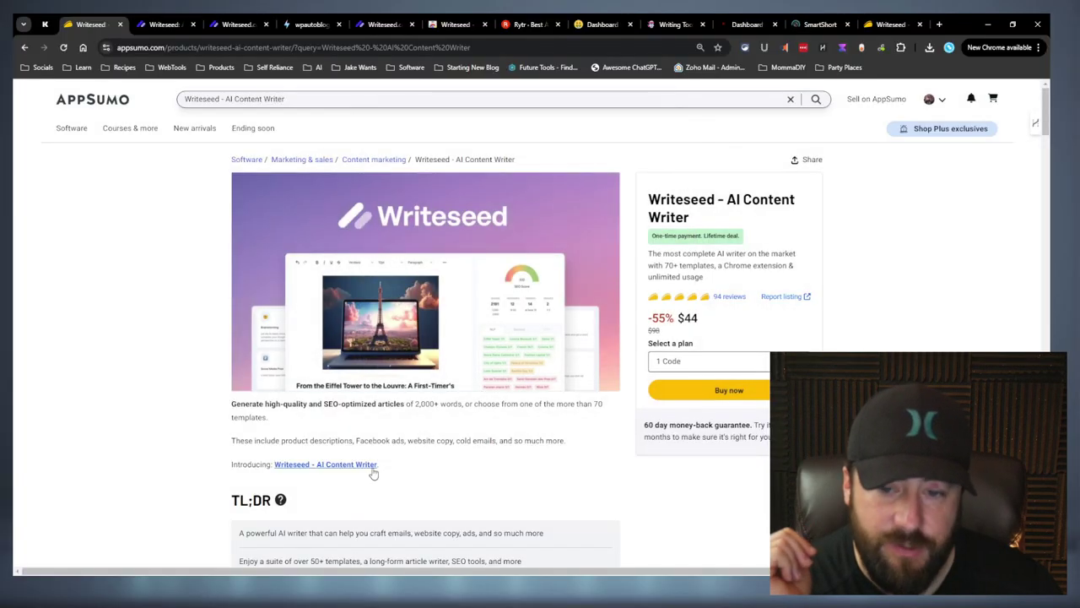
pyautogui.scroll(4, 420, 457)
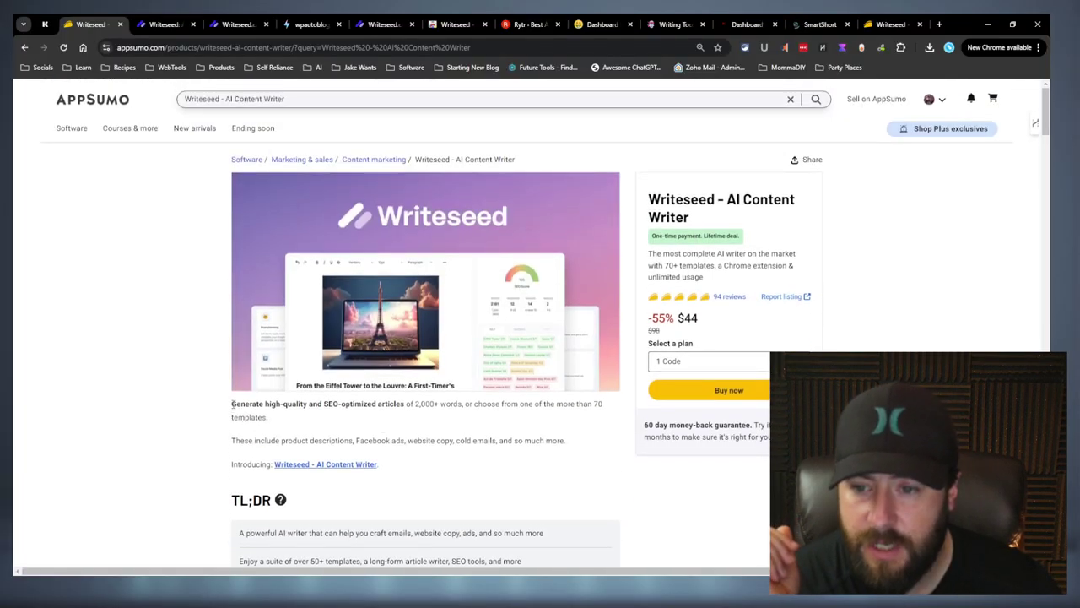
pyautogui.moveTo(241, 552); pyautogui.dragTo(742, 507)
pyautogui.click(842, 48)
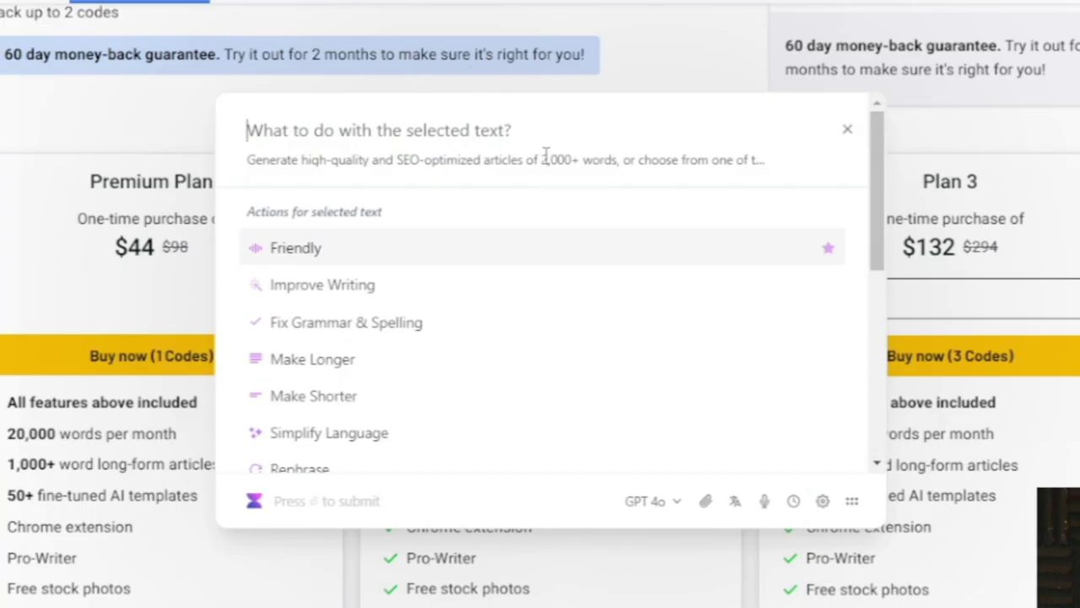
pyautogui.moveTo(544, 156)
pyautogui.mouseDown()
pyautogui.moveTo(284, 177)
pyautogui.moveTo(550, 157)
pyautogui.mouseUp()
pyautogui.write('What is this')
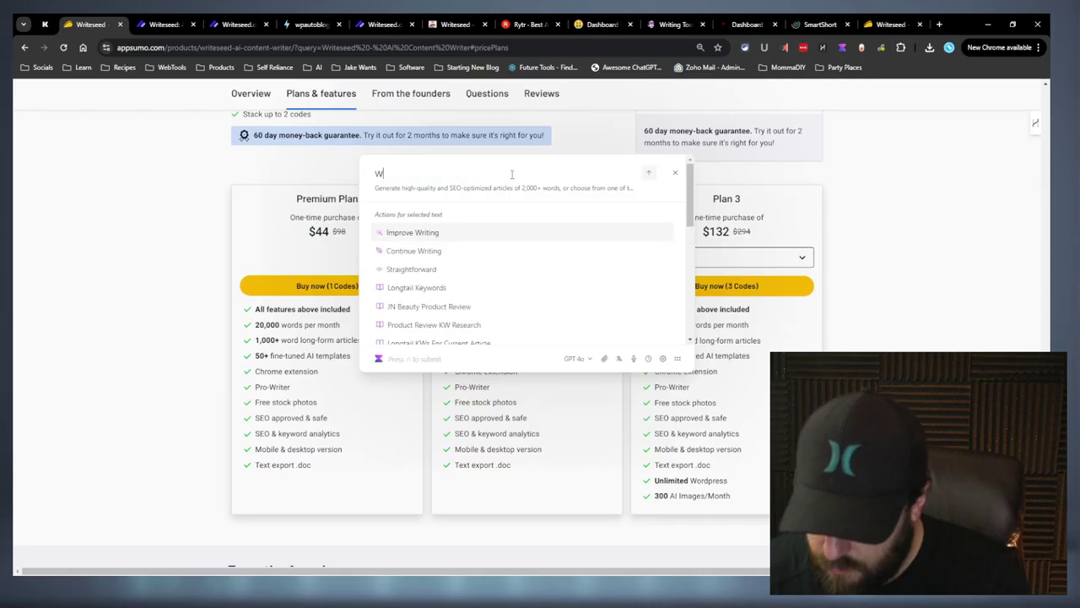
pyautogui.write(' page about?')
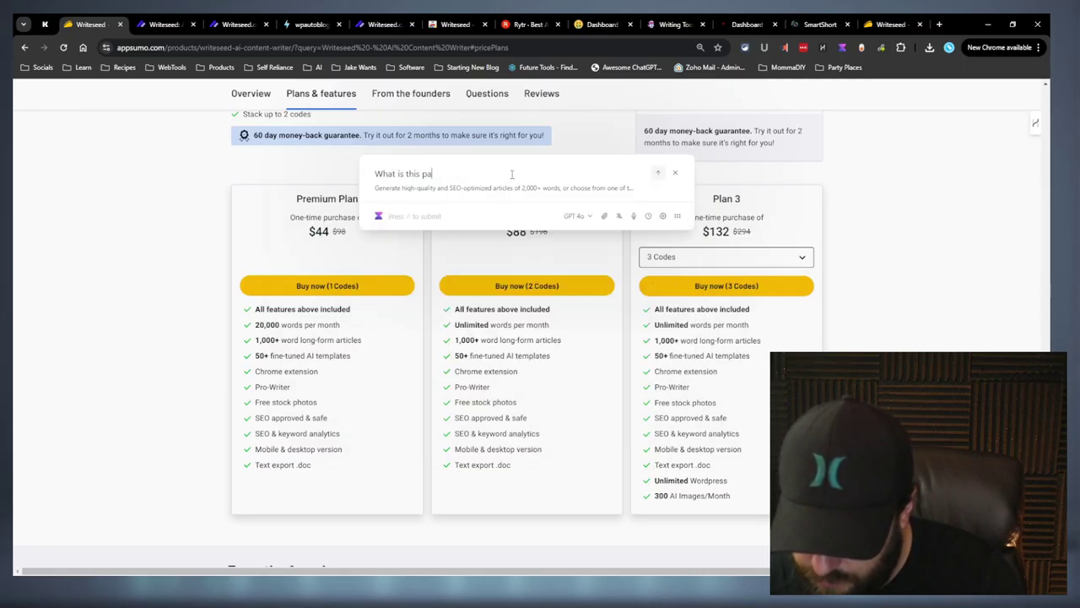
pyautogui.press('Return')
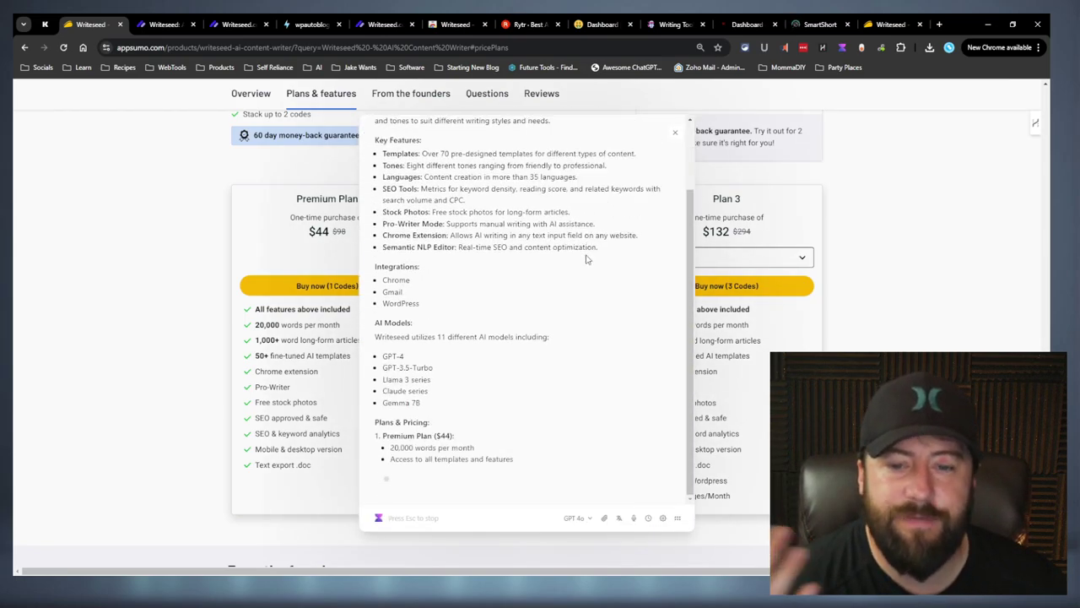
pyautogui.scroll(10, 587, 259)
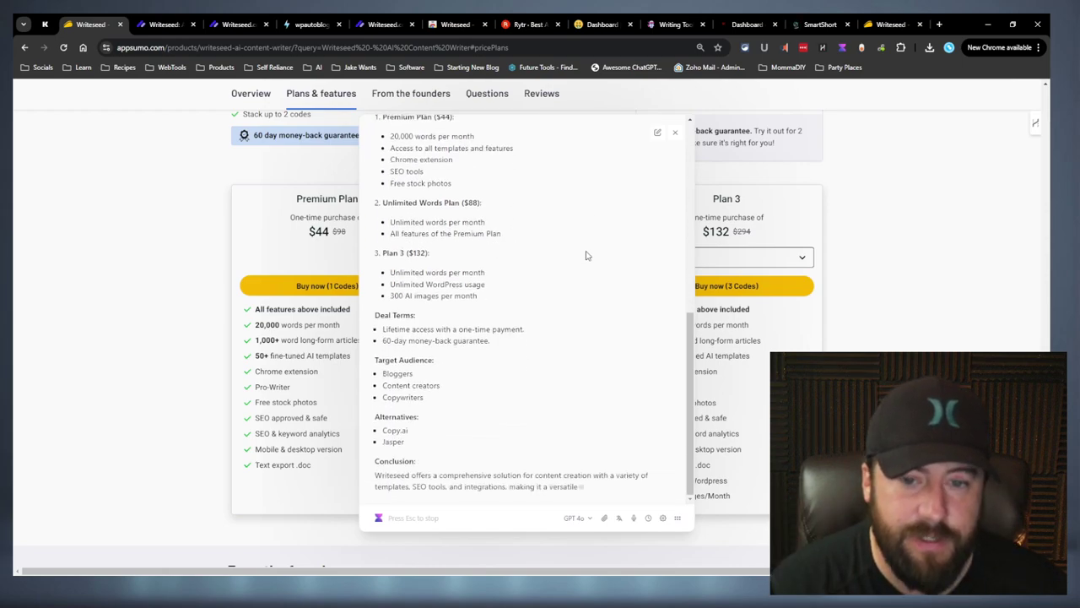
pyautogui.click(675, 133)
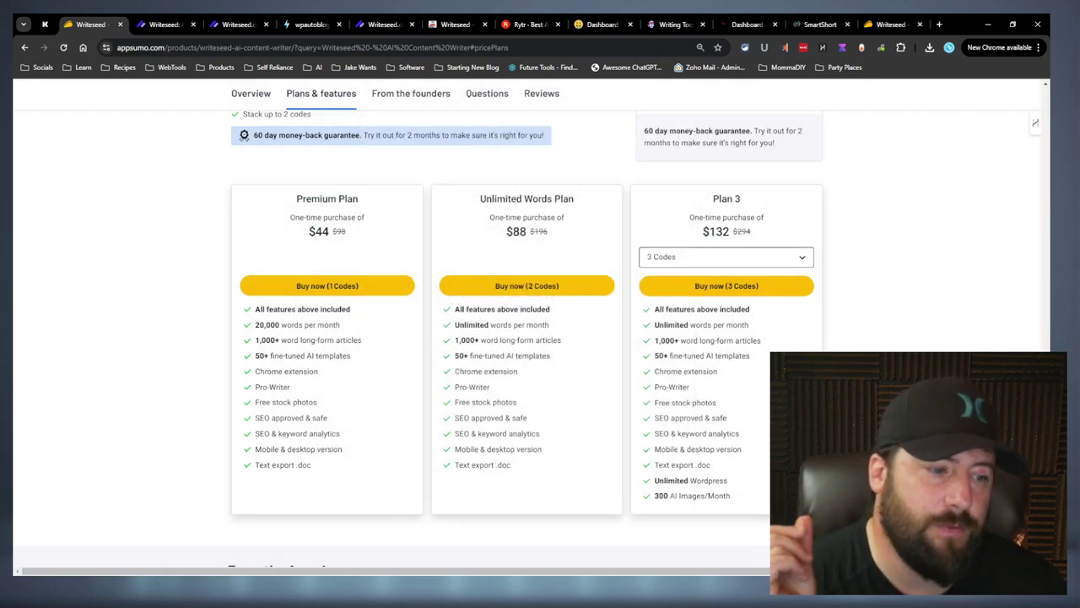
# Reselect the listing text from the description through the plans, view the assistant's actions for it, and dismiss the assistant.
pyautogui.scroll(15, 426, 338)
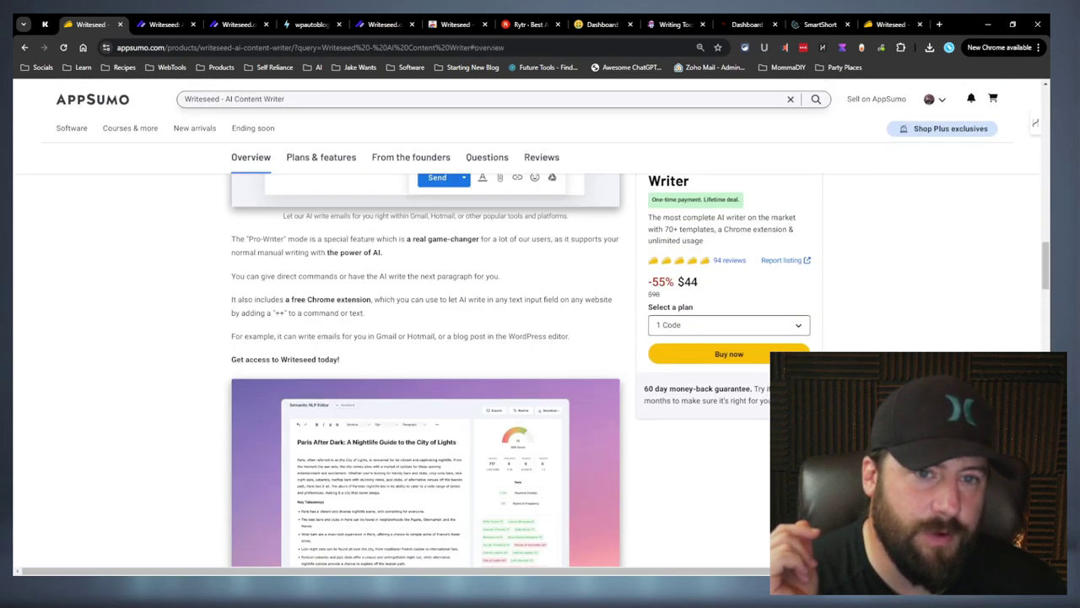
pyautogui.scroll(5, 201, 386)
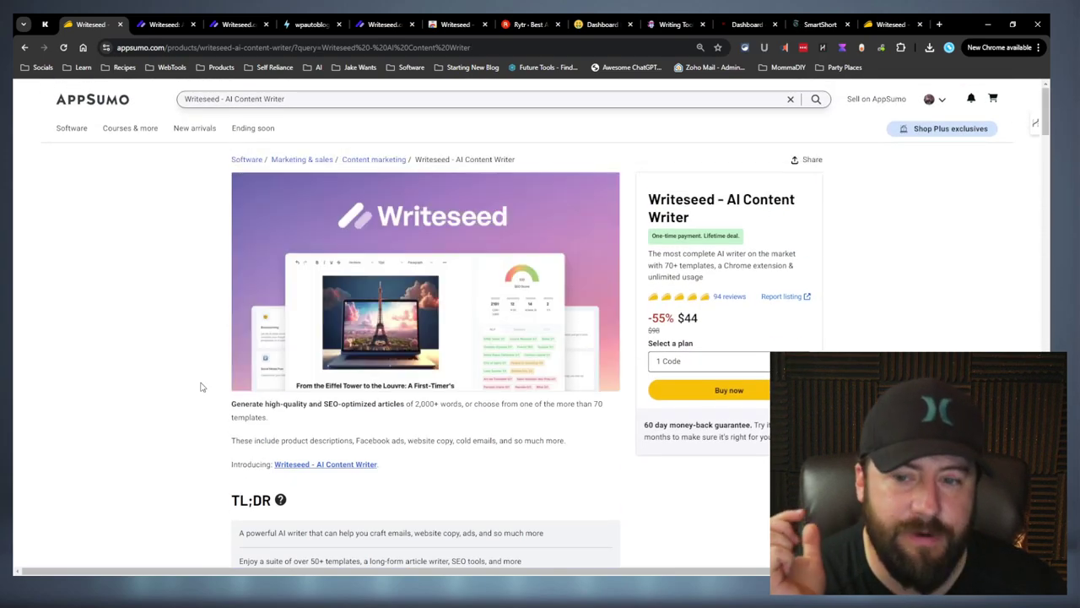
pyautogui.moveTo(228, 404); pyautogui.dragTo(591, 101)
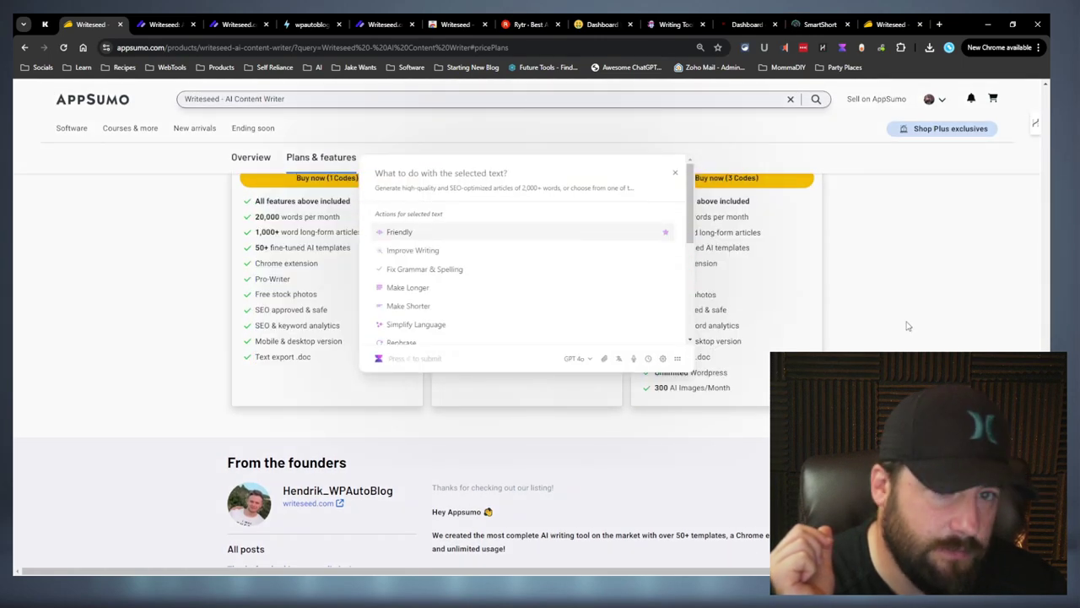
pyautogui.click(871, 267)
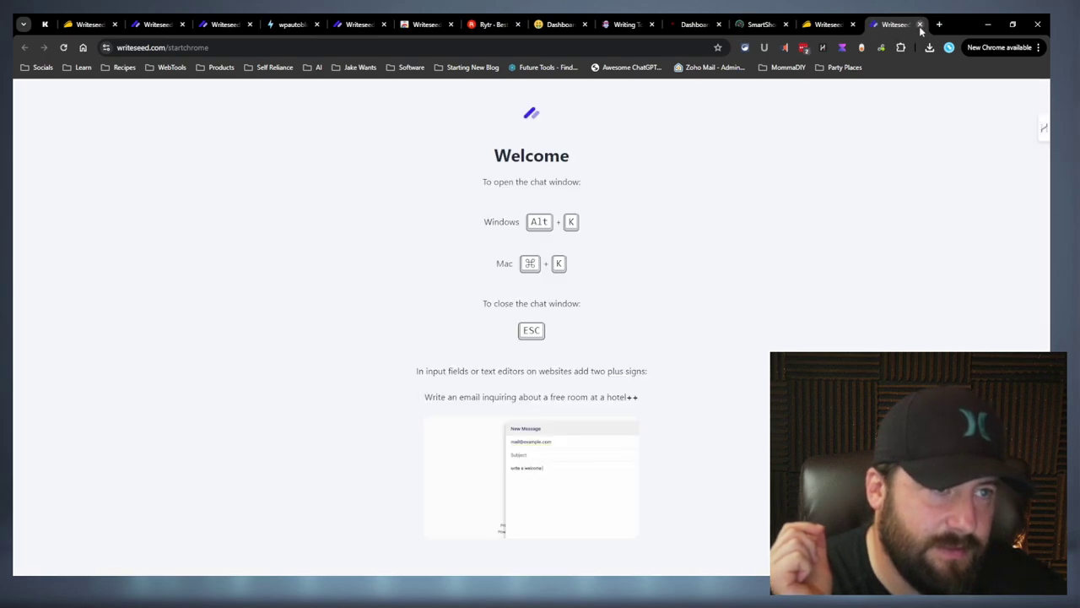
# Close the Writeseed extension's welcome page, select the listing's text, and ask the Writeseed chat "What site are we on?".
pyautogui.click(920, 25)
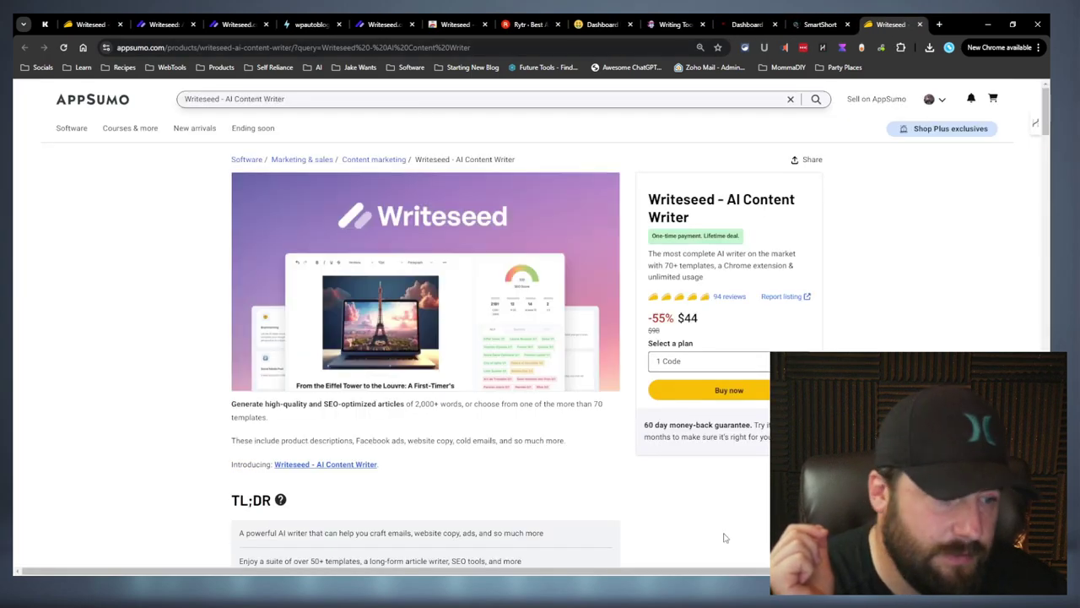
pyautogui.scroll(-1, 637, 517)
pyautogui.moveTo(230, 294); pyautogui.dragTo(591, 582)
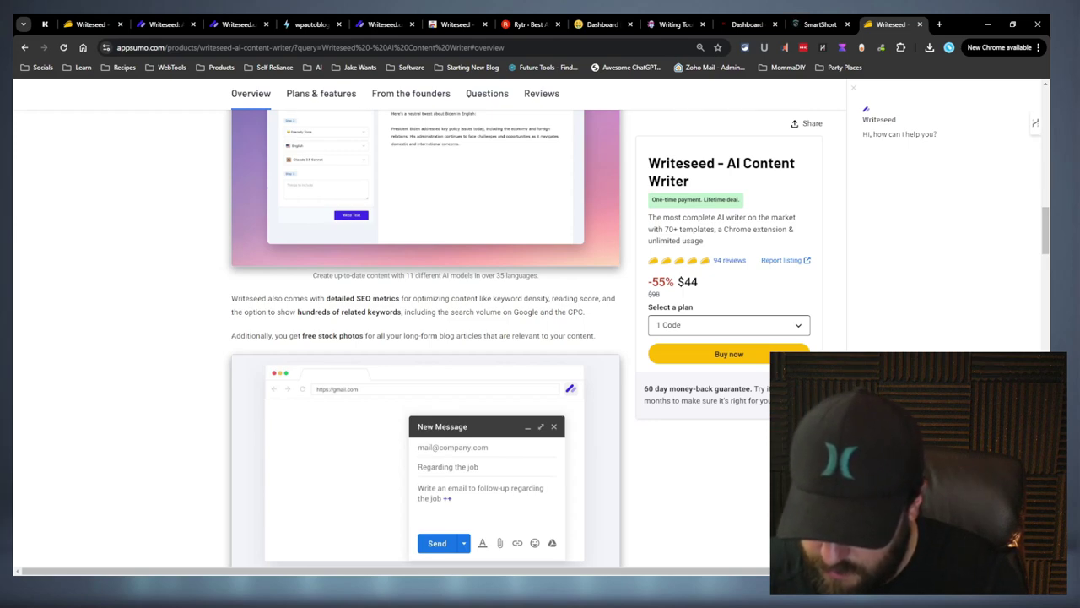
pyautogui.press('Return')
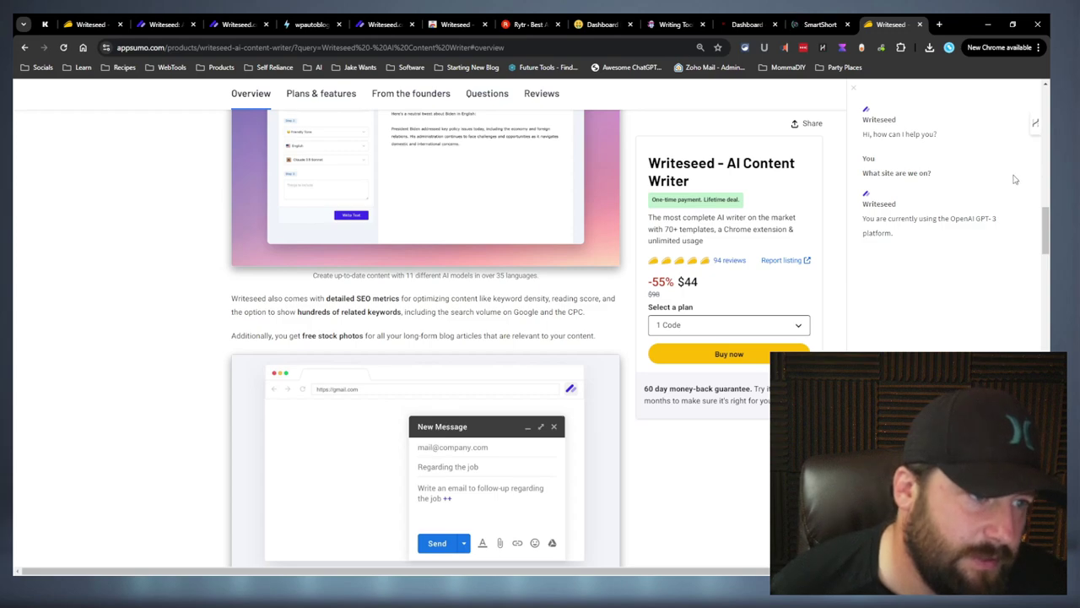
pyautogui.moveTo(999, 219); pyautogui.dragTo(980, 220)
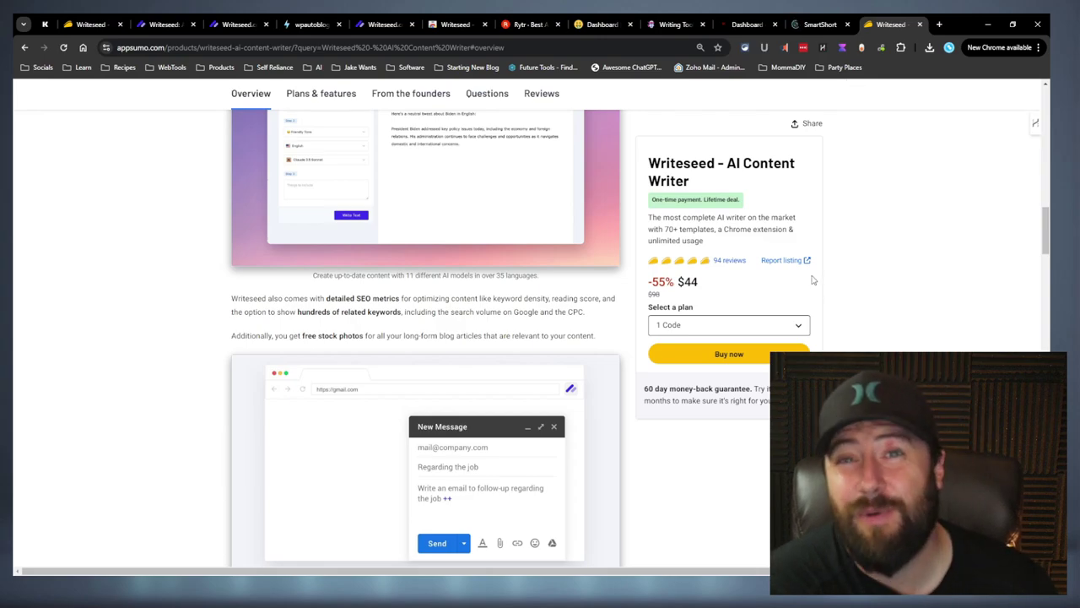
# Look through the AppSumo listing from the overview and AI models down to the plan comparison.
pyautogui.scroll(15, 816, 287)
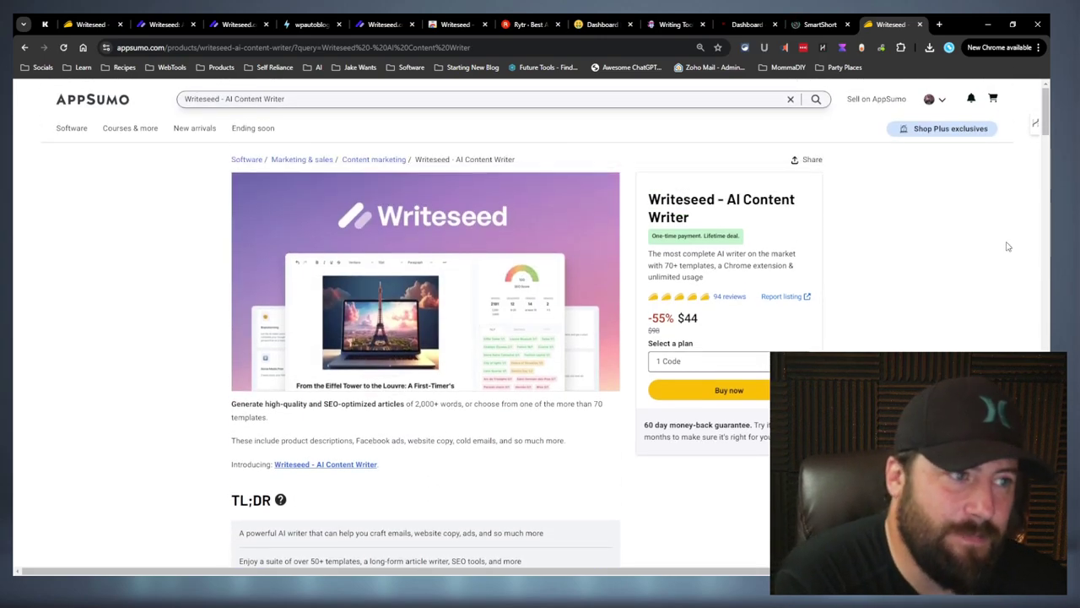
pyautogui.scroll(-12, 981, 185)
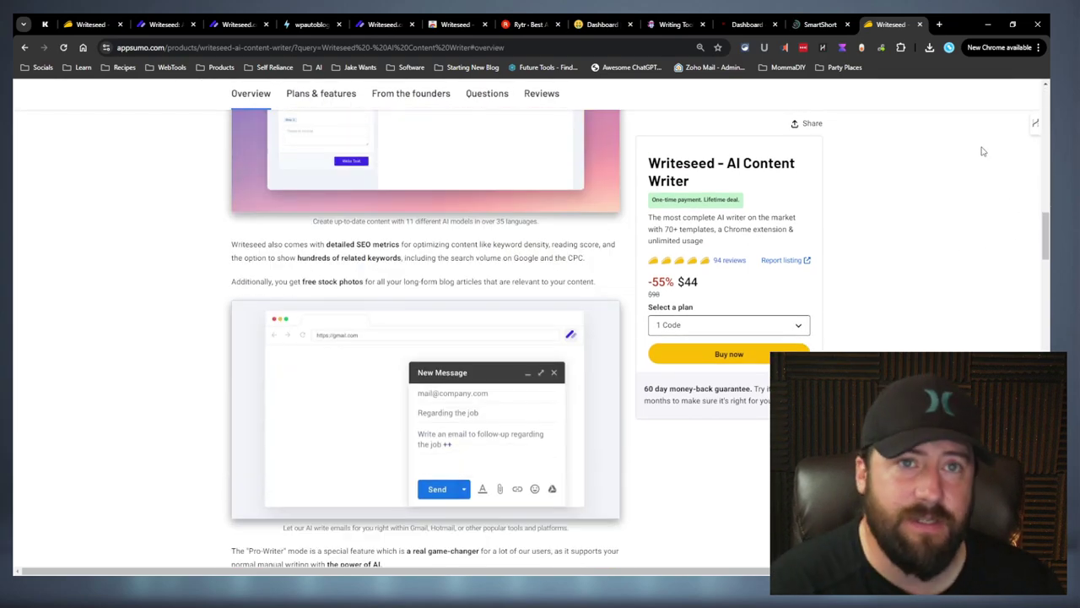
pyautogui.moveTo(1026, 109)
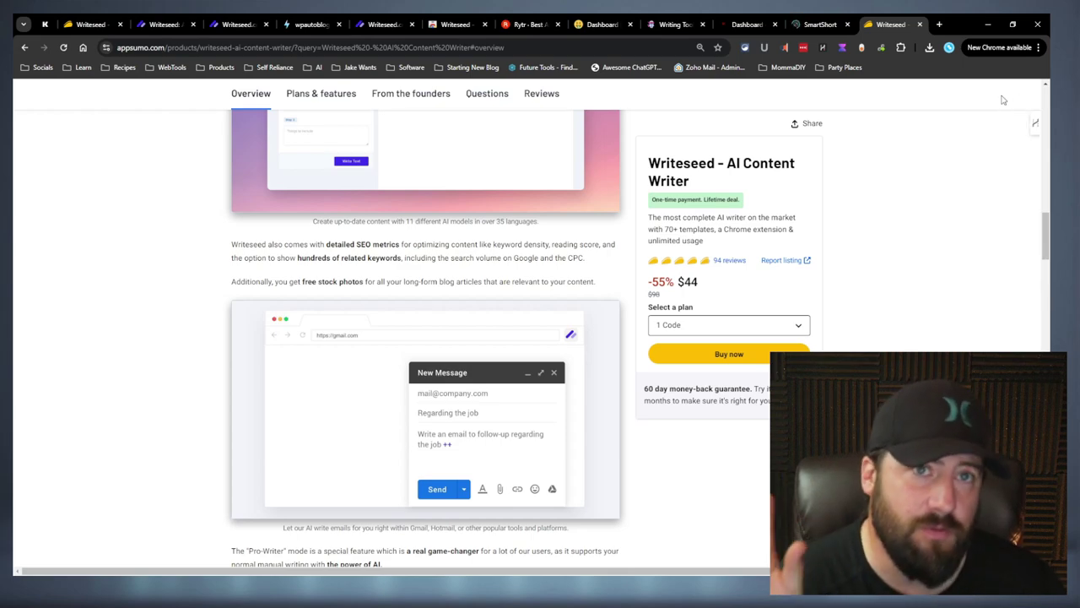
pyautogui.scroll(-6, 1003, 100)
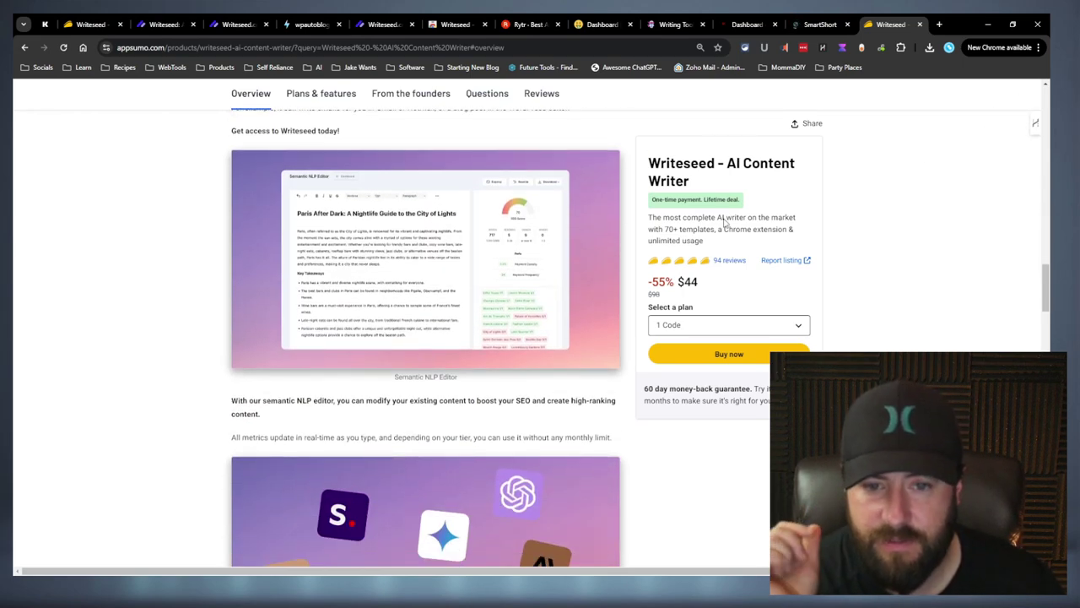
pyautogui.scroll(-9, 684, 268)
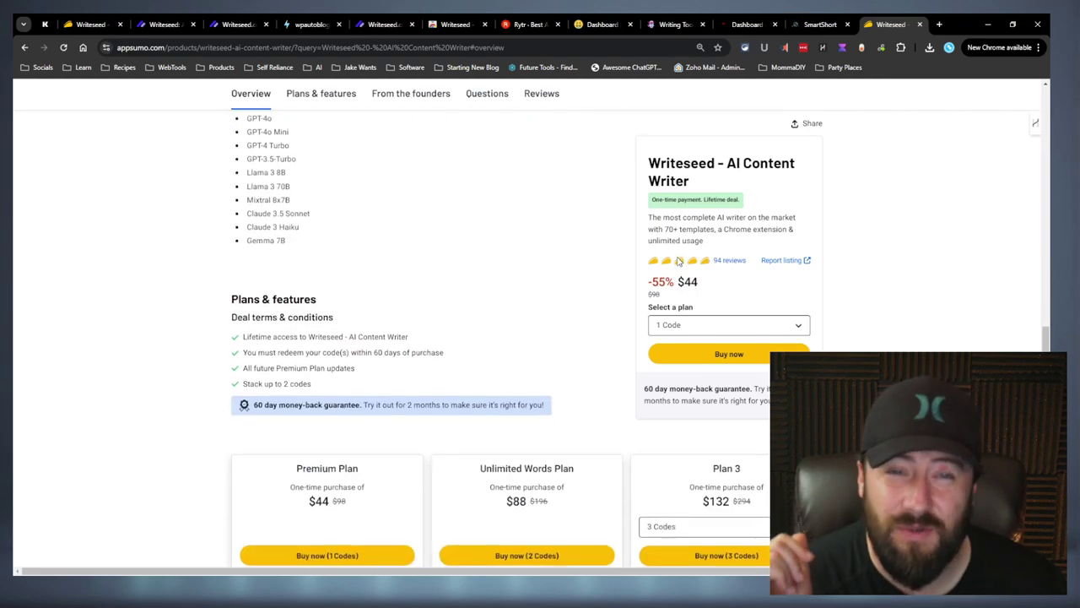
pyautogui.scroll(-2, 678, 261)
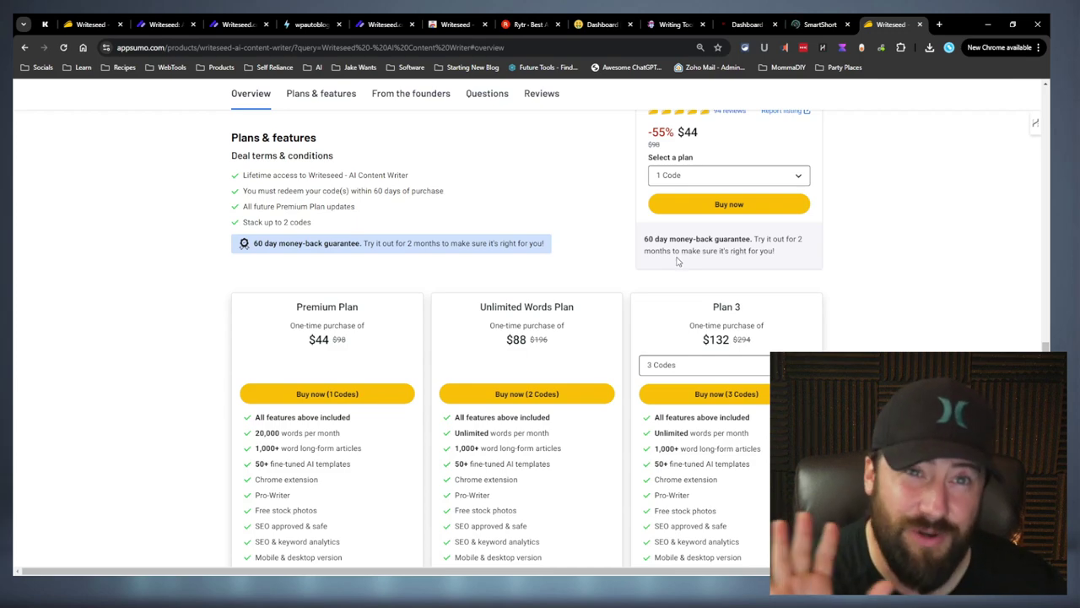
pyautogui.scroll(-1, 675, 262)
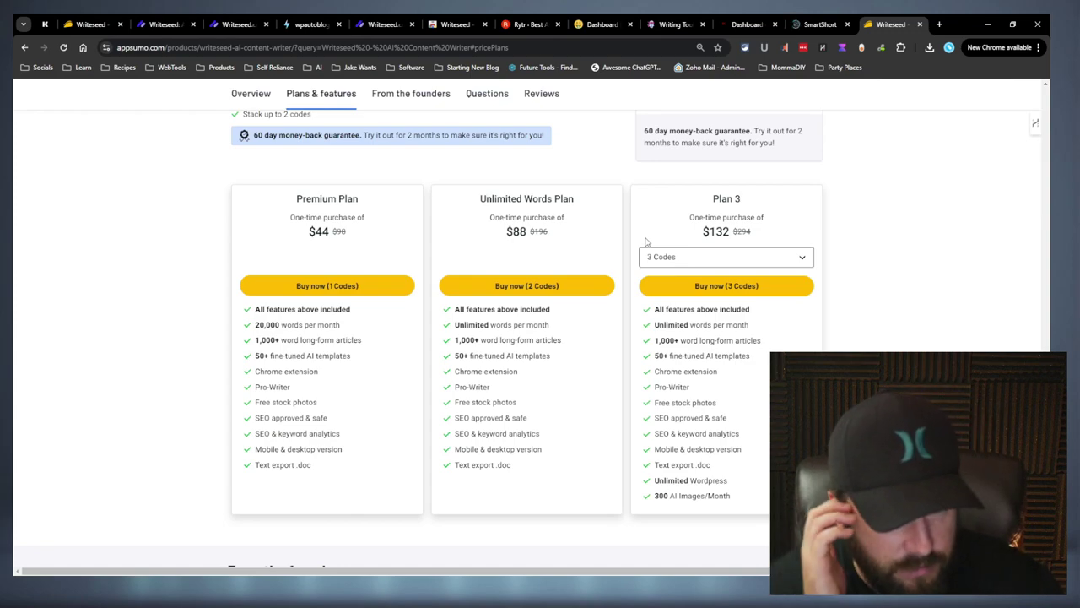
# Examine the Unlimited Words Plan's price and Plan 3's code options, Wordpress entry and AI image allowance.
pyautogui.moveTo(540, 231); pyautogui.dragTo(488, 232)
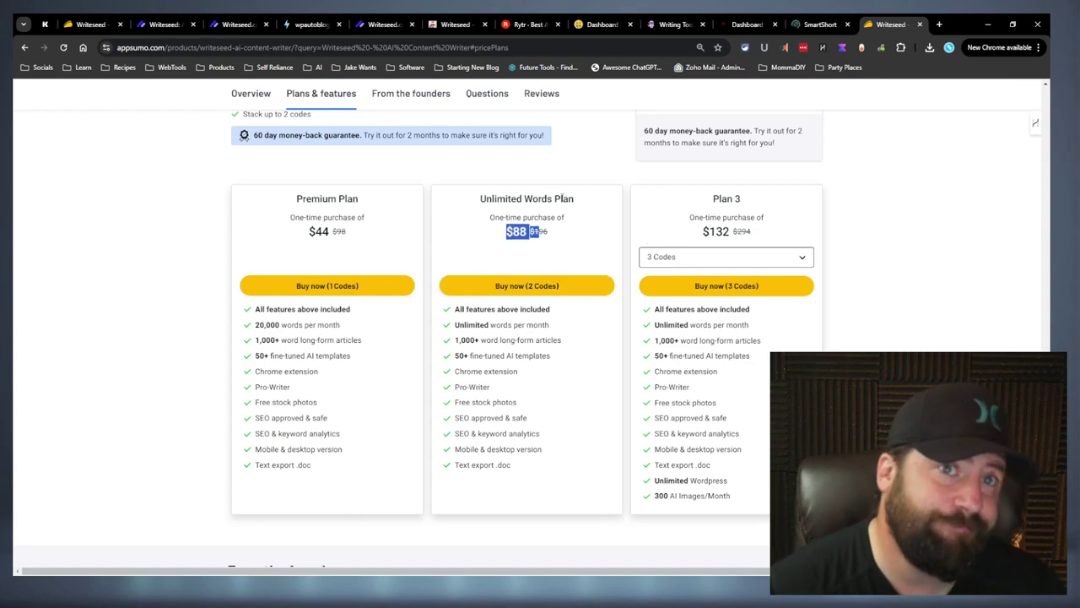
pyautogui.click(606, 195)
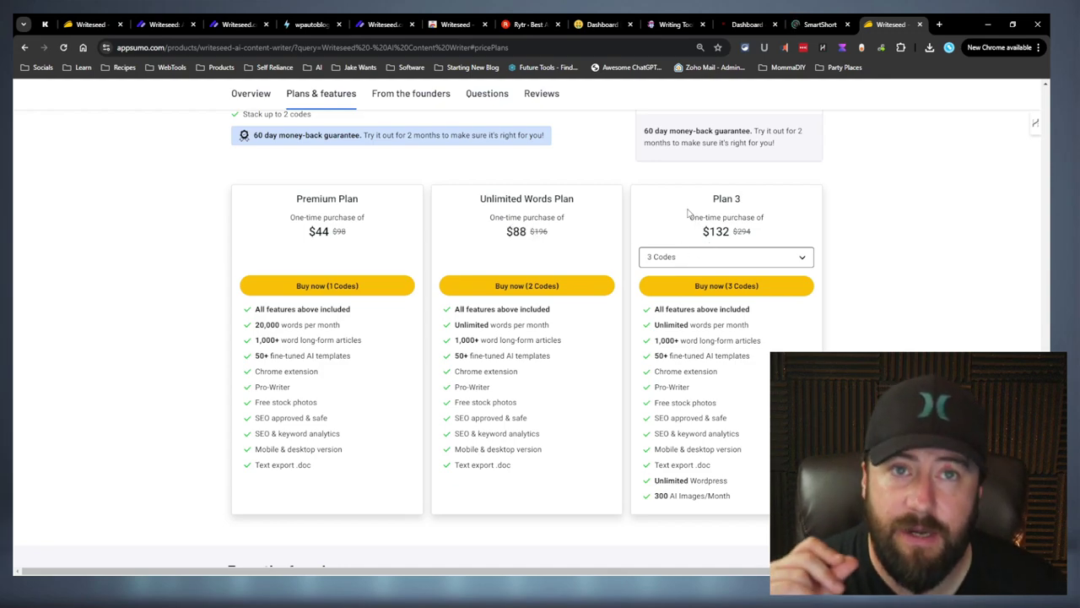
pyautogui.click(716, 259)
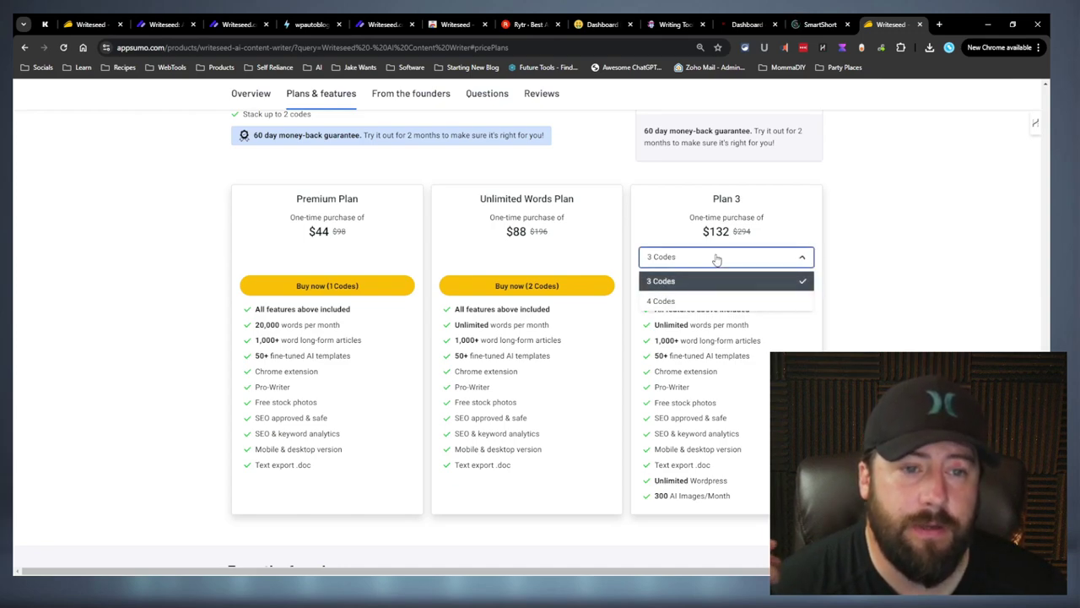
pyautogui.click(785, 206)
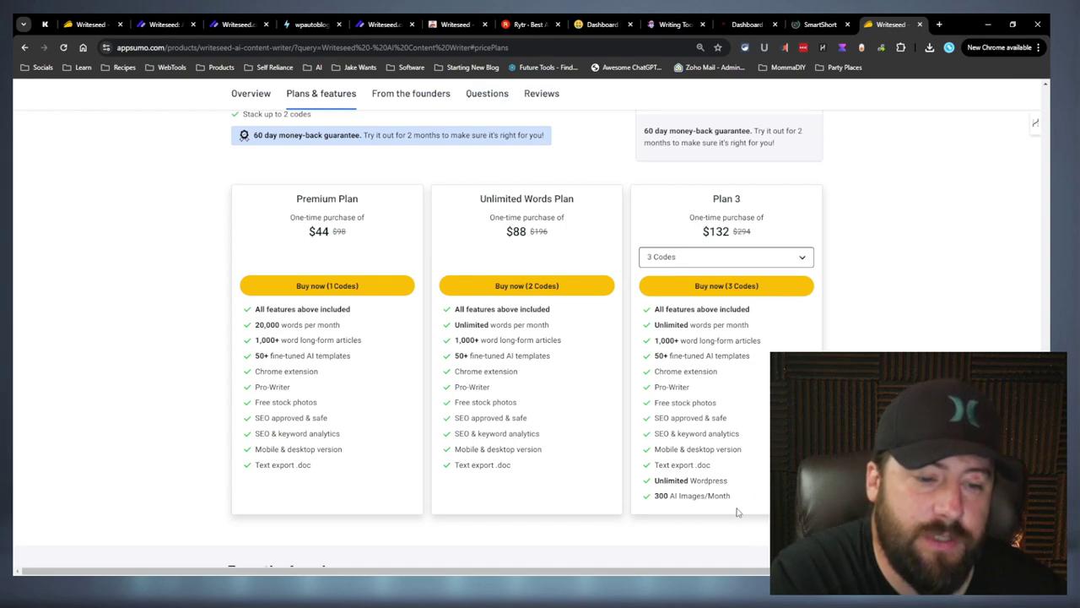
pyautogui.moveTo(732, 498); pyautogui.dragTo(651, 509)
pyautogui.click(743, 161)
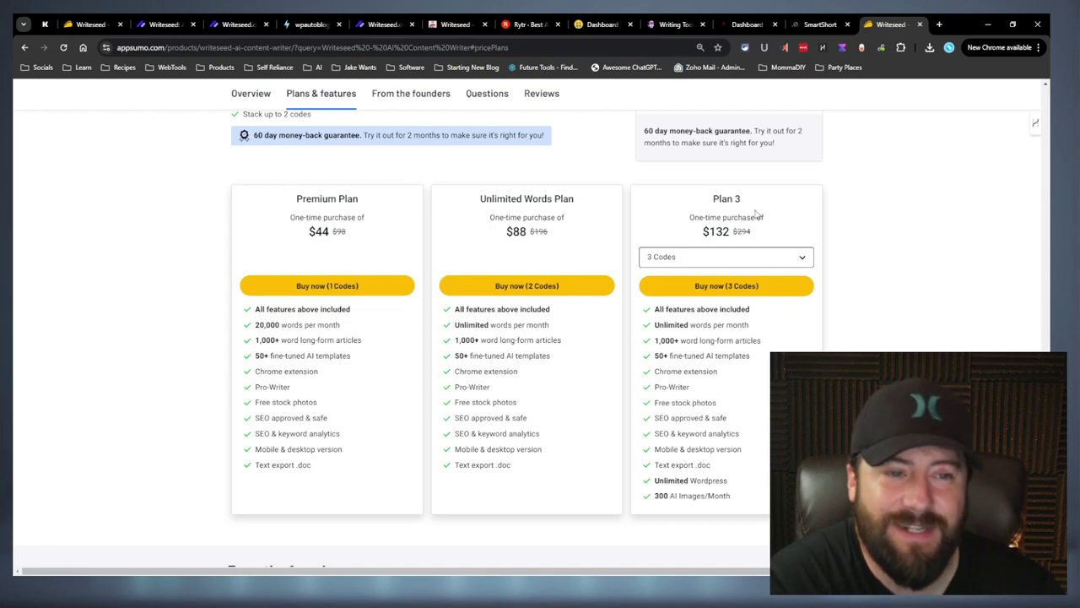
pyautogui.moveTo(745, 502); pyautogui.dragTo(650, 479)
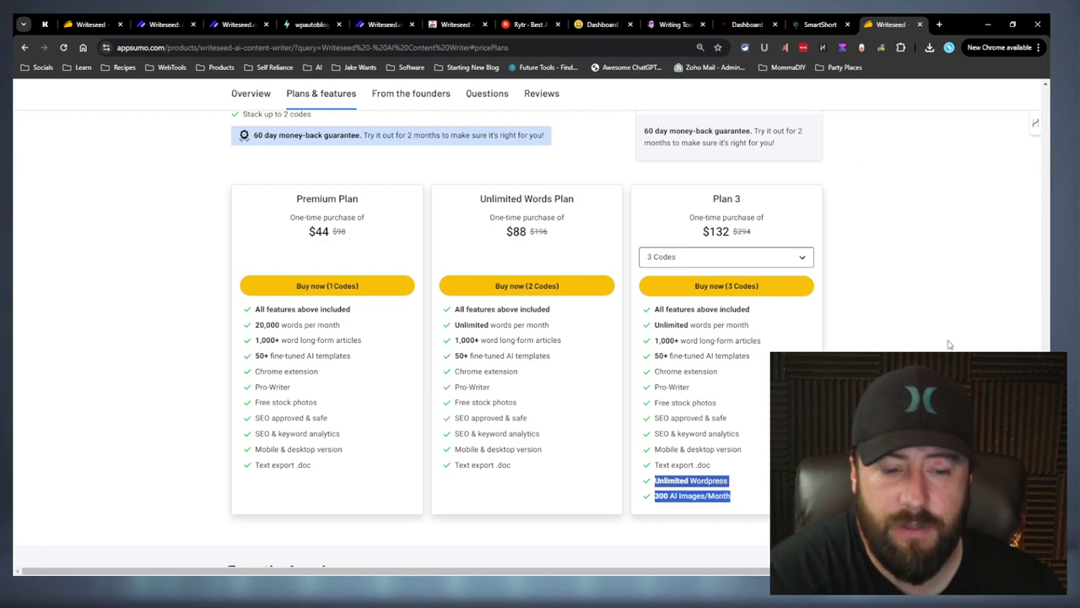
pyautogui.click(892, 268)
# Switch the third plan card to 4 Codes and examine its Wordpress and AI image allowances.
pyautogui.click(689, 258)
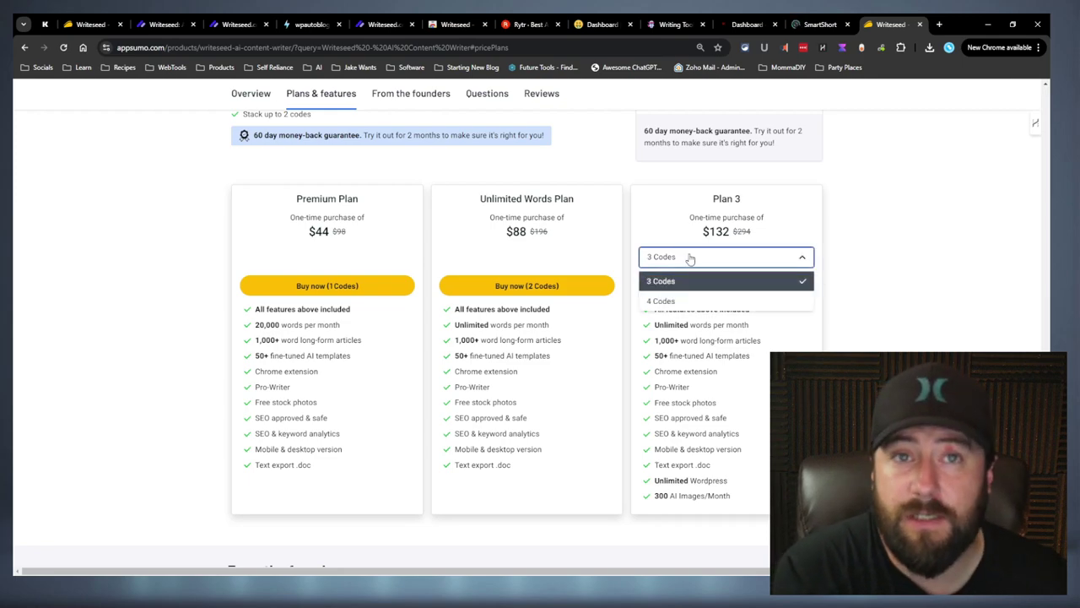
pyautogui.click(680, 302)
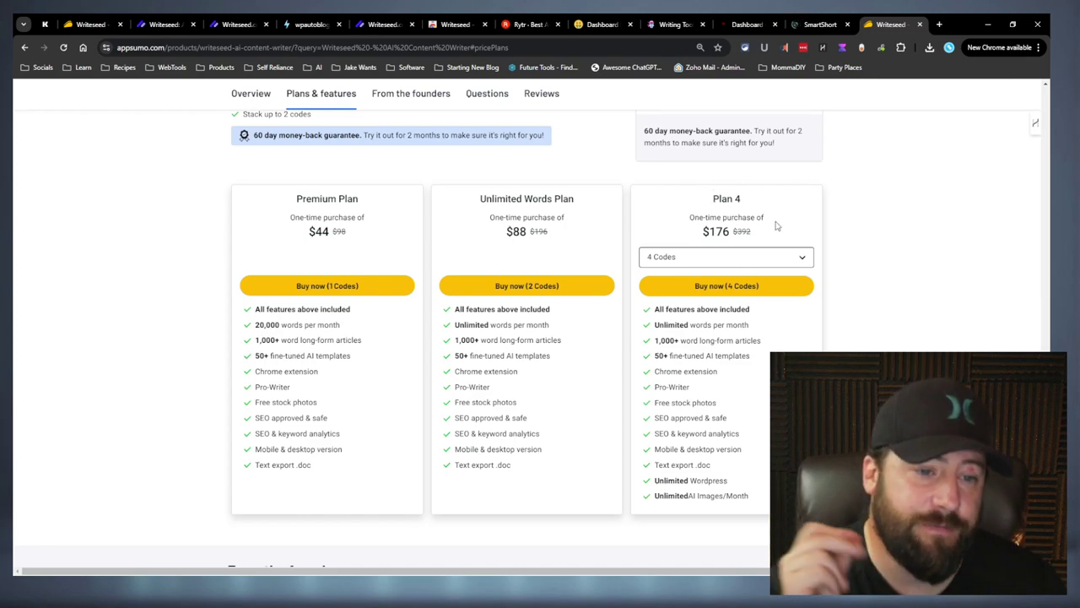
pyautogui.moveTo(761, 505); pyautogui.dragTo(655, 503)
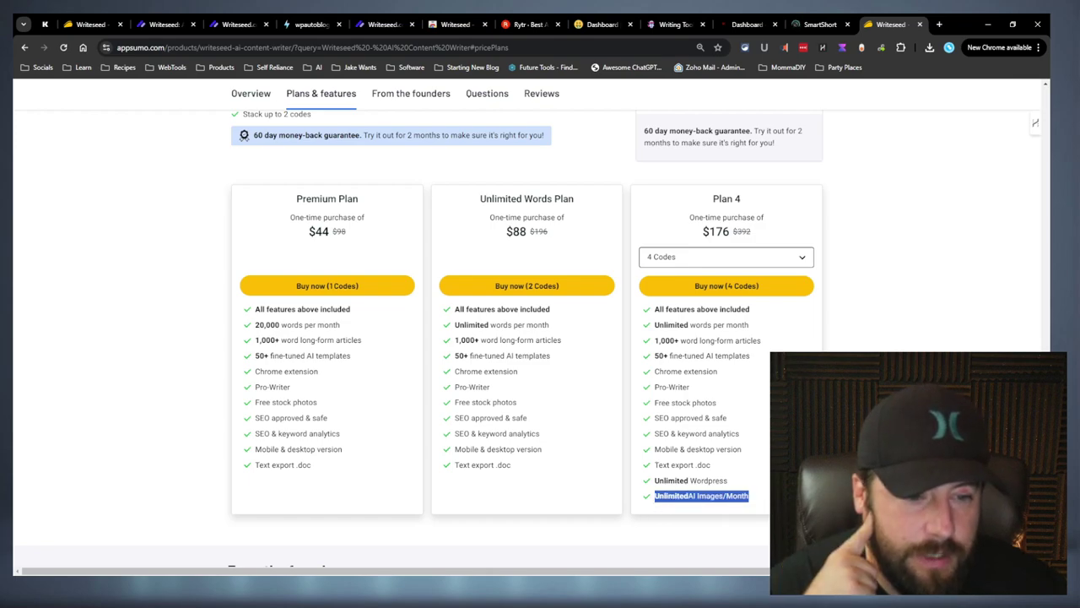
pyautogui.moveTo(736, 487); pyautogui.dragTo(647, 491)
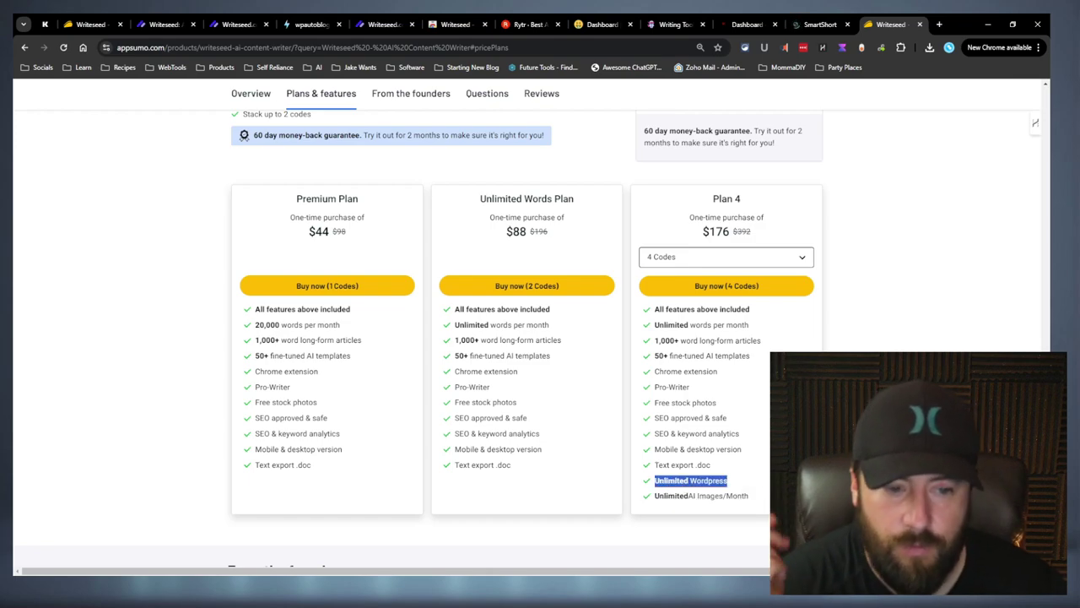
pyautogui.click(647, 491)
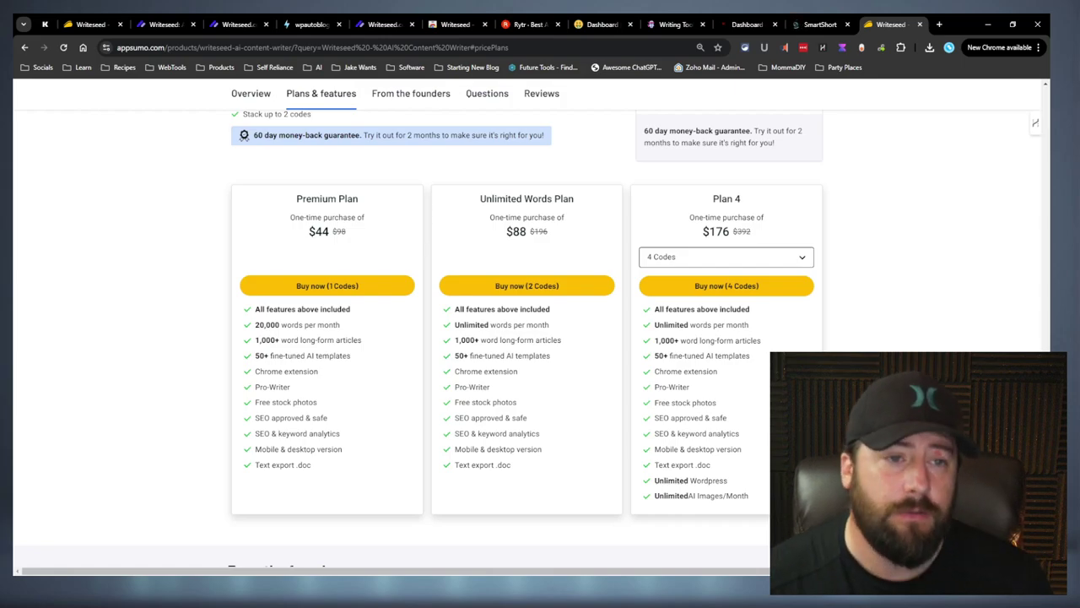
pyautogui.scroll(5, 540, 337)
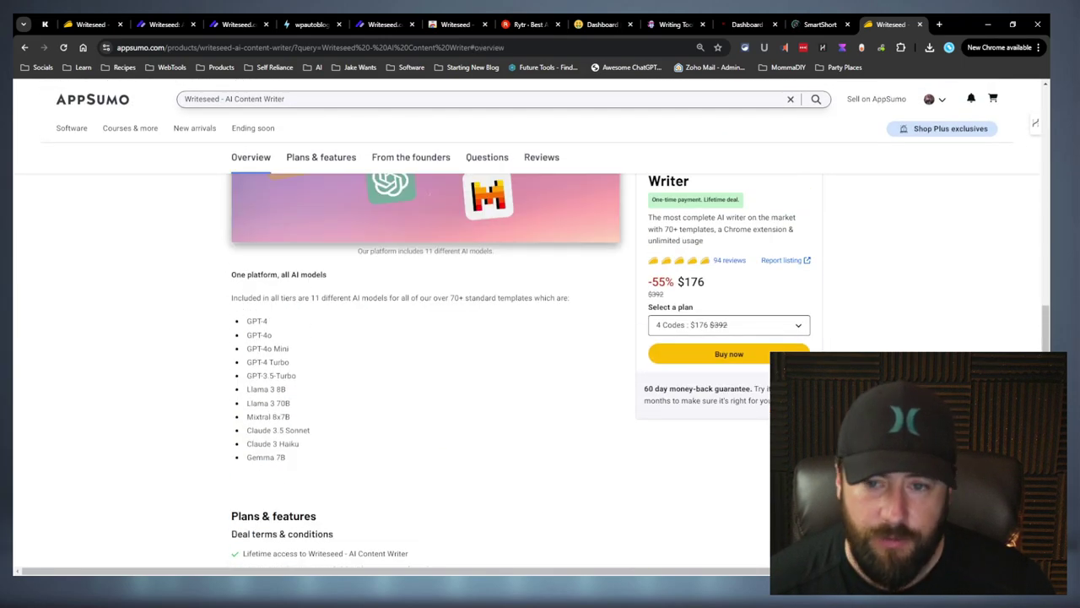
# Leave the AppSumo listing for the Writeseed dashboard, view the AI Images generator, and return to the dashboard.
pyautogui.scroll(10, 426, 370)
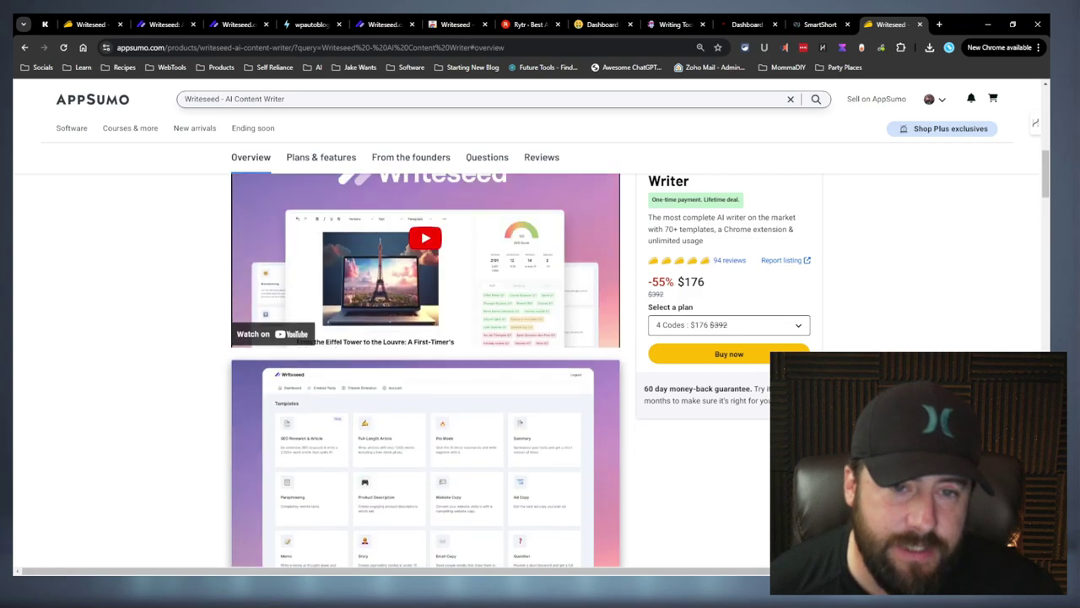
pyautogui.scroll(3, 427, 369)
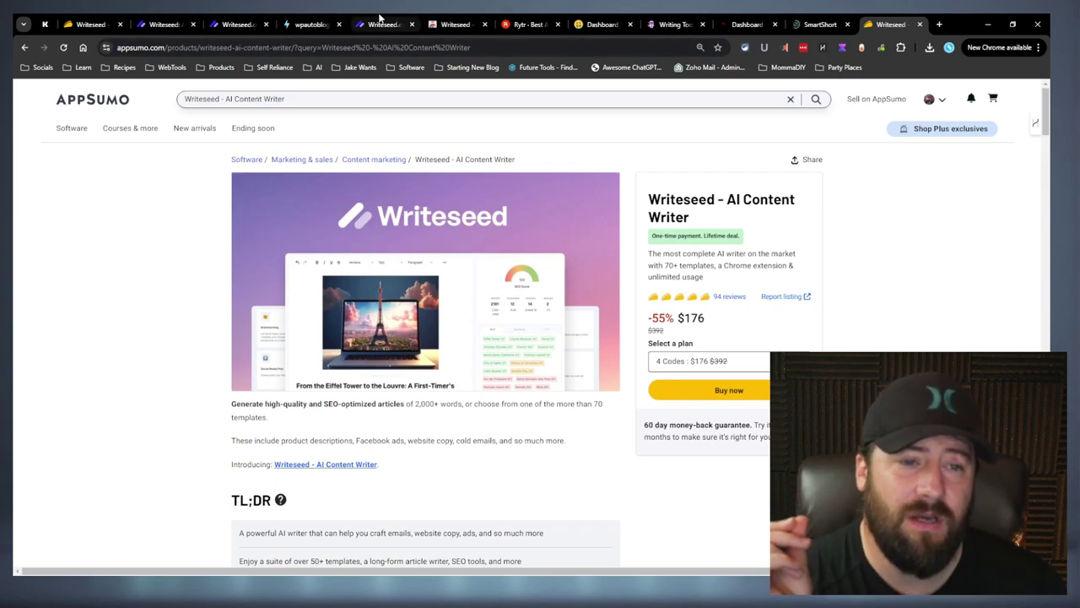
pyautogui.click(169, 18)
pyautogui.click(239, 25)
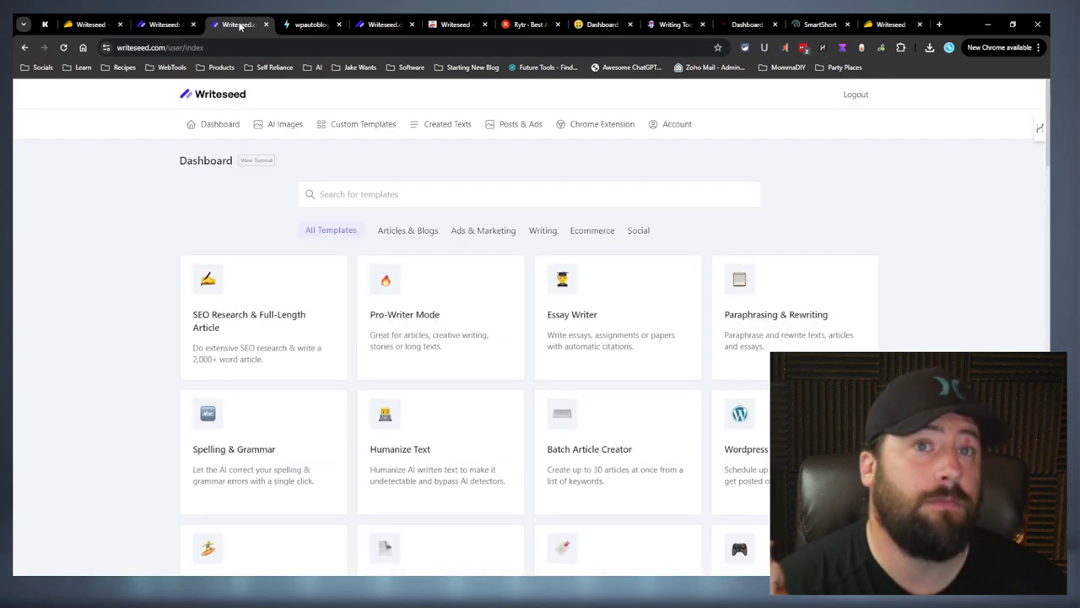
pyautogui.click(293, 127)
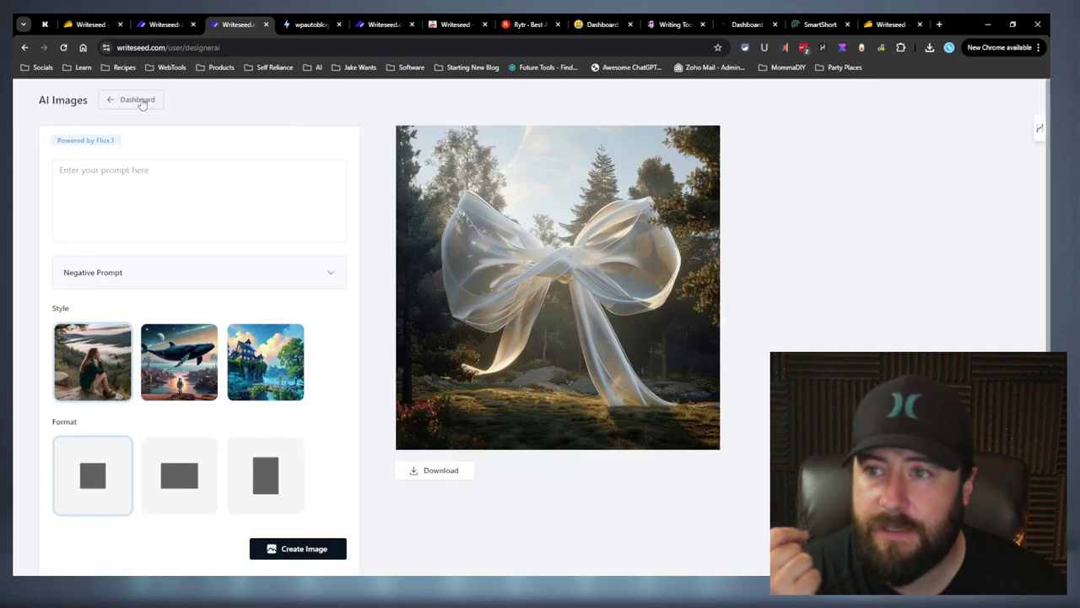
pyautogui.click(135, 99)
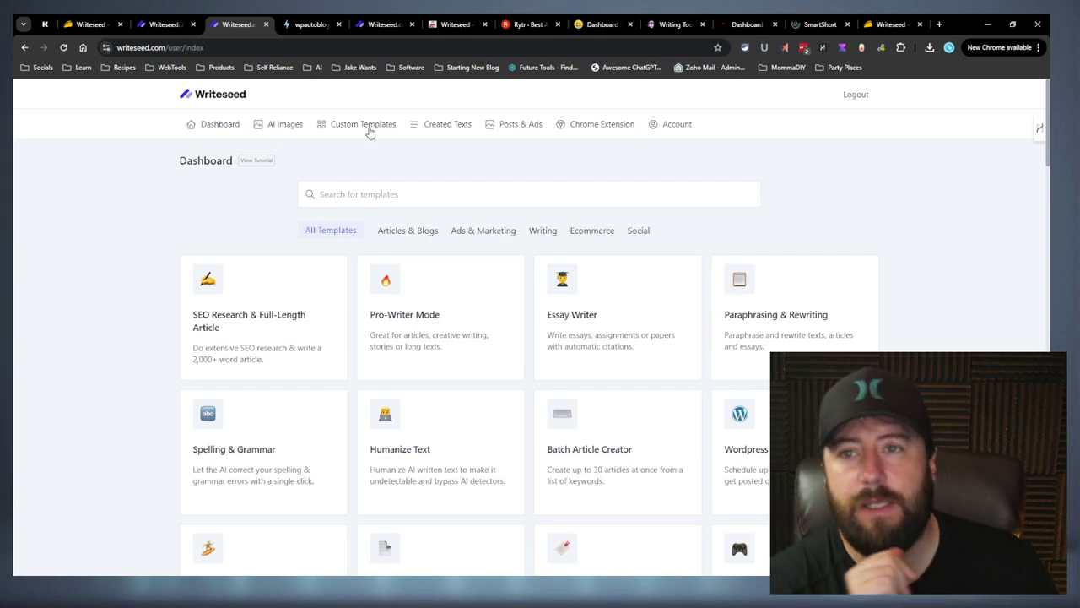
# Switch to the AppSumo listing open at the plan comparison and review it back up to the product summary.
pyautogui.click(90, 16)
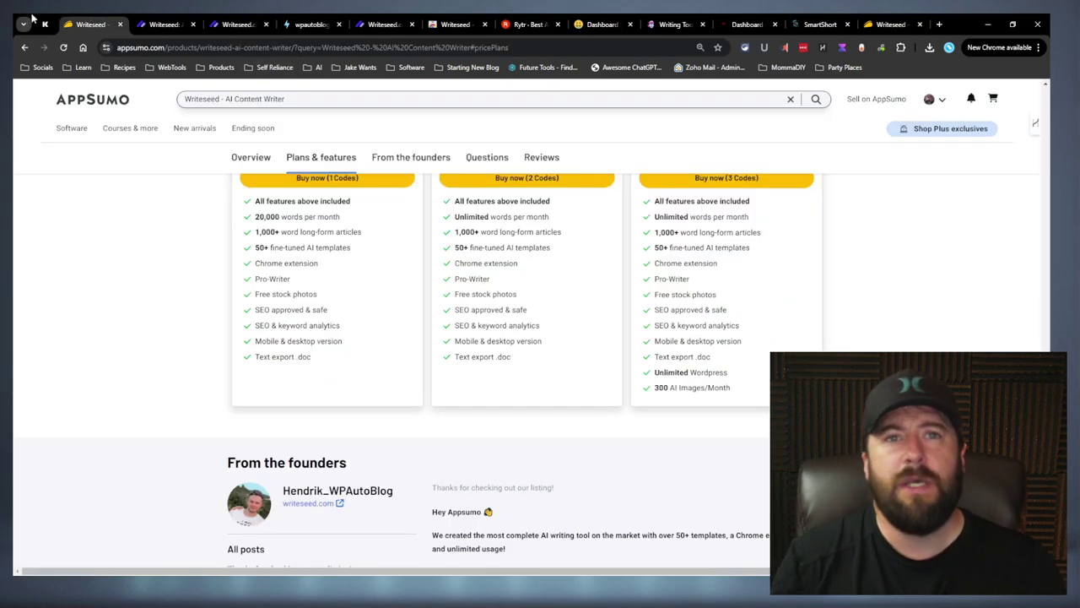
pyautogui.scroll(15, 734, 268)
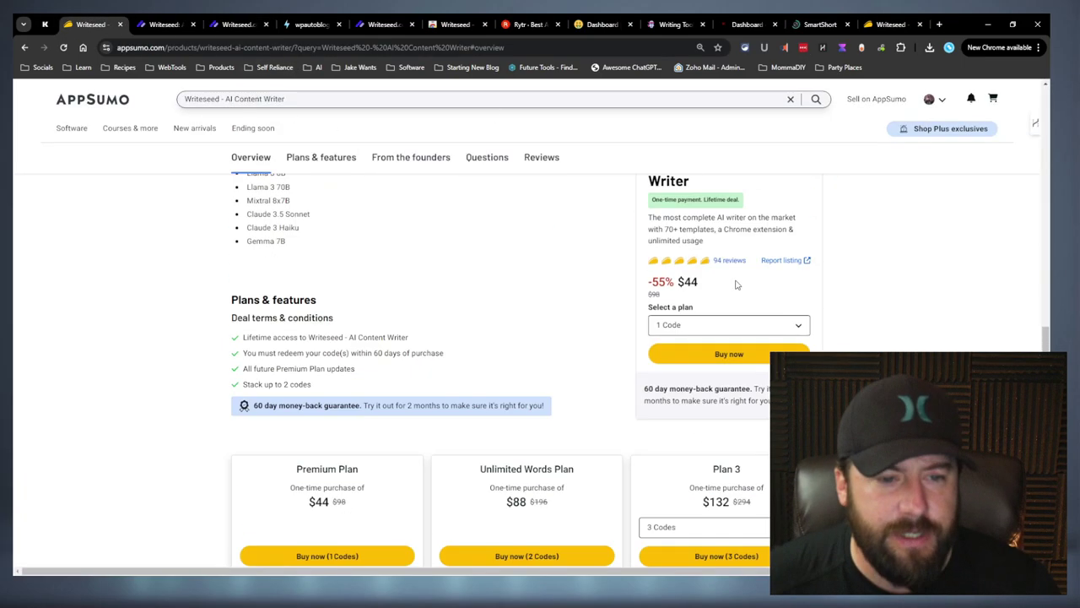
pyautogui.scroll(10, 774, 273)
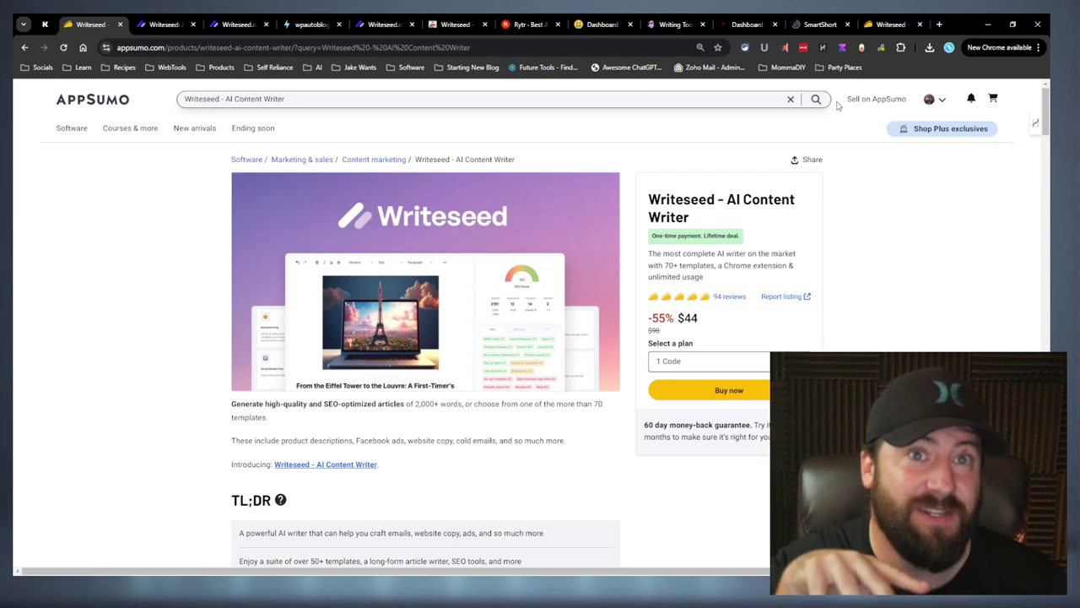
# View WordHero's writing tools page and look through the content tools on the Nichesss dashboard.
pyautogui.click(680, 20)
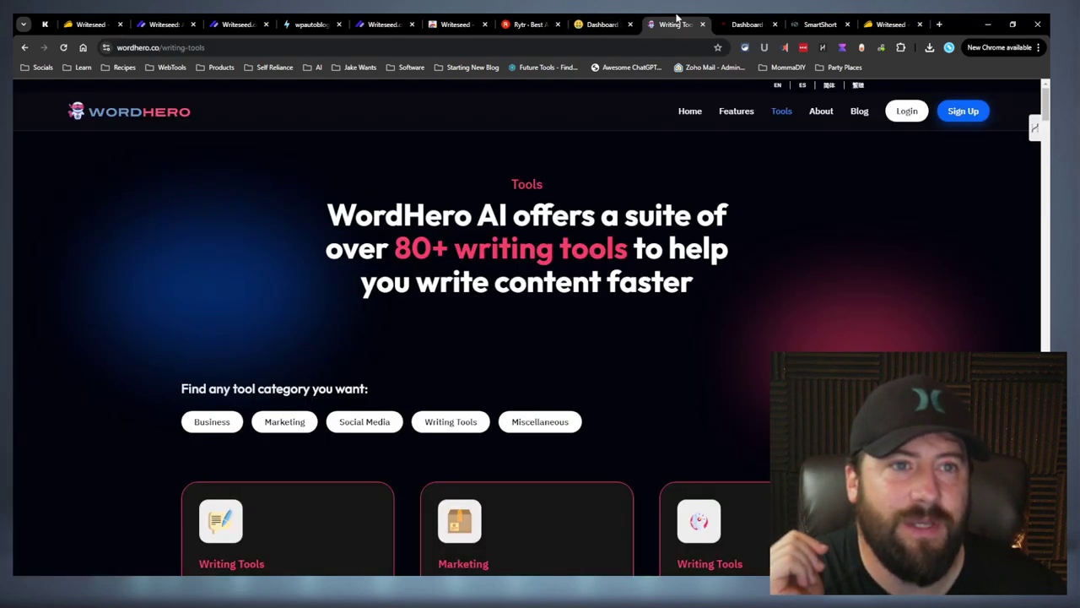
pyautogui.click(608, 24)
pyautogui.scroll(-20, 460, 361)
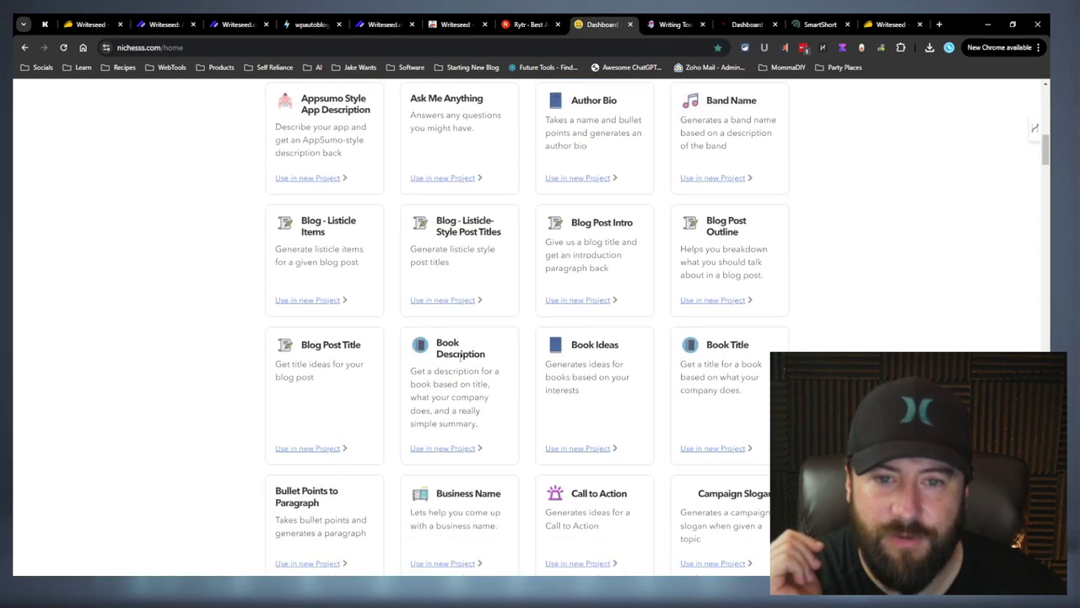
pyautogui.scroll(-18, 460, 361)
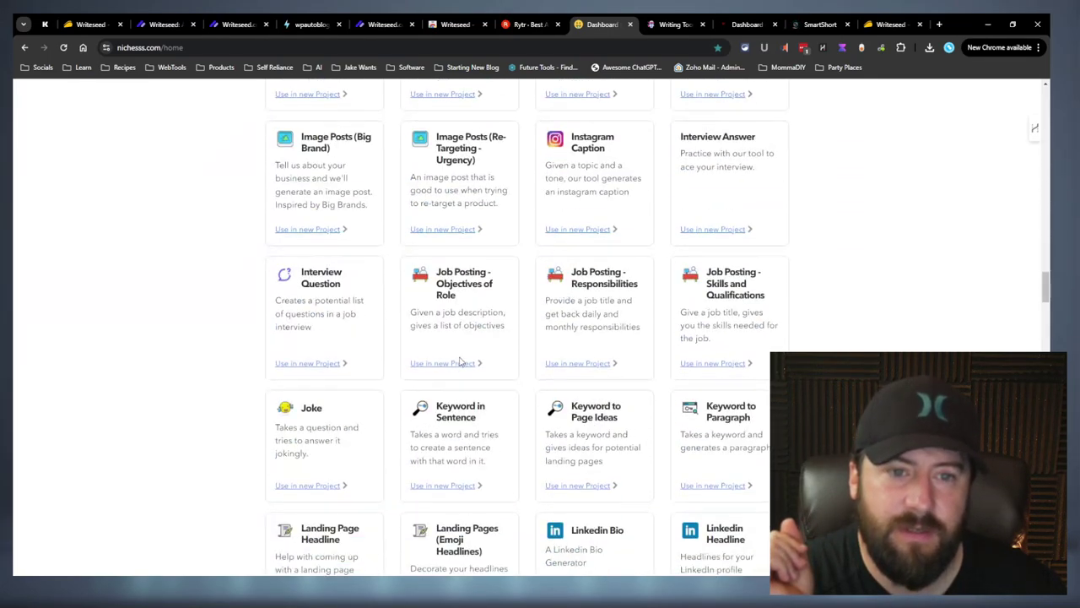
pyautogui.scroll(20, 1045, 311)
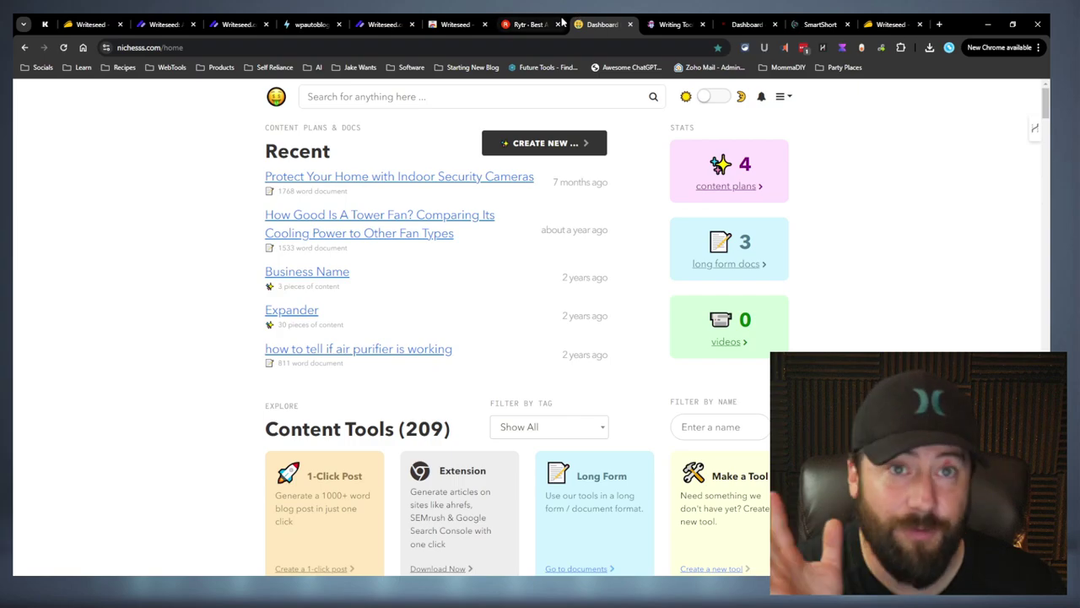
# Compare the WordHero and Rytr pages with Writeseed's homepage and return to its AppSumo listing.
pyautogui.click(529, 23)
pyautogui.click(97, 24)
pyautogui.click(675, 24)
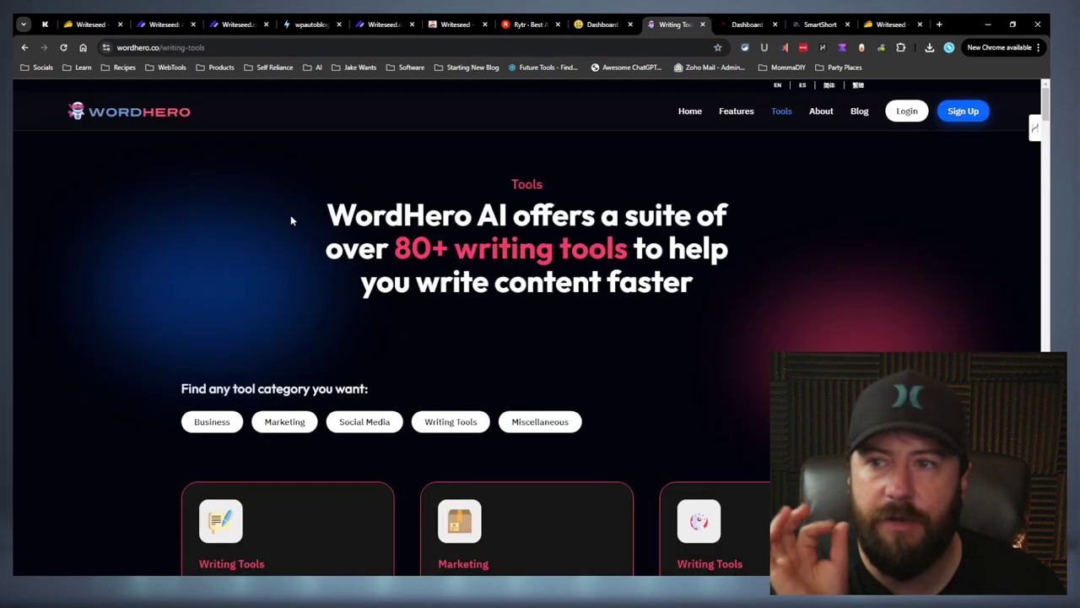
pyautogui.click(591, 23)
pyautogui.click(530, 24)
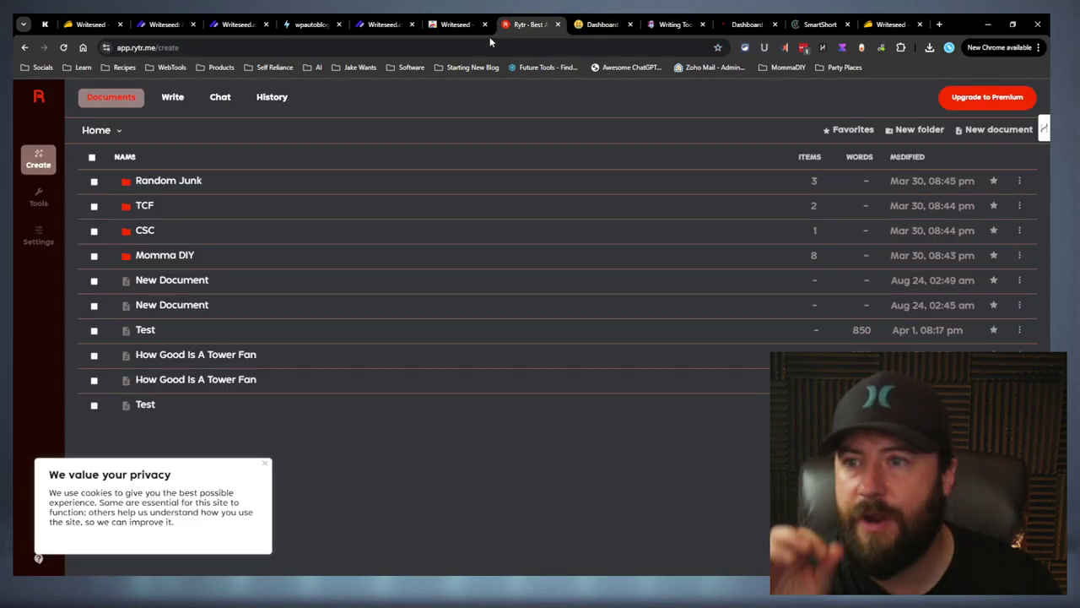
pyautogui.click(164, 25)
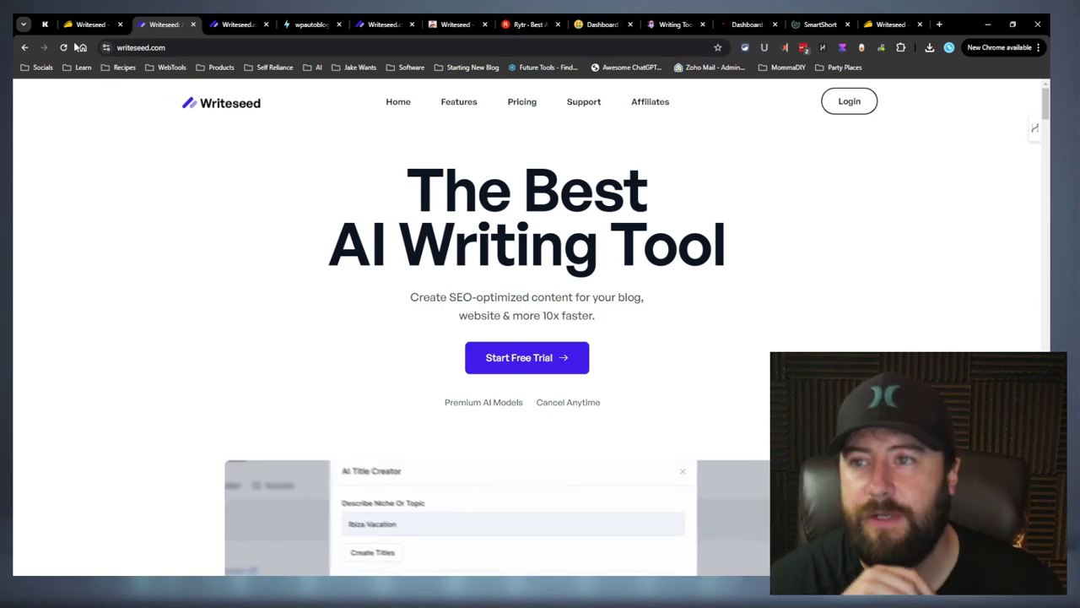
pyautogui.click(97, 25)
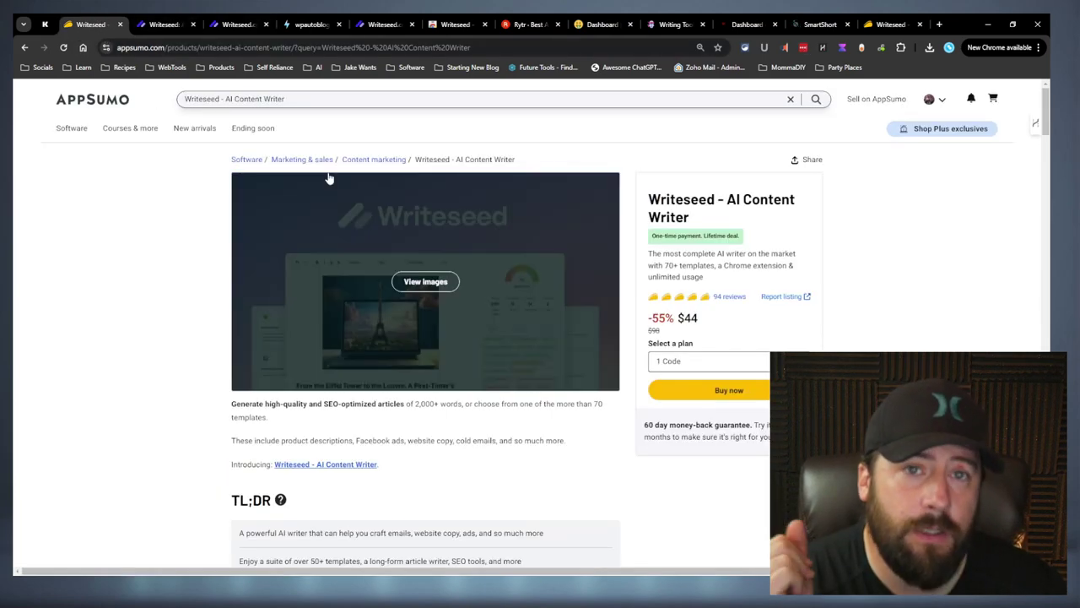
# Reopen the Nichesss dashboard and browse its content tool cards, returning to the recent documents.
pyautogui.click(582, 18)
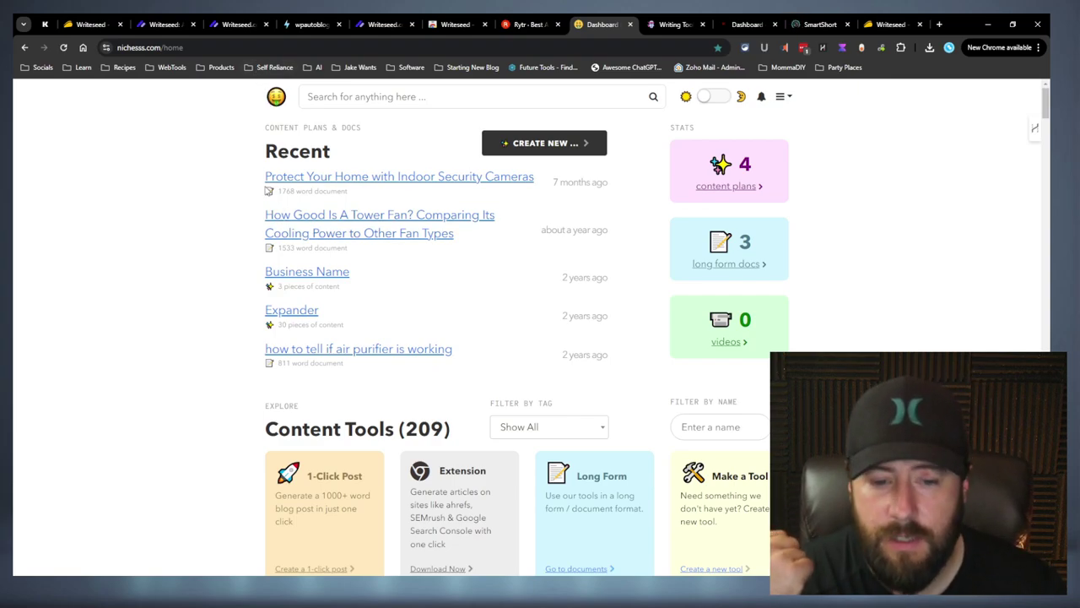
pyautogui.scroll(-20, 231, 295)
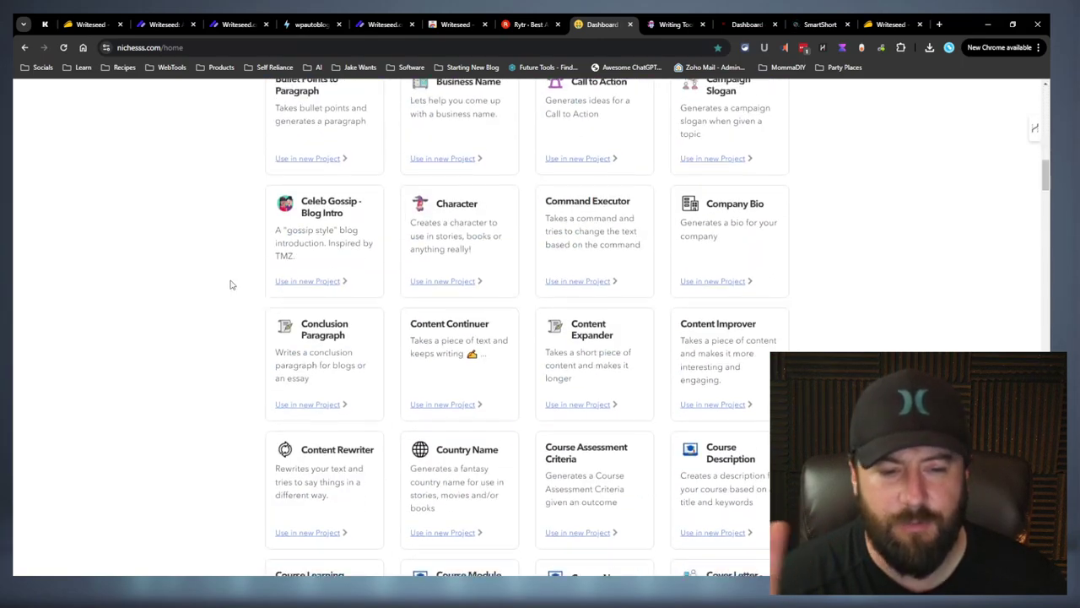
pyautogui.scroll(-15, 232, 284)
pyautogui.scroll(20, 234, 211)
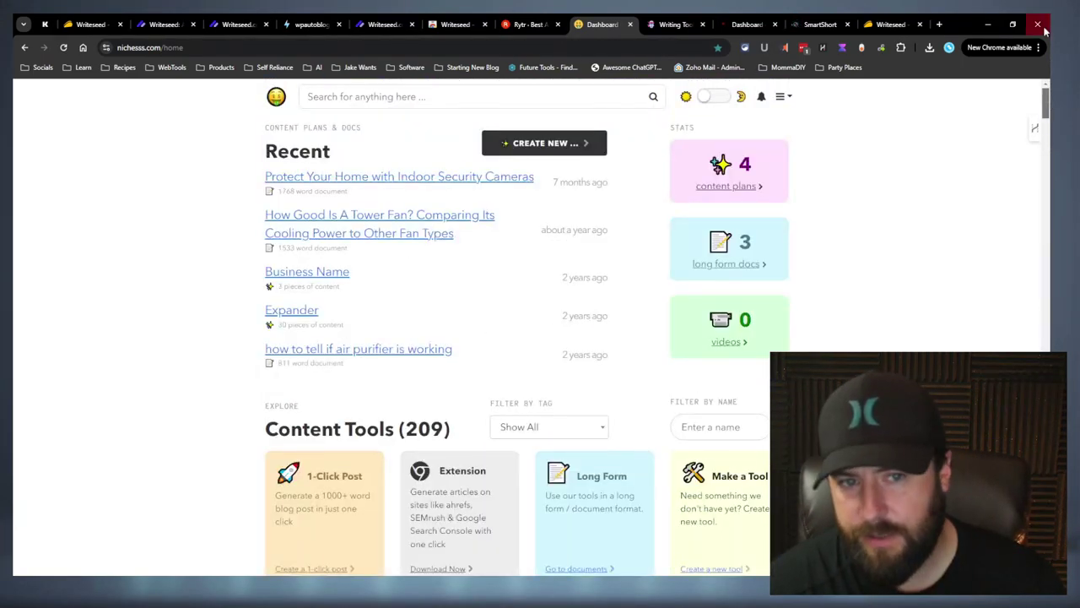
# Revisit the Writeseed pages and check the TL;DR and At-a-glance sections of the AppSumo listing.
pyautogui.click(164, 24)
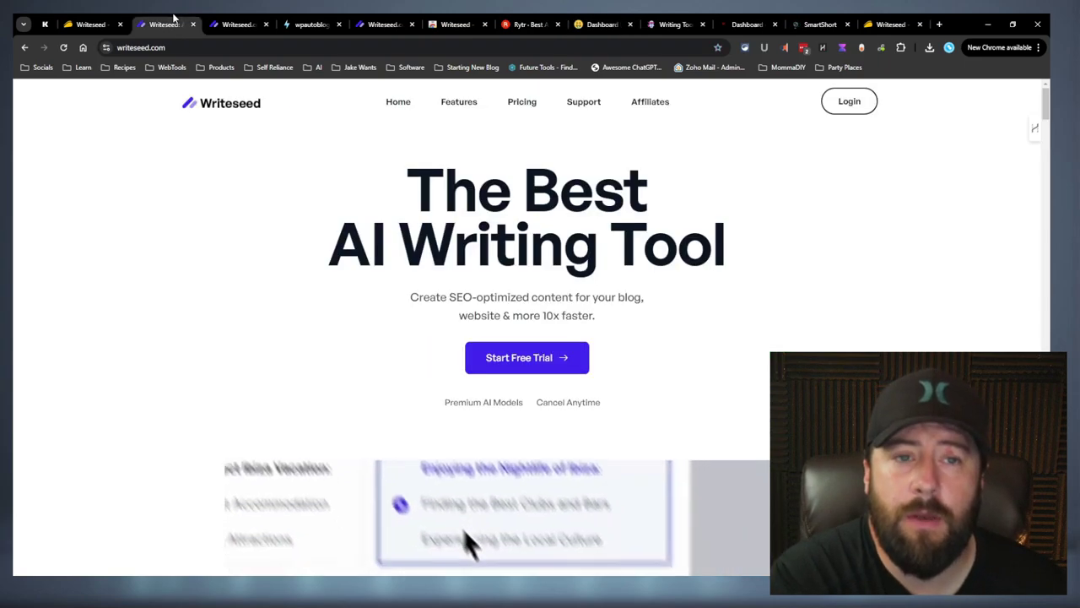
pyautogui.click(238, 24)
pyautogui.click(91, 24)
pyautogui.scroll(-4, 379, 265)
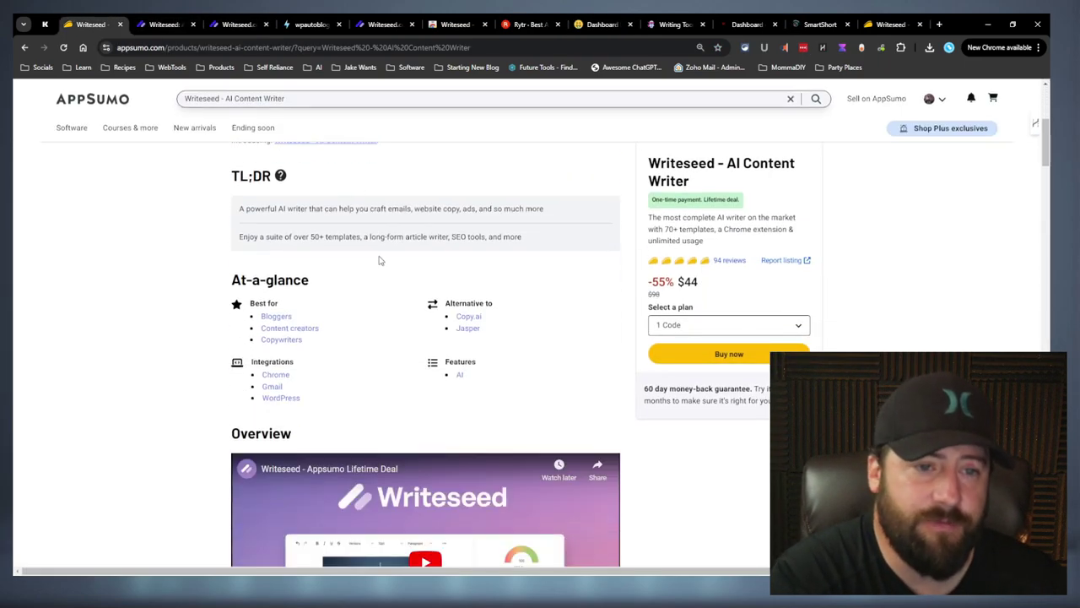
pyautogui.scroll(4, 430, 315)
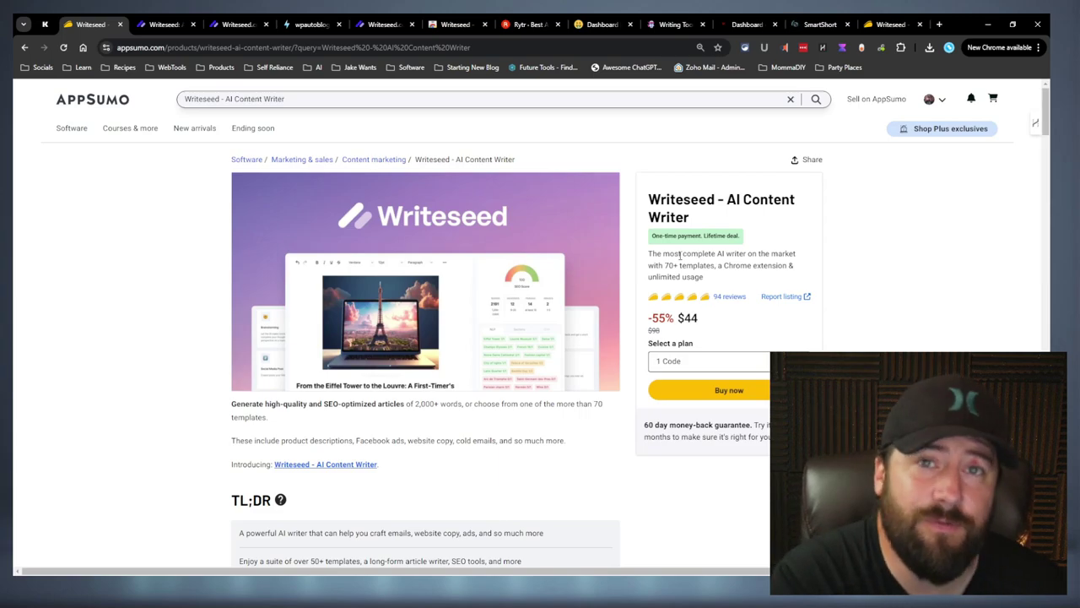
# Examine the AppSumo listing's overview, AI models, deal terms, plan cards and Pro-Writer description.
pyautogui.scroll(-10, 678, 253)
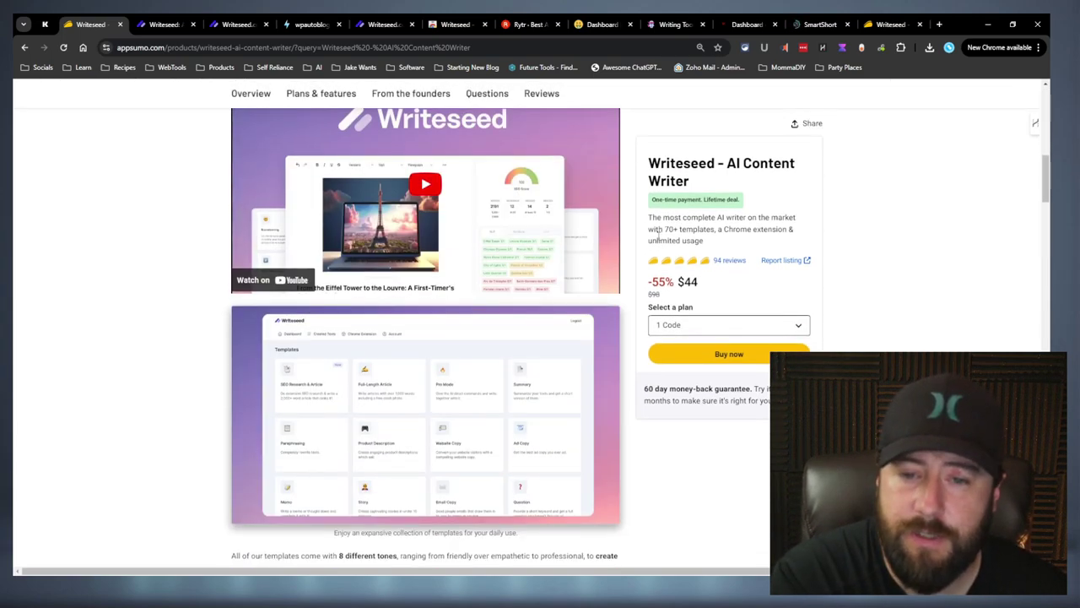
pyautogui.scroll(6, 657, 239)
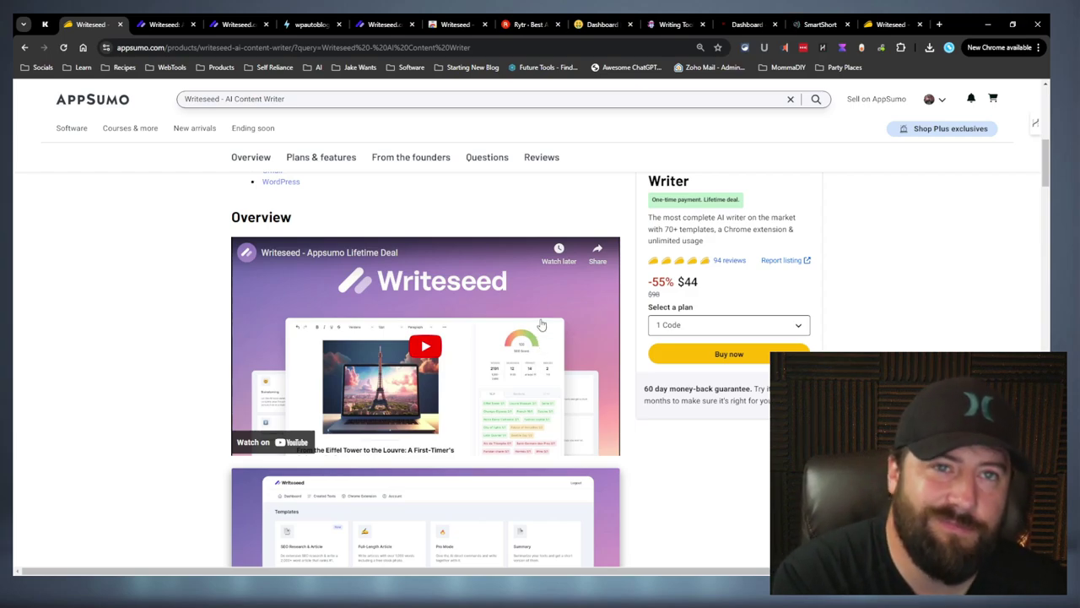
pyautogui.scroll(-2, 541, 323)
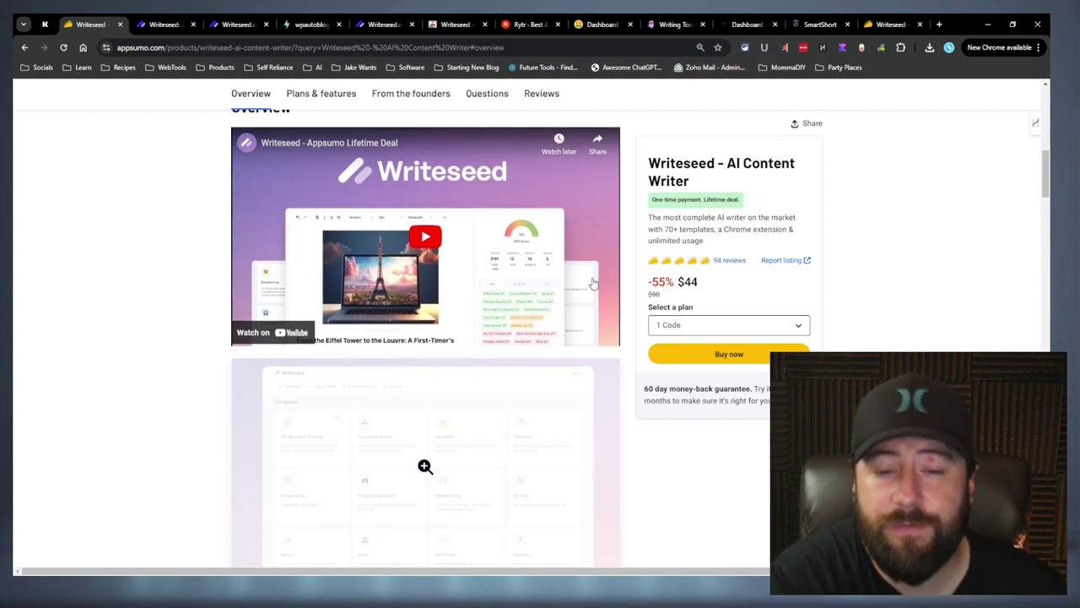
pyautogui.scroll(-5, 591, 283)
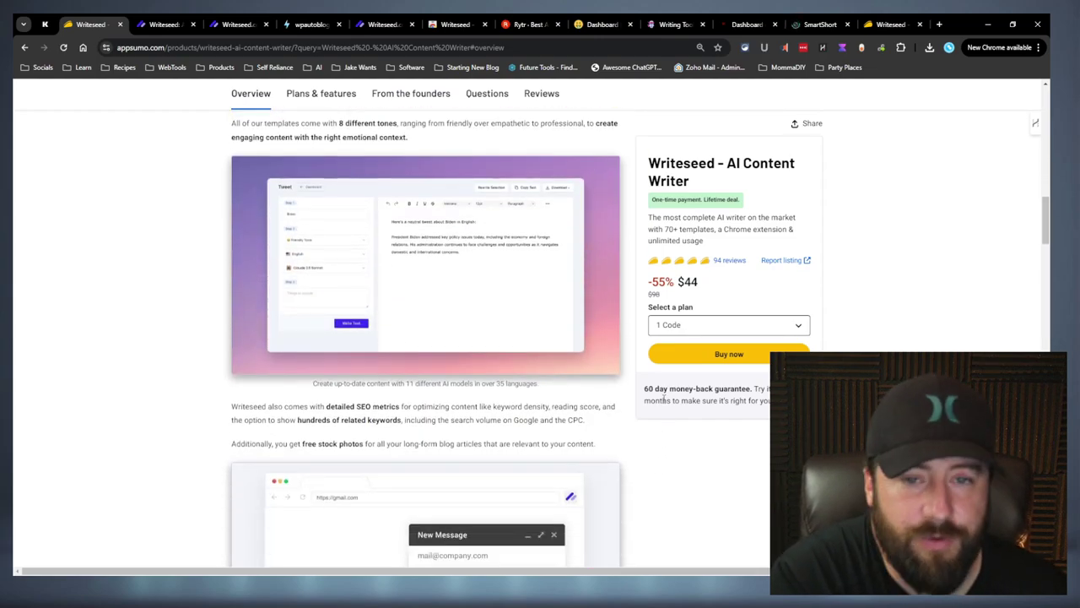
pyautogui.scroll(-15, 657, 389)
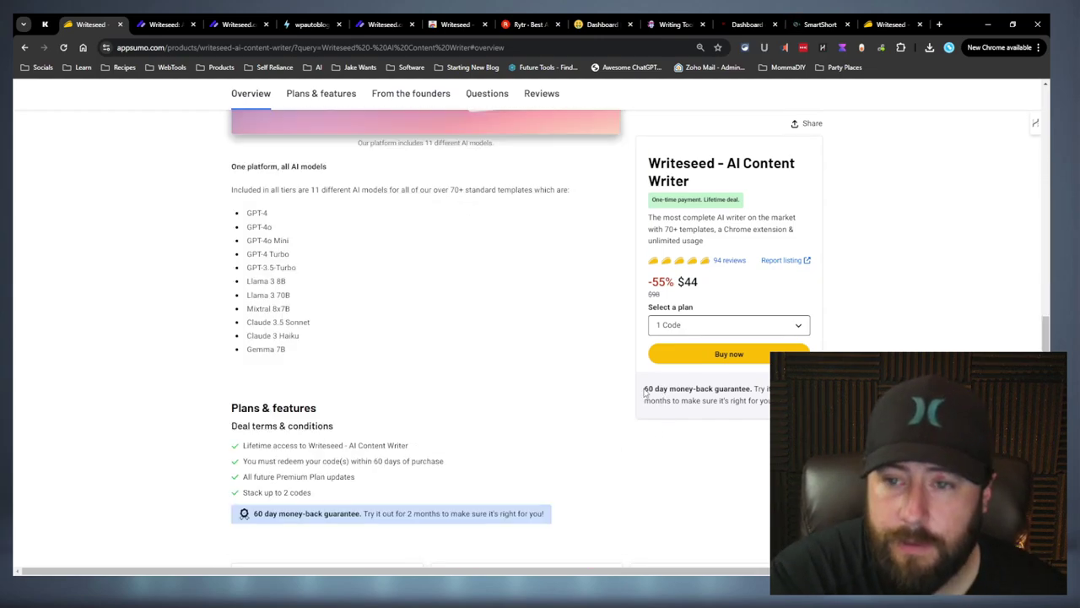
pyautogui.scroll(3, 644, 395)
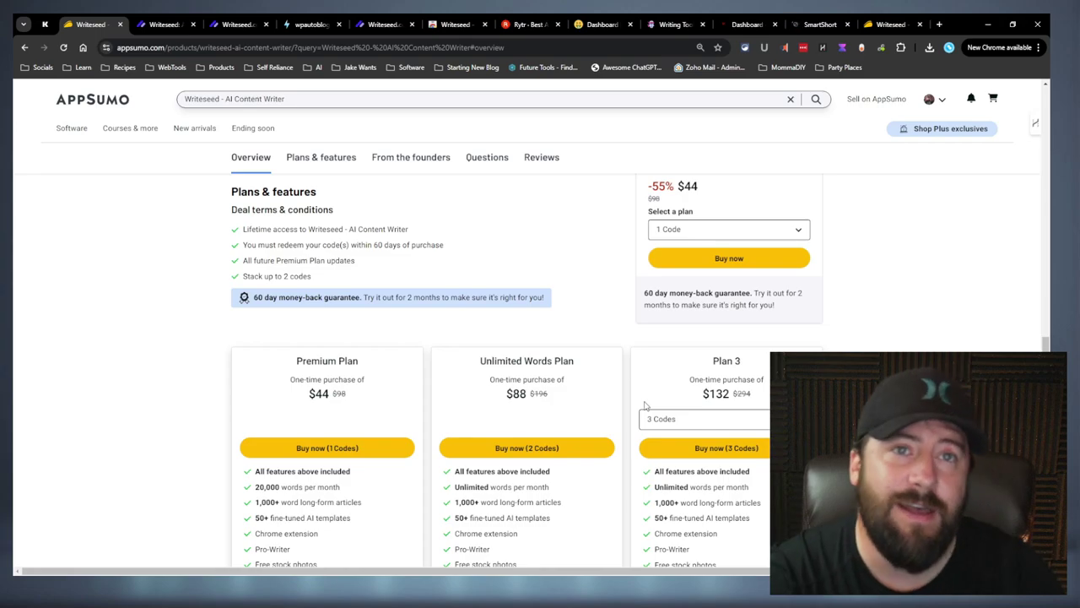
pyautogui.scroll(8, 482, 278)
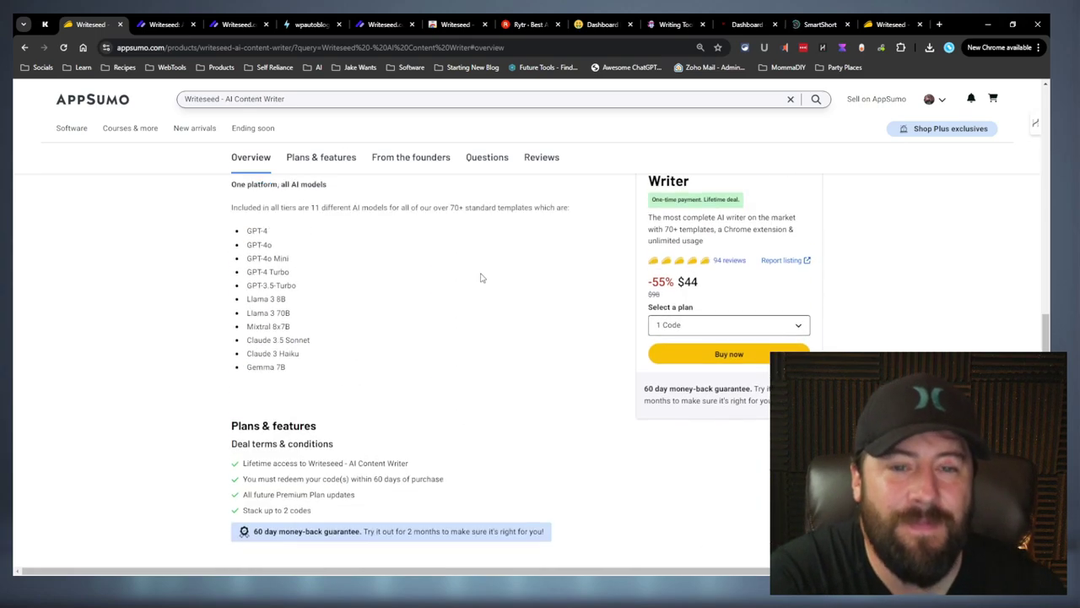
pyautogui.scroll(5, 464, 289)
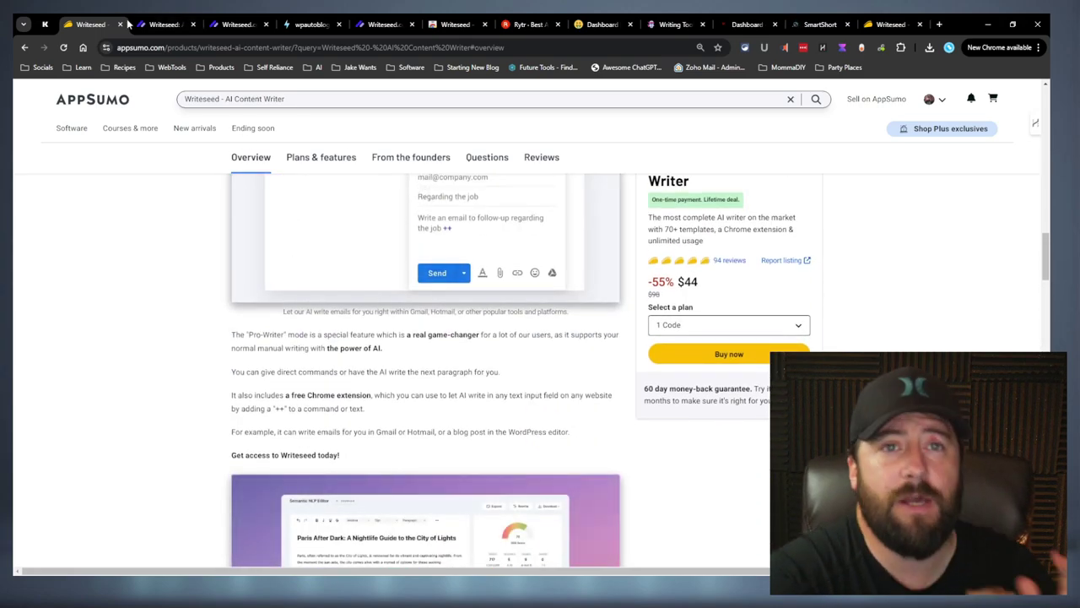